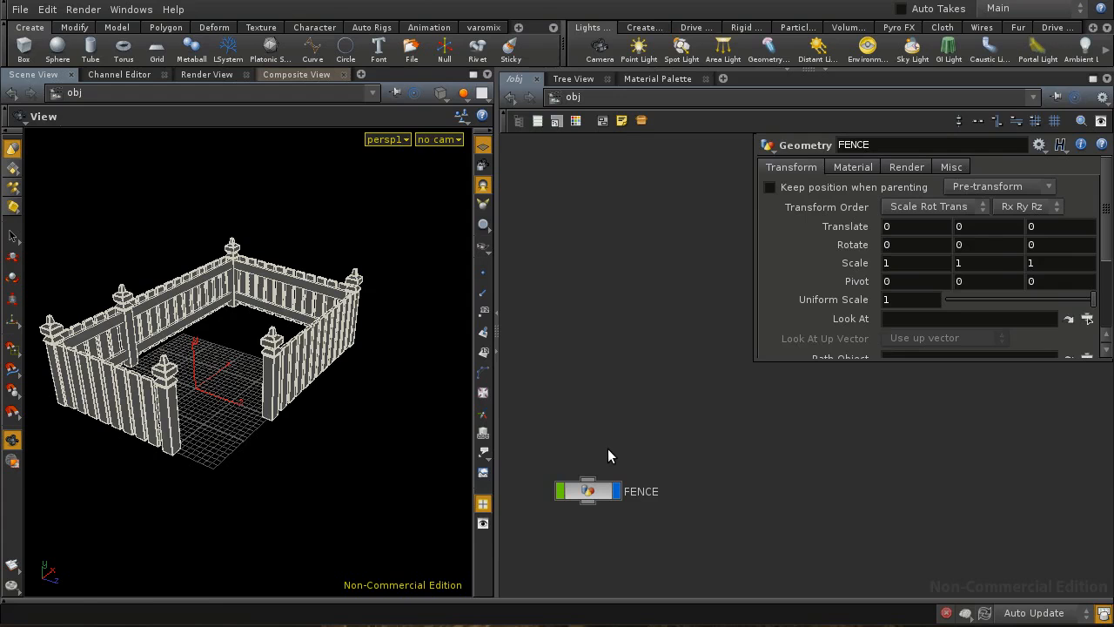
Move the FENCE object node higher in the network and select it
drag(594, 492, 618, 349)
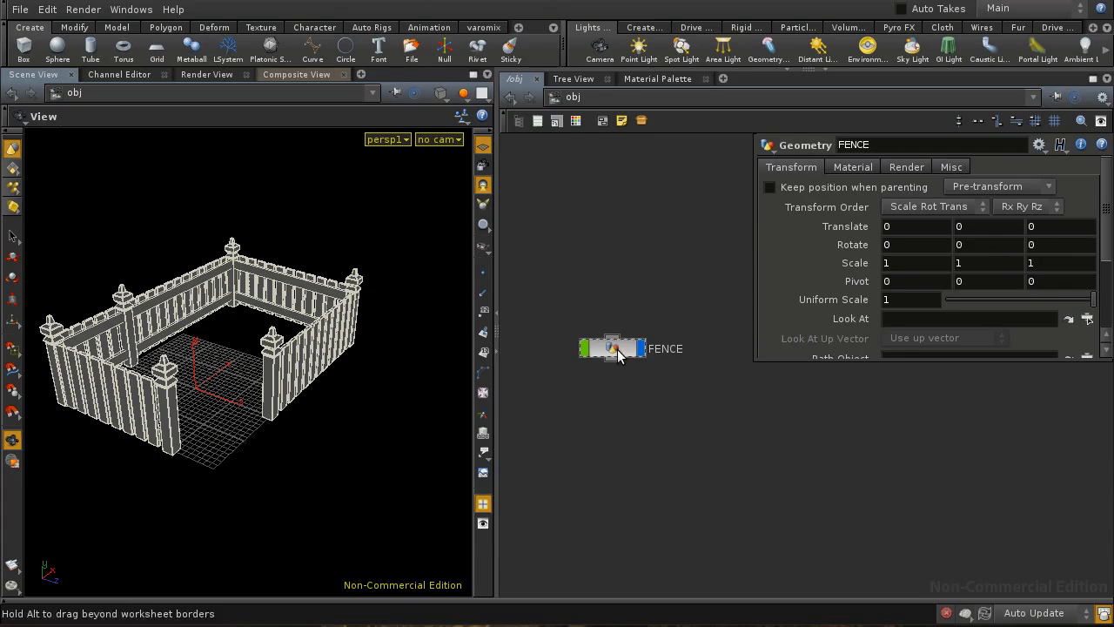
drag(618, 355, 618, 356)
click(616, 395)
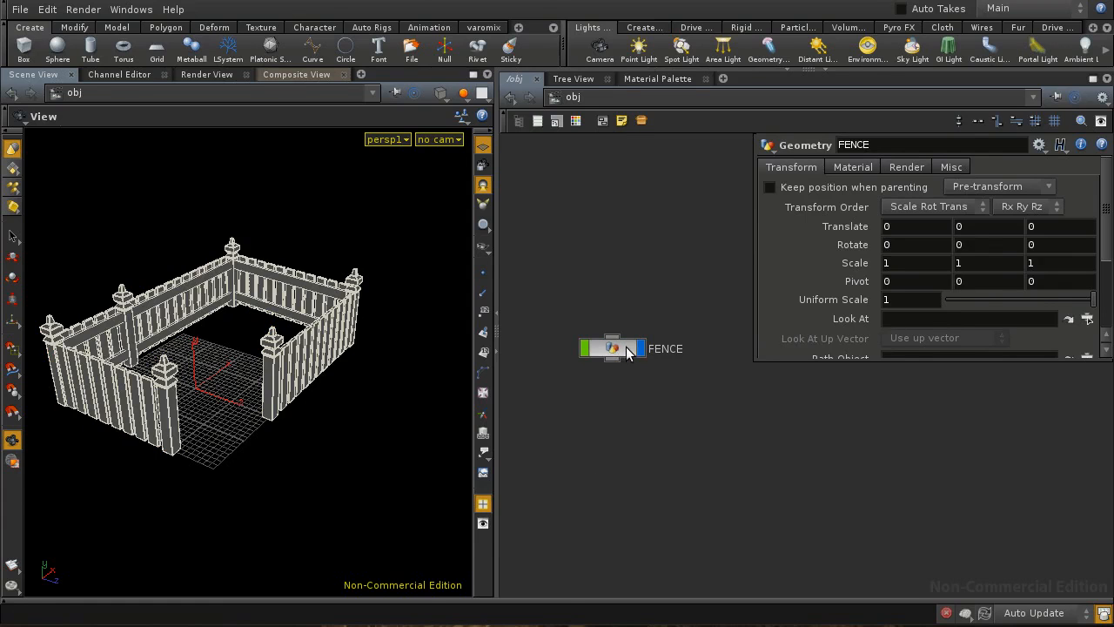
click(628, 352)
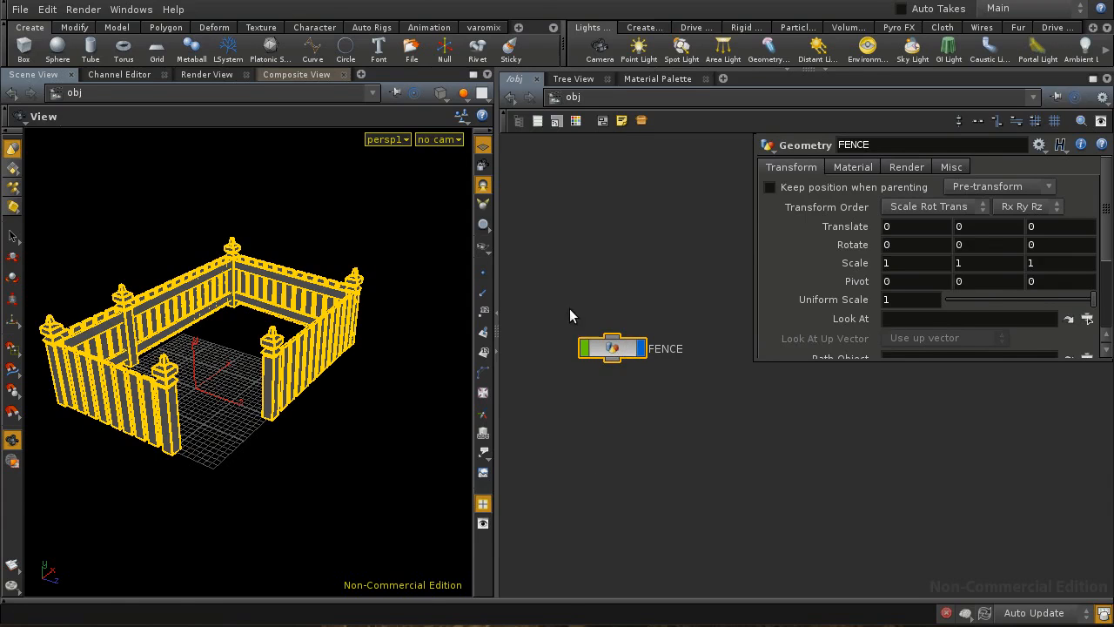
Hide the main menu bar and the tool shelves, and go inside the FENCE object's geometry network
click(4, 10)
click(3, 33)
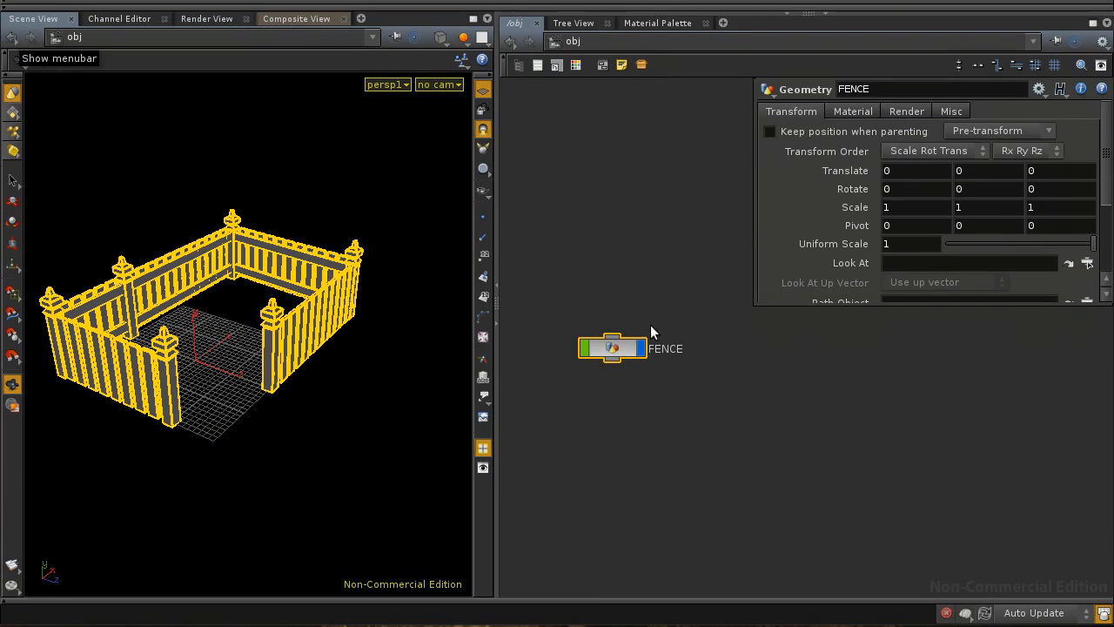
click(633, 360)
click(627, 352)
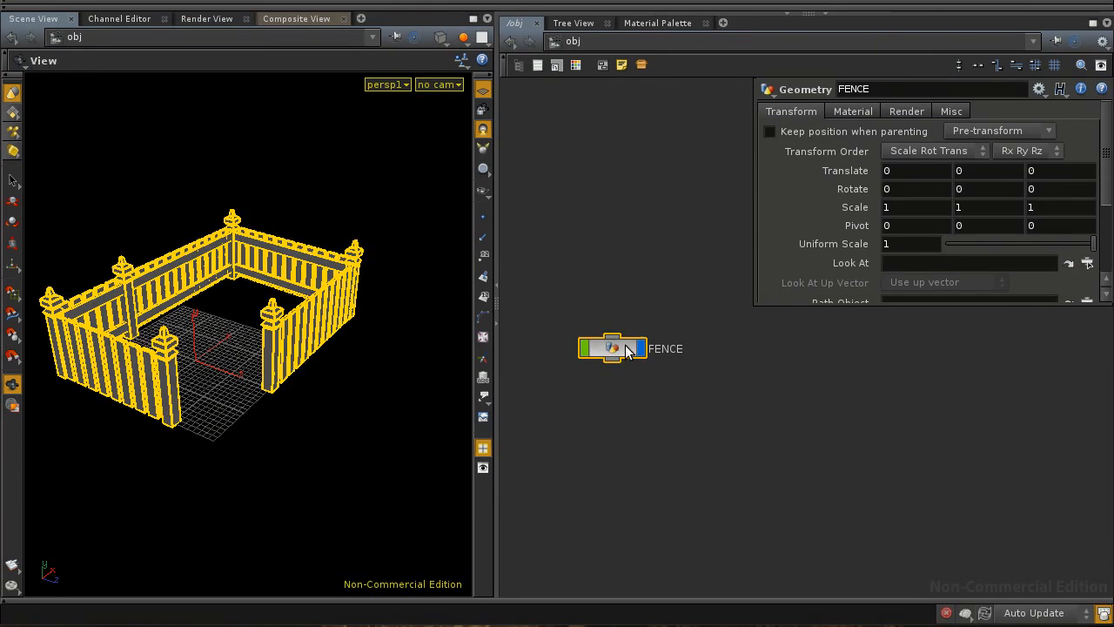
double_click(625, 348)
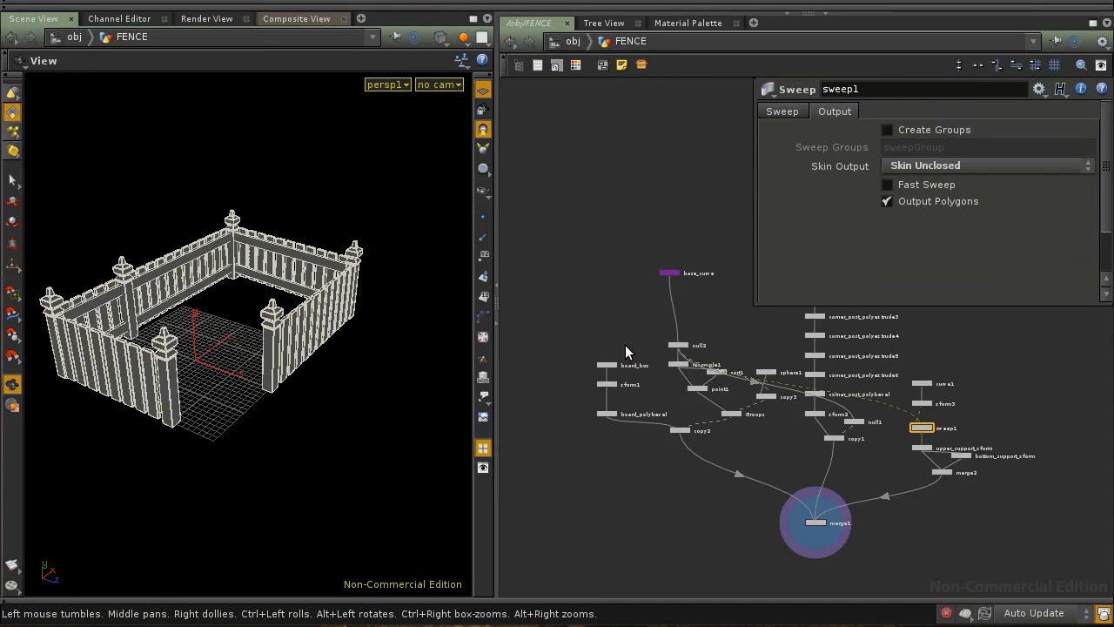
Widen the network editor by shrinking the 3D view, and hide the parameter overlay so the whole fence node tree is unobstructed
middle_drag(704, 503, 605, 494)
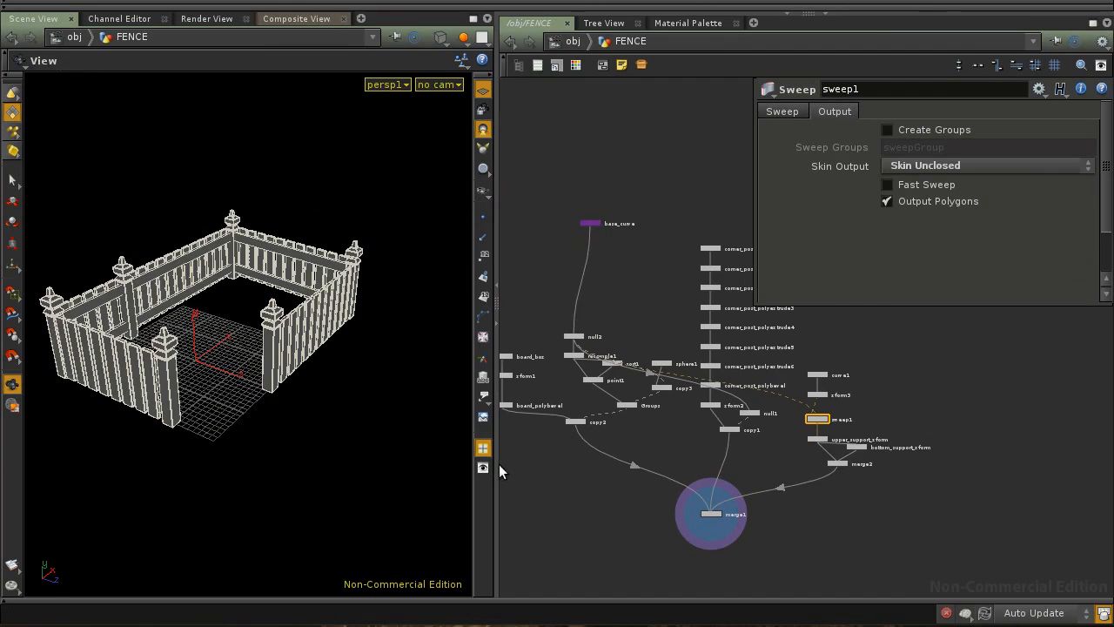
drag(498, 464, 341, 466)
click(780, 419)
middle_drag(697, 374, 947, 332)
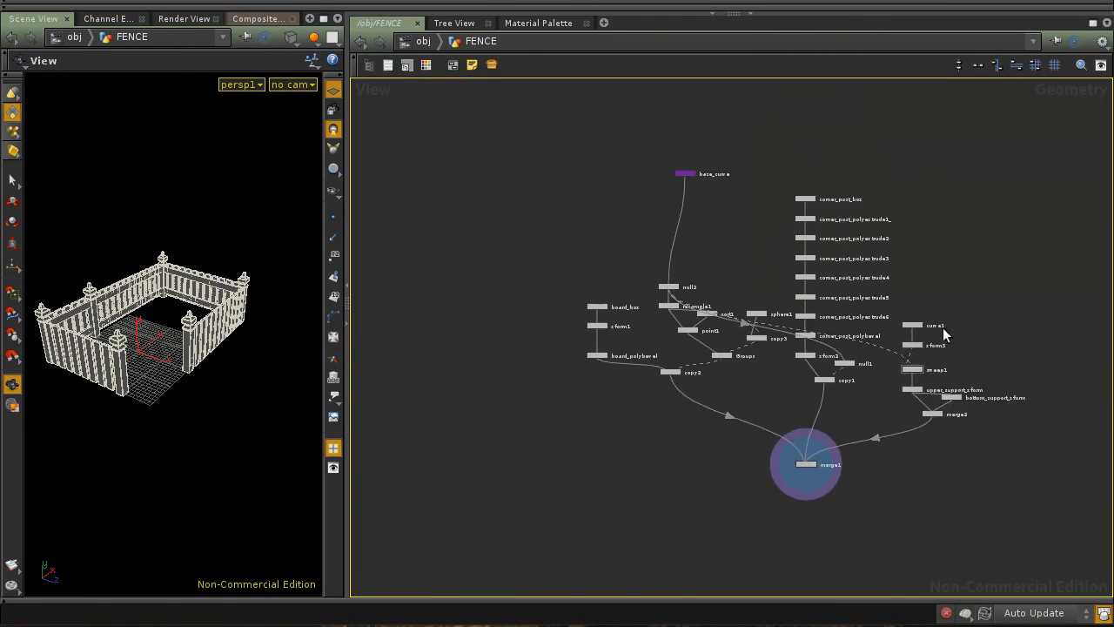
right_drag(946, 333, 915, 331)
middle_drag(906, 335, 737, 410)
right_drag(750, 404, 831, 432)
Set the base_curve node apart above the tree and shift the null2, resample1, sort1, point1, sphere1, copy3 and Groups nodes up
drag(502, 218, 546, 180)
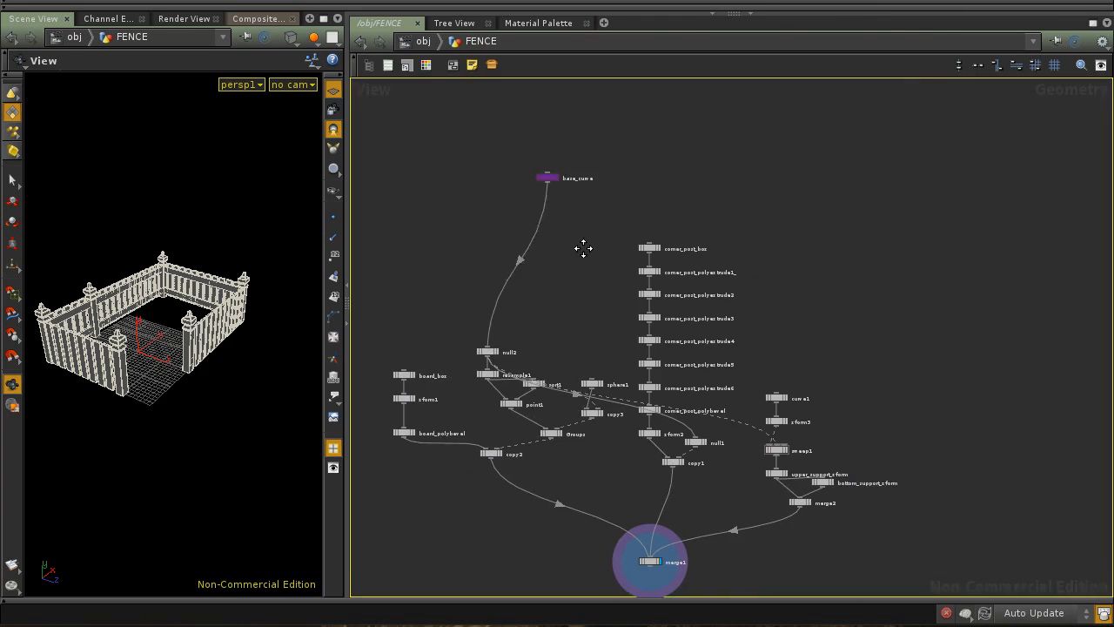
middle_drag(579, 247, 763, 225)
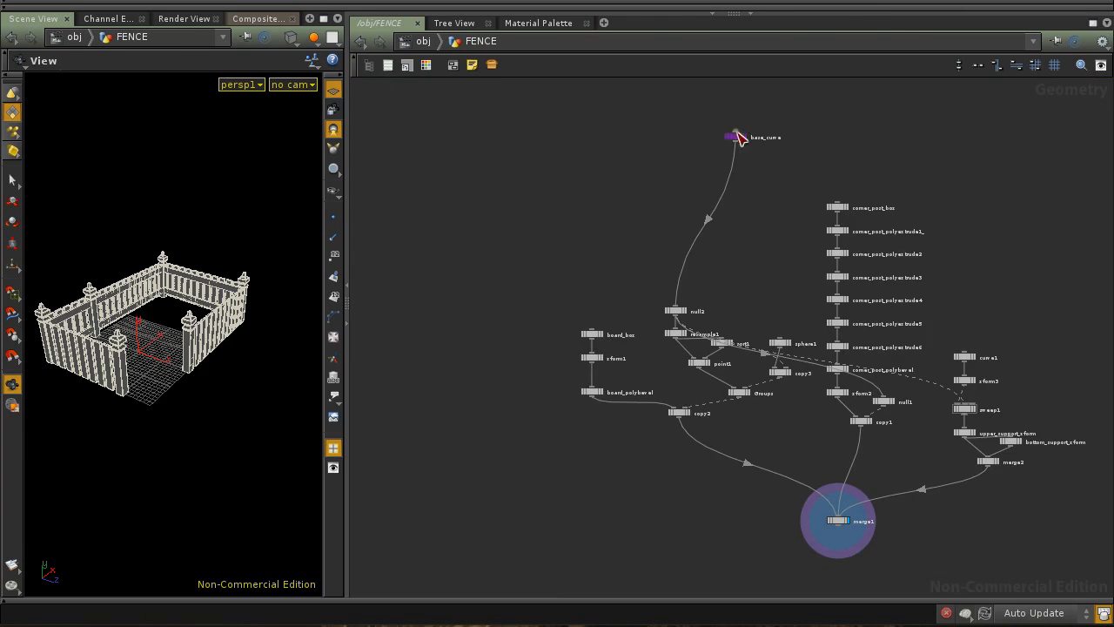
middle_drag(743, 151, 740, 232)
right_drag(740, 232, 845, 251)
middle_drag(881, 289, 854, 279)
right_drag(853, 279, 853, 350)
middle_drag(853, 350, 834, 300)
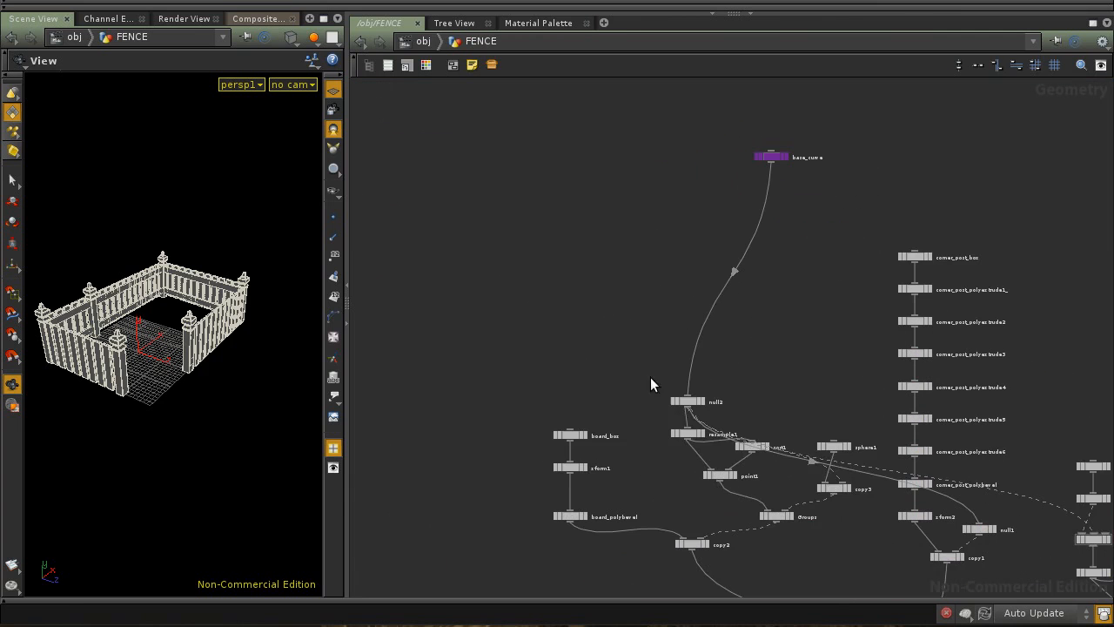
drag(754, 454, 762, 387)
scroll(819, 264, down, 5)
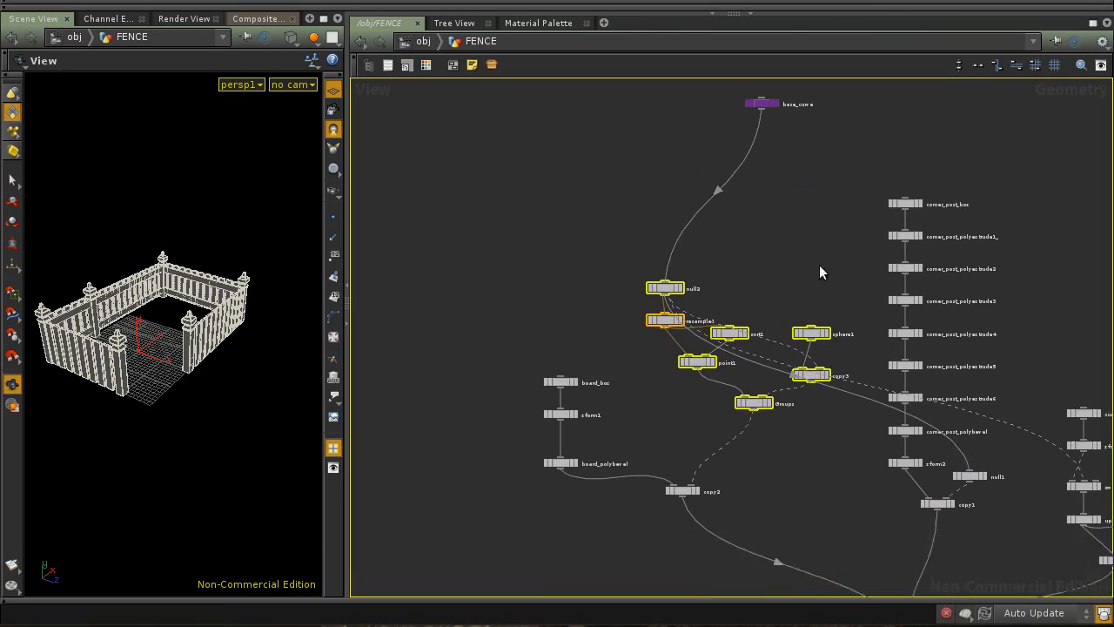
Select every fence node except base_curve and collapse the selection into a subnetwork
drag(609, 502, 746, 441)
drag(1033, 229, 1034, 230)
middle_drag(851, 339, 762, 404)
right_drag(762, 404, 820, 391)
middle_drag(821, 391, 842, 340)
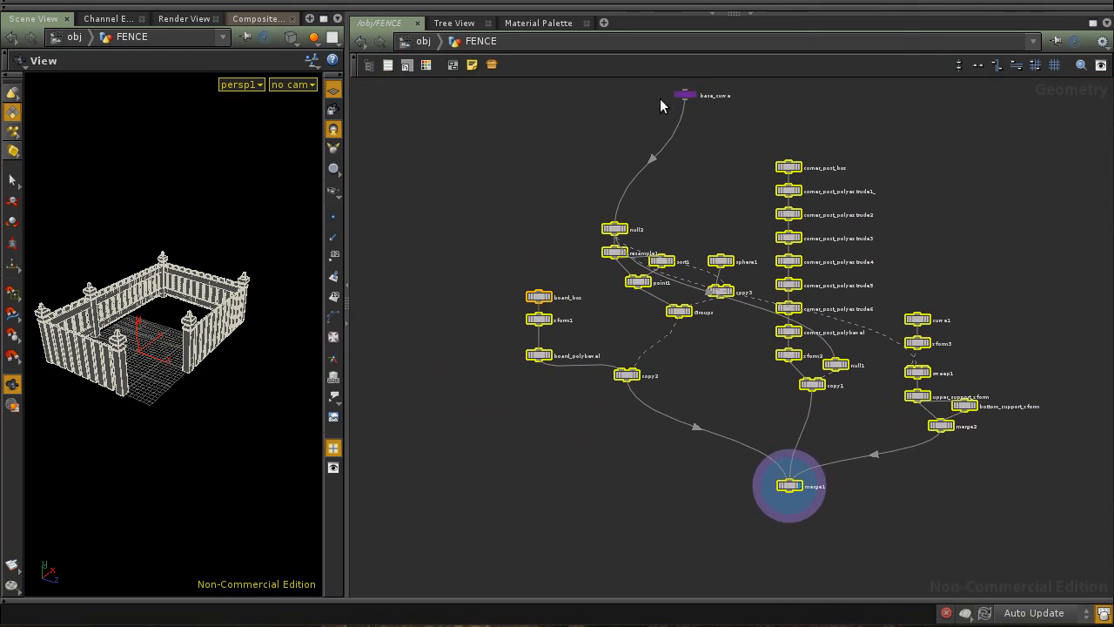
middle_drag(721, 171, 738, 196)
scroll(738, 197, down, 2)
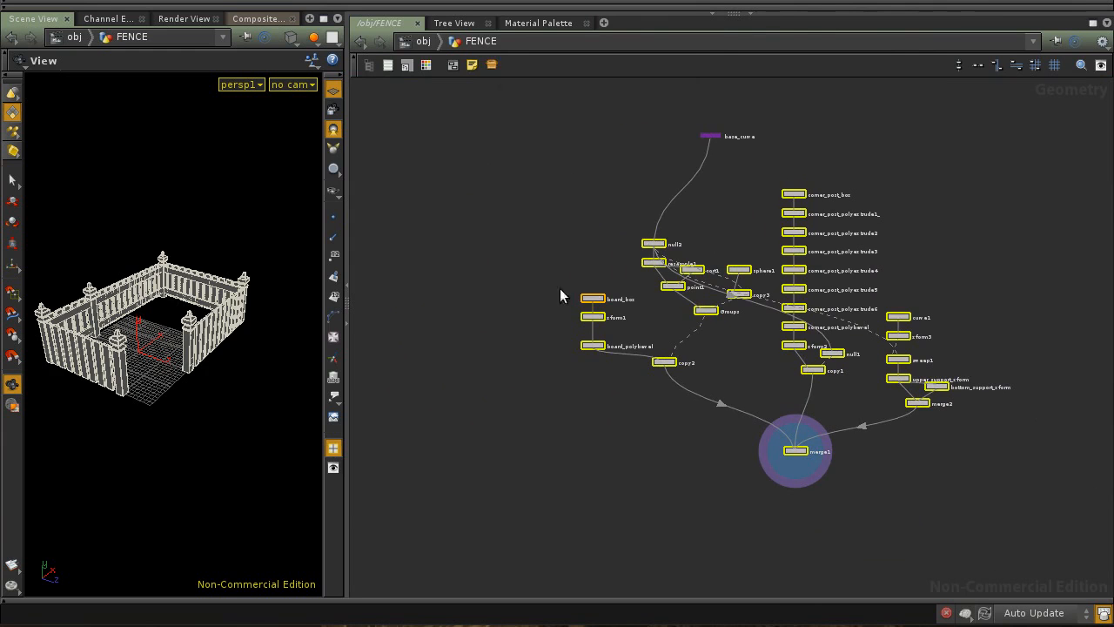
key(shift+c)
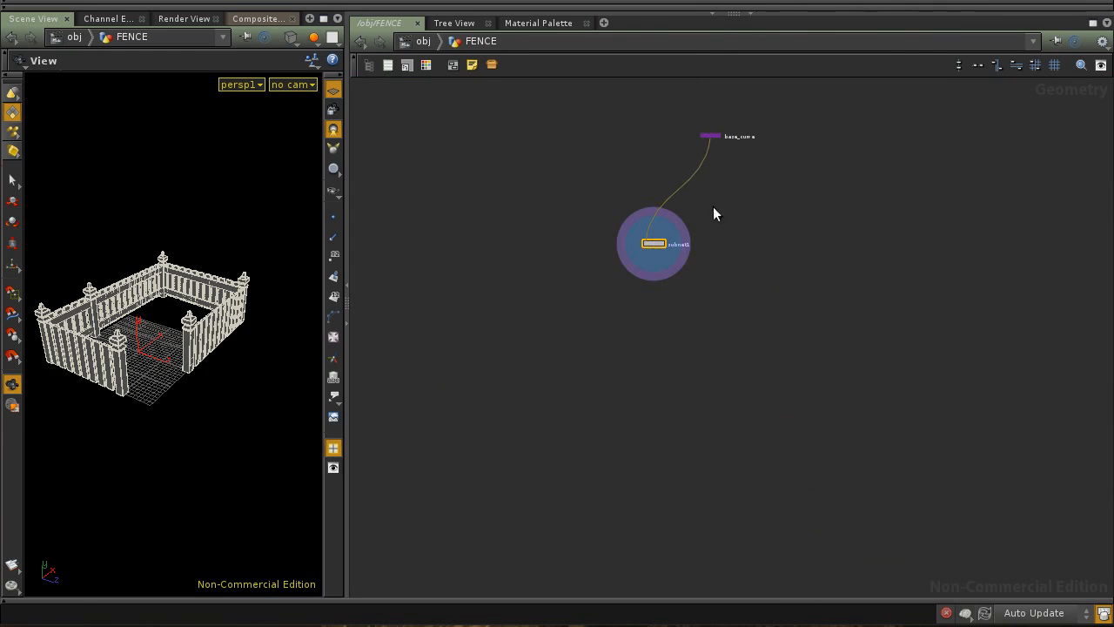
Rearrange the nodes so that base_curve sits directly above the subnetwork
middle_drag(713, 206, 639, 296)
scroll(639, 290, up, 5)
drag(582, 385, 727, 178)
middle_drag(782, 175, 630, 379)
drag(569, 314, 552, 319)
middle_drag(597, 345, 631, 315)
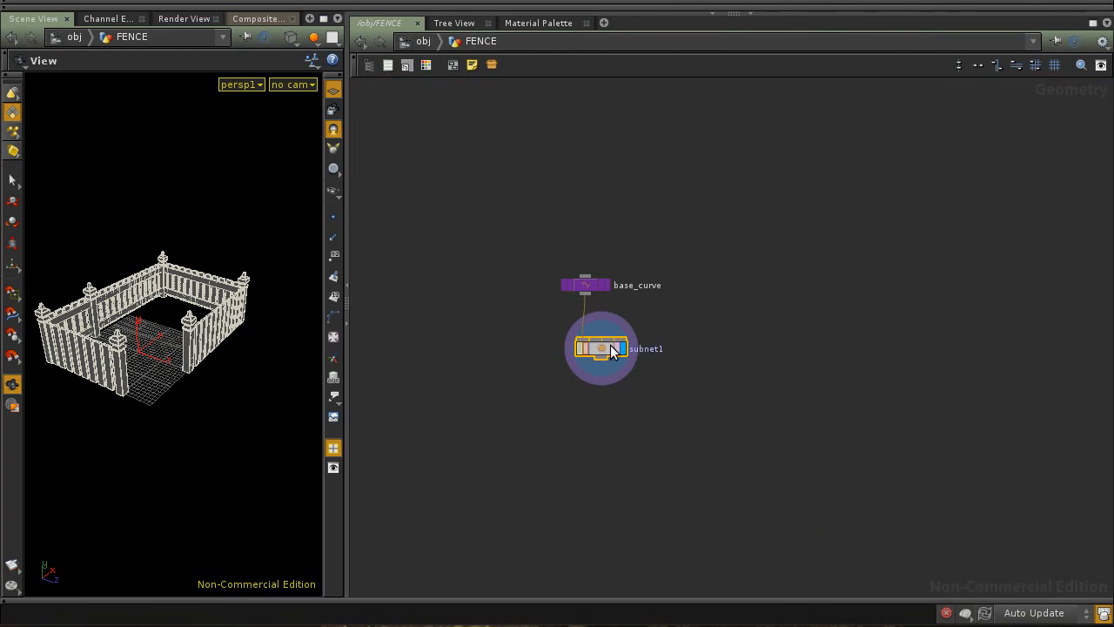
Go inside the subnetwork and examine how the collapsed fence nodes connect to its inputs
double_click(600, 353)
scroll(690, 374, up, 3)
middle_drag(663, 367, 784, 357)
right_drag(784, 357, 574, 383)
middle_drag(616, 400, 540, 309)
right_drag(540, 309, 629, 331)
middle_drag(740, 341, 510, 362)
right_drag(541, 359, 609, 367)
middle_drag(716, 361, 547, 378)
middle_drag(757, 363, 746, 396)
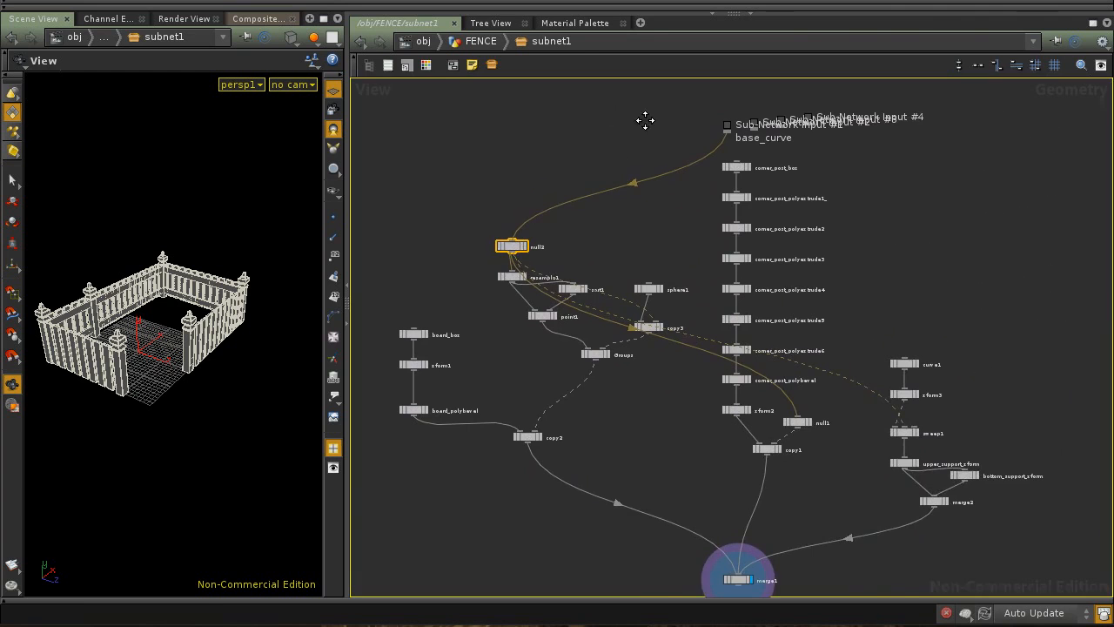
Move the Sub-Network Input #1 node above null2, away from the other subnetwork inputs
middle_drag(707, 130, 712, 195)
drag(711, 195, 523, 205)
scroll(538, 219, up, 5)
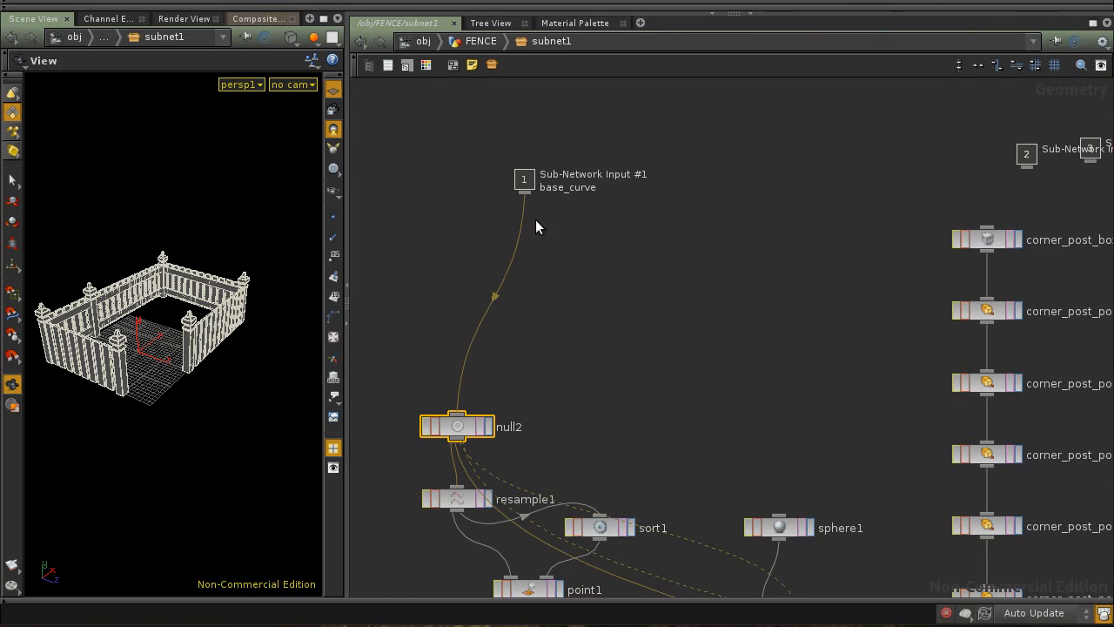
middle_drag(521, 372, 578, 381)
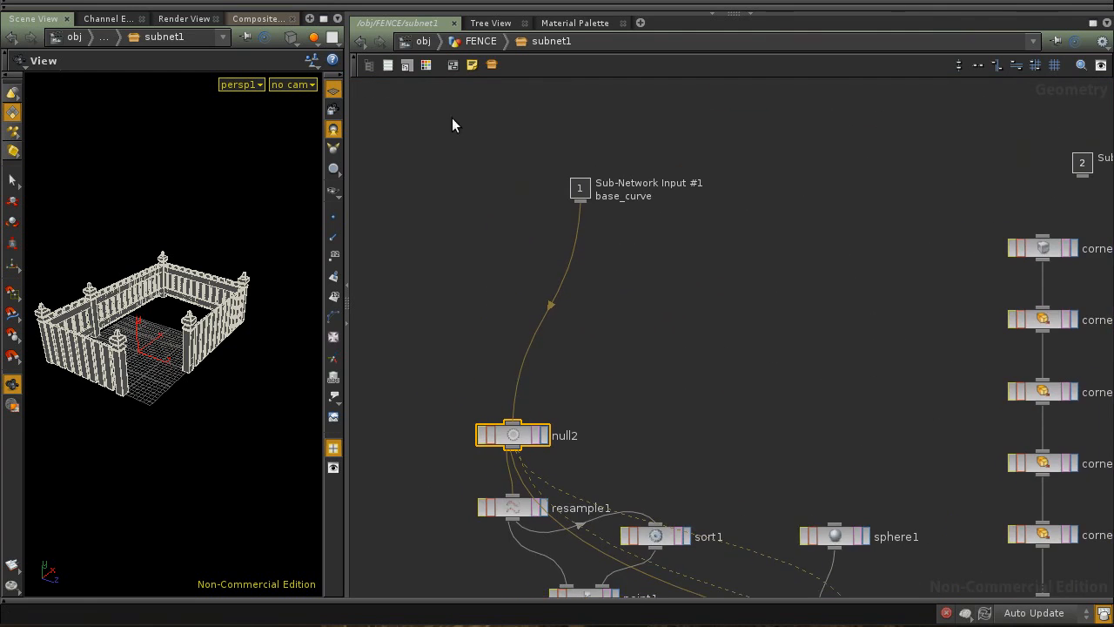
Return to the FENCE network and show the subnetwork's parameters
click(481, 40)
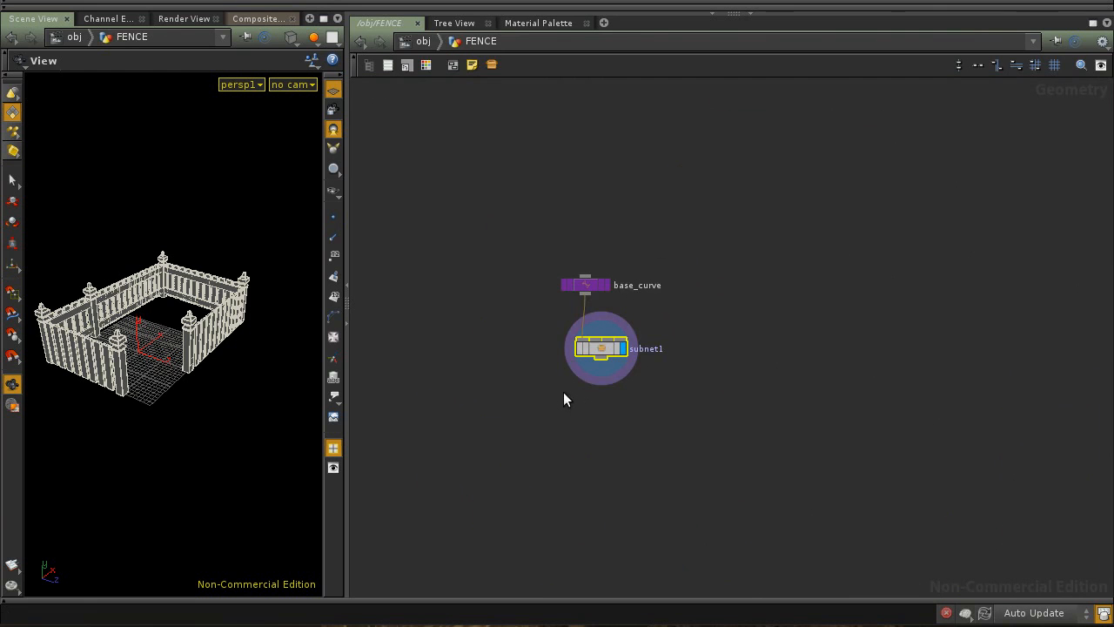
middle_drag(568, 393, 609, 393)
right_drag(609, 393, 681, 361)
middle_drag(681, 362, 582, 435)
key(p)
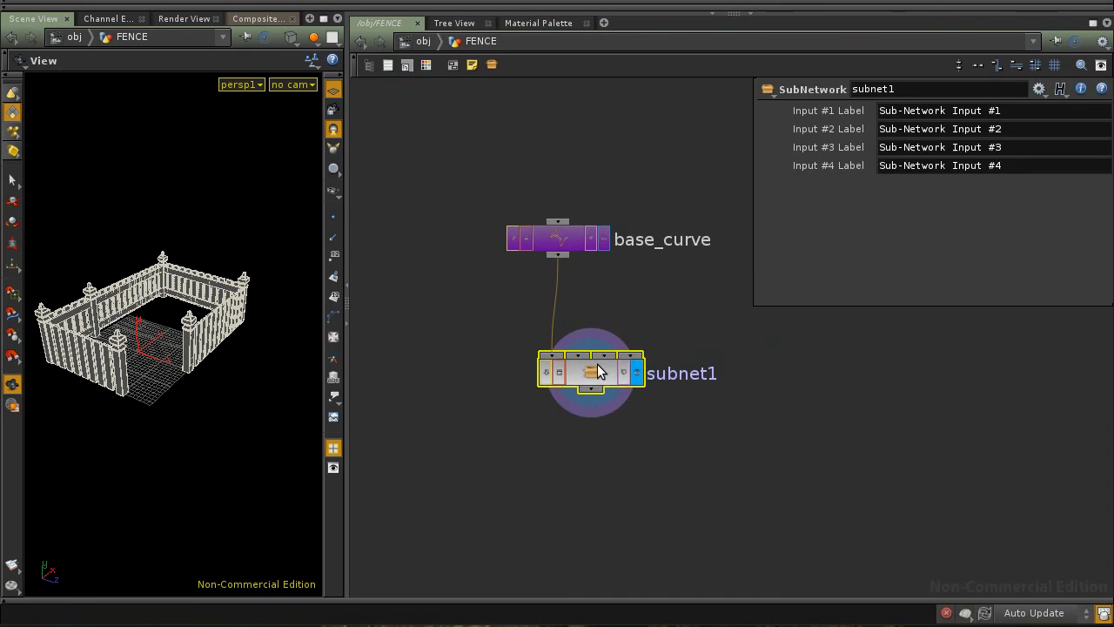
Move the subnetwork node a little further away from base_curve
middle_drag(627, 316, 599, 312)
drag(559, 362, 589, 402)
middle_drag(449, 407, 472, 371)
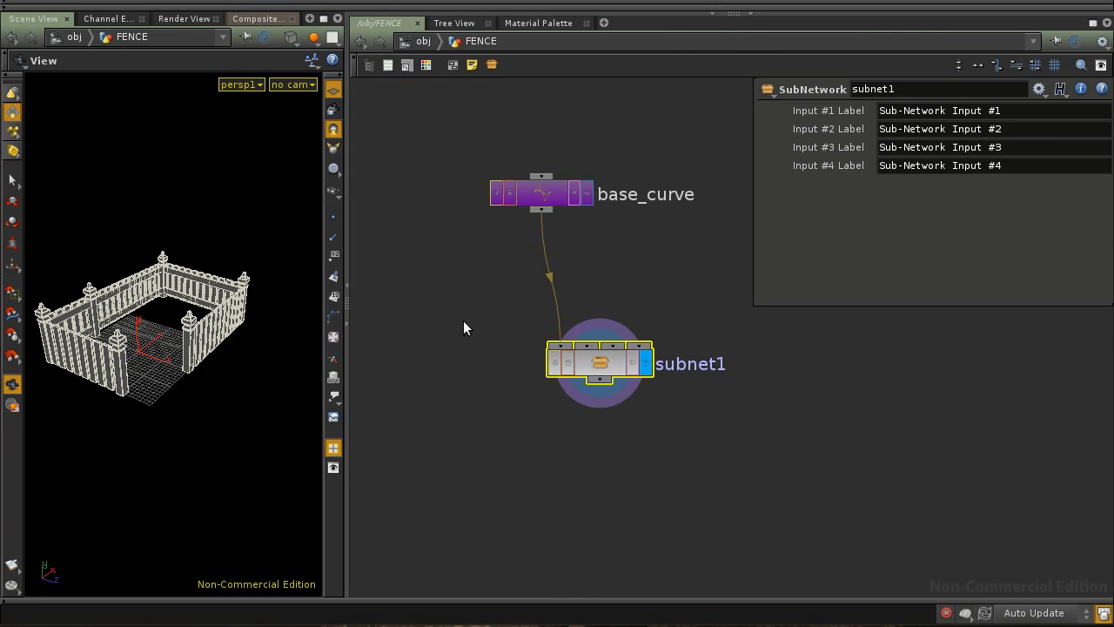
middle_drag(464, 322, 432, 351)
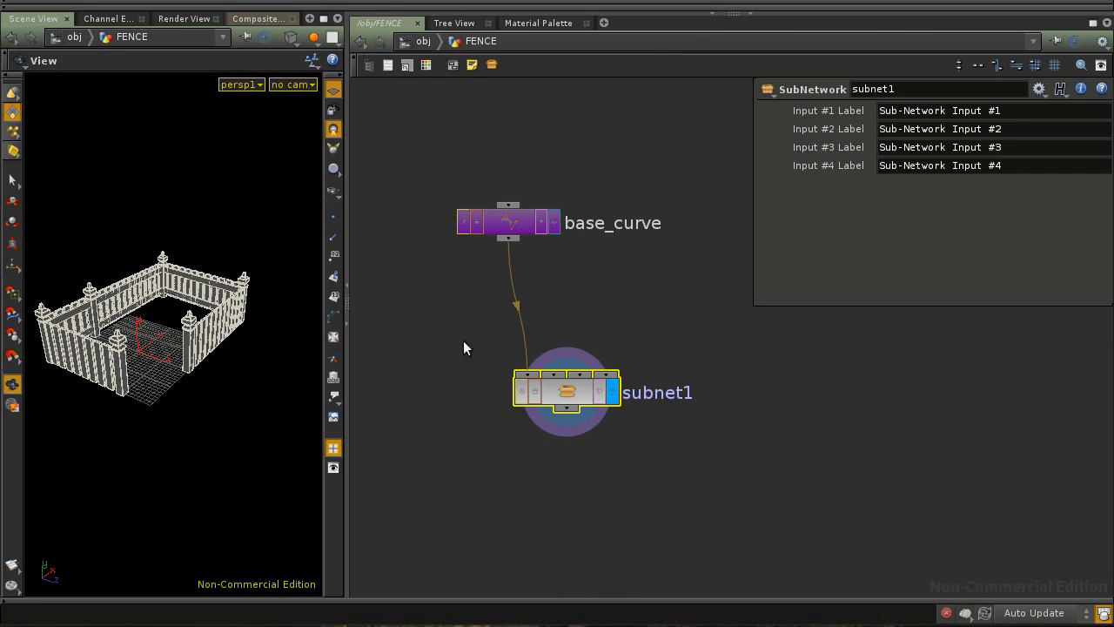
middle_drag(485, 380, 479, 272)
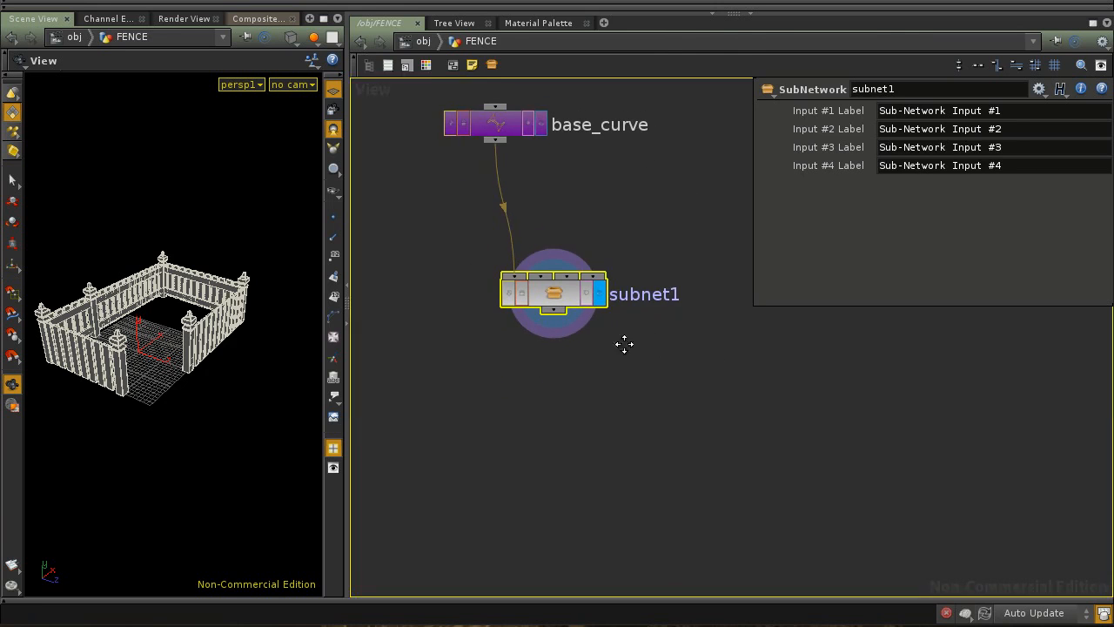
Rename the subnetwork to AutoFenceTool and move it slightly closer to base_curve
middle_drag(624, 343, 510, 343)
middle_drag(641, 323, 663, 376)
double_click(622, 376)
text(Auto)
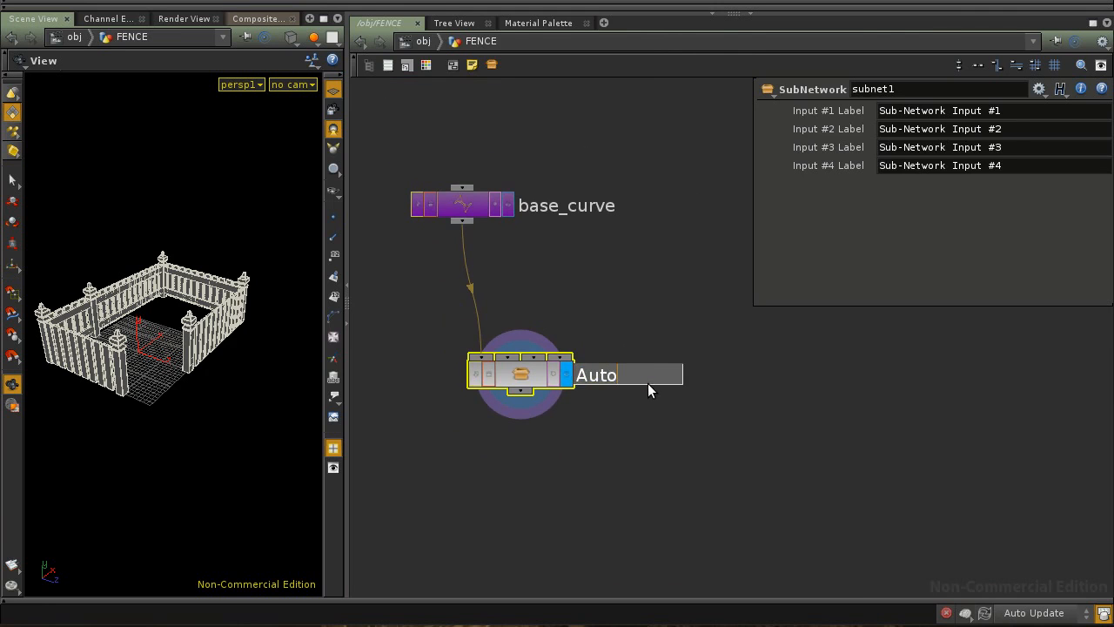
text(FenceTool)
key(Return)
drag(534, 372, 527, 349)
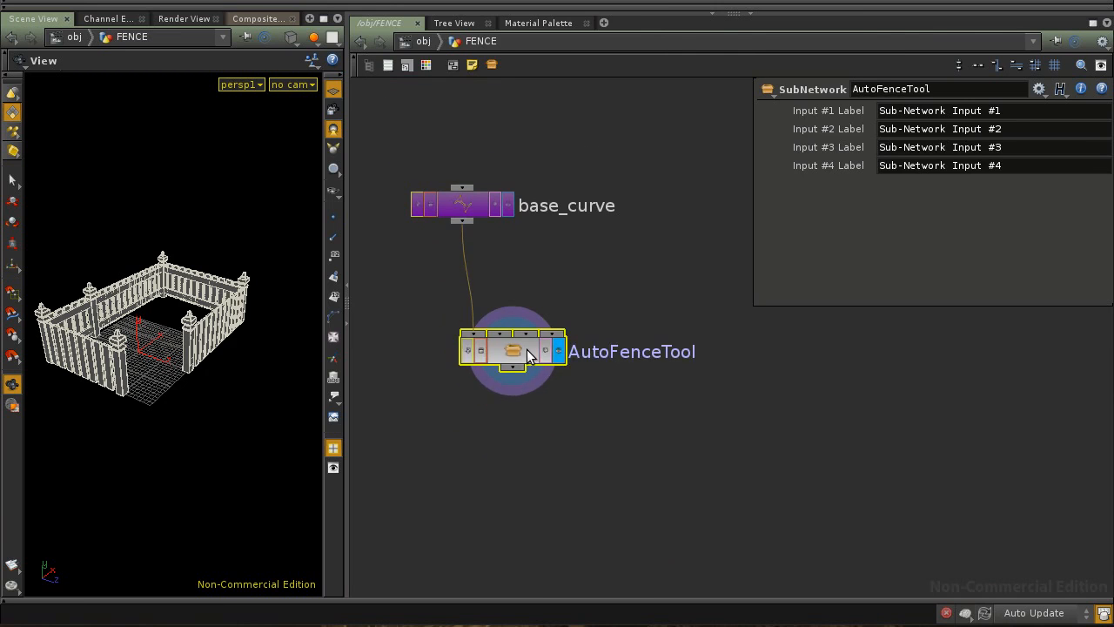
Start creating a new digital asset from the AutoFenceTool subnetwork
middle_drag(600, 453, 591, 271)
mouse_move(581, 355)
middle_down()
mouse_move(585, 271)
mouse_move(599, 290)
middle_up()
right_click(535, 117)
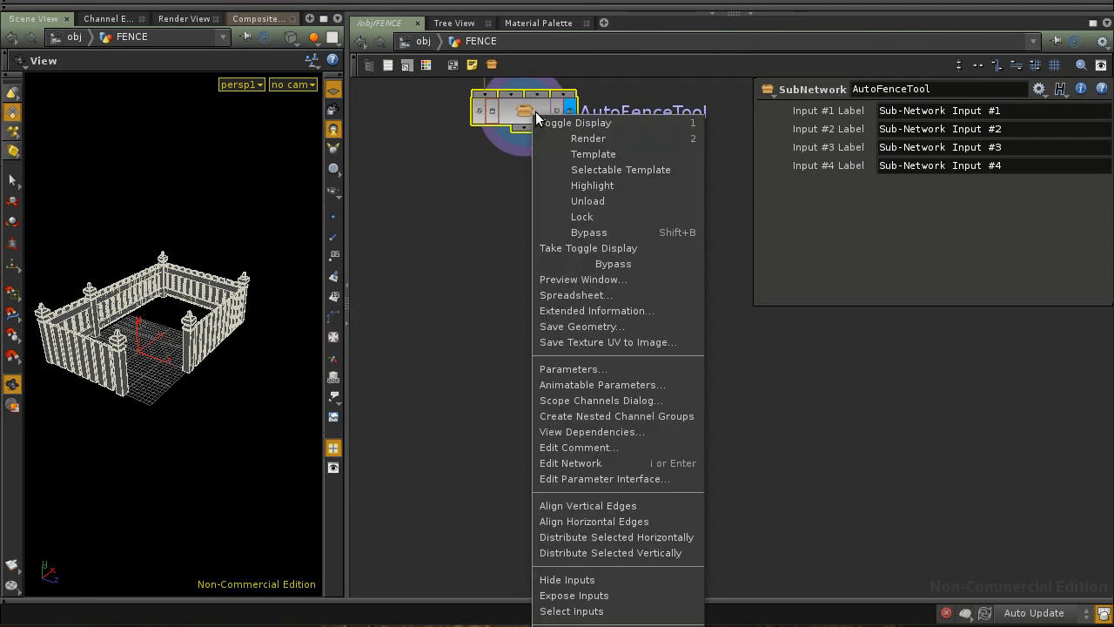
mouse_move(480, 186)
middle_down()
mouse_move(510, 174)
mouse_move(499, 181)
middle_up()
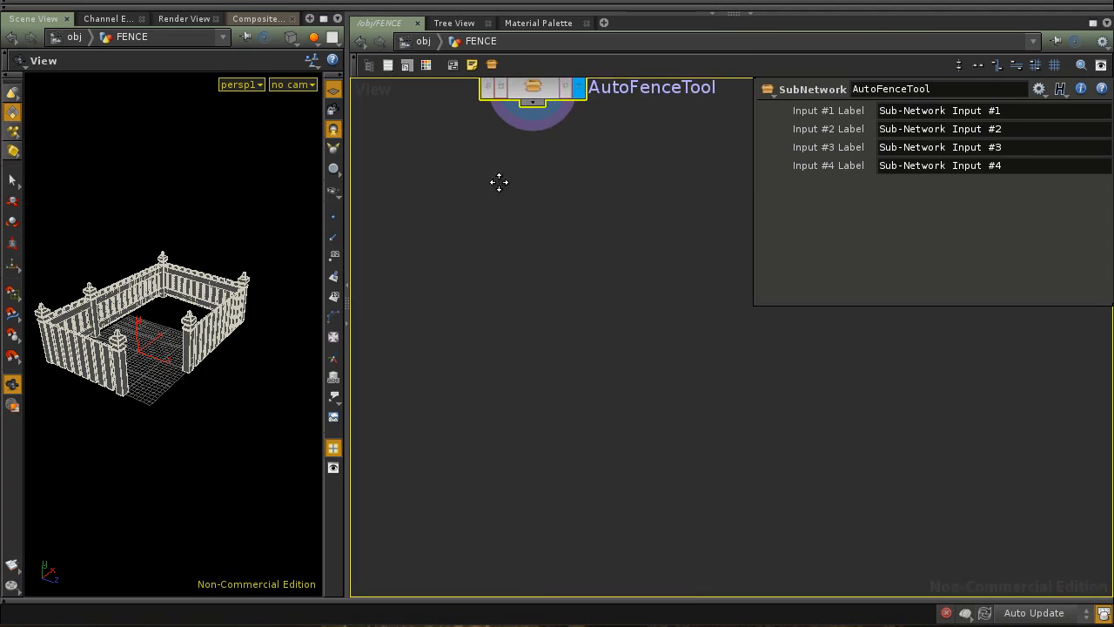
right_click(532, 94)
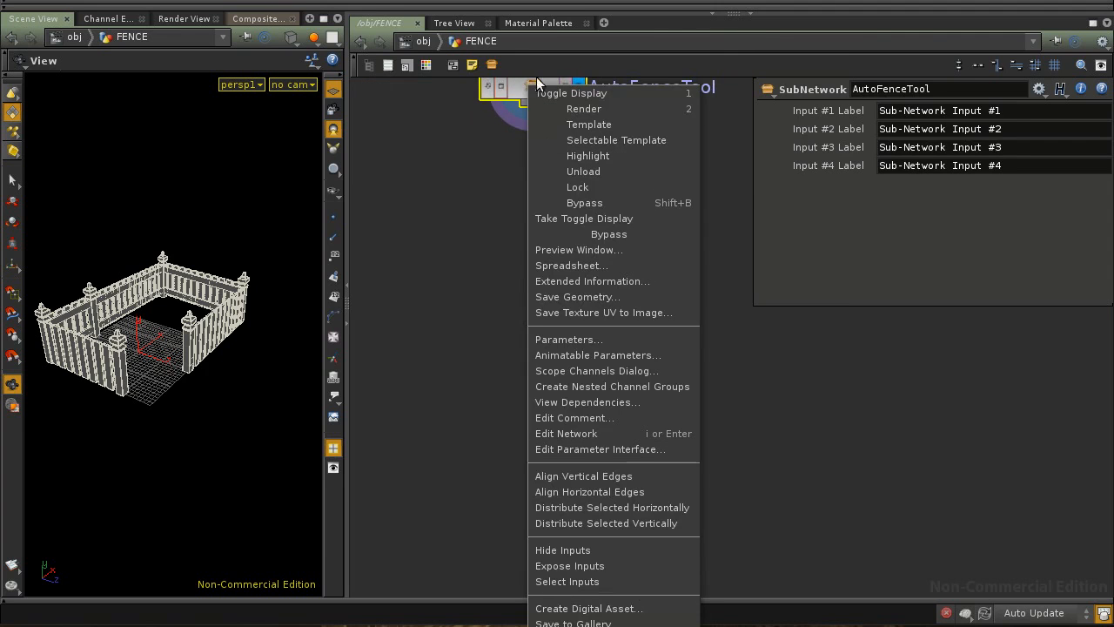
click(668, 612)
Shorten the new asset's operator name to mix_autofencetool, moving the dialog clear of the node
drag(499, 159, 549, 237)
drag(621, 231, 638, 253)
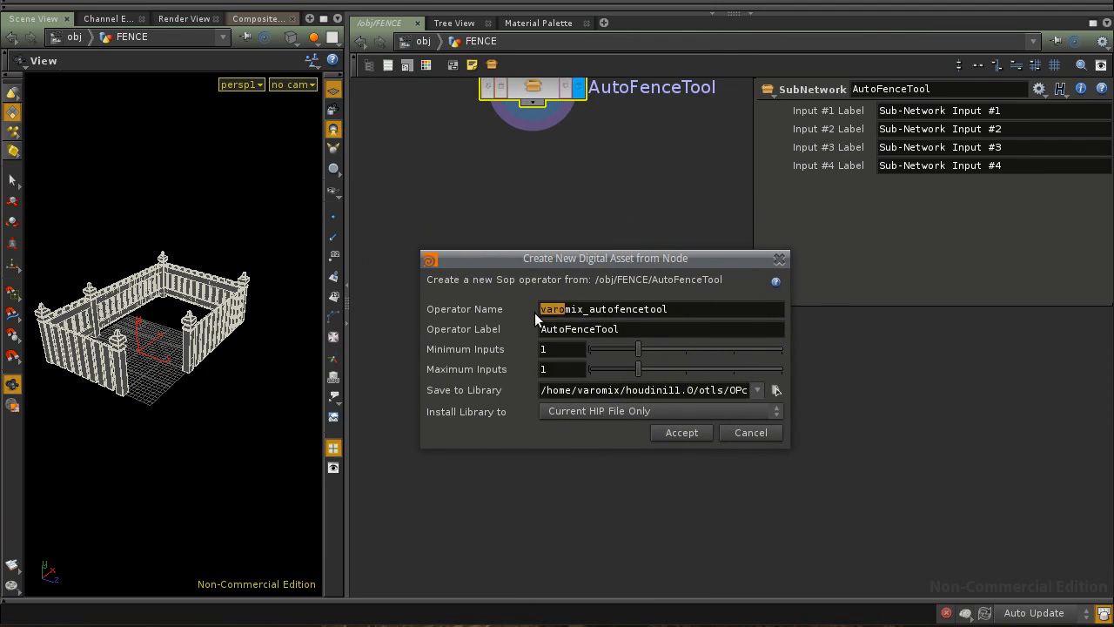
key(BackSpace)
drag(598, 259, 581, 249)
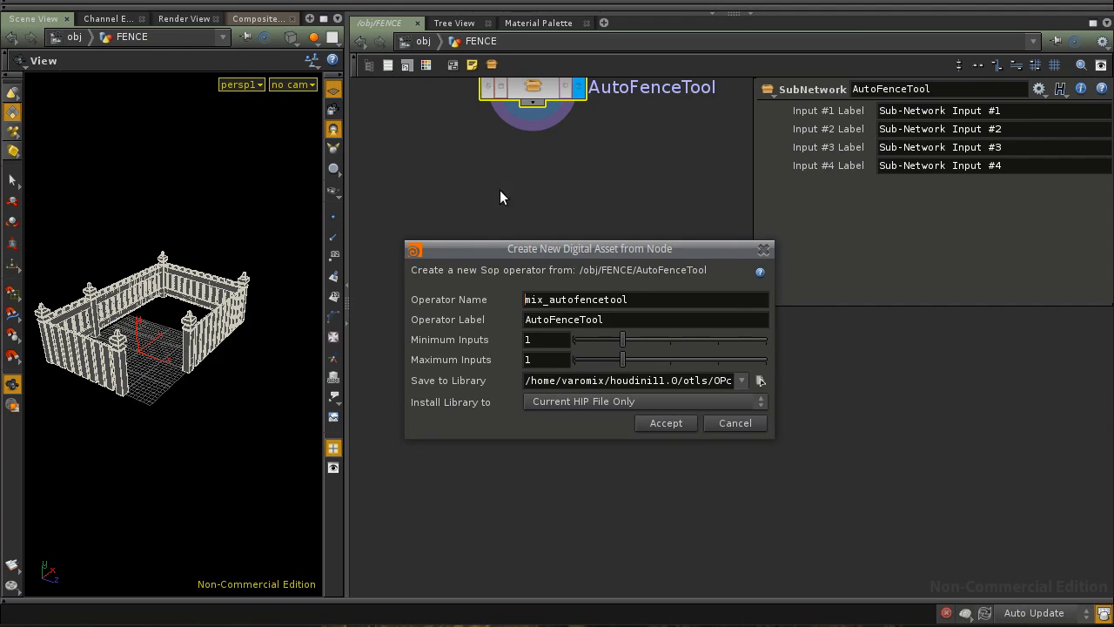
Set the new asset's library file to mix_autoFenceTool_v01.otl in the houdini11.0/otls folder
middle_drag(548, 167, 554, 247)
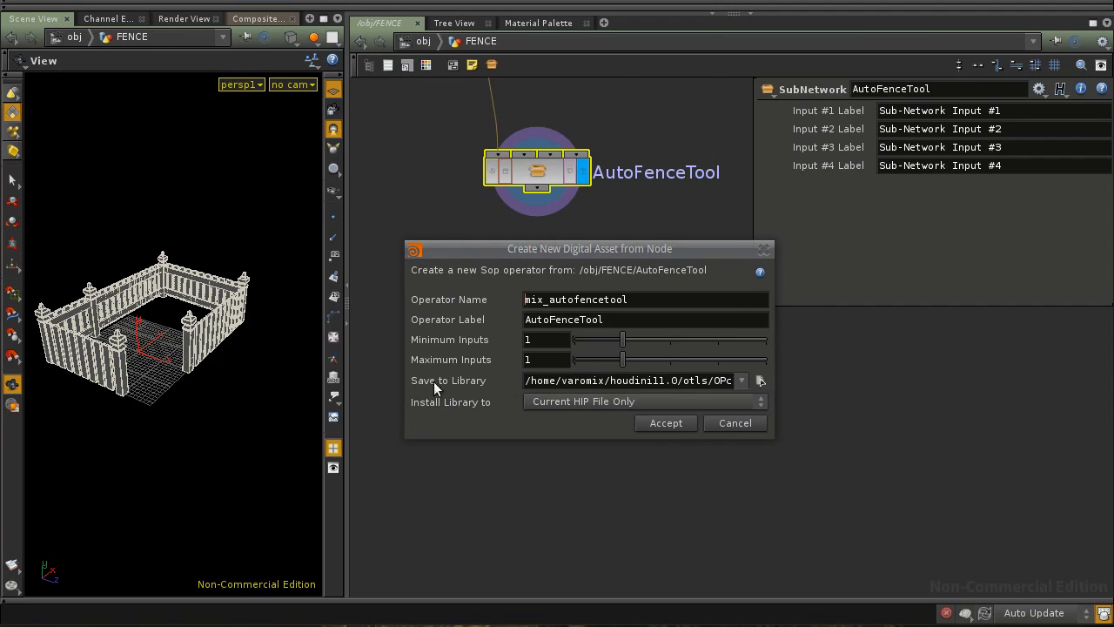
click(761, 381)
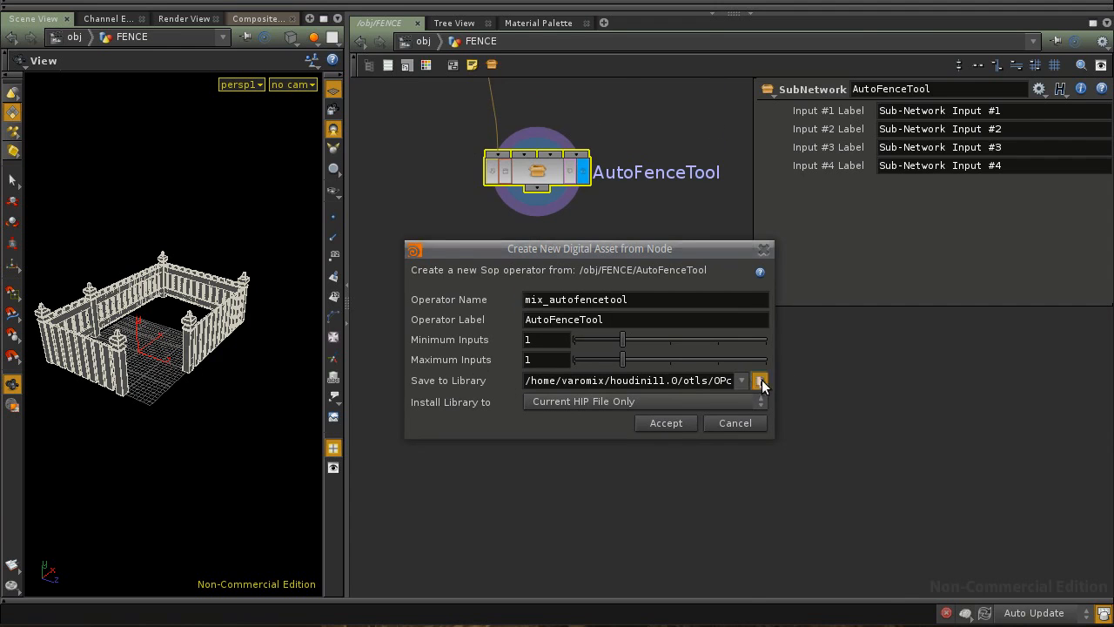
drag(639, 188, 707, 109)
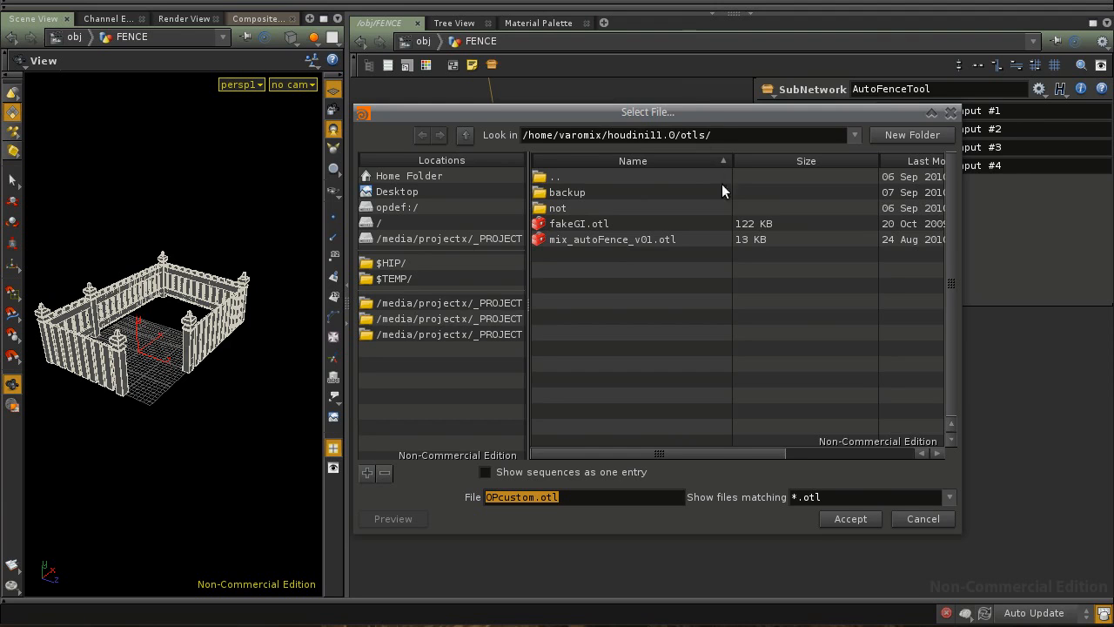
drag(708, 113, 765, 105)
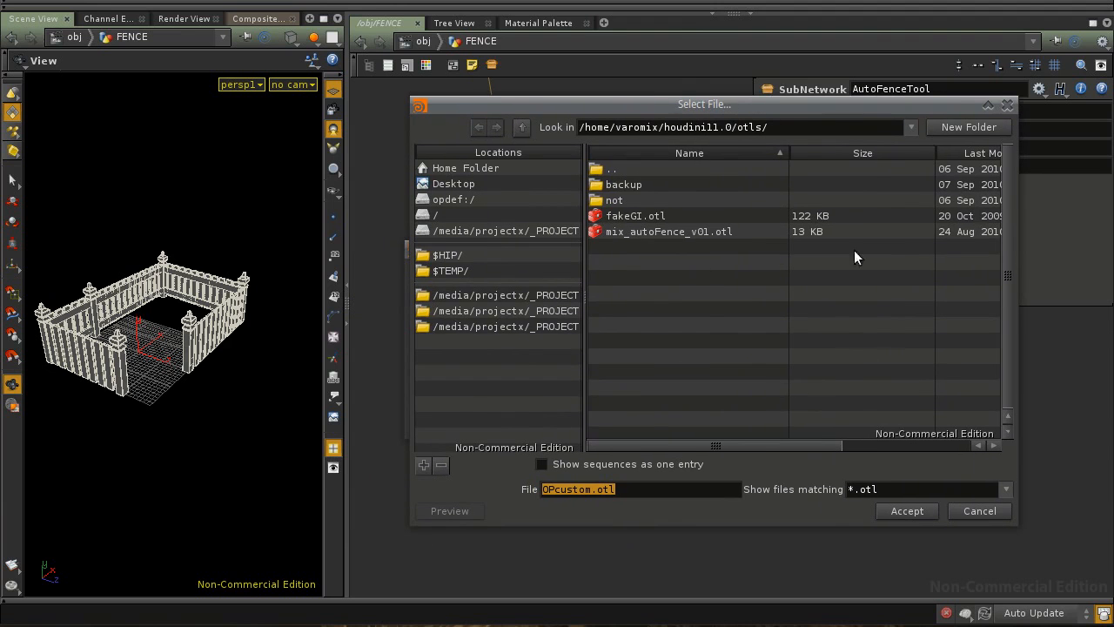
click(649, 218)
click(670, 232)
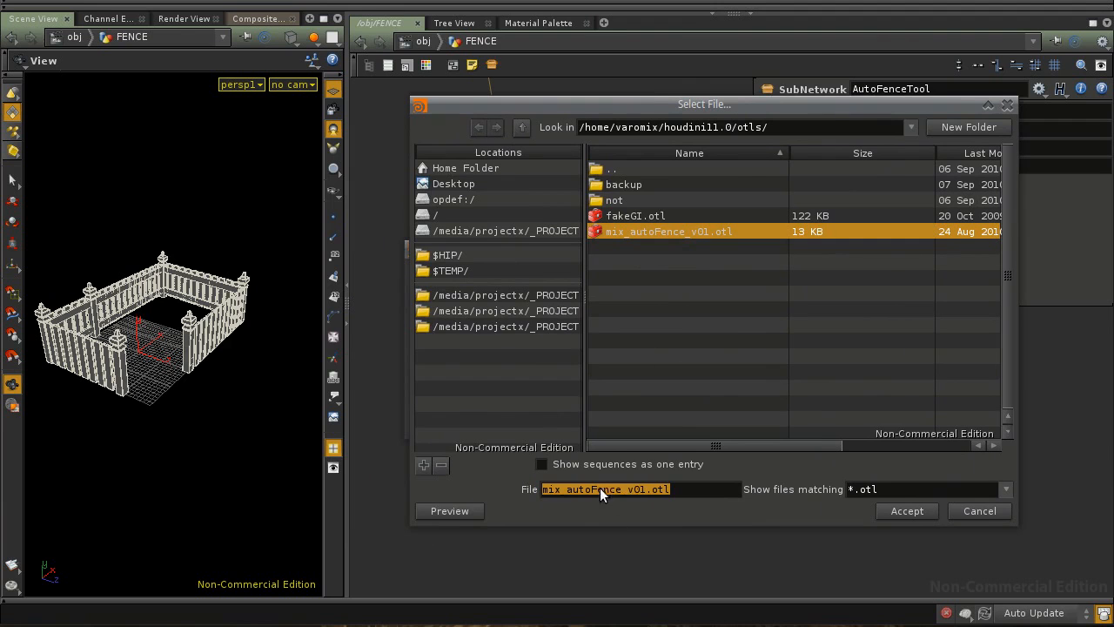
click(623, 489)
text(Tol)
key(BackSpace)
text(ol_v01)
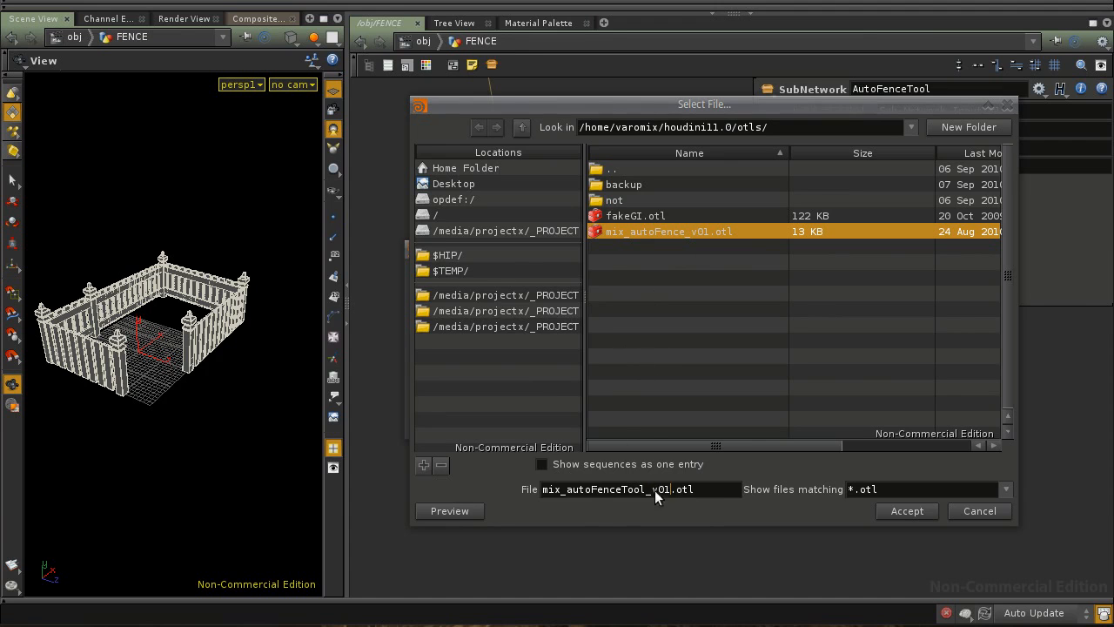
click(903, 512)
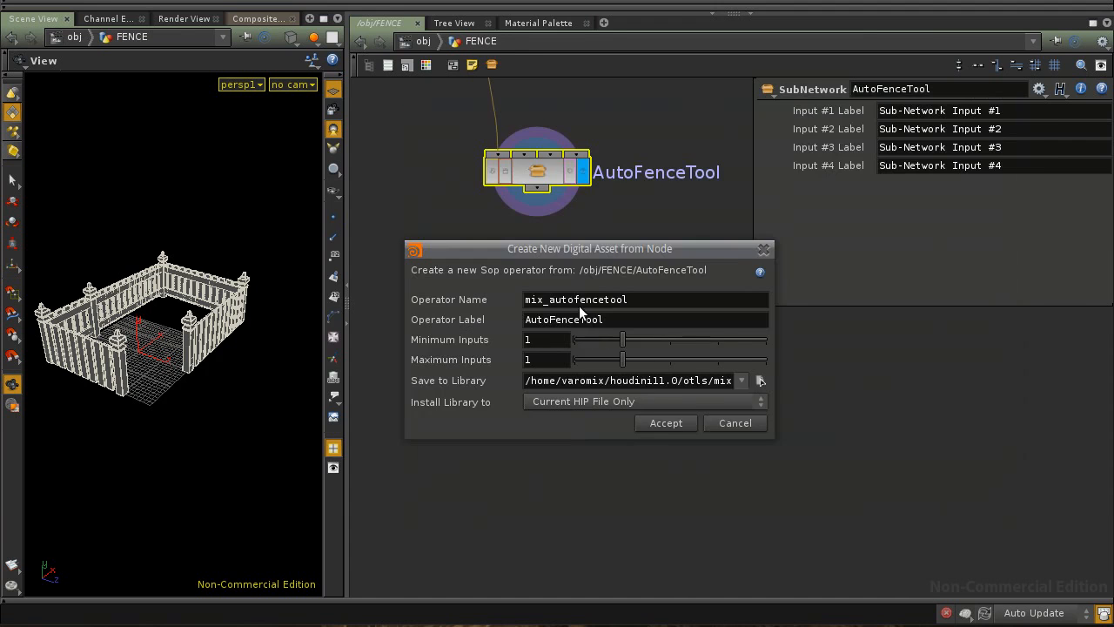
Create the AutoFenceTool digital asset and accept its operator type properties after checking its empty parameter list
drag(582, 257, 583, 223)
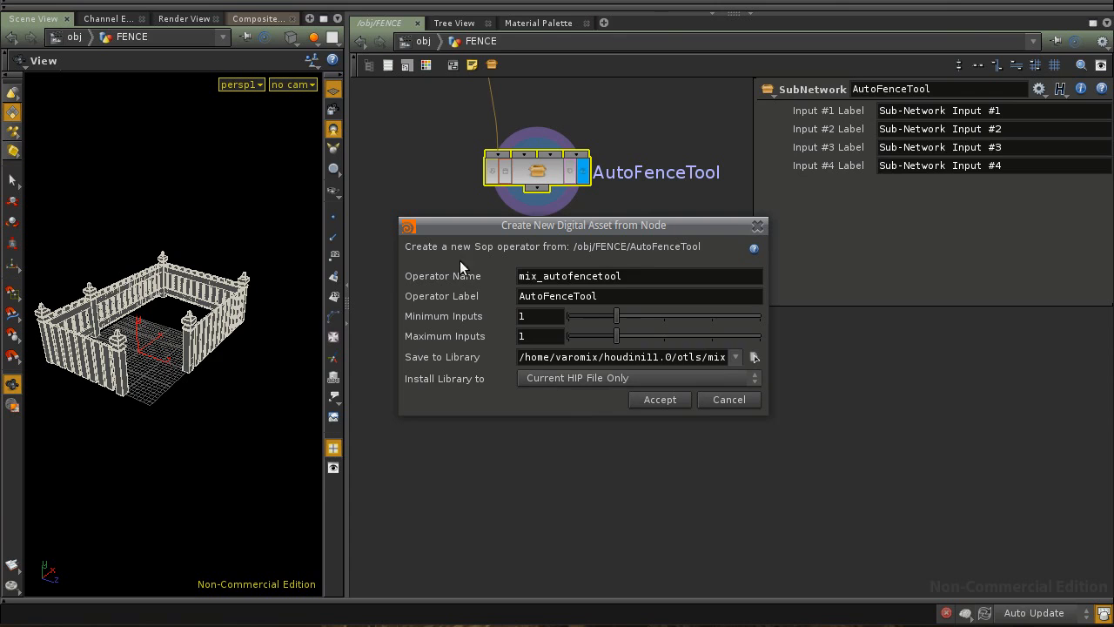
click(669, 405)
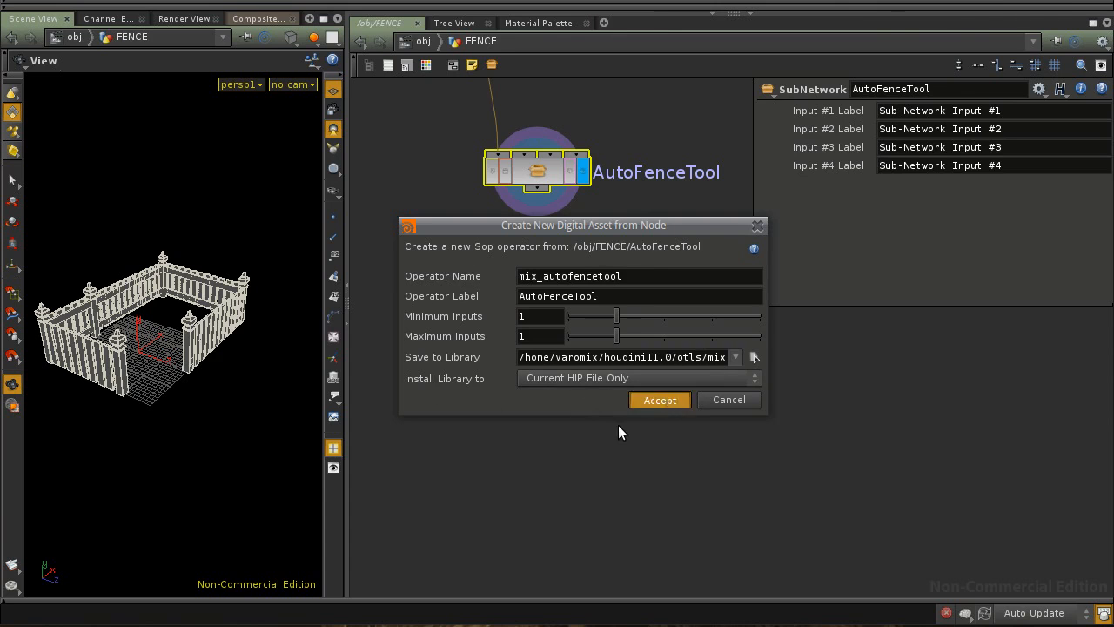
drag(377, 3, 266, 10)
alt+middle_drag(741, 515, 723, 499)
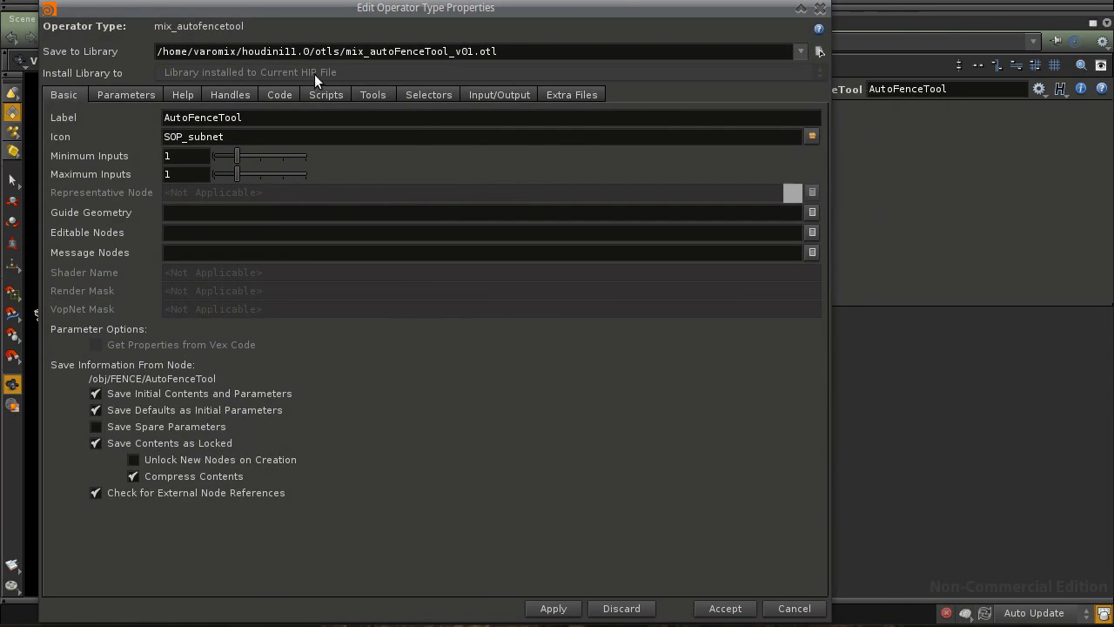
click(122, 95)
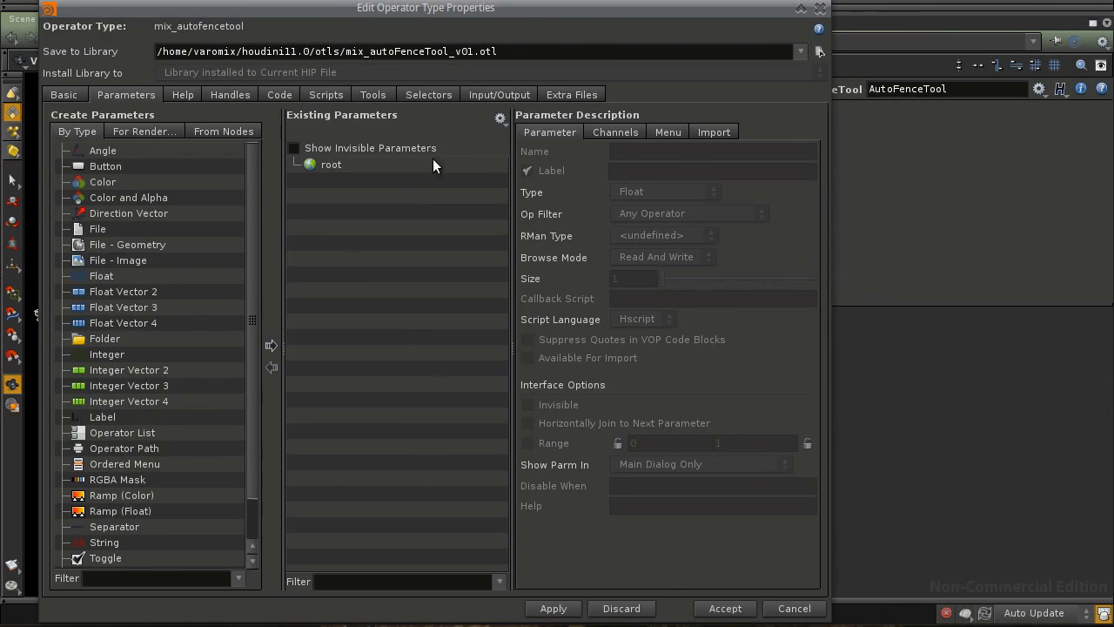
click(722, 609)
Move the AutoFenceTool node closer to base_curve and deselect it
middle_drag(602, 267, 564, 385)
drag(503, 284, 501, 287)
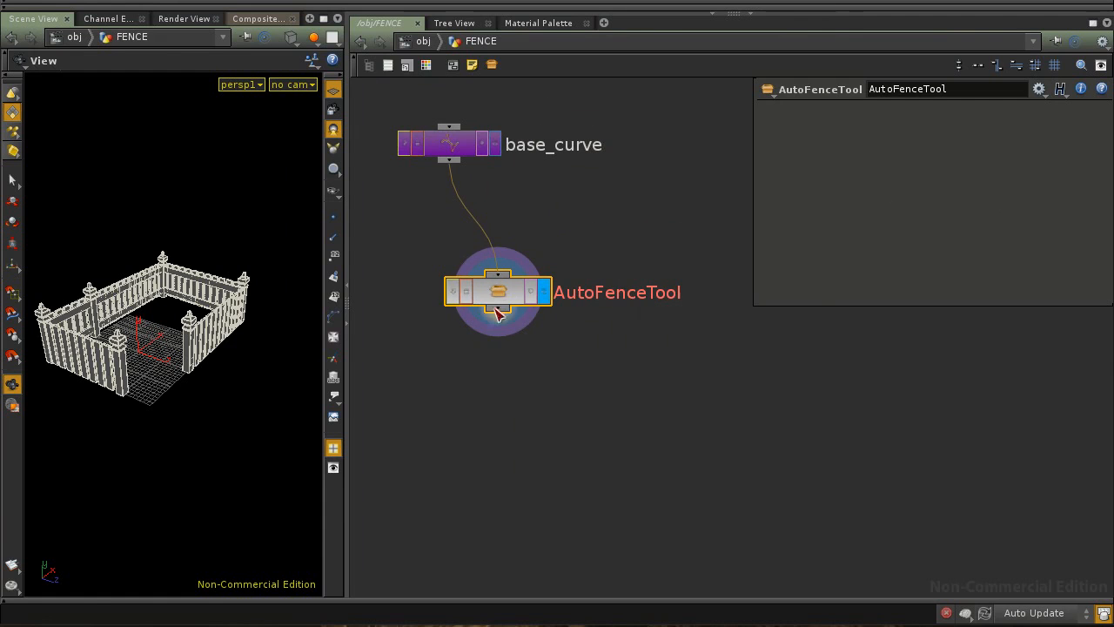
drag(497, 287, 494, 252)
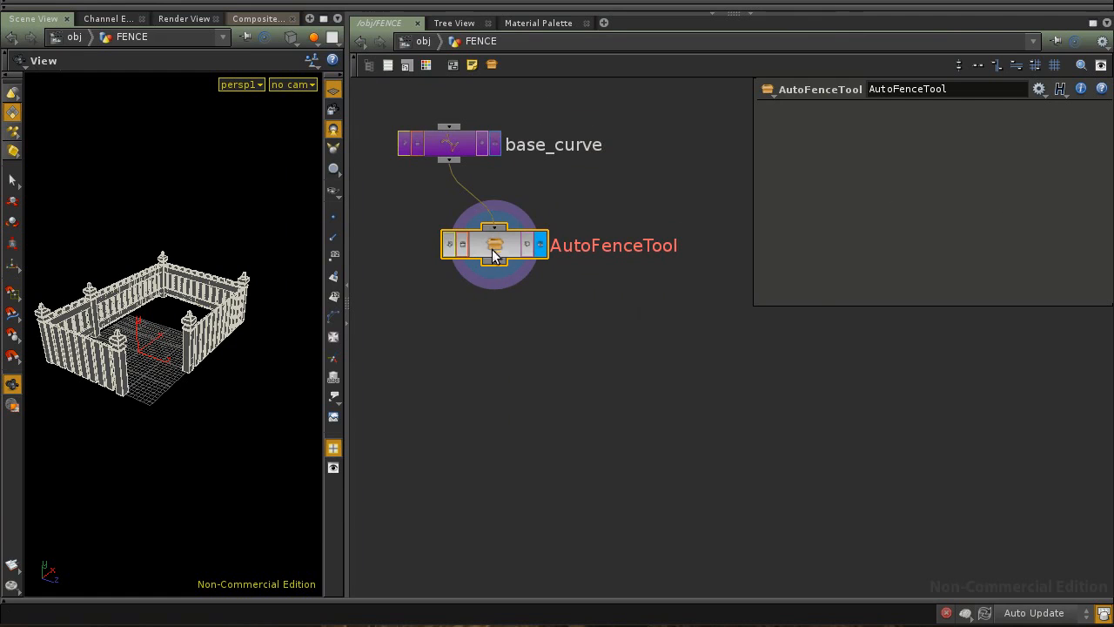
click(565, 321)
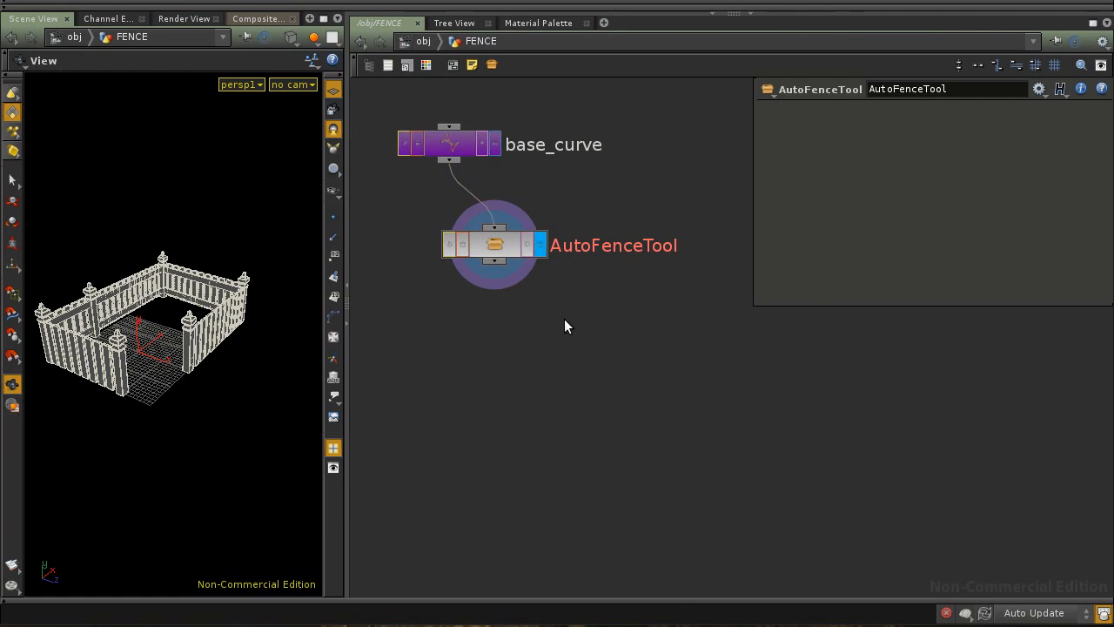
Add another AutoFenceTool digital asset to the FENCE network, in the empty space away from the original node
key(Tab)
mouse_move(613, 415)
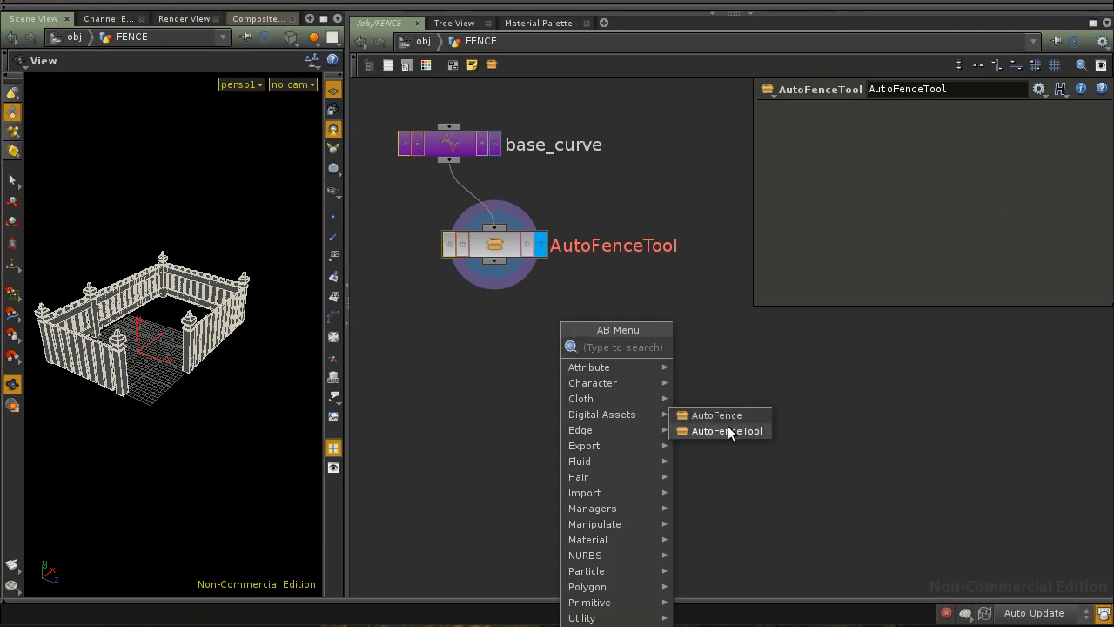
click(729, 431)
click(744, 368)
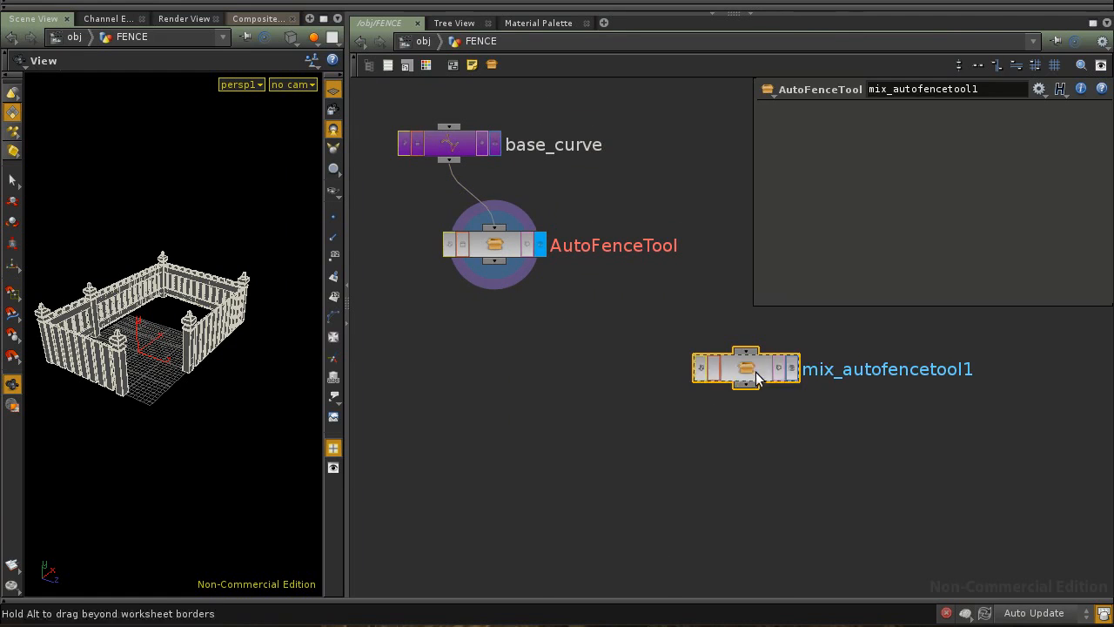
drag(756, 376, 783, 397)
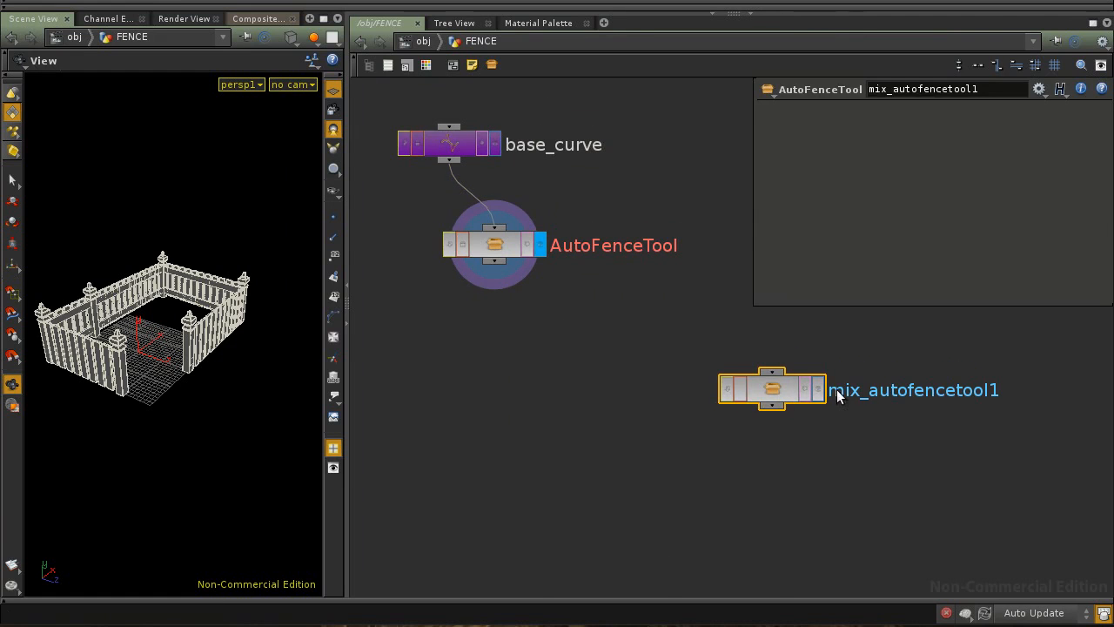
mouse_move(890, 415)
middle_down()
mouse_move(827, 403)
mouse_move(883, 394)
middle_up()
drag(760, 390, 741, 367)
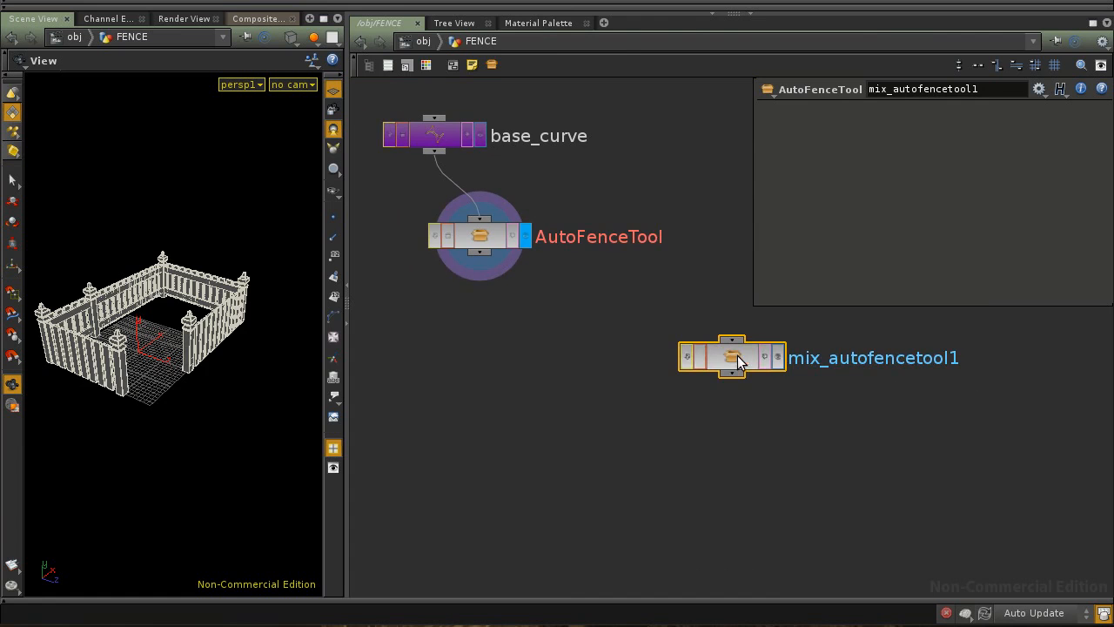
Inspect the nodes inside the second AutoFenceTool instance, including board_box, and return to the FENCE network
double_click(738, 355)
middle_drag(607, 321, 742, 595)
middle_drag(656, 342, 675, 413)
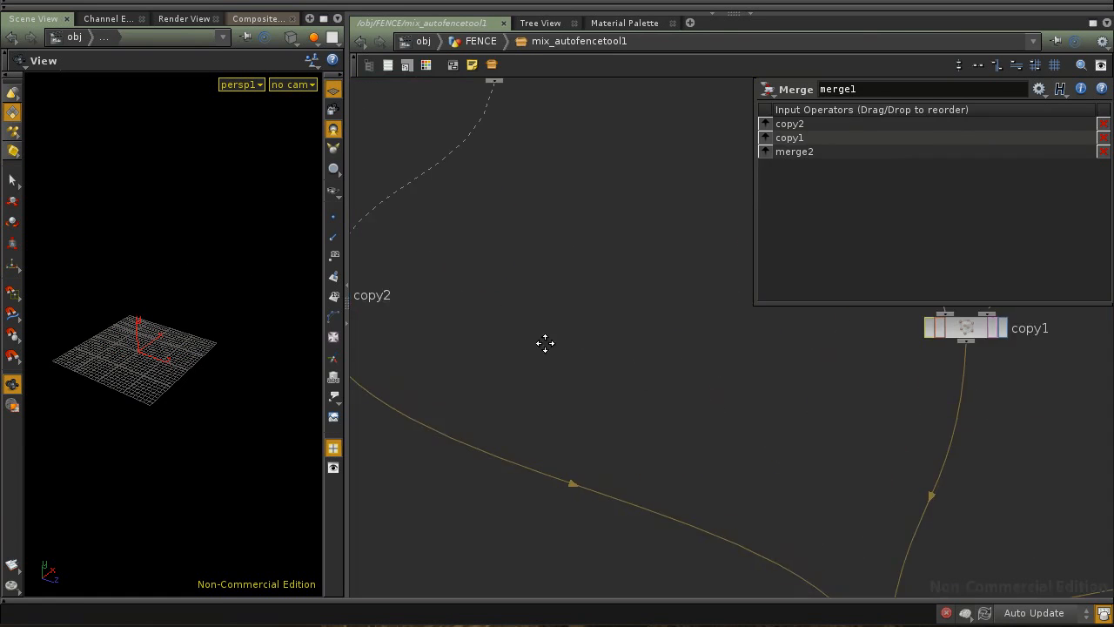
middle_drag(410, 301, 697, 427)
click(597, 418)
middle_drag(620, 268, 873, 473)
click(557, 342)
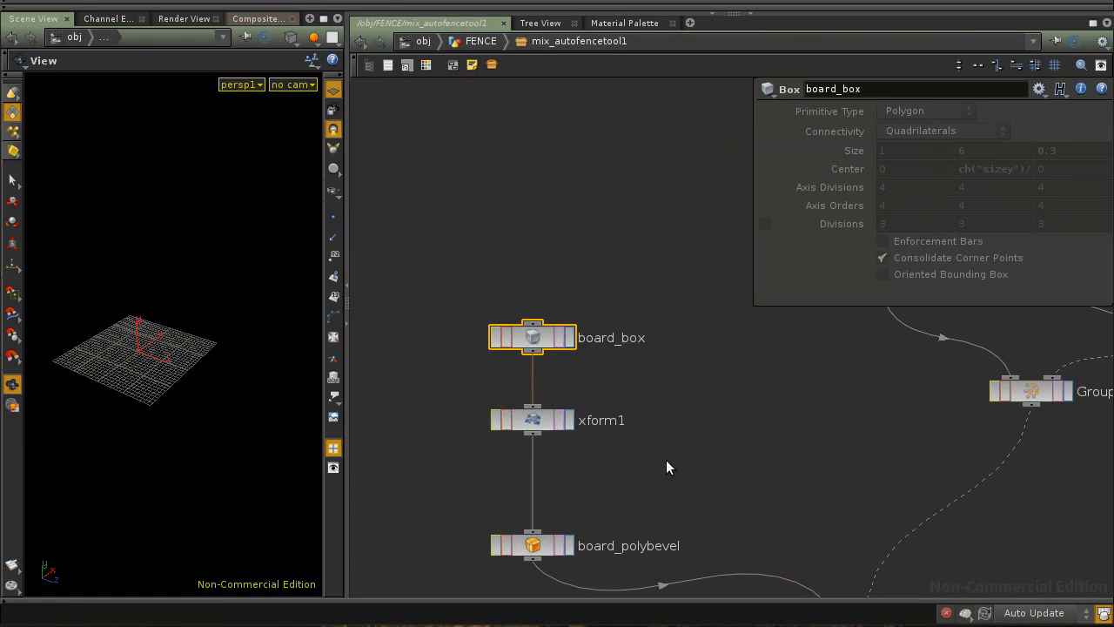
click(496, 67)
Delete the unconnected second AutoFenceTool instance from the FENCE network
click(745, 381)
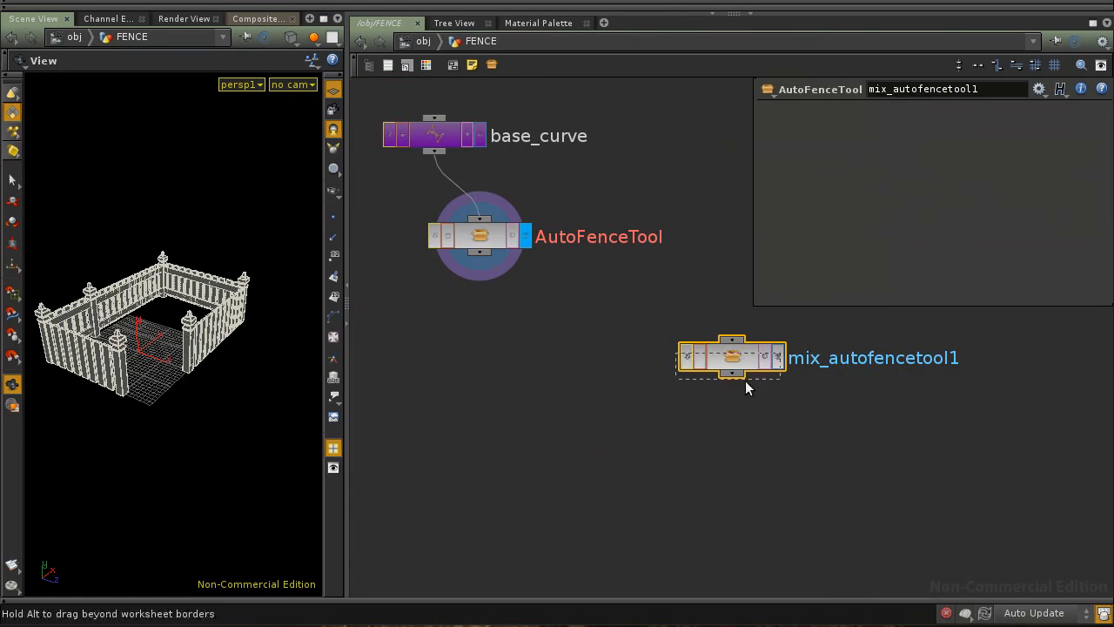
click(476, 228)
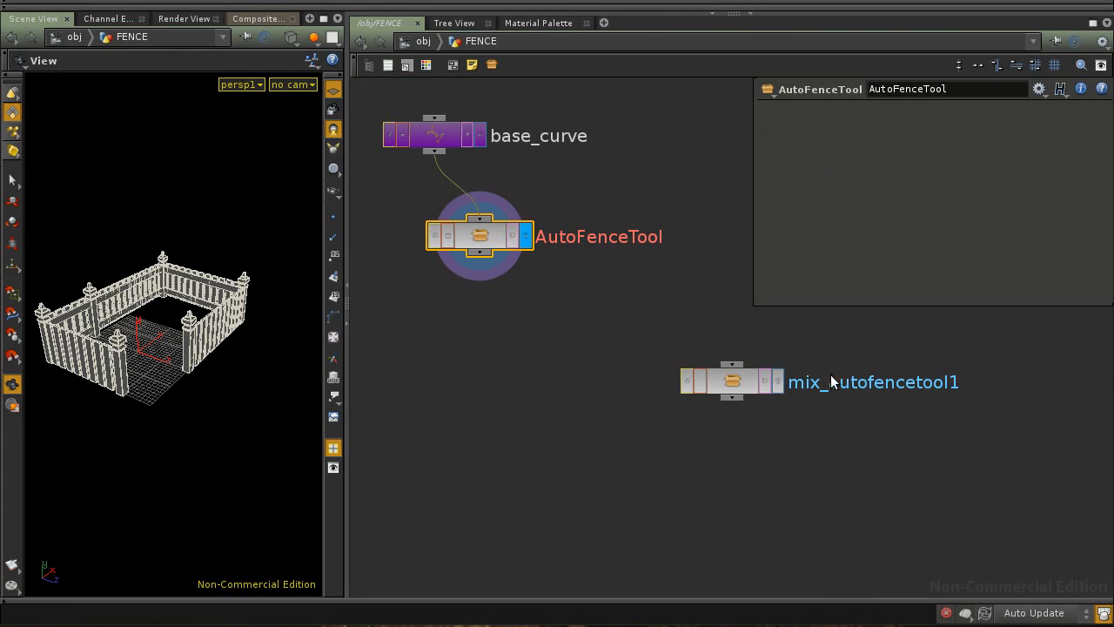
click(735, 383)
key(Delete)
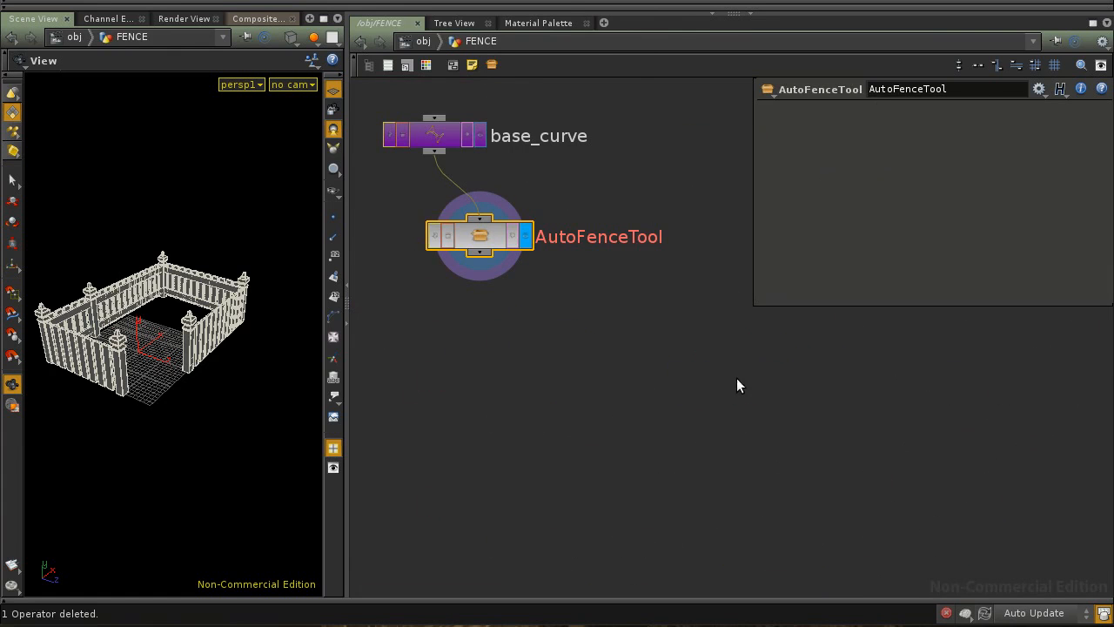
Align the AutoFenceTool node directly below base_curve and frame both nodes
drag(484, 245, 463, 252)
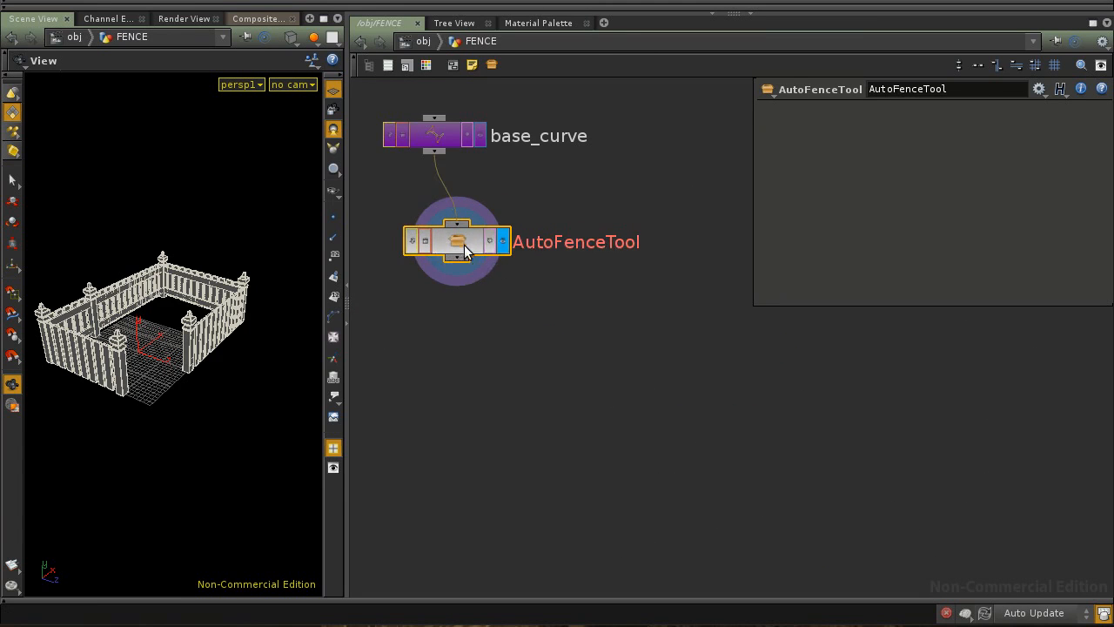
key(h)
drag(572, 368, 557, 372)
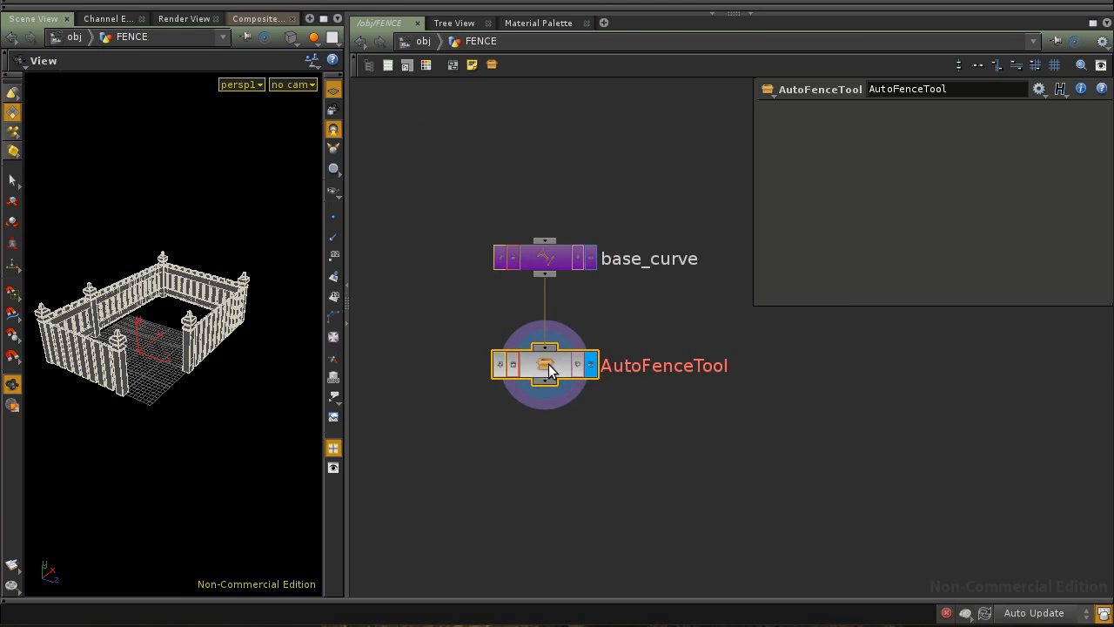
key(h)
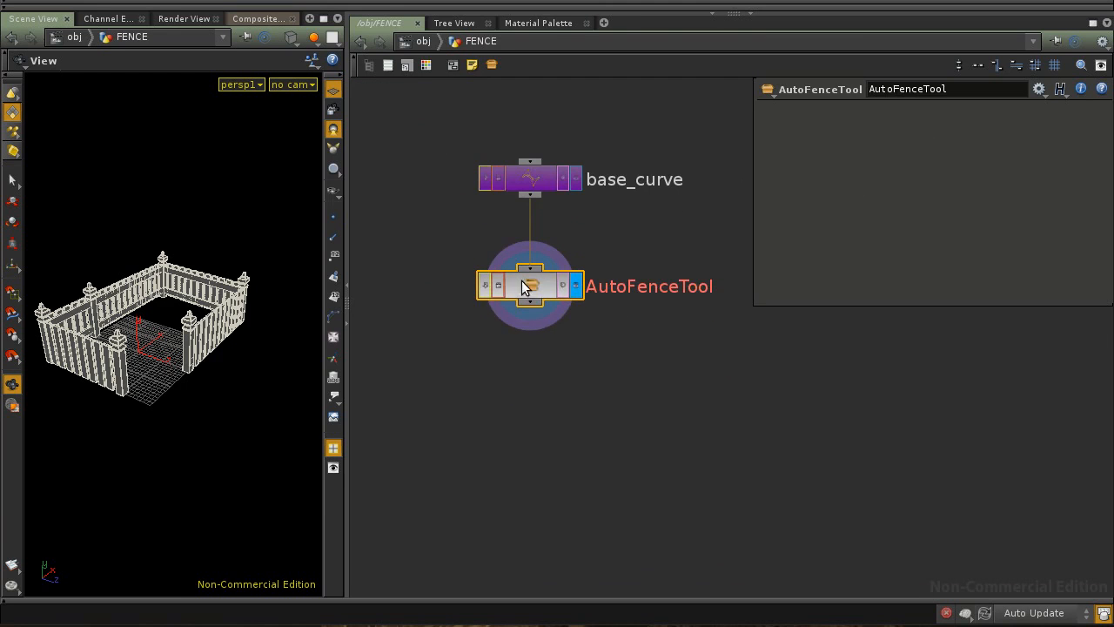
Open the AutoFenceTool node's parameter interface for editing, then move the dialog aside and narrow both it and its parameter type list
right_click(537, 295)
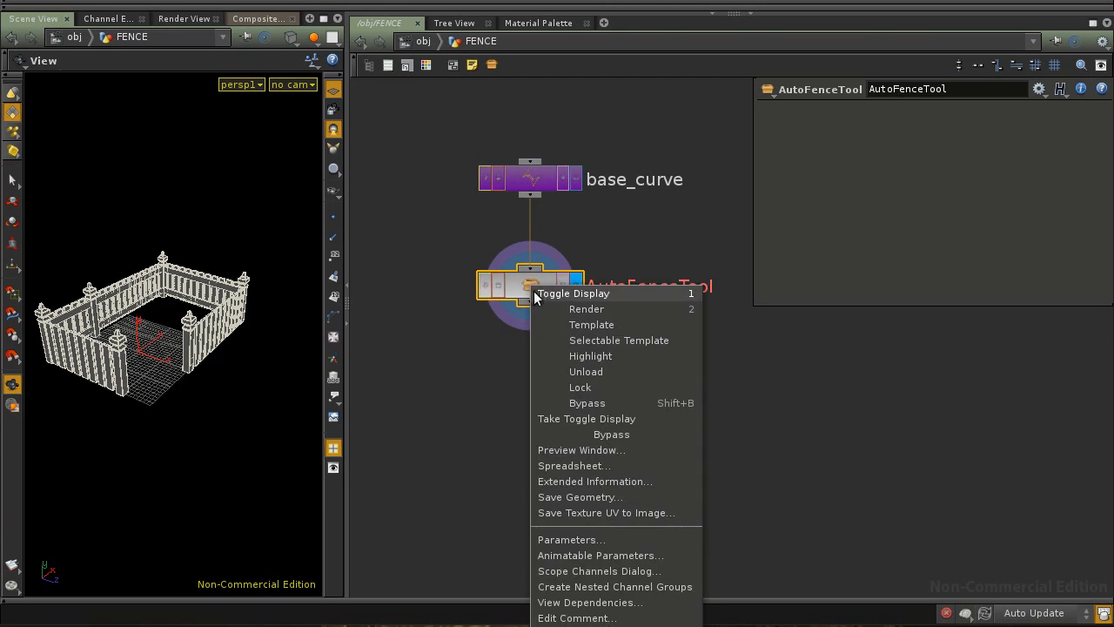
click(515, 407)
middle_drag(514, 408, 533, 373)
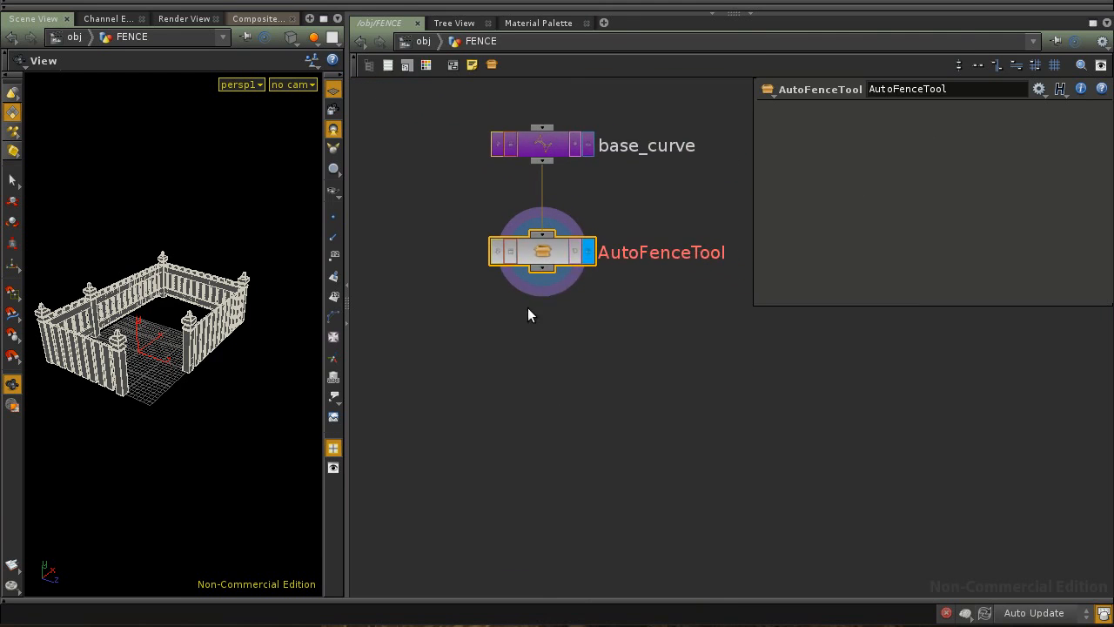
right_click(538, 252)
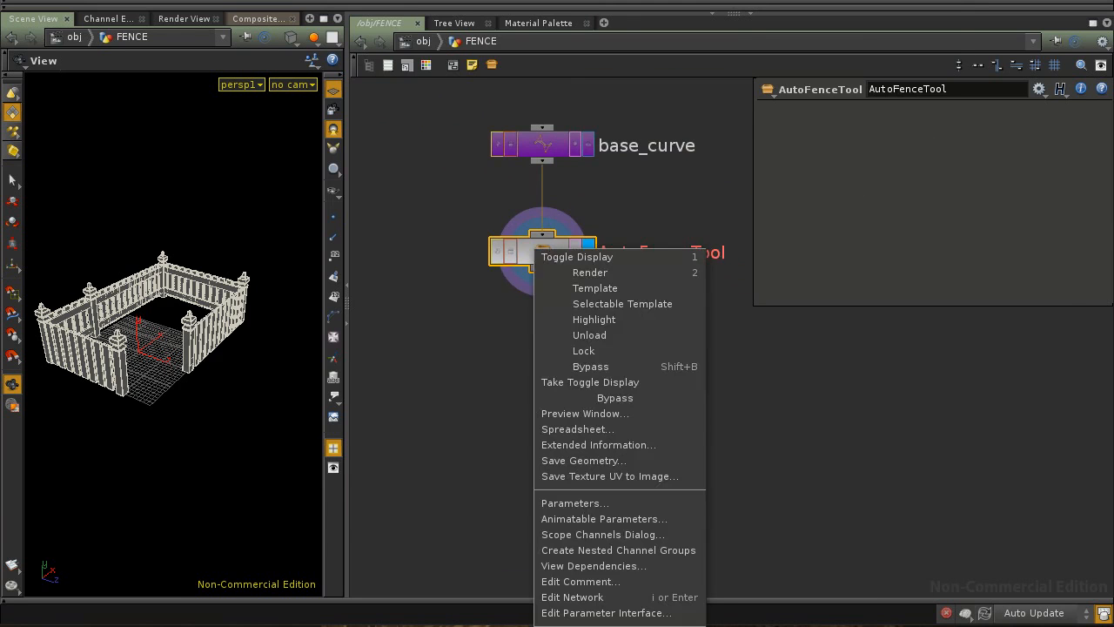
click(606, 613)
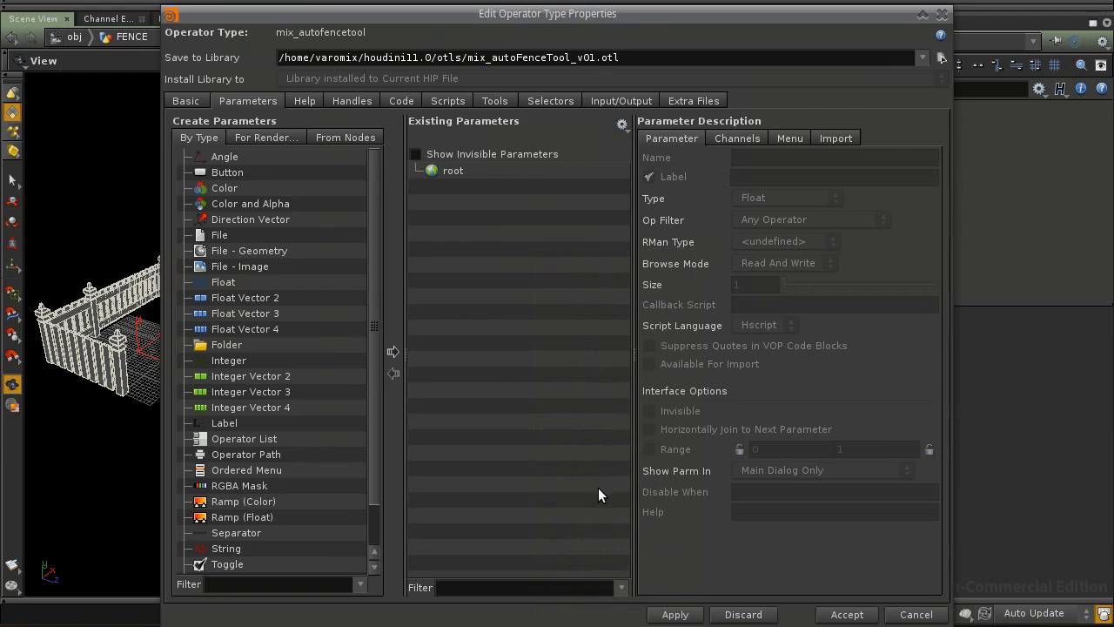
drag(562, 18, 401, 4)
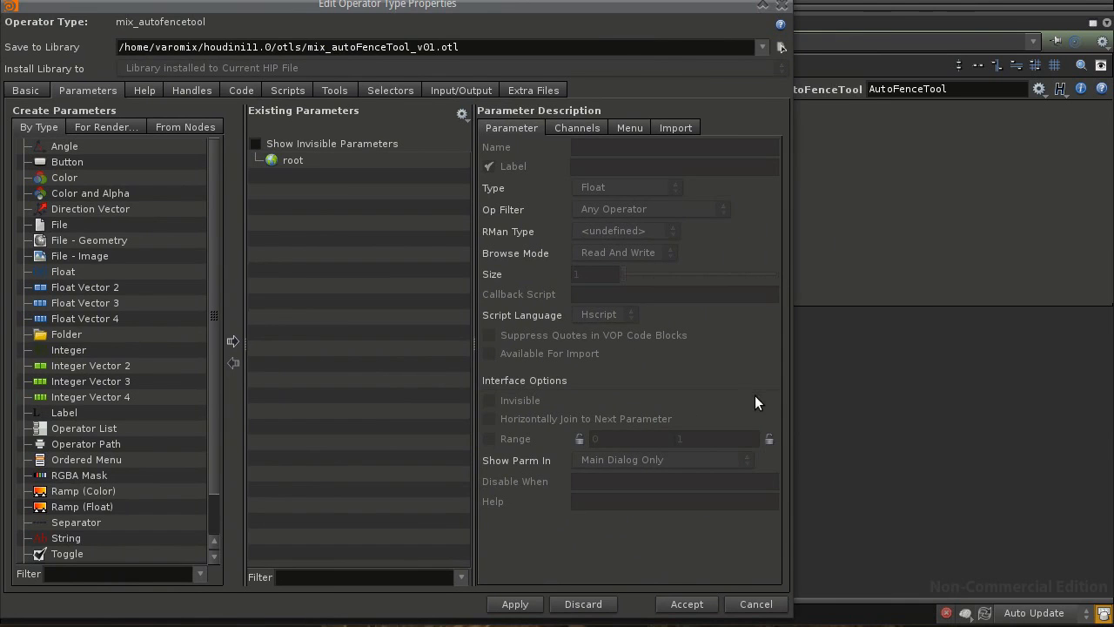
alt+middle_drag(755, 395, 728, 399)
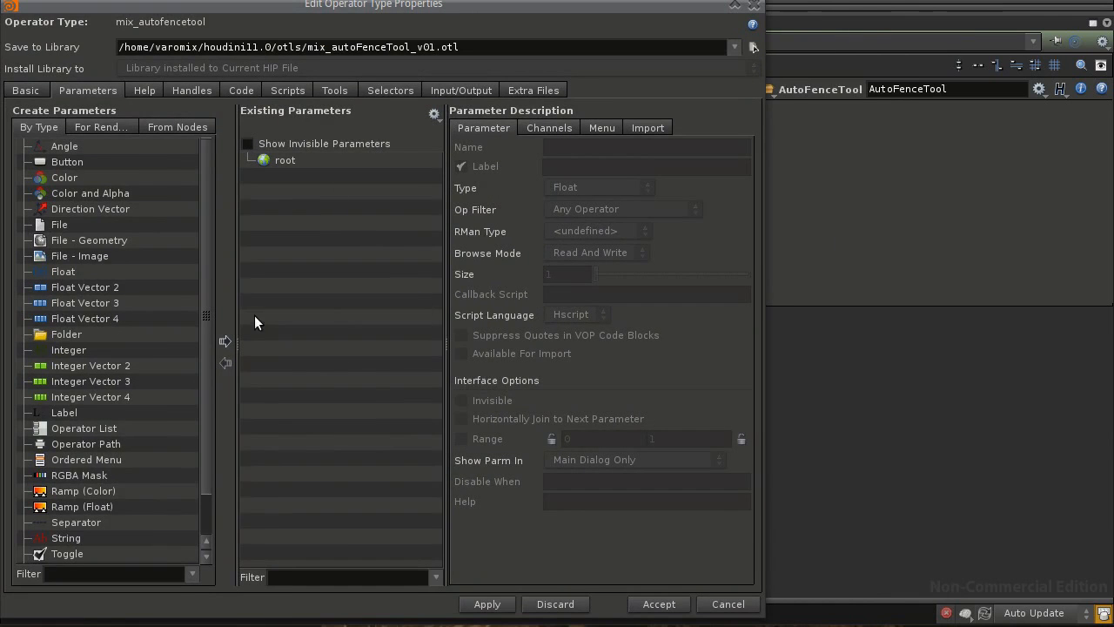
drag(238, 311, 213, 312)
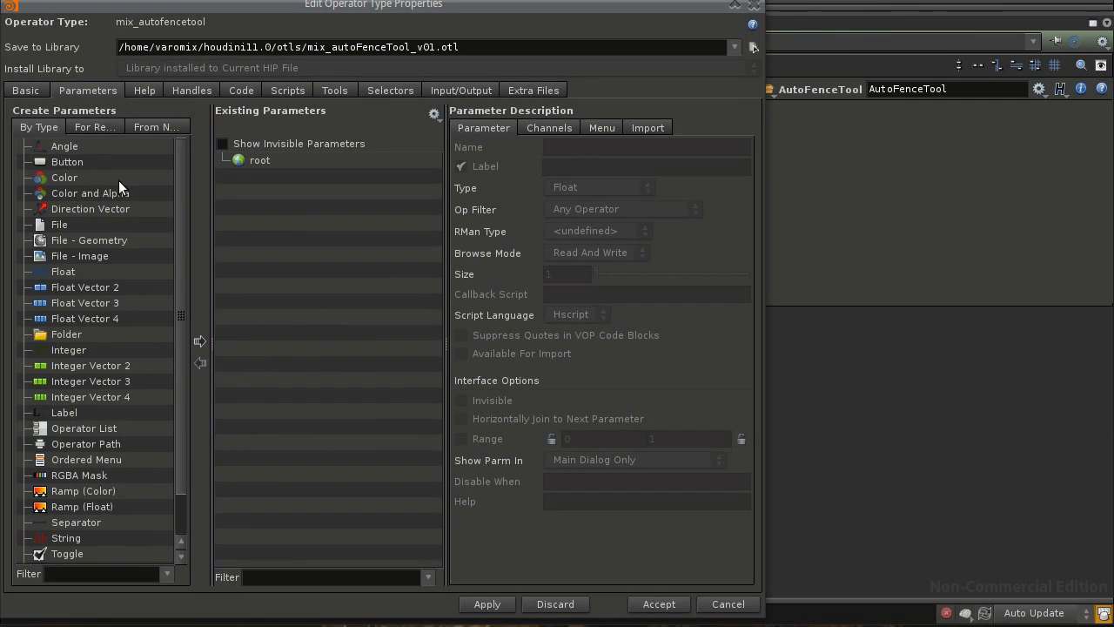
Look through the parameter types that can be added to the asset's interface
scroll(181, 190, down, 3)
scroll(176, 235, up, 3)
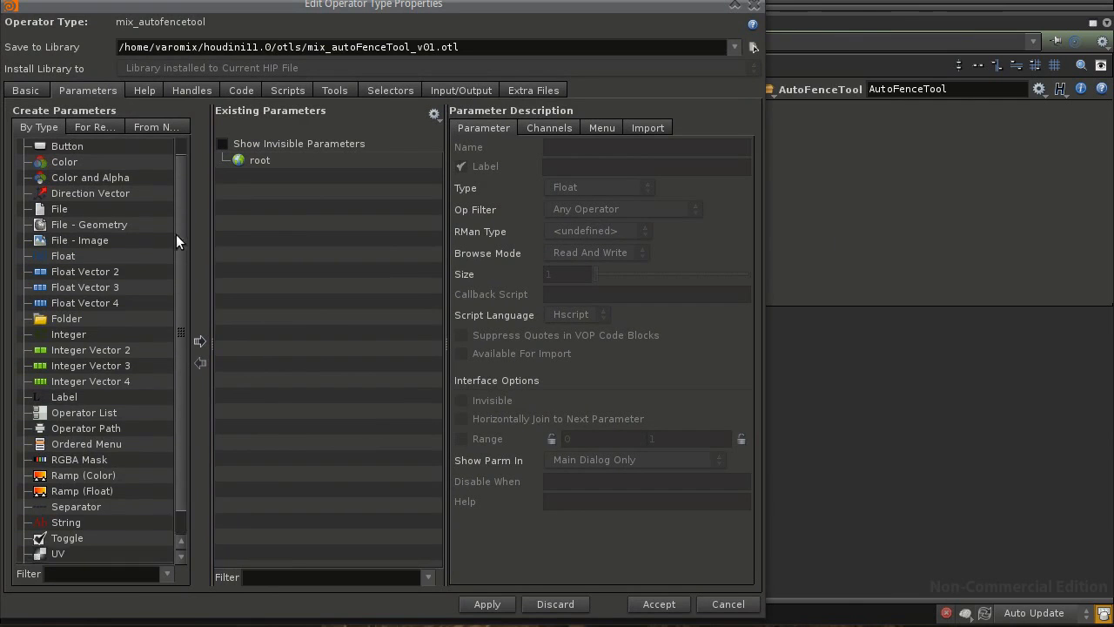
scroll(184, 261, down, 3)
scroll(174, 288, up, 3)
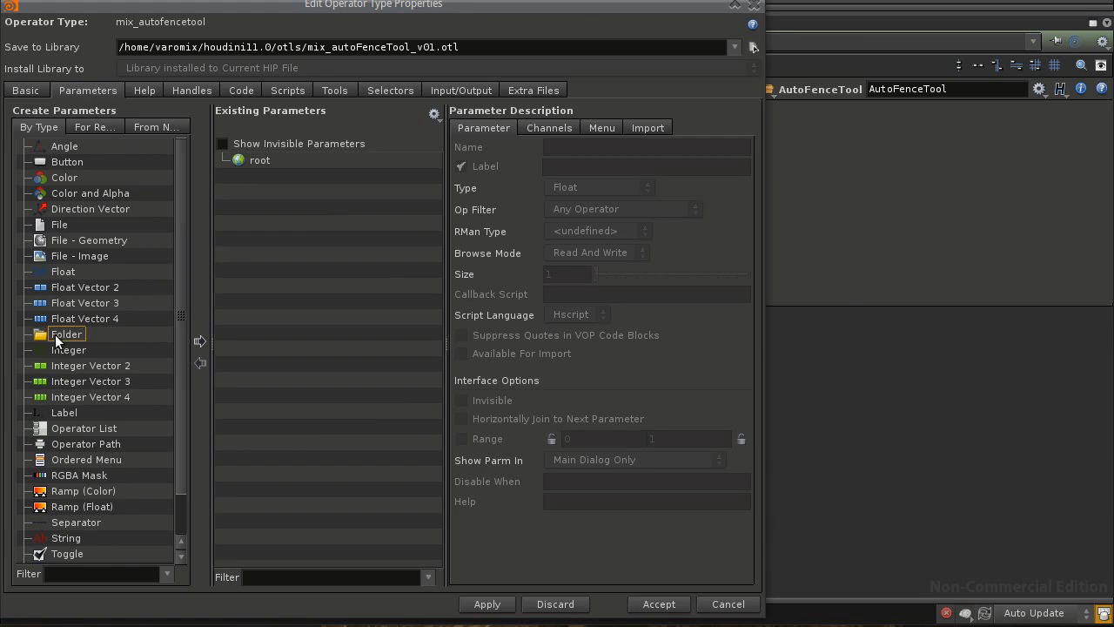
drag(55, 335, 265, 158)
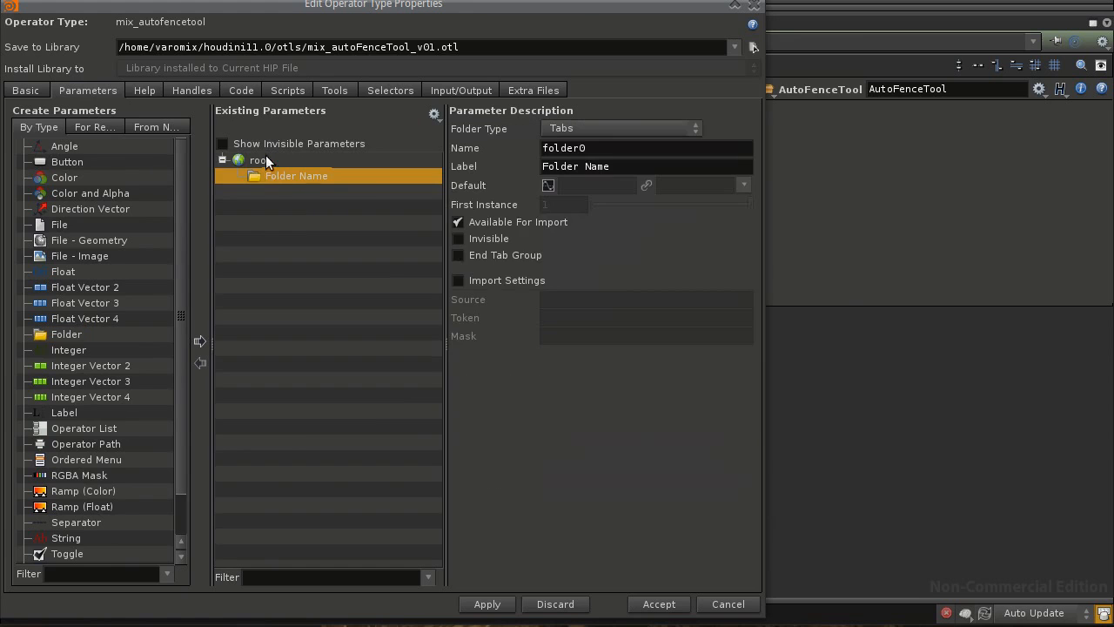
double_click(285, 172)
key(Escape)
click(256, 180)
key(Delete)
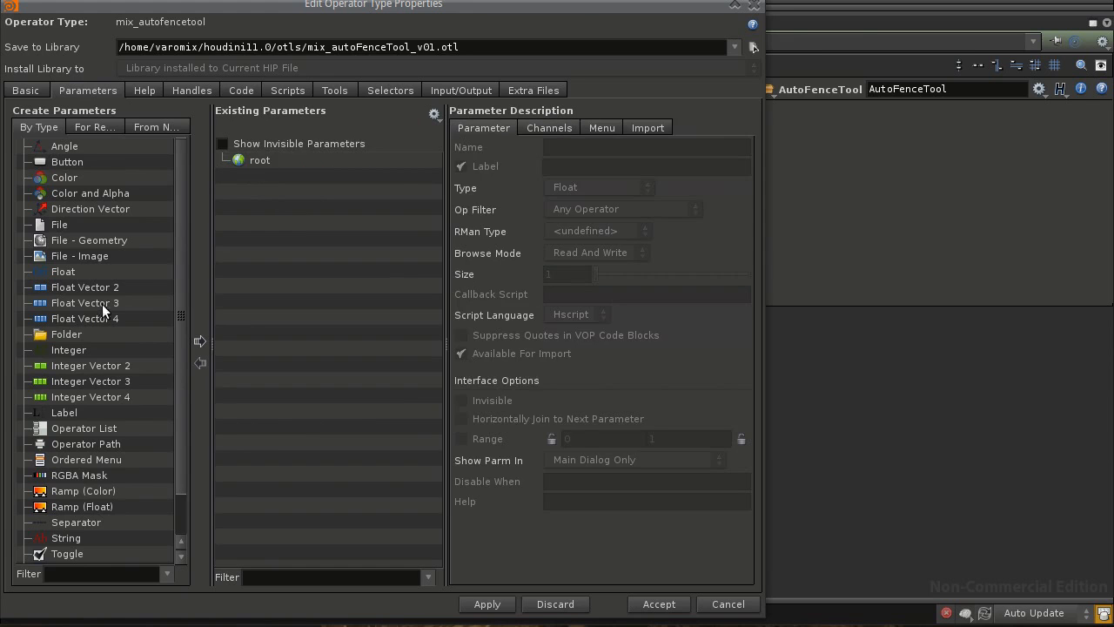
click(437, 116)
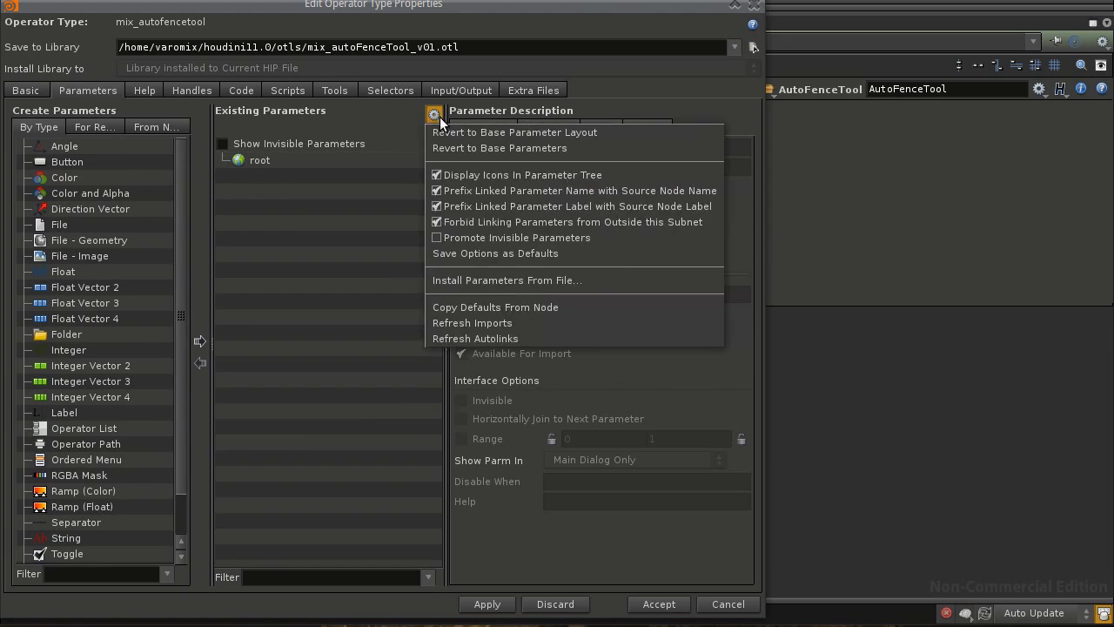
click(404, 120)
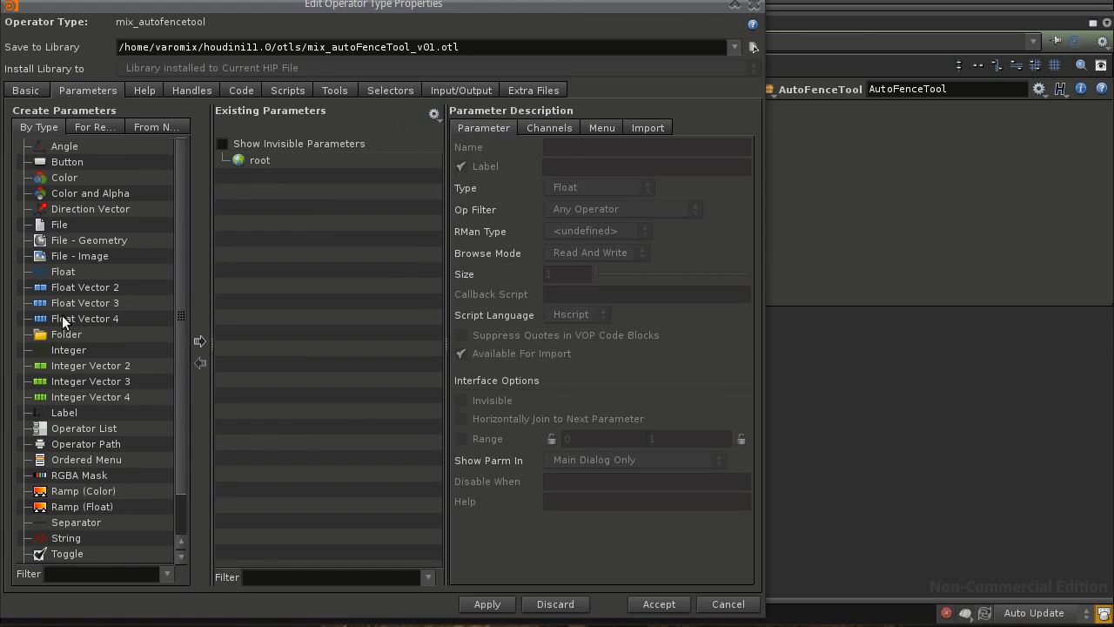
Add a folder under root, apply it to the asset, and narrow the dialog
drag(78, 333, 251, 160)
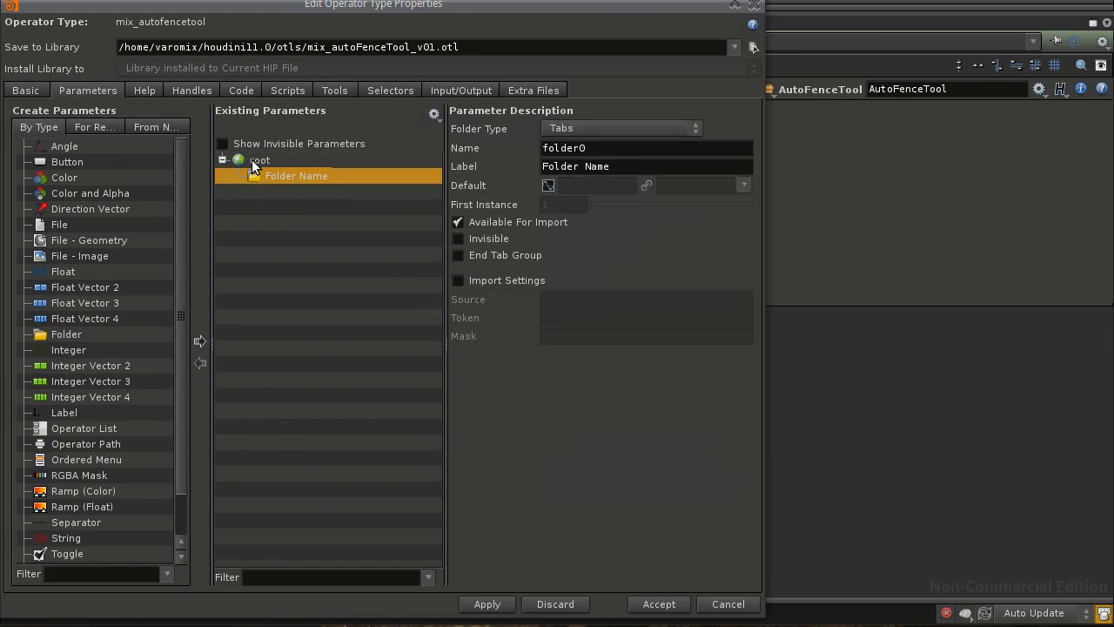
click(487, 604)
drag(747, 344, 719, 346)
drag(699, 309, 714, 311)
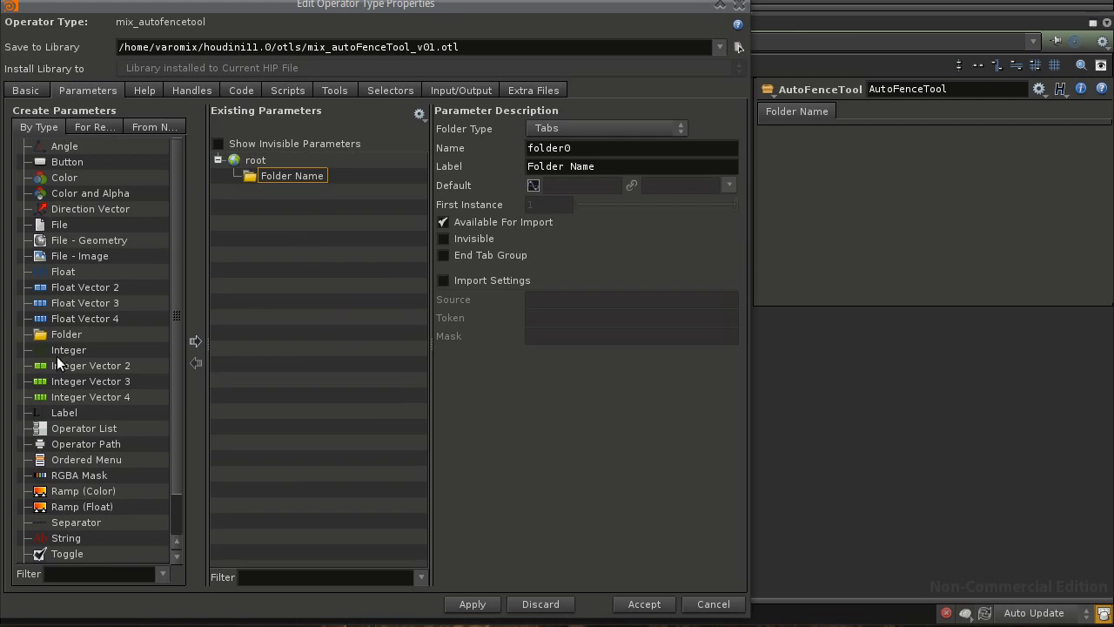
Add three more folders under root at the same level as the first and apply the changes
double_click(77, 333)
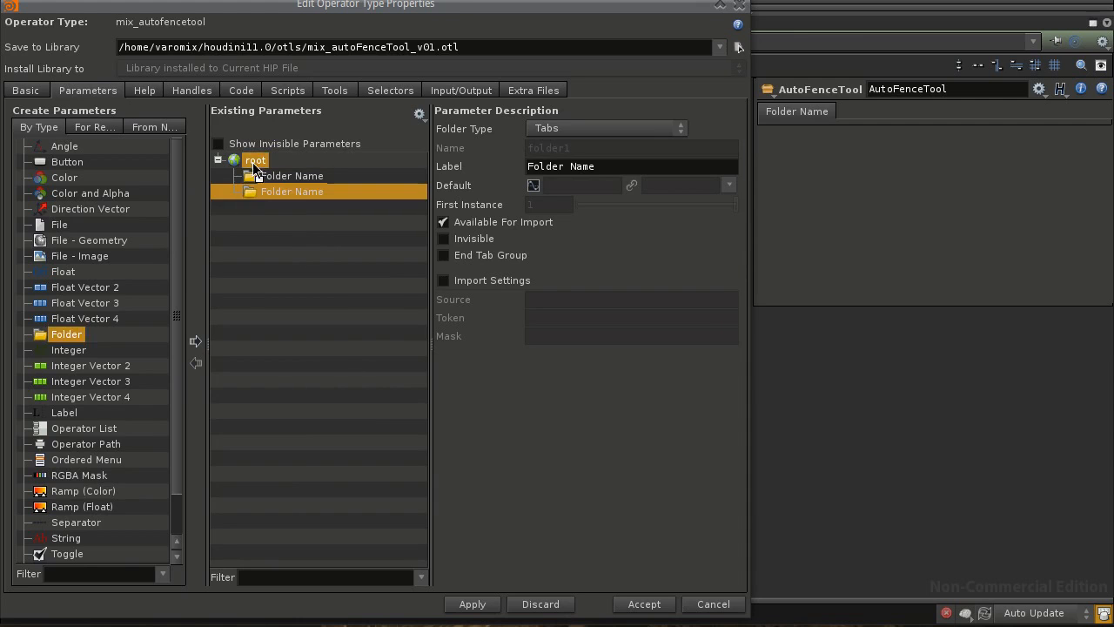
double_click(85, 331)
drag(174, 220, 252, 160)
click(473, 603)
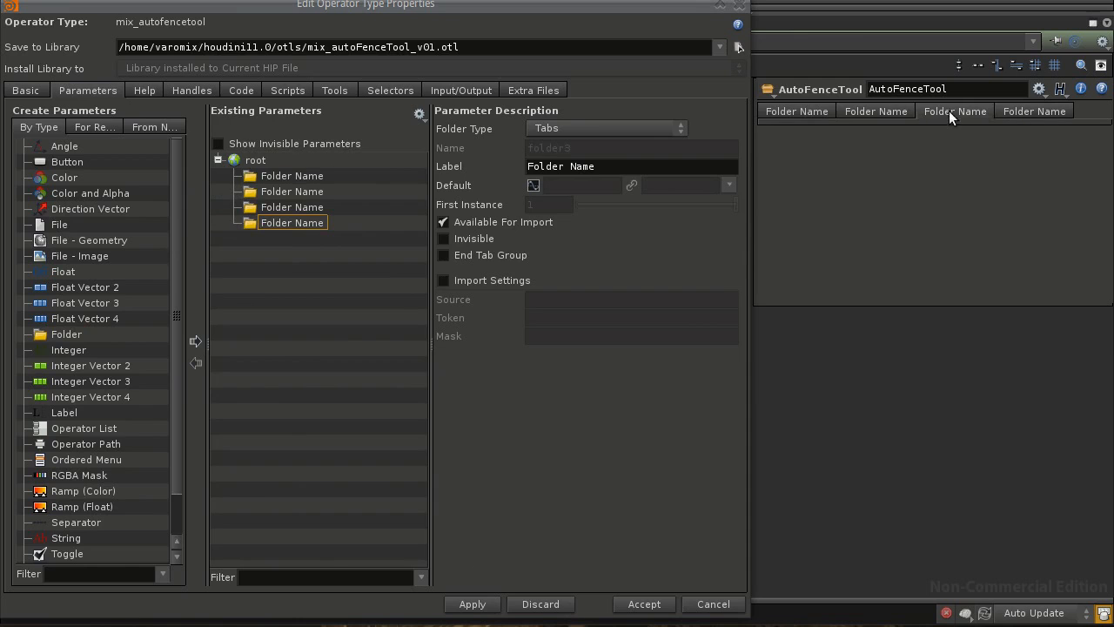
Label the first folder Globals and the second folder Boards
click(287, 177)
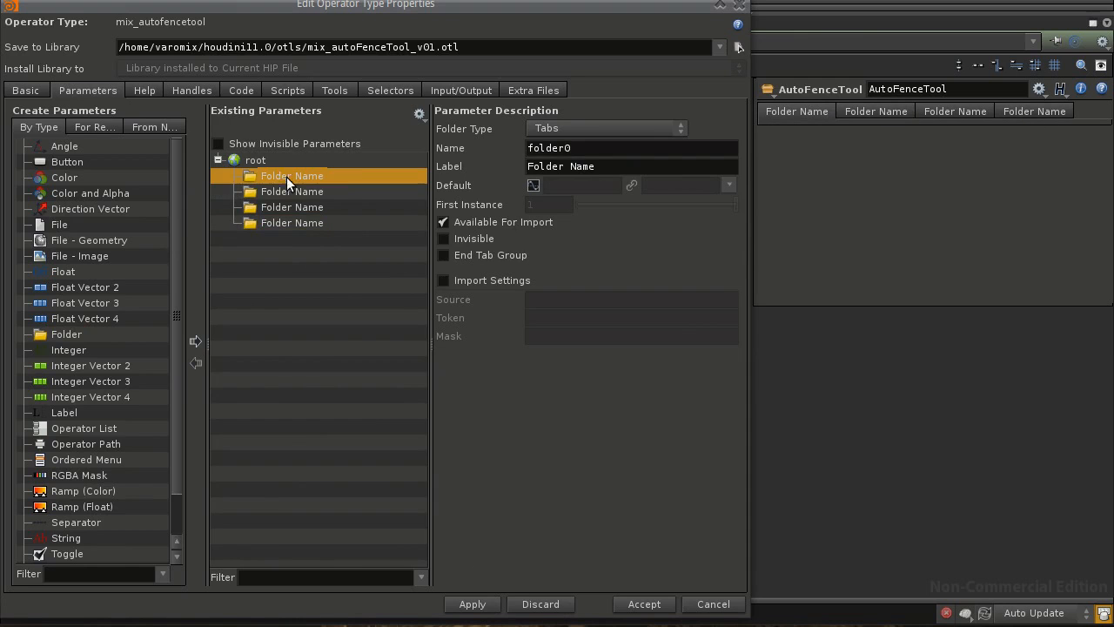
drag(599, 167, 507, 168)
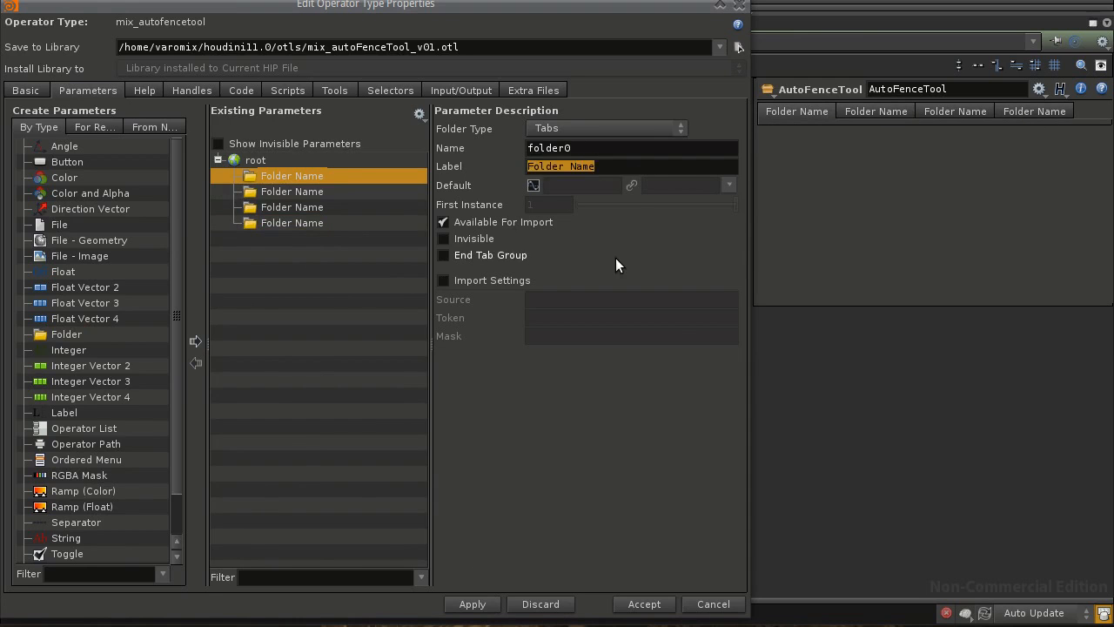
text(Globa)
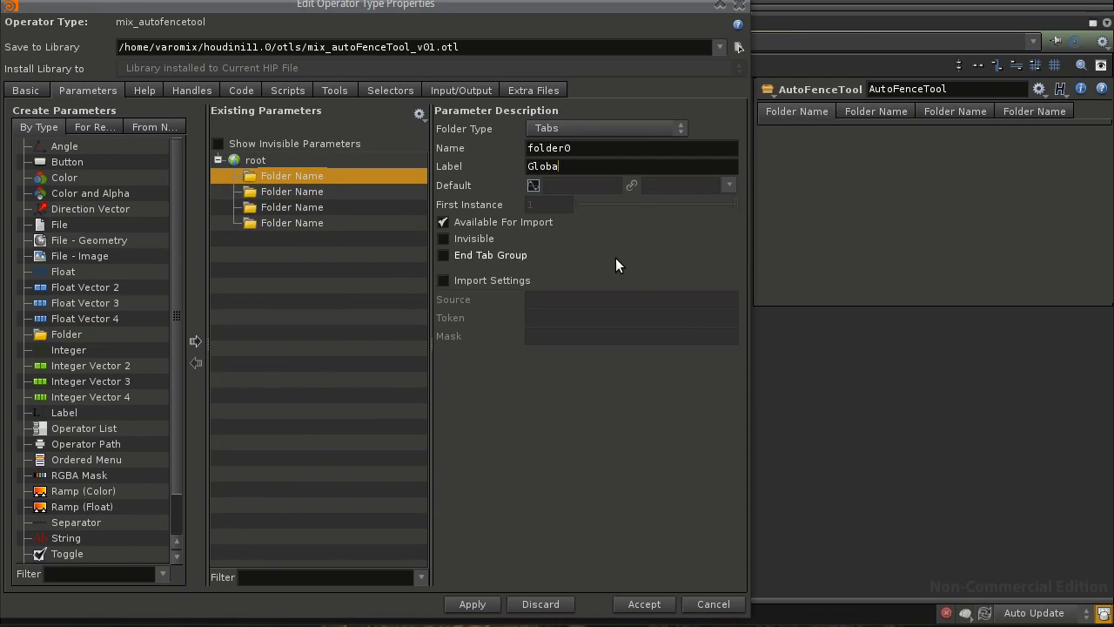
text(ls)
click(290, 194)
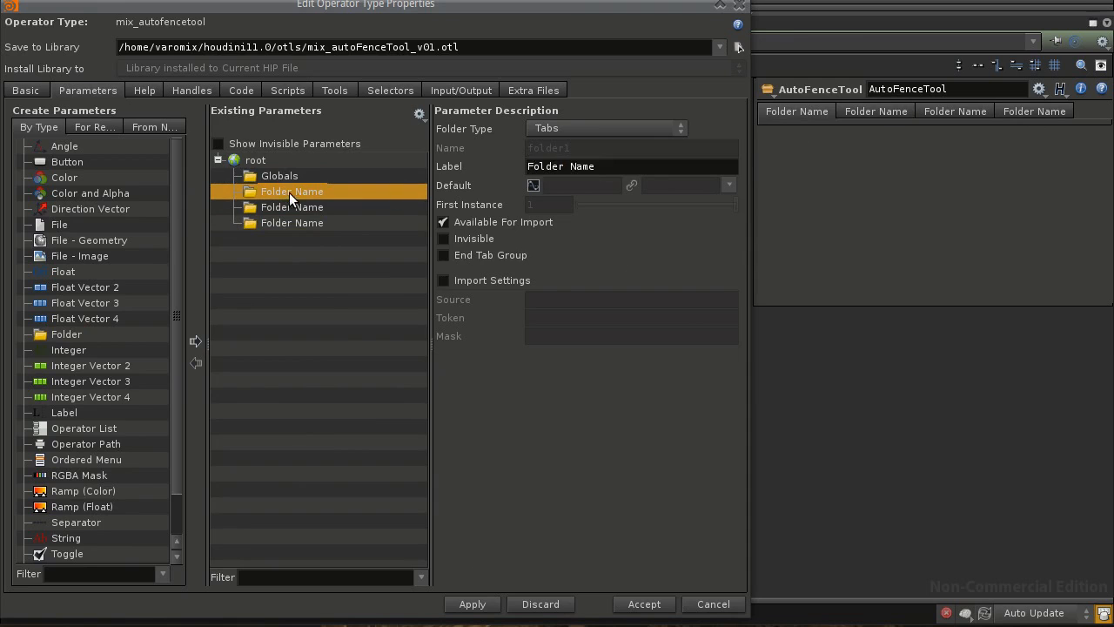
text(Boards)
Label the third folder Corner Posts
click(362, 204)
click(566, 167)
text(Corner po)
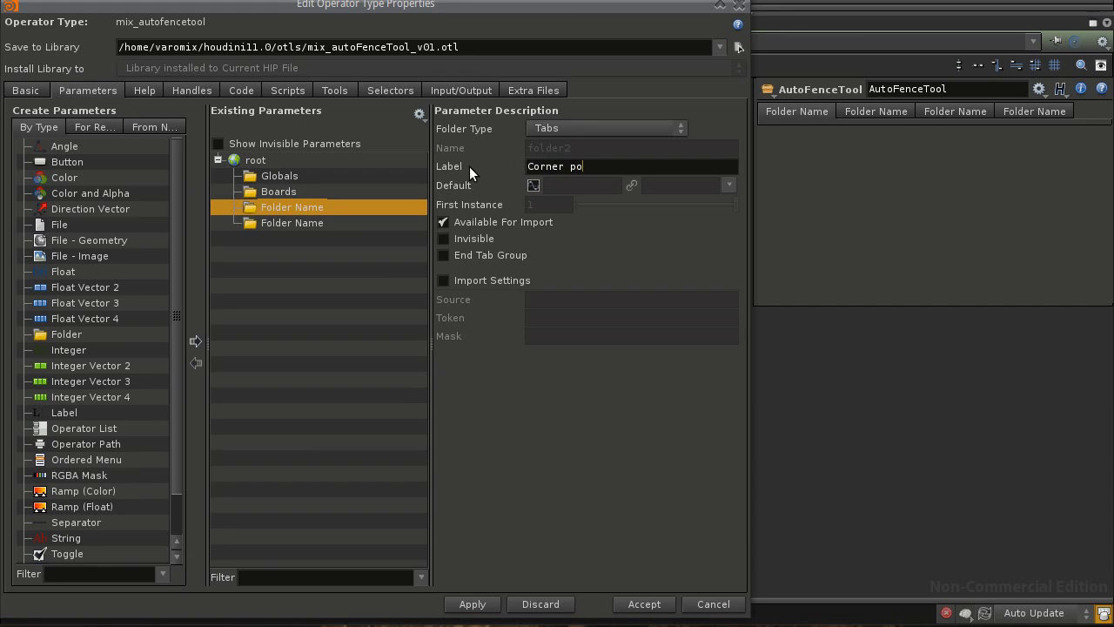
text(sts)
key(Return)
key(Return)
Label the fourth folder Supports, apply the changes, and look through the asset's resulting folders
click(318, 224)
click(528, 166)
text(Supports)
key(Return)
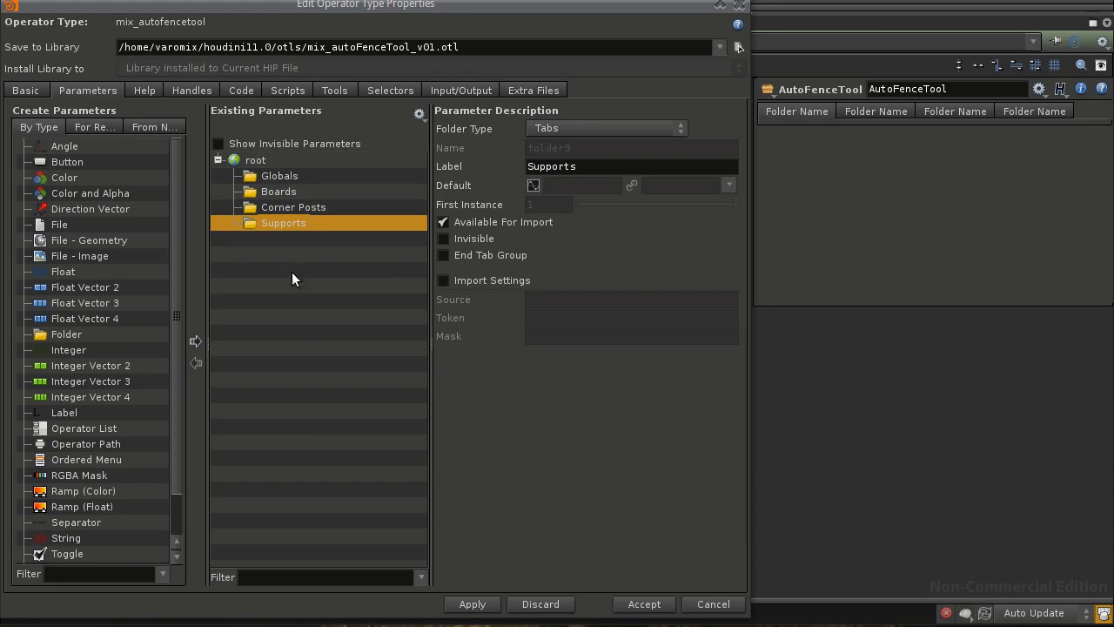
click(470, 603)
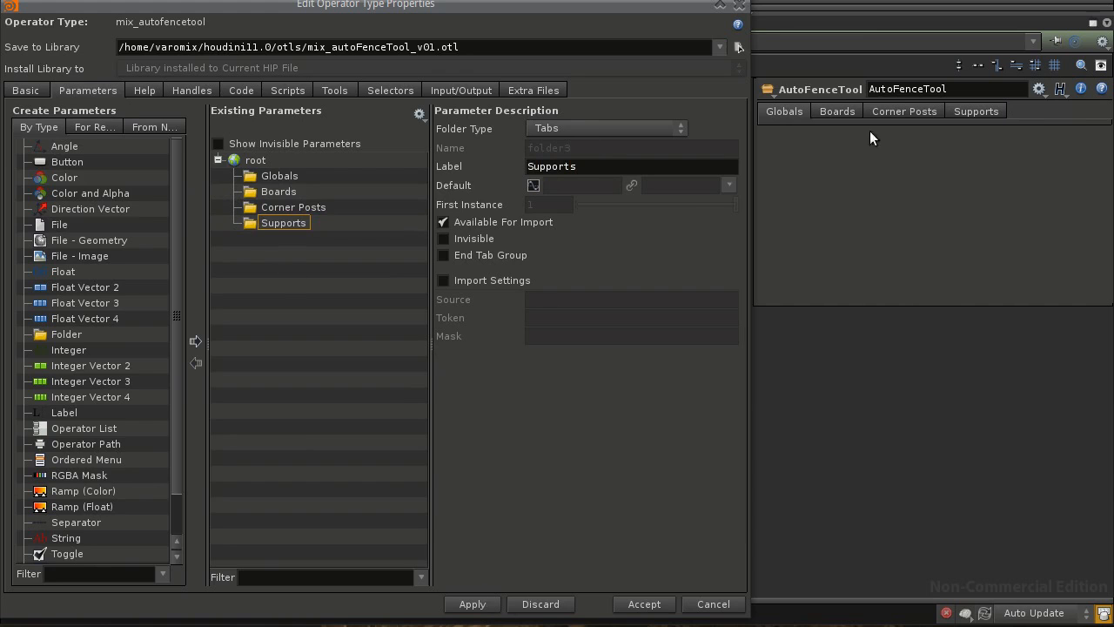
click(979, 111)
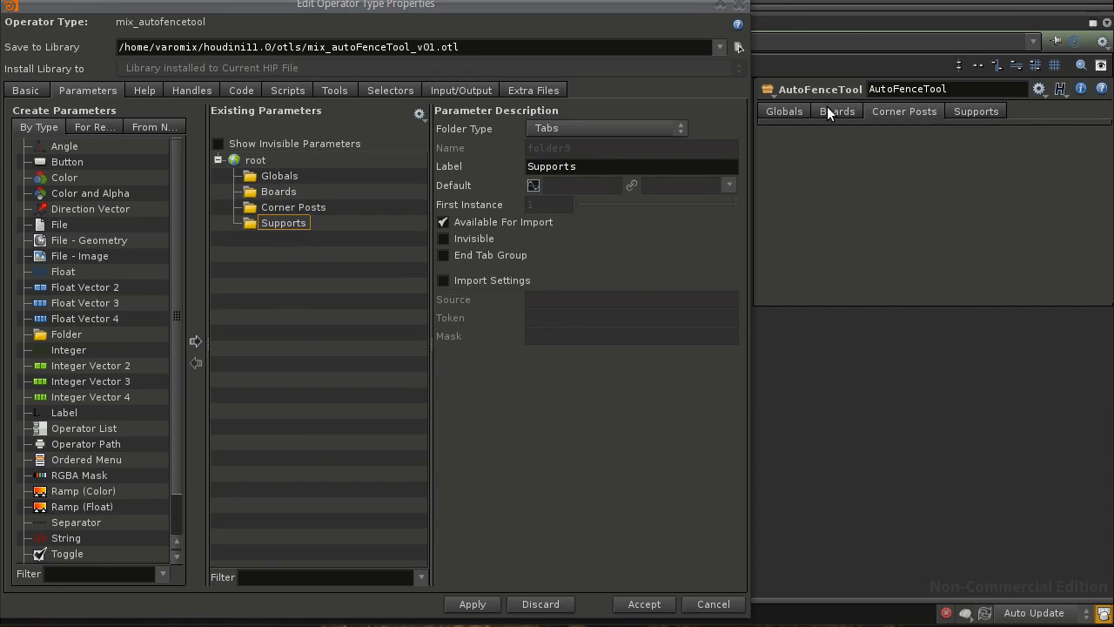
click(782, 111)
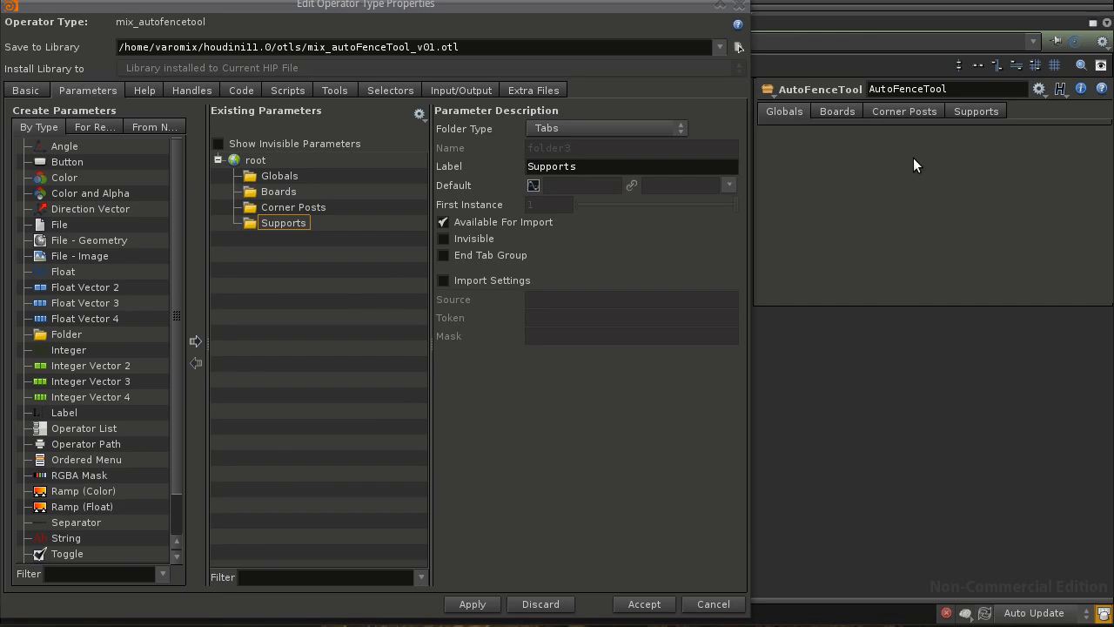
Add a Float parameter inside the Globals folder and apply it to the asset
click(67, 271)
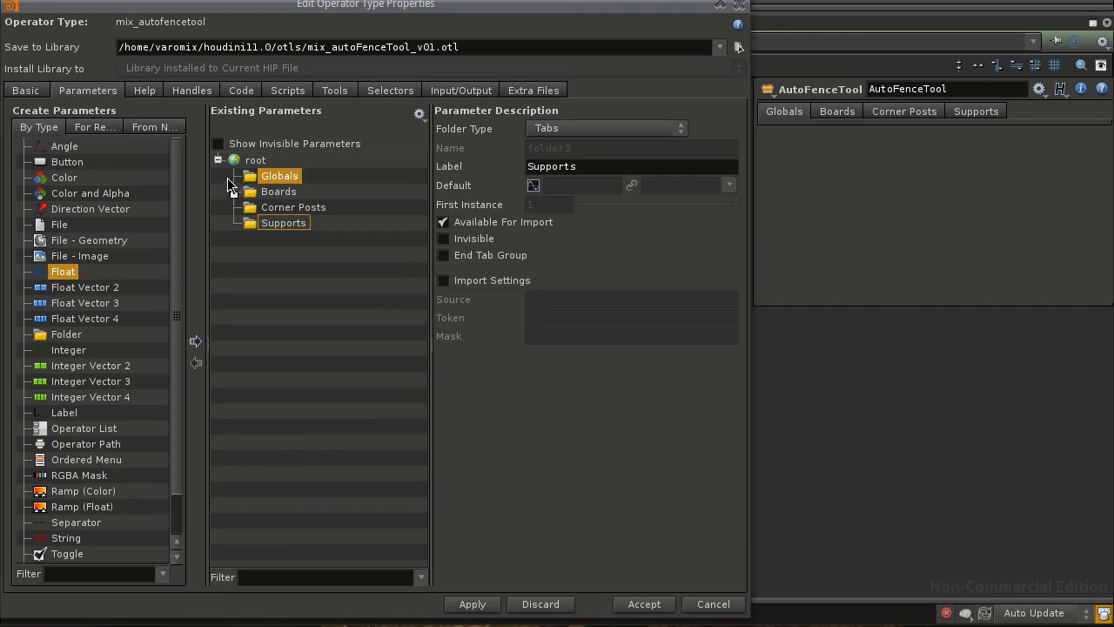
drag(237, 196, 280, 174)
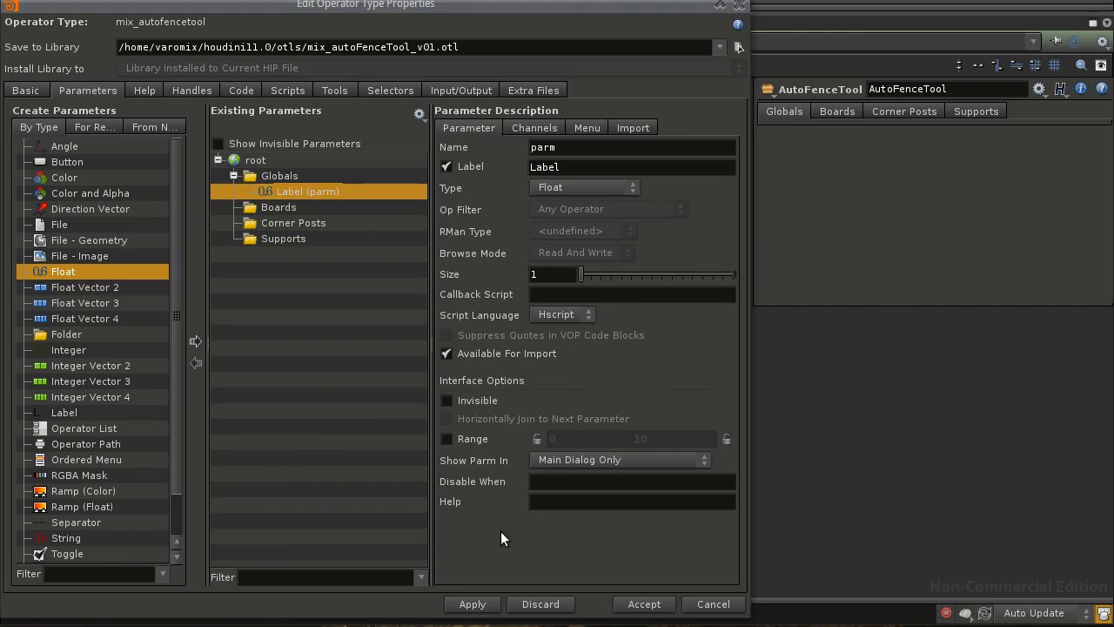
click(466, 604)
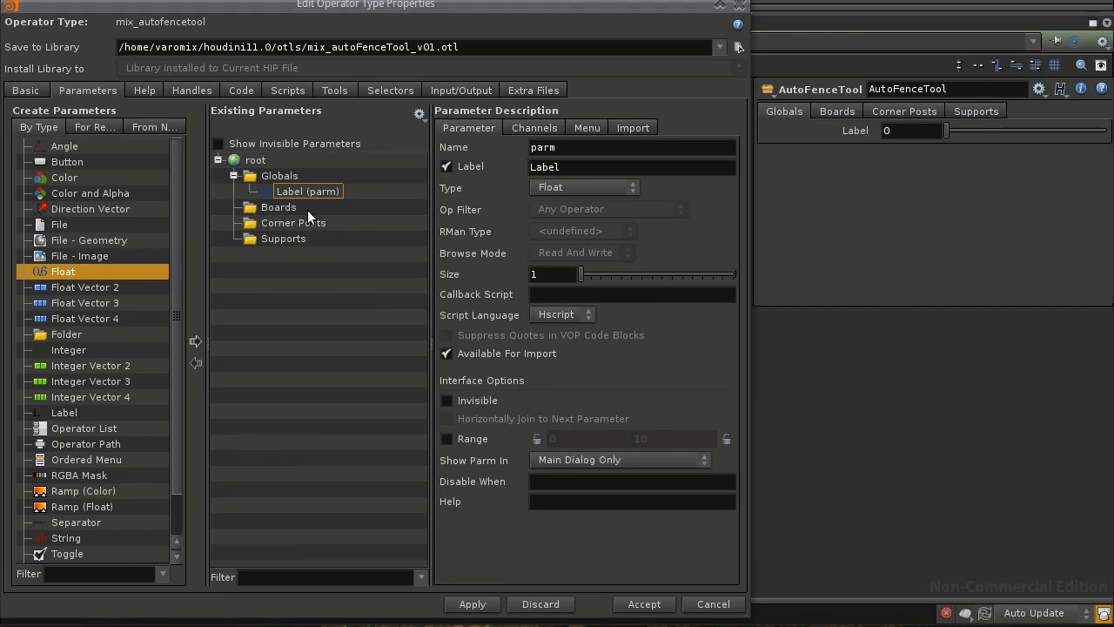
Test the new float parameter with its slider and a value of 123, and reset it to its default
drag(947, 130, 1042, 130)
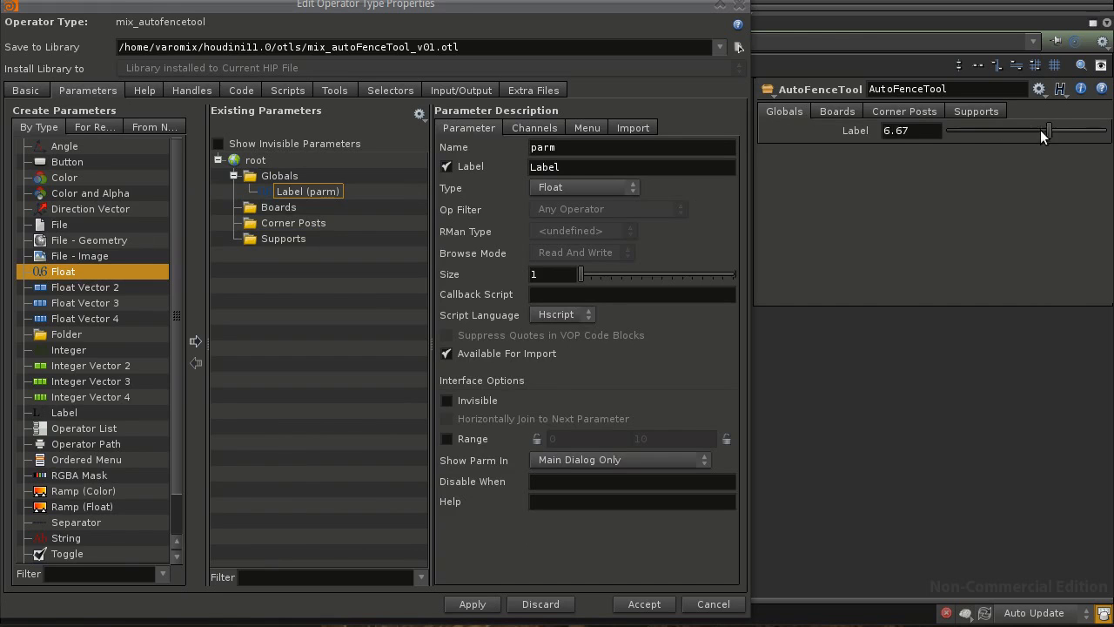
click(888, 134)
text(123)
key(Return)
middle_drag(913, 133, 878, 160)
Name the float parameter globalHeight, label it Global Height, apply the changes, and try its slider
double_click(598, 148)
text(g)
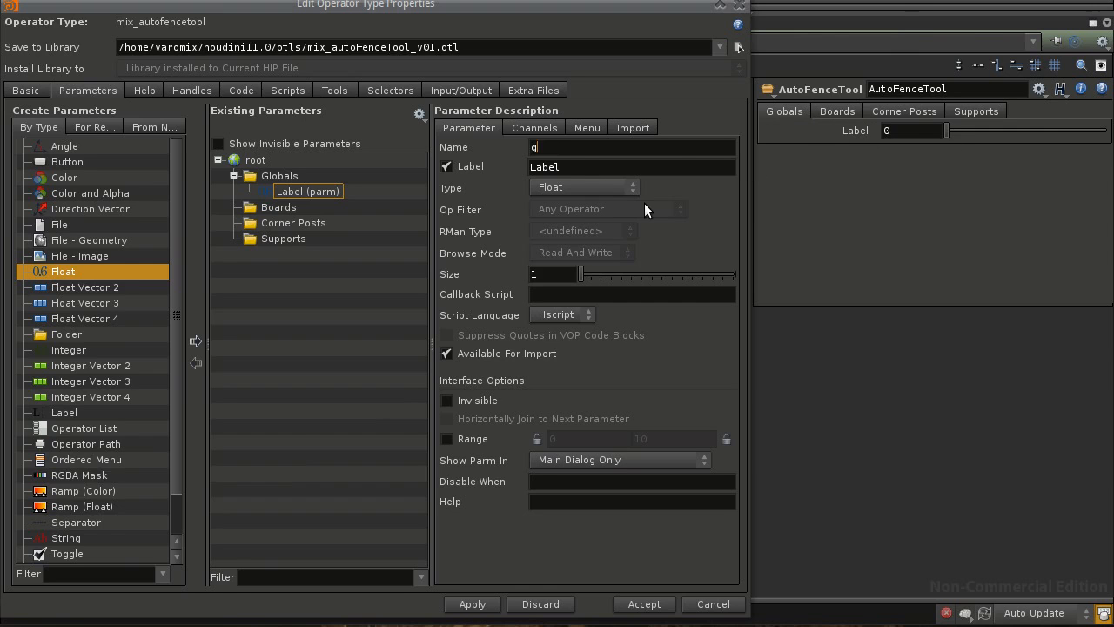
text(lobalHeight)
key(Tab)
text(Global Haight)
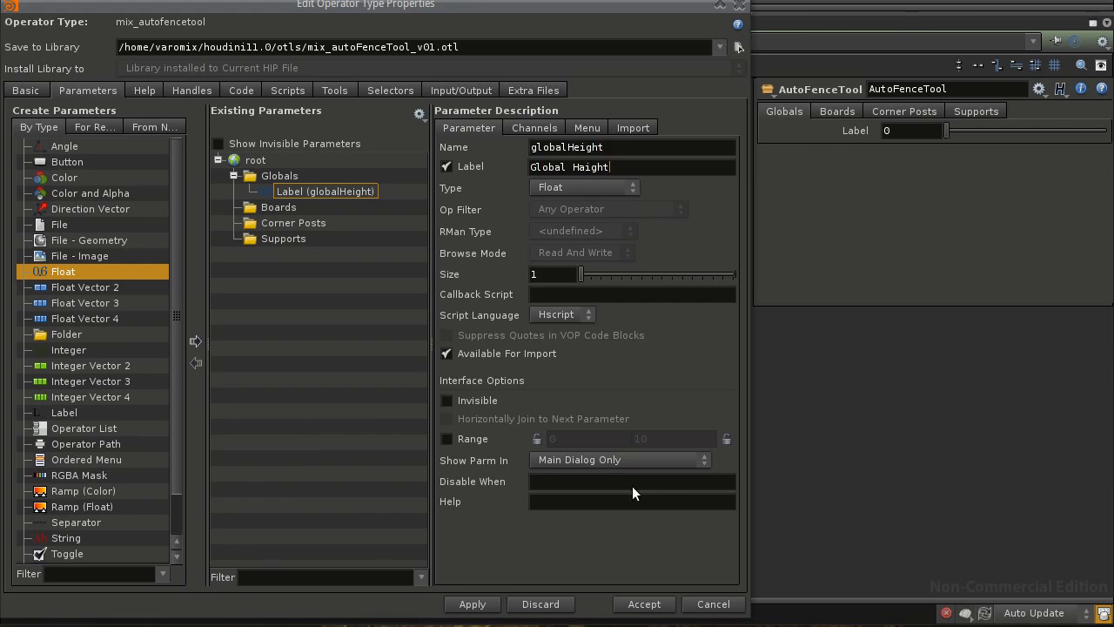
click(473, 603)
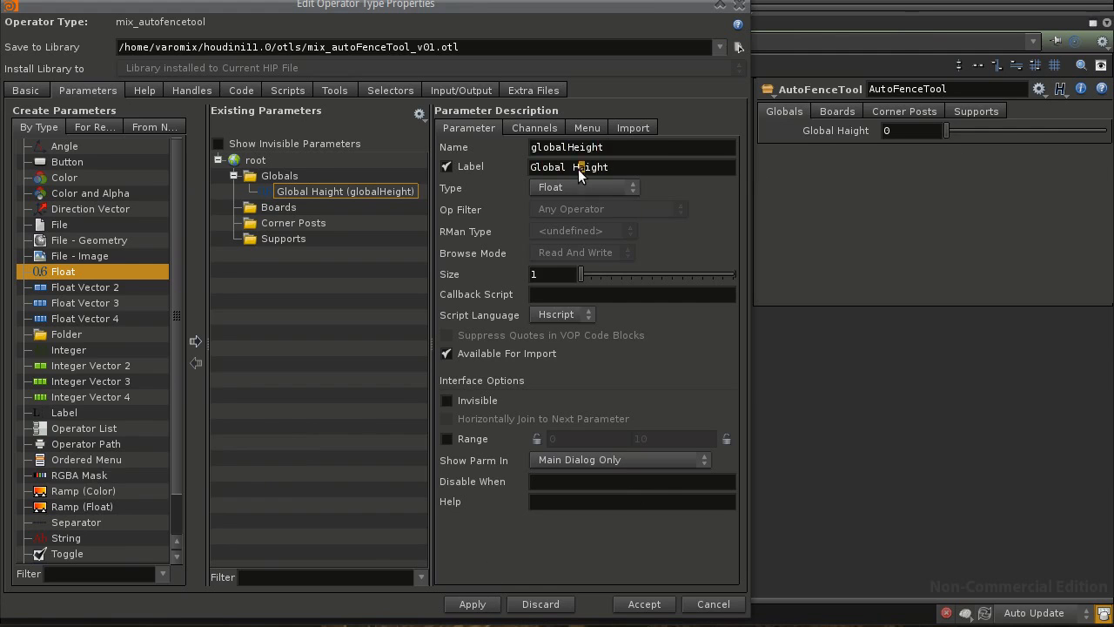
click(466, 605)
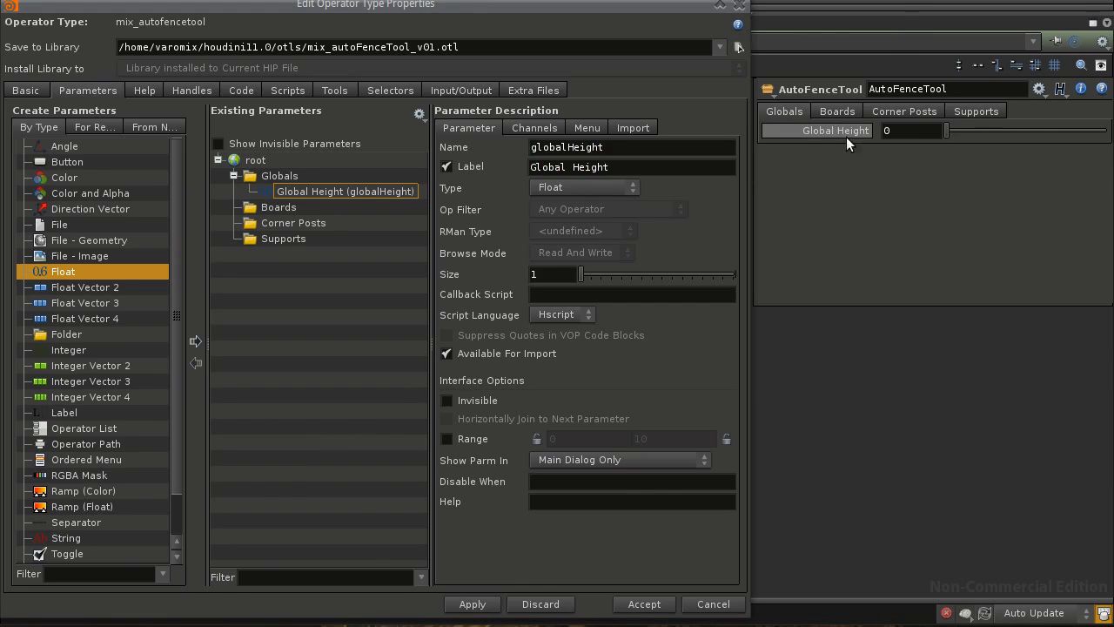
drag(947, 132, 1034, 136)
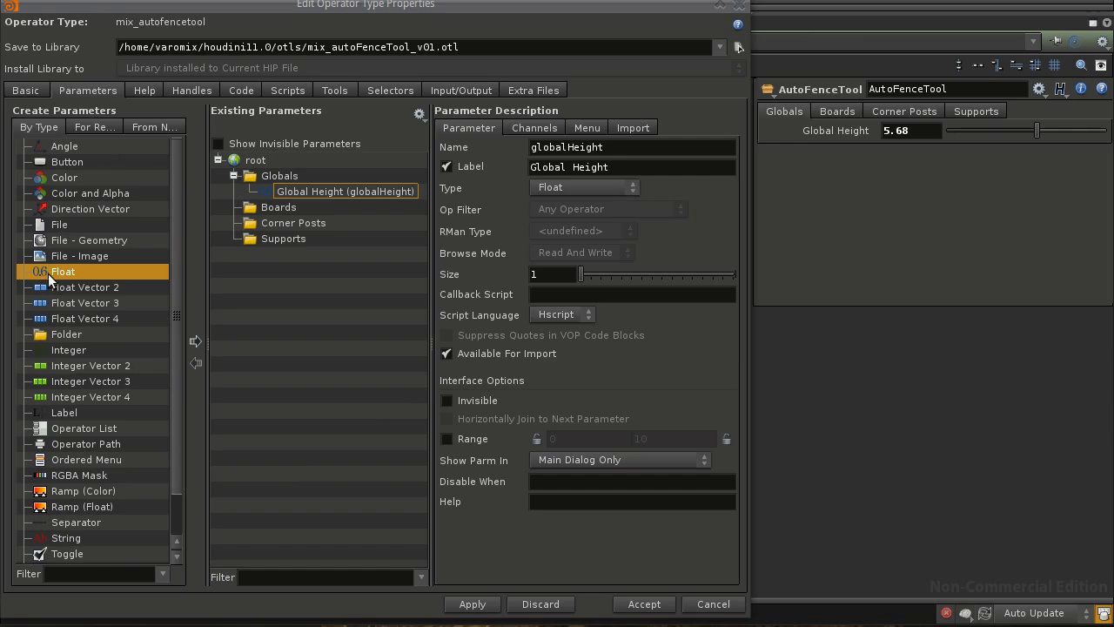
Add a second Float parameter to the Globals folder and name it globalScale
drag(52, 272, 279, 178)
double_click(575, 146)
text(global)
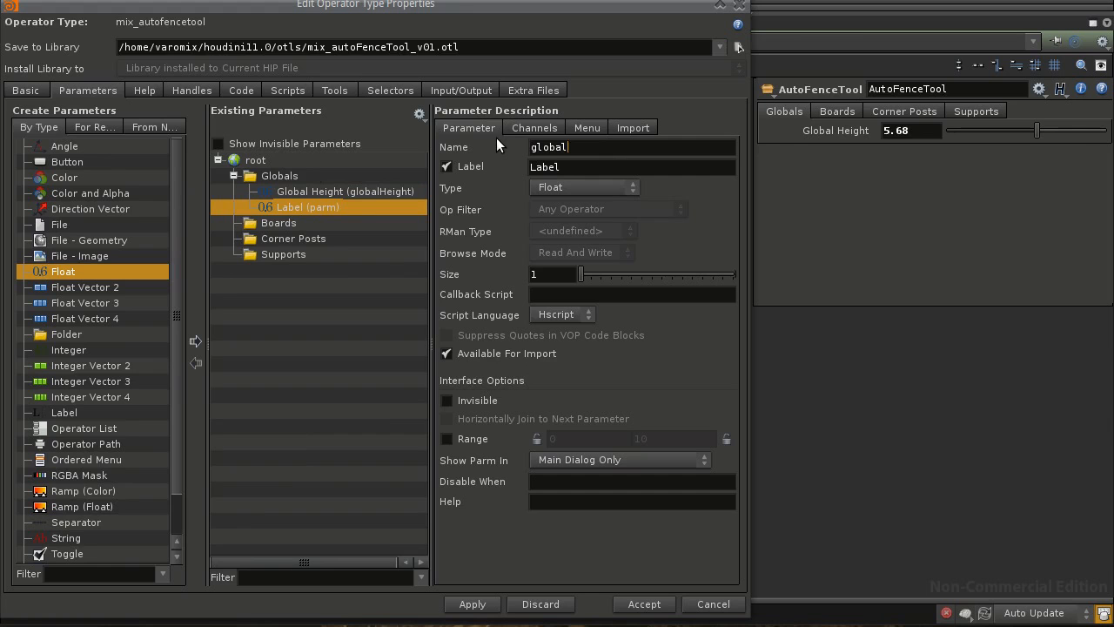
text(Scale)
key(Tab)
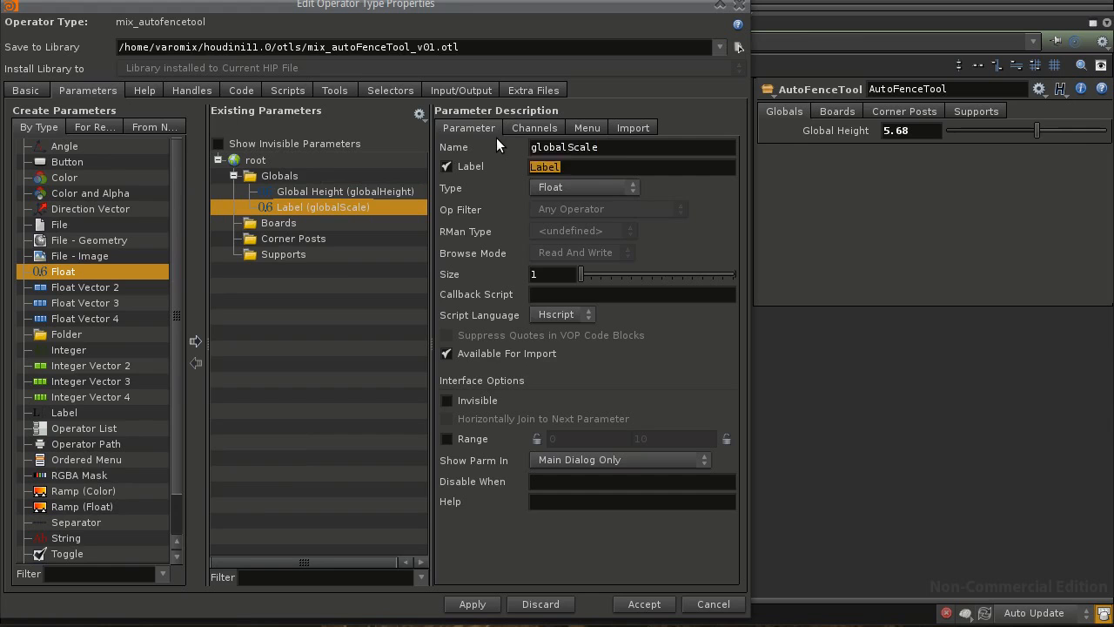
Label the second float parameter Global Scale and apply the changes
text(Global Scene)
key(BackSpace)
key(BackSpace)
key(BackSpace)
key(BackSpace)
key(BackSpace)
text(Scene)
key(BackSpace)
key(BackSpace)
key(BackSpace)
text(ale)
click(468, 605)
Try the sliders of Global Height and Global Scale, and reset both parameters to their defaults
drag(996, 149, 1095, 146)
drag(1028, 129, 1007, 145)
ctrl+middle_click(922, 133)
ctrl+middle_click(916, 149)
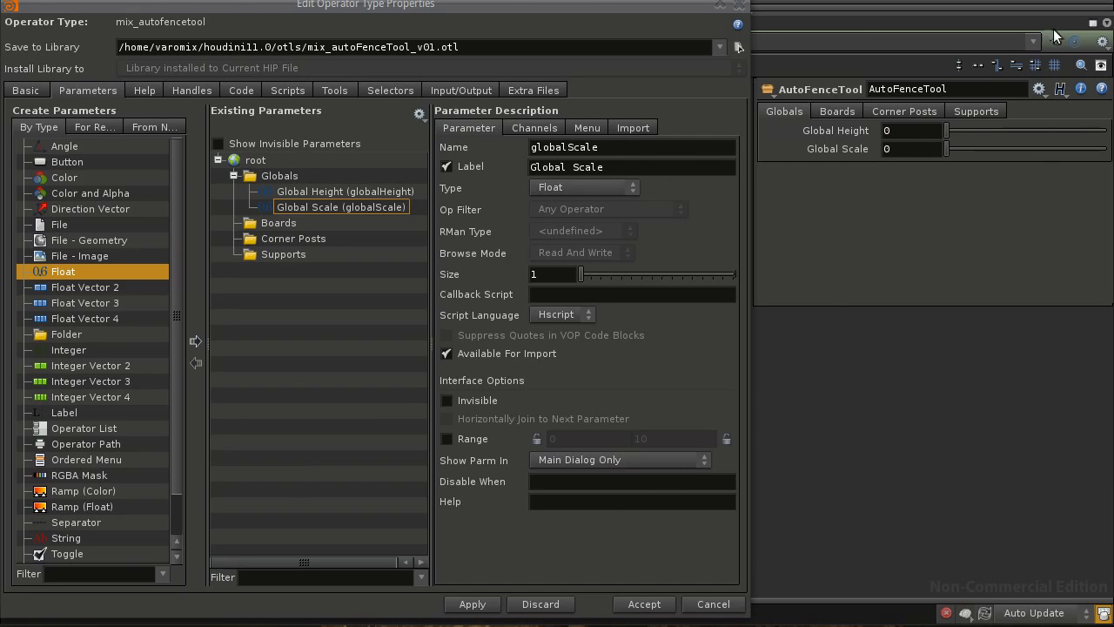
Enable the range for Global Scale with a minimum of 0.01 and apply the change
click(464, 434)
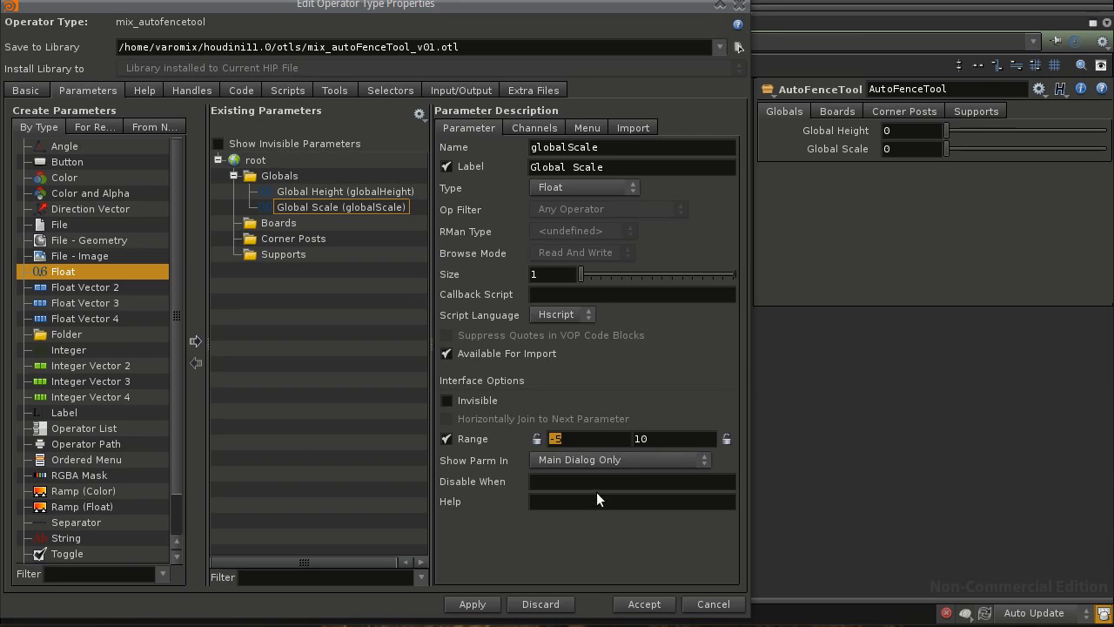
text(0.01)
click(474, 601)
Test the Global Scale slider from its minimum to its maximum
drag(954, 150, 927, 160)
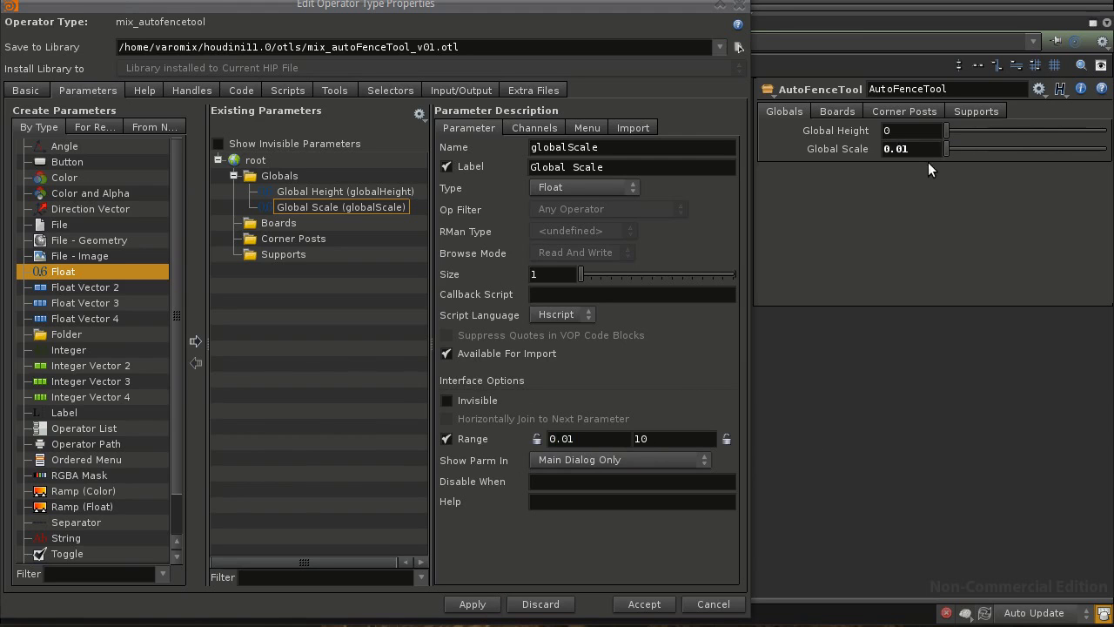
drag(946, 149, 868, 158)
drag(969, 161, 1113, 164)
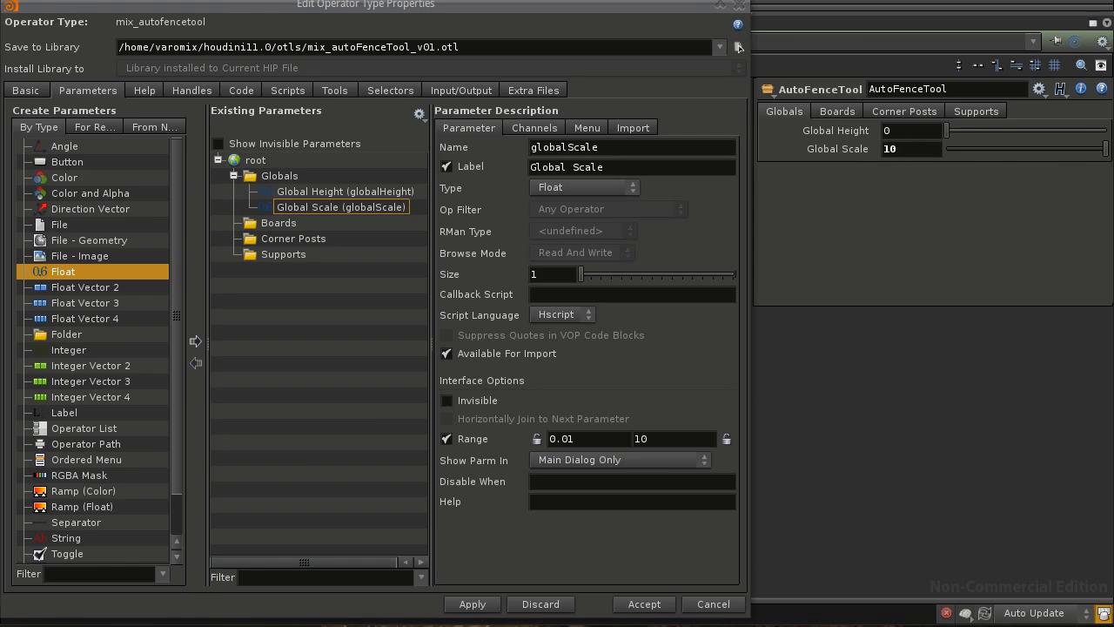
Lock the minimum of the Global Scale range, and test the parameter with its slider and a value of -45
click(537, 439)
drag(1019, 149, 945, 164)
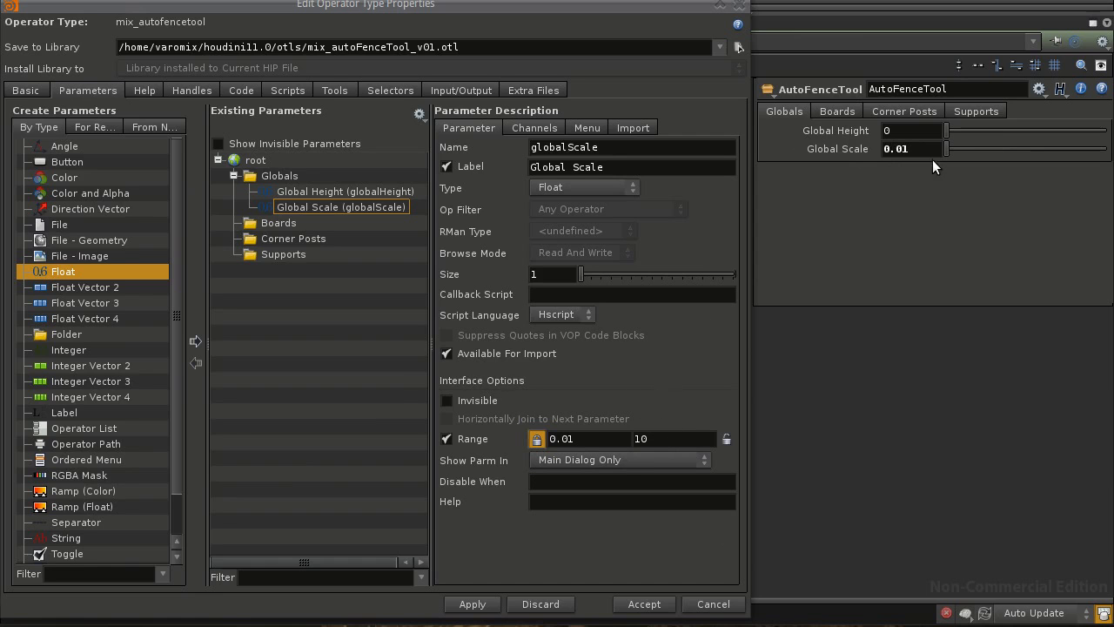
drag(948, 150, 1110, 152)
drag(903, 151, 874, 154)
text(-)
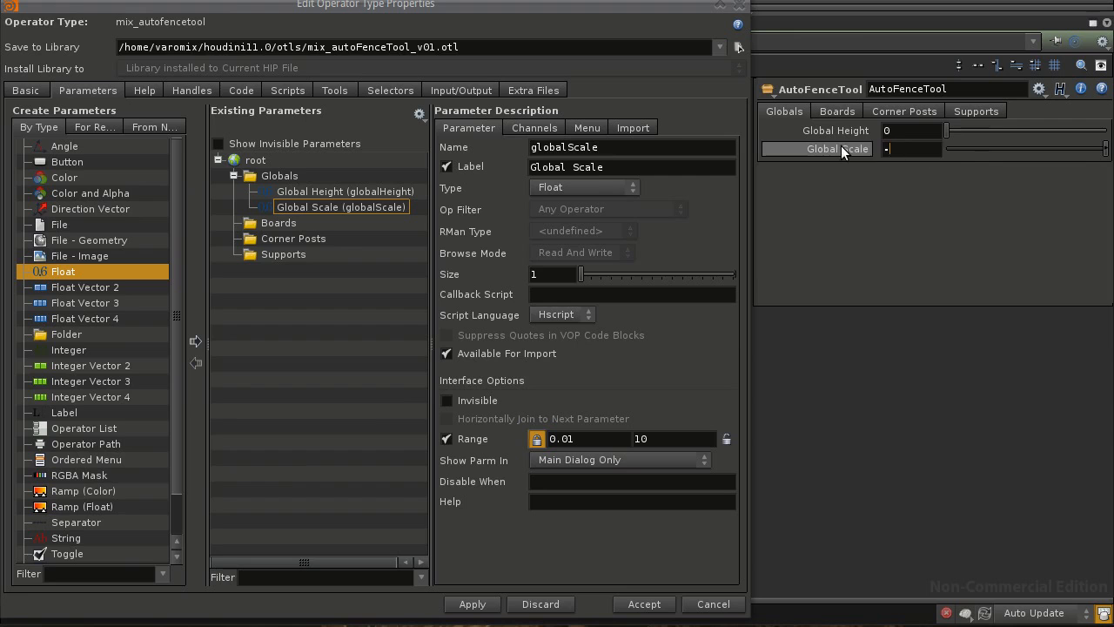
text(45)
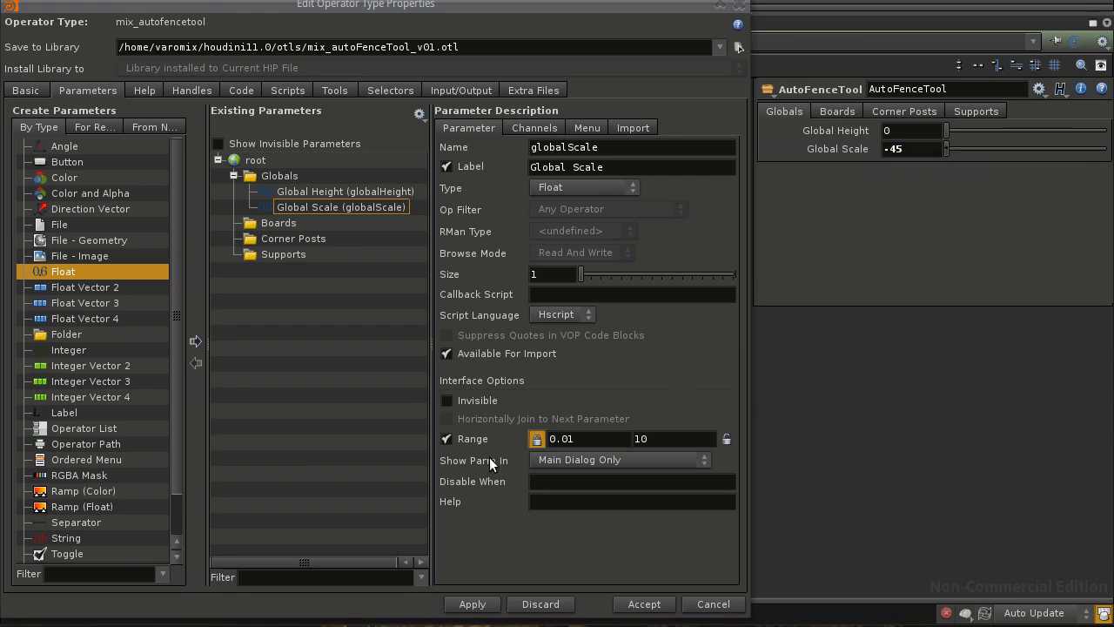
Test the locked minimum by lowering AutoFenceTool's Global Scale to 0.01
drag(949, 149, 882, 147)
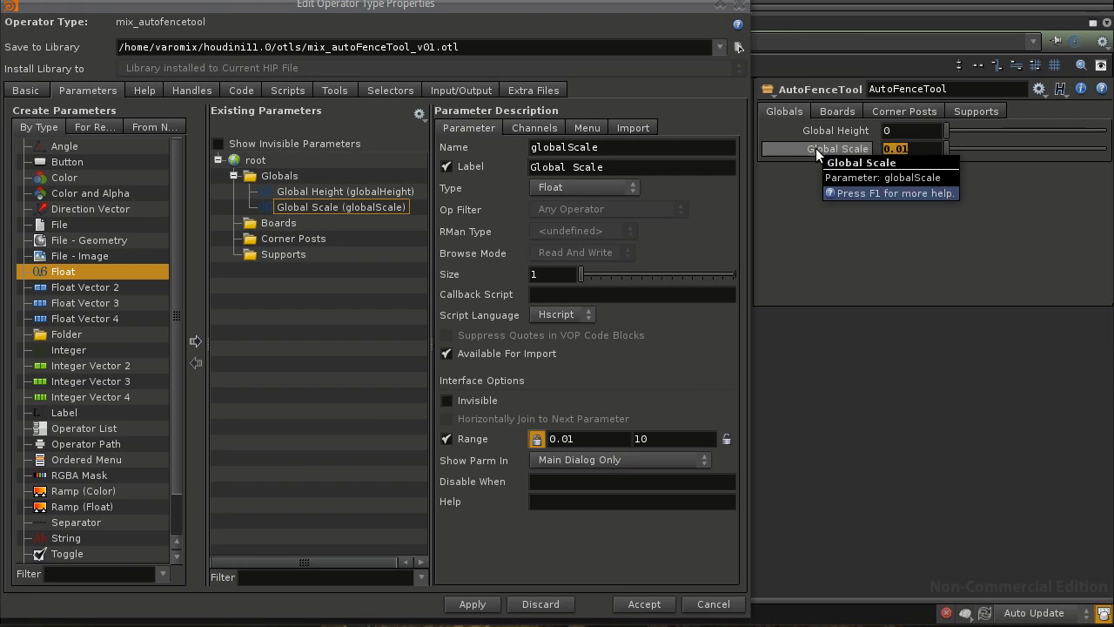
click(848, 199)
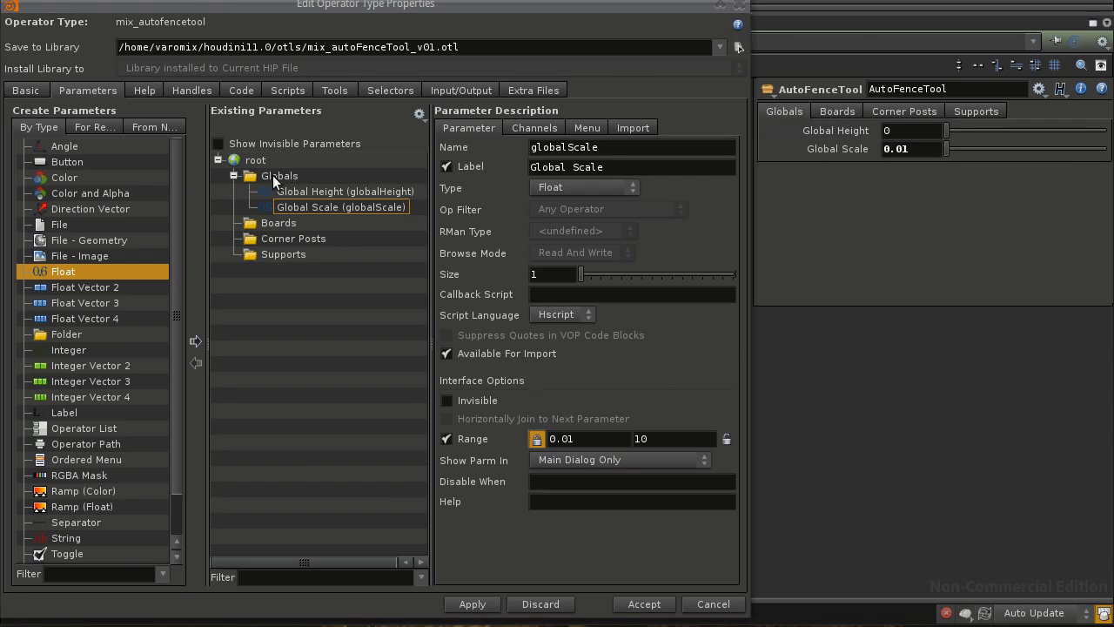
Enable the range for the Global Height parameter and set it from -5 to 5
click(300, 192)
click(502, 442)
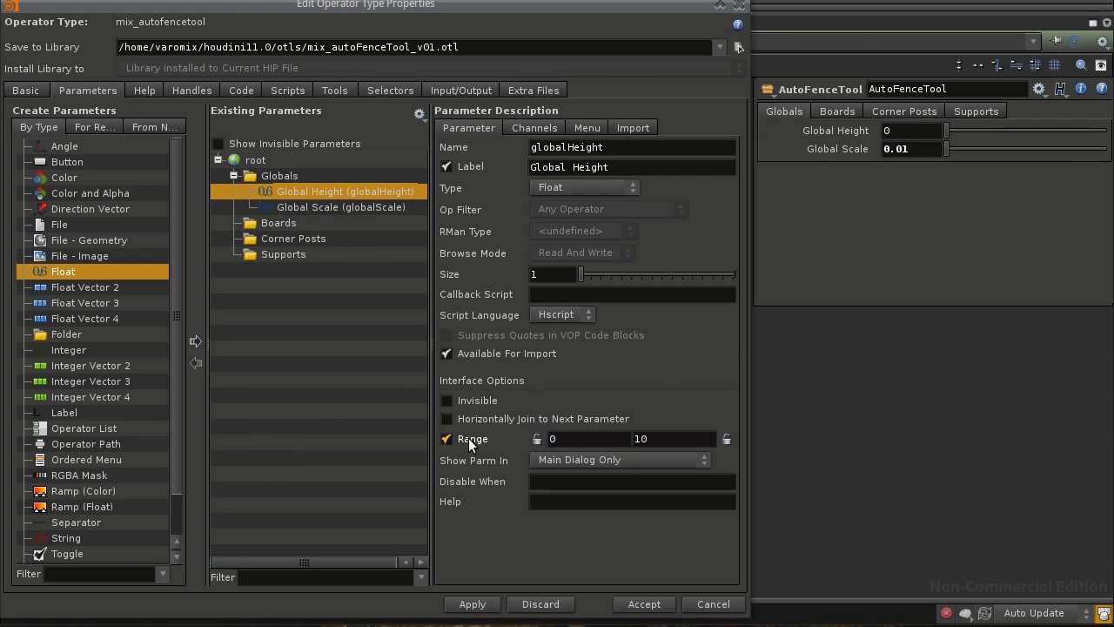
text(-5)
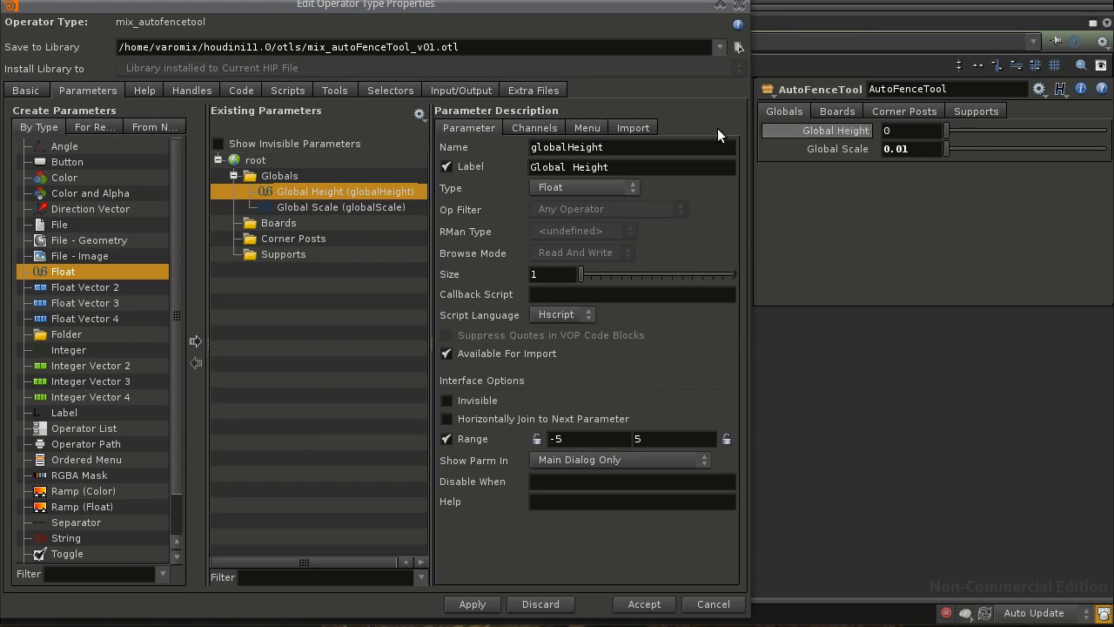
Set the default value of Global Height and Global Scale to 1, apply, and reset Global Scale to its default
click(523, 128)
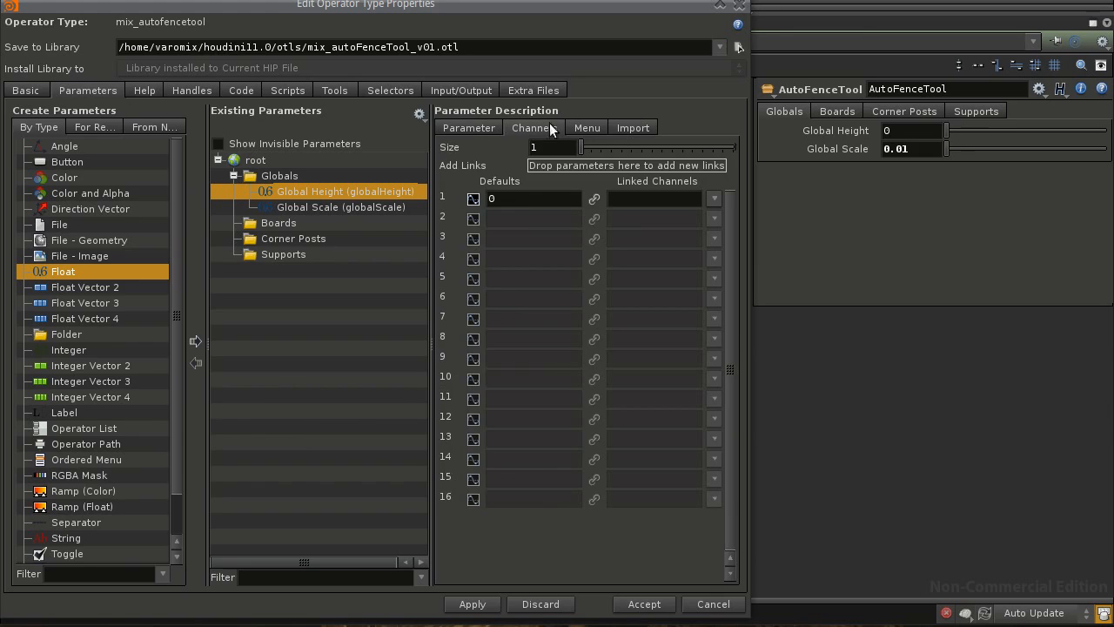
double_click(498, 200)
text(1)
click(400, 208)
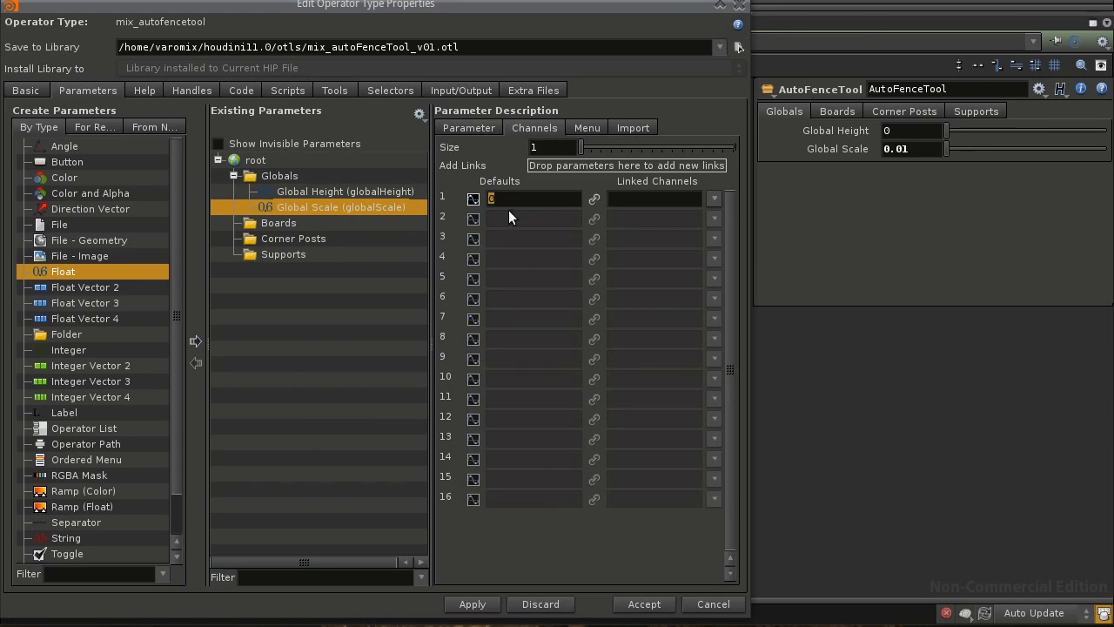
click(470, 603)
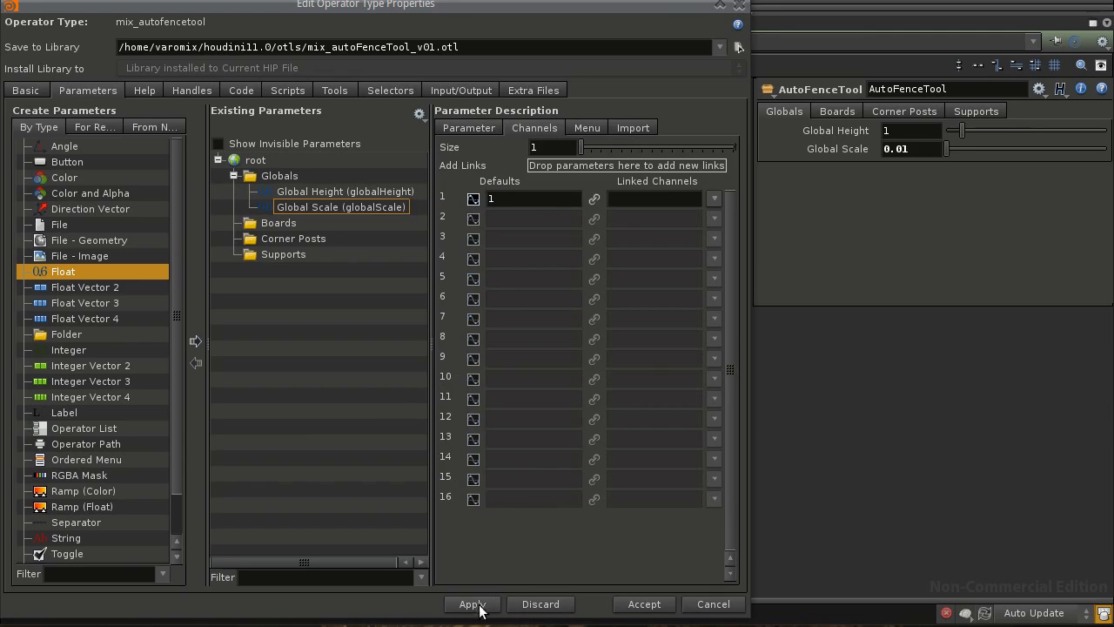
ctrl+middle_click(910, 149)
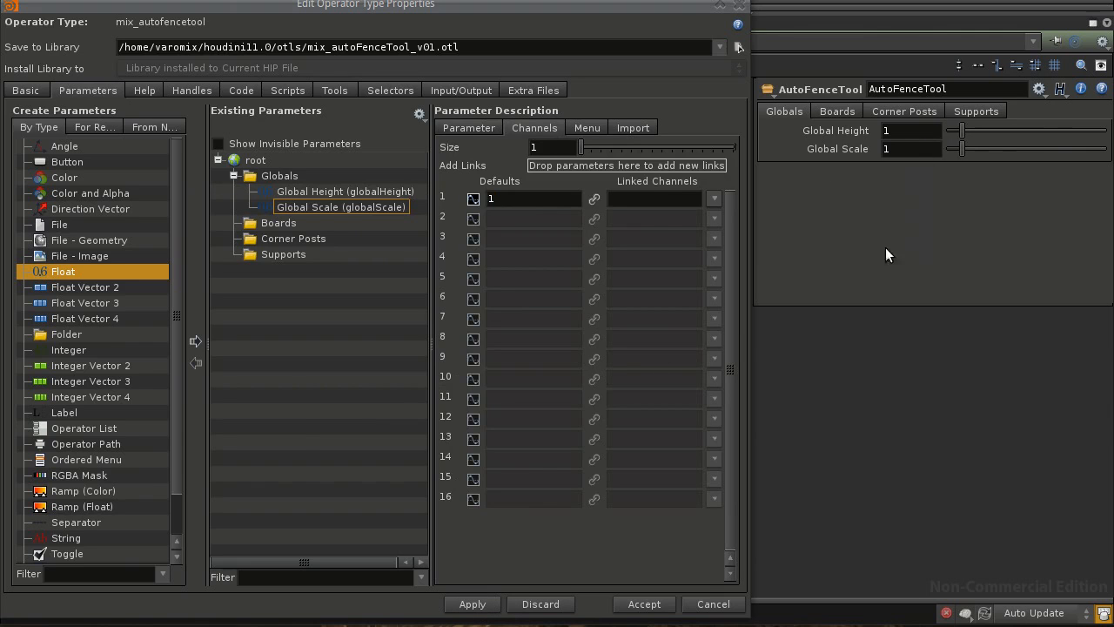
Test the Global Height slider, recheck and reapply its parameter settings, and accept the operator type properties
drag(962, 129, 995, 128)
click(328, 194)
click(322, 207)
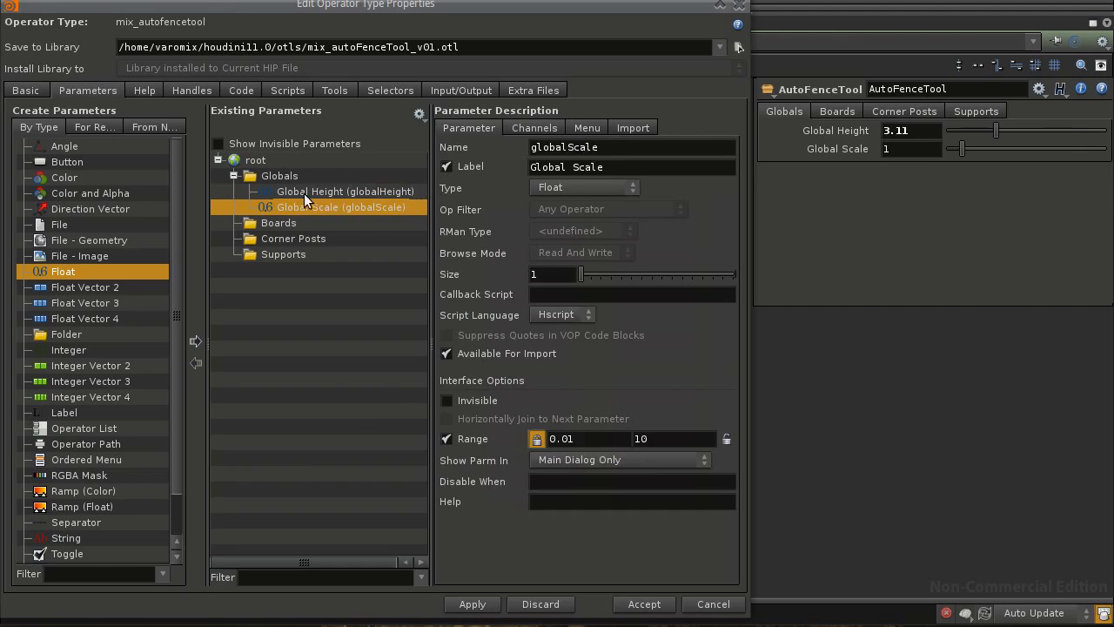
click(307, 193)
click(473, 605)
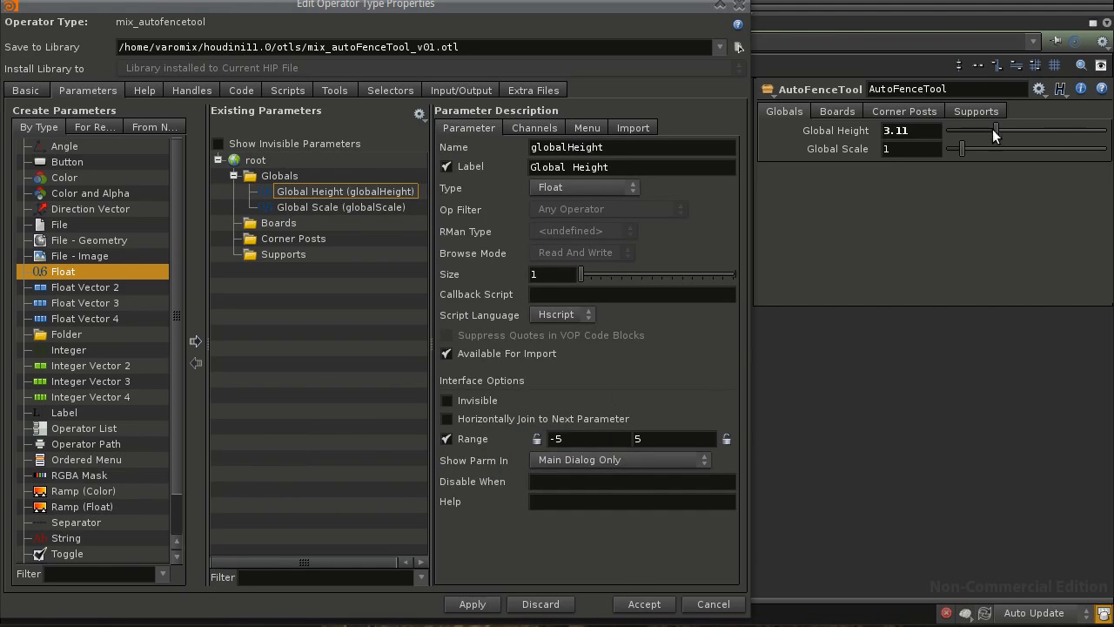
drag(993, 129, 1056, 145)
click(644, 604)
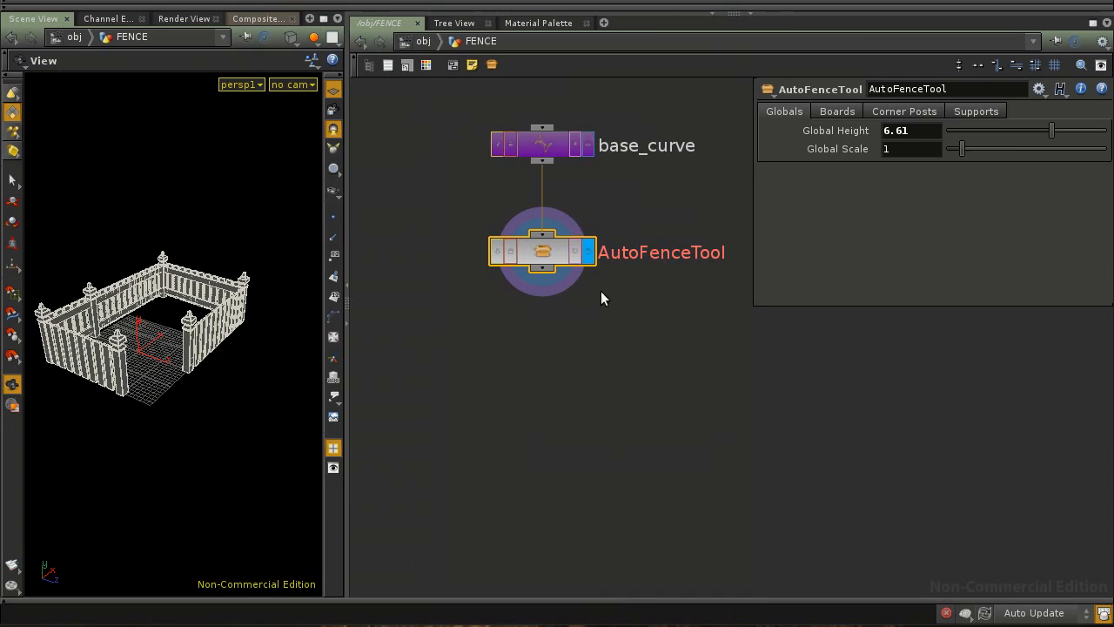
Reopen AutoFenceTool's parameter interface, reapply the Global Height range of -5 to 5, and test its slider
drag(1021, 127, 987, 129)
click(767, 90)
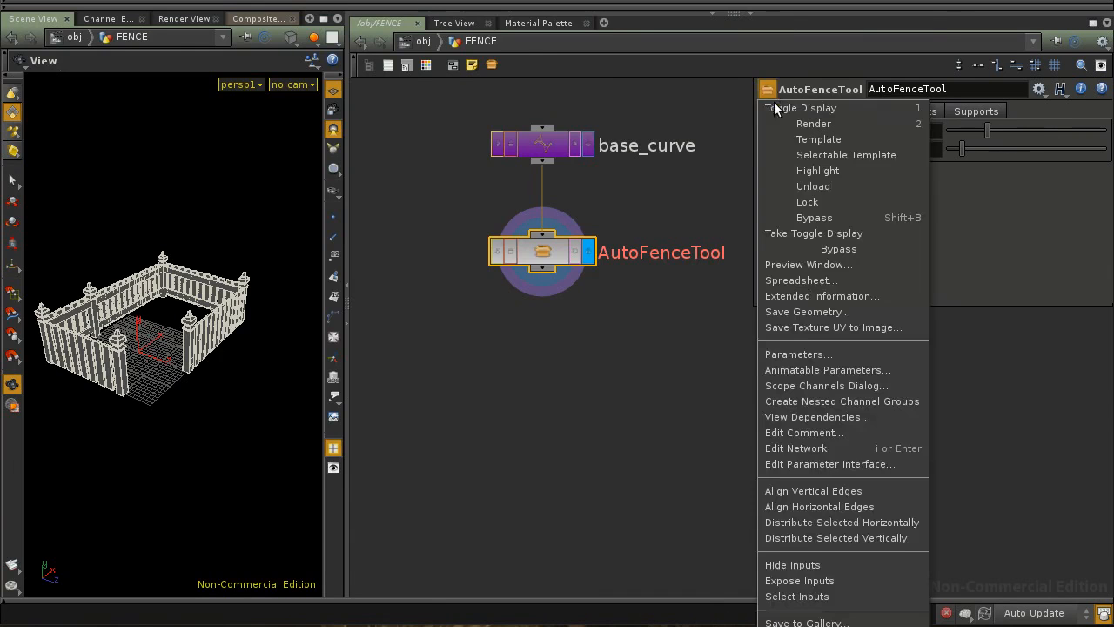
click(830, 464)
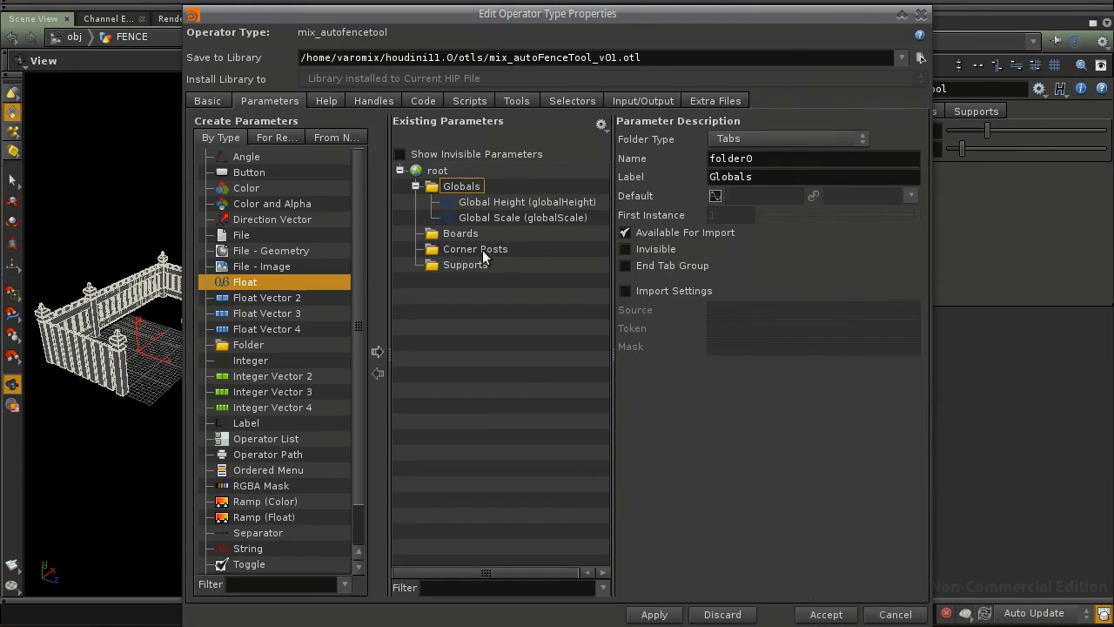
click(518, 202)
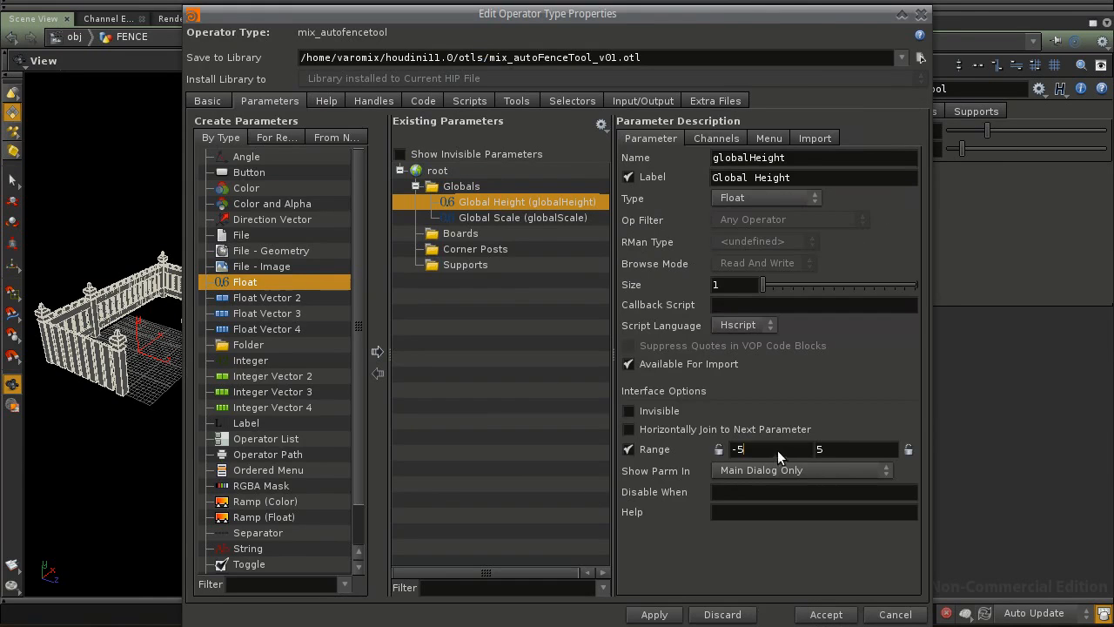
click(825, 449)
click(652, 614)
drag(783, 11, 648, 24)
middle_click(920, 131)
middle_drag(920, 131, 945, 136)
drag(935, 132, 976, 136)
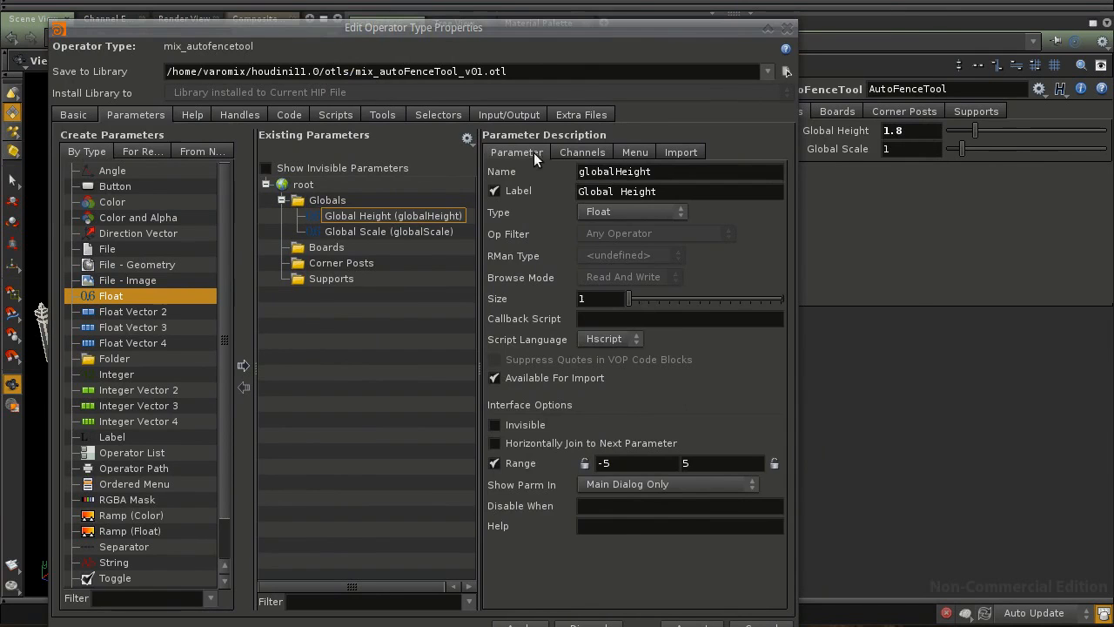
Change the minimum of the Global Height range to -6, apply it, and test the slider
click(580, 151)
click(519, 152)
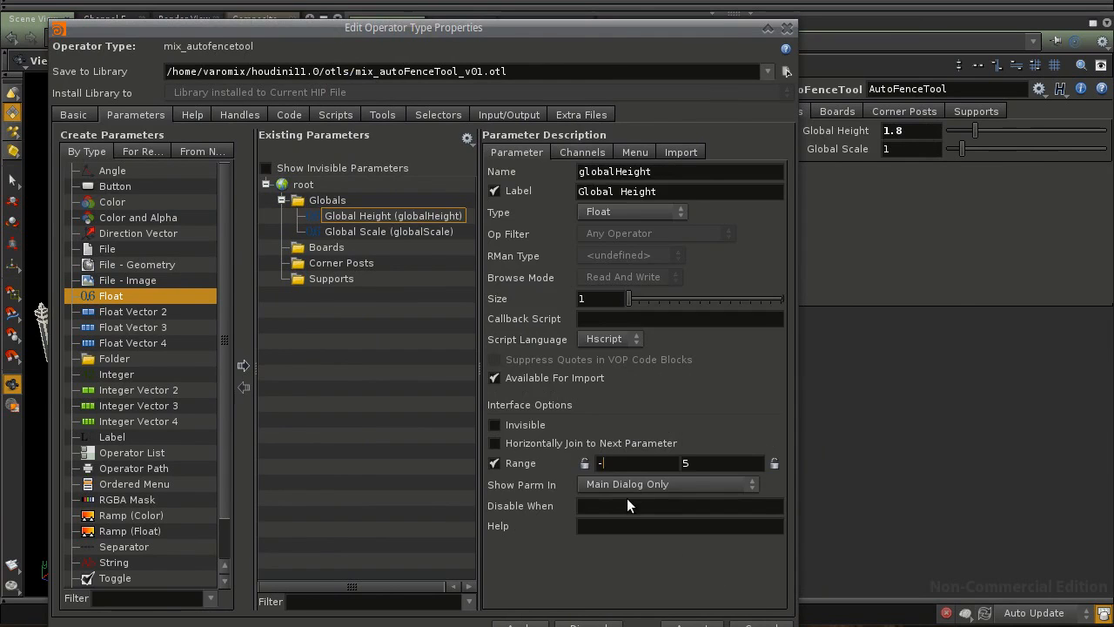
text(-6)
click(520, 624)
drag(633, 34, 623, 0)
mouse_move(1059, 132)
mouse_down()
mouse_move(905, 133)
mouse_move(1110, 133)
mouse_move(1027, 131)
mouse_move(1050, 131)
mouse_up()
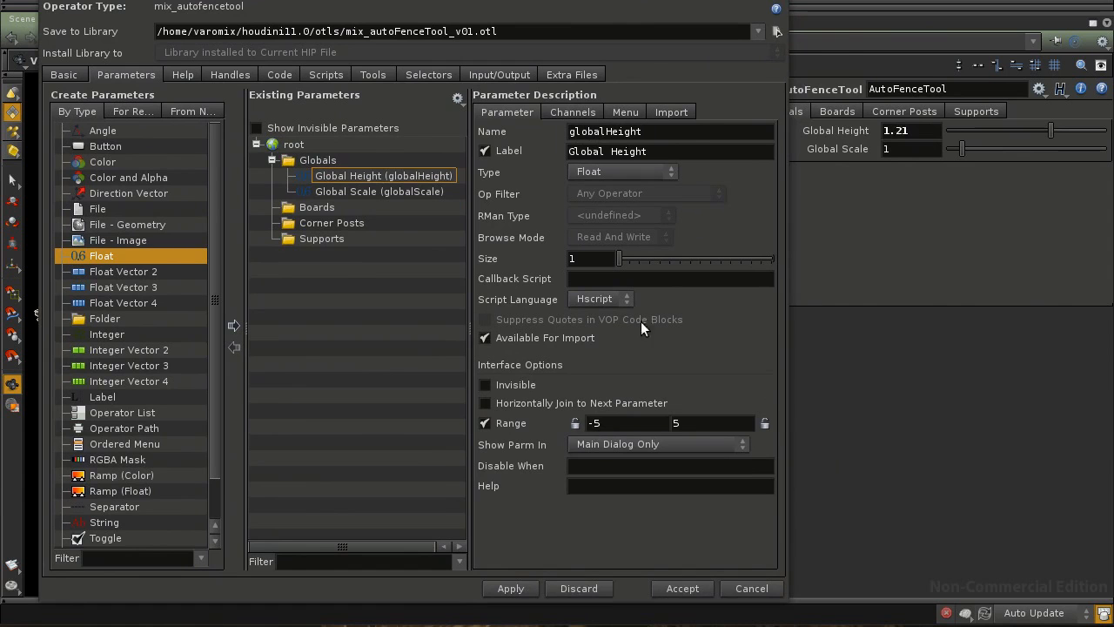
Apply a range of -5 to 5 to Global Height, test its slider, and reset the parameter to its default
drag(623, 2, 584, 11)
click(471, 610)
drag(1047, 122, 916, 134)
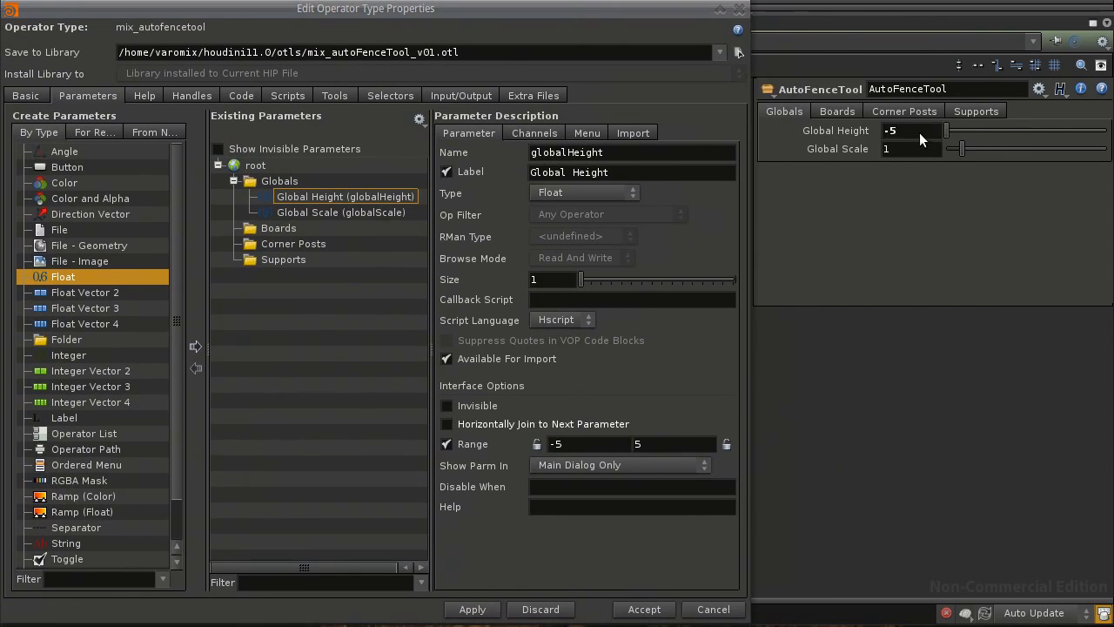
drag(986, 135, 951, 130)
ctrl+middle_click(929, 132)
Try the Global Scale slider up to 10, undo the change, and accept the operator type properties
mouse_move(963, 149)
mouse_down()
mouse_move(1106, 149)
mouse_move(814, 164)
mouse_move(963, 162)
mouse_up()
key(ctrl+z)
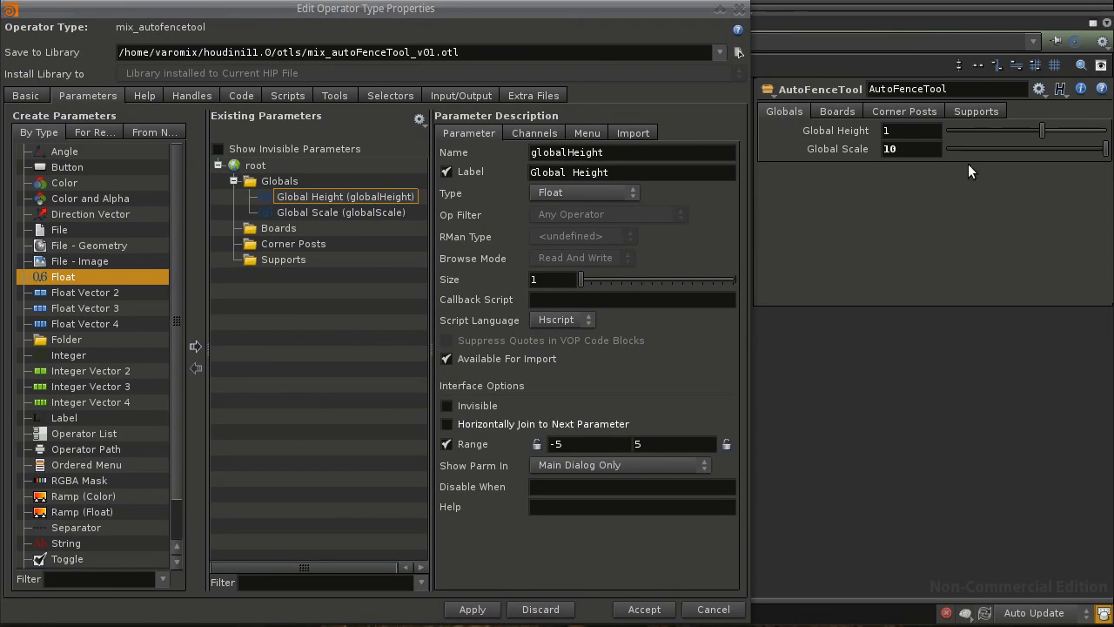
key(ctrl+z)
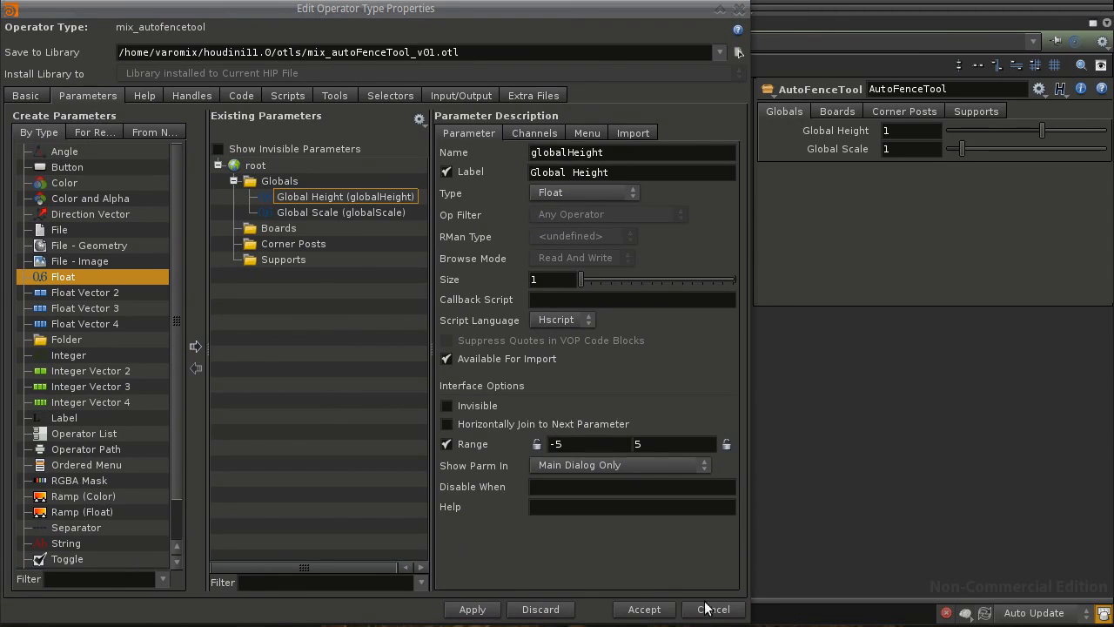
click(645, 610)
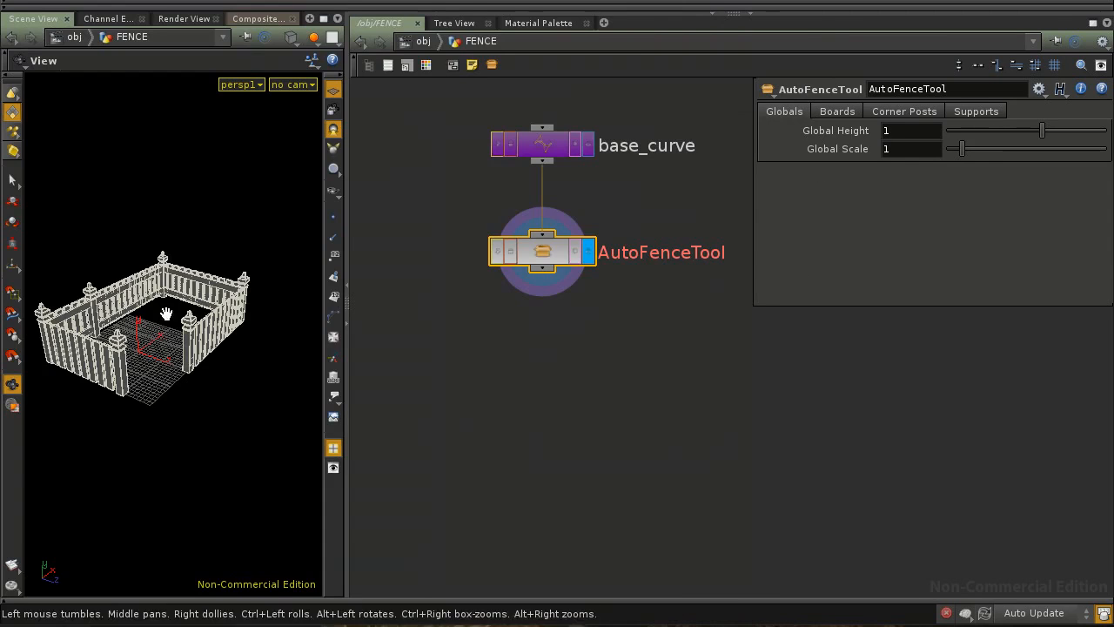
Try a Global Scale of about 3.89 while watching the fence in the viewport, and undo the change
drag(158, 328, 182, 343)
right_drag(182, 343, 241, 348)
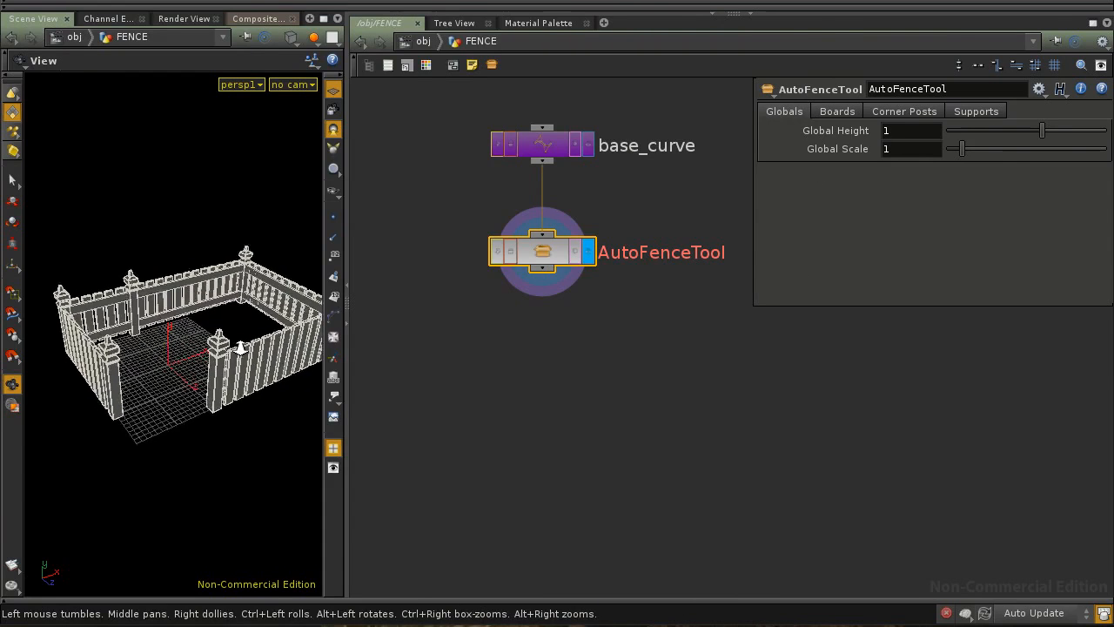
drag(241, 348, 254, 345)
drag(966, 150, 1010, 148)
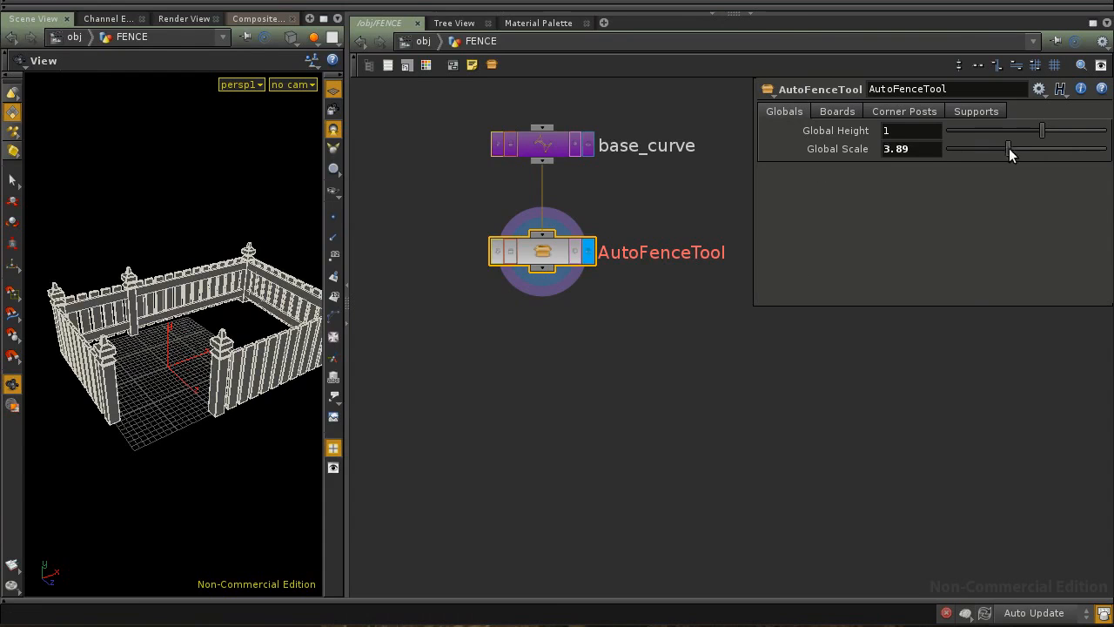
key(ctrl+z)
drag(248, 345, 235, 320)
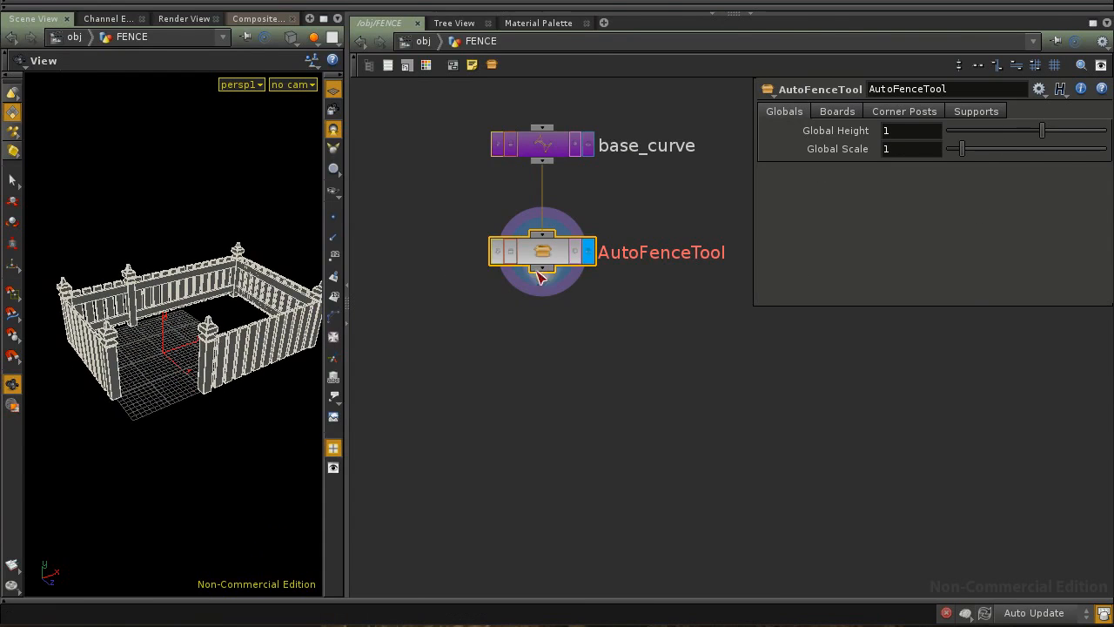
Inside the AutoFenceTool network, add a Transform node below merge1, connected to its output
click(542, 253)
double_click(543, 252)
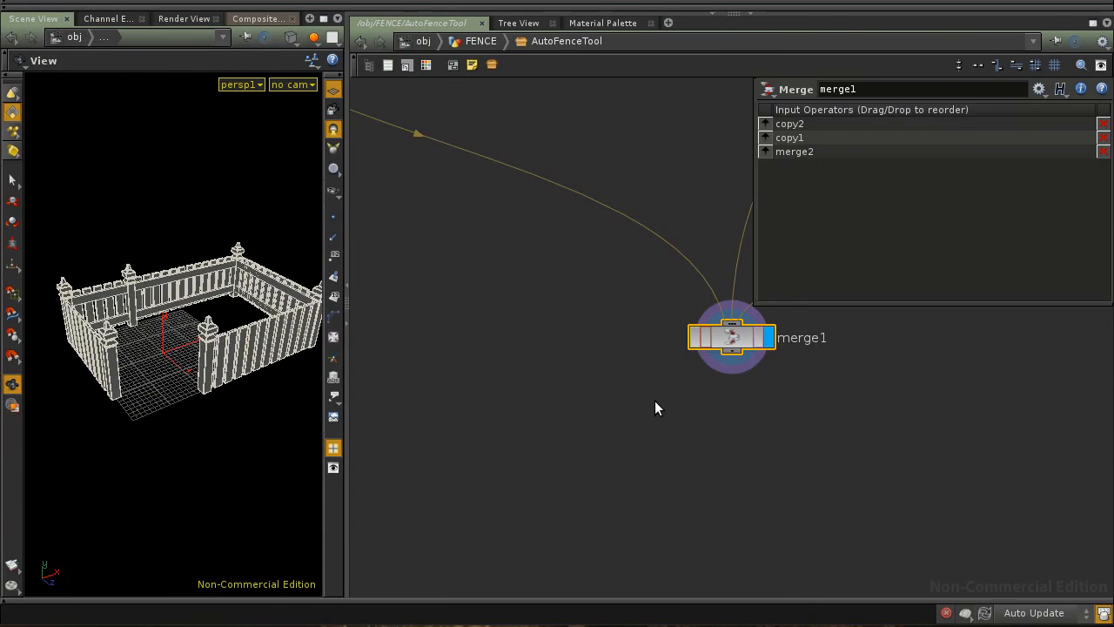
scroll(656, 407, down, 3)
key(Tab)
text(tr)
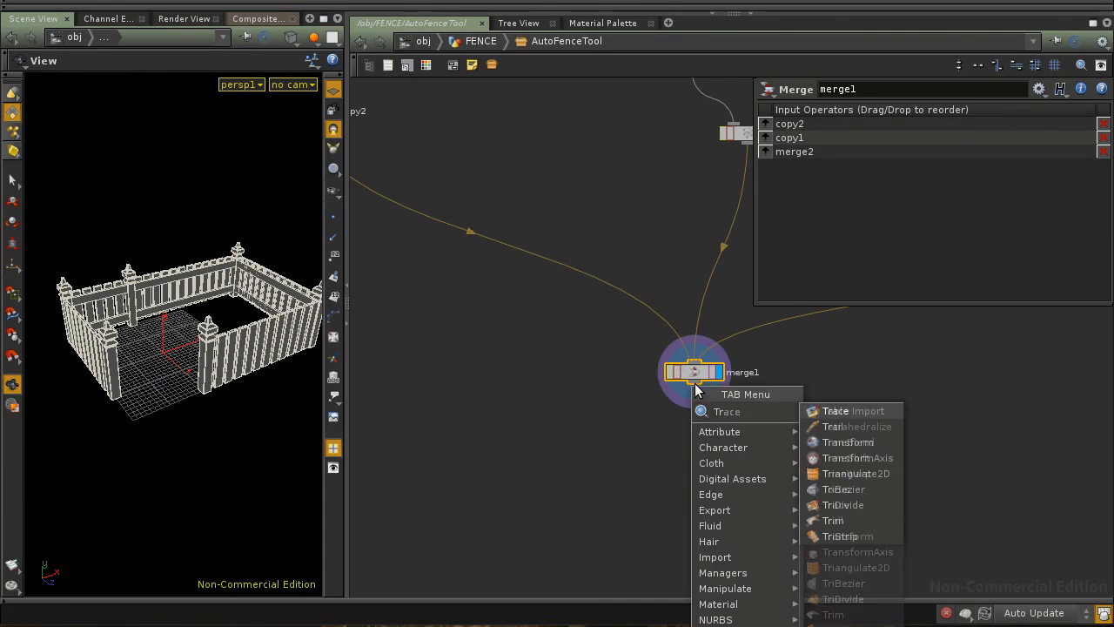
click(848, 442)
click(698, 438)
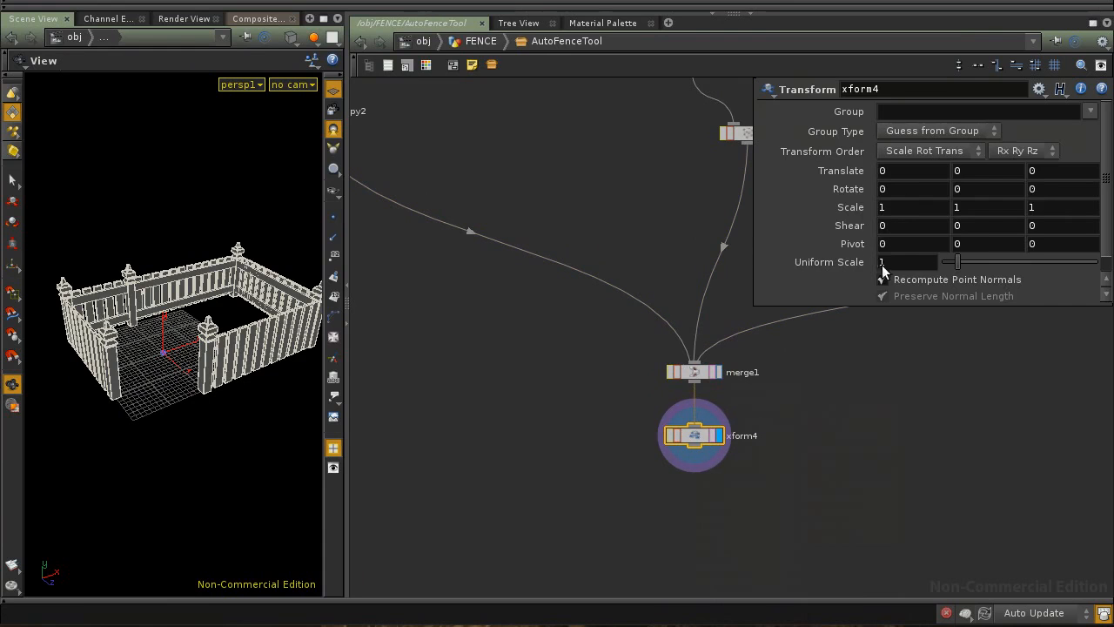
Try a Uniform Scale of about 2.58 on the new Transform node, and undo the change
drag(957, 263, 982, 276)
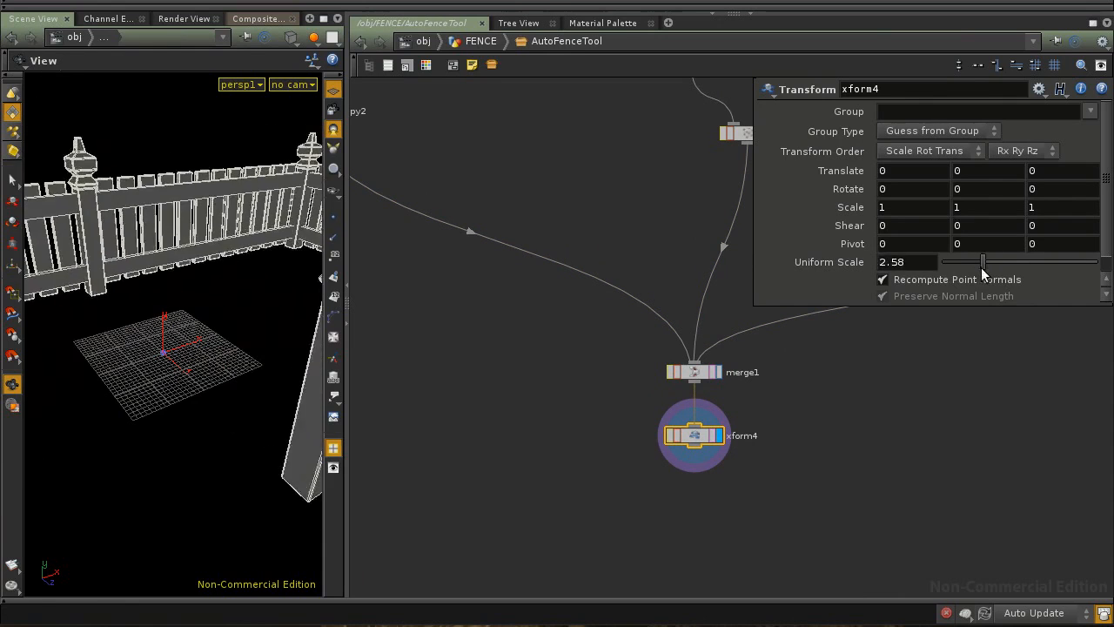
key(ctrl+z)
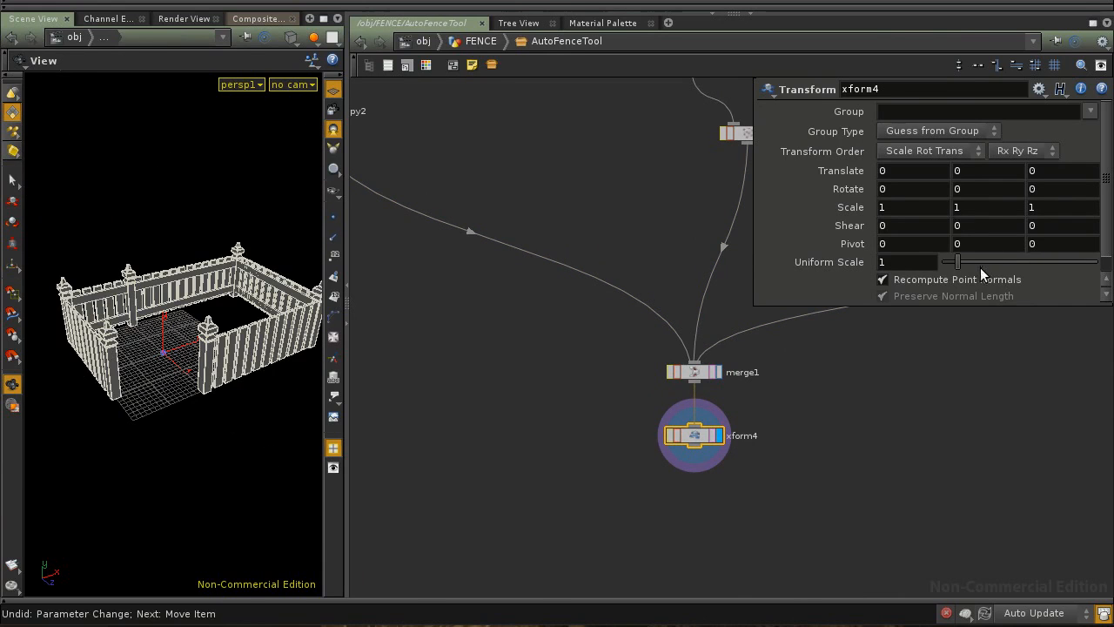
Copy AutoFenceTool's Global Scale parameter and paste it as a relative reference into the Uniform Scale of xform4
right_click(550, 45)
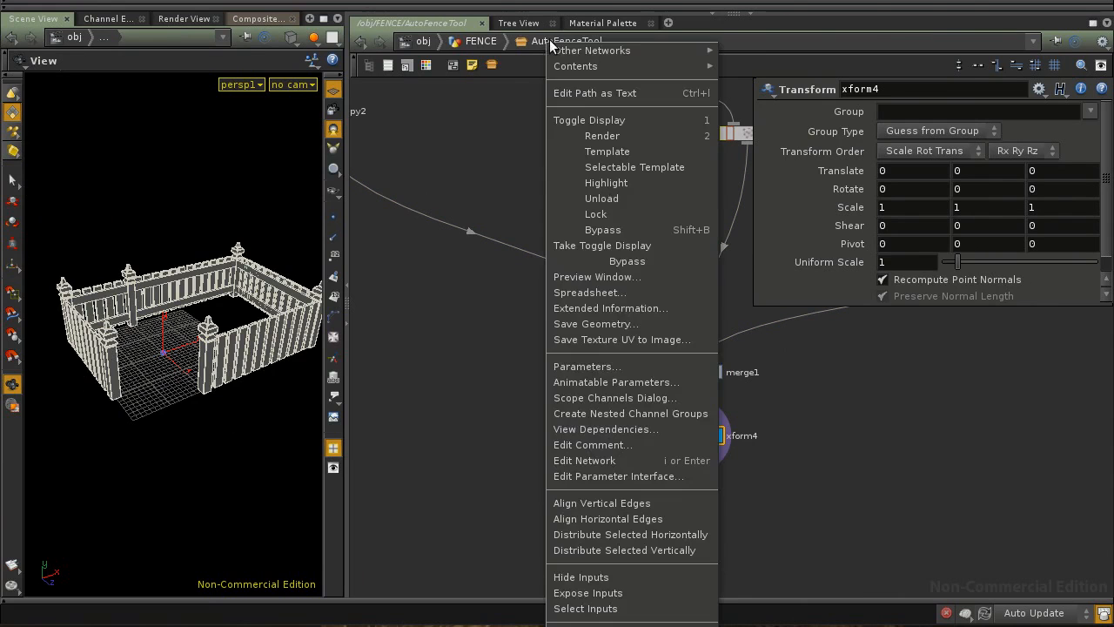
click(616, 366)
drag(596, 199, 598, 137)
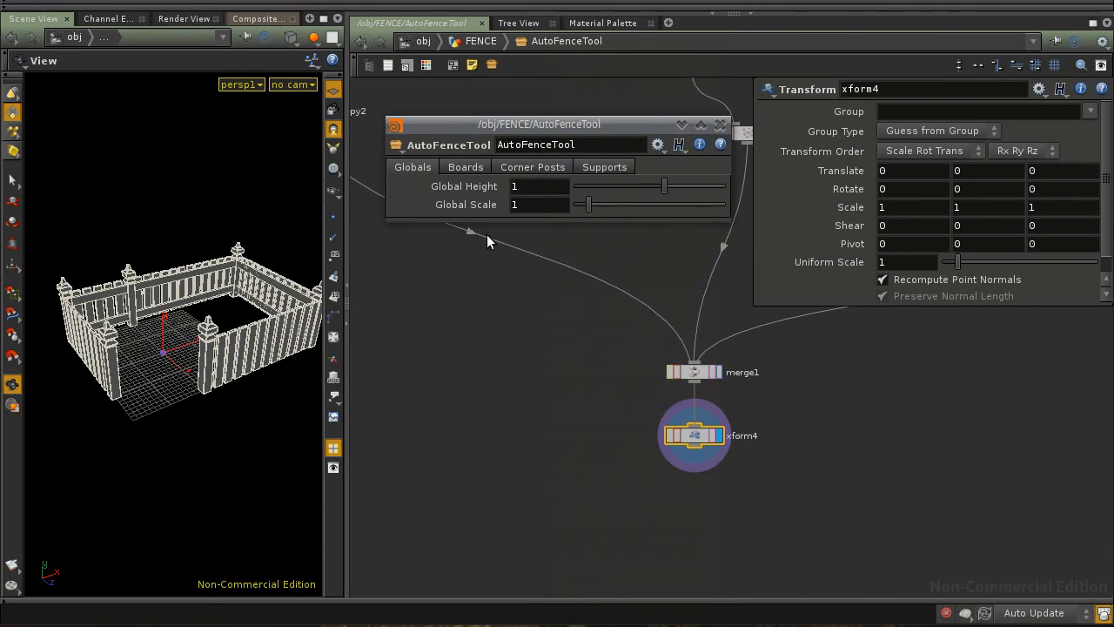
right_click(532, 204)
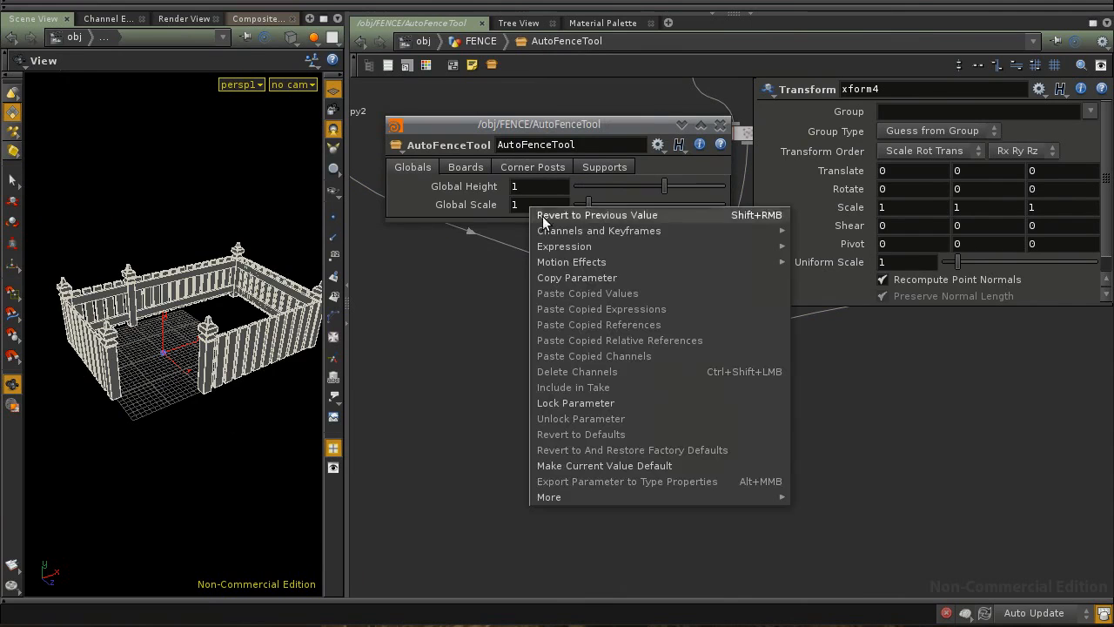
click(572, 280)
right_click(892, 266)
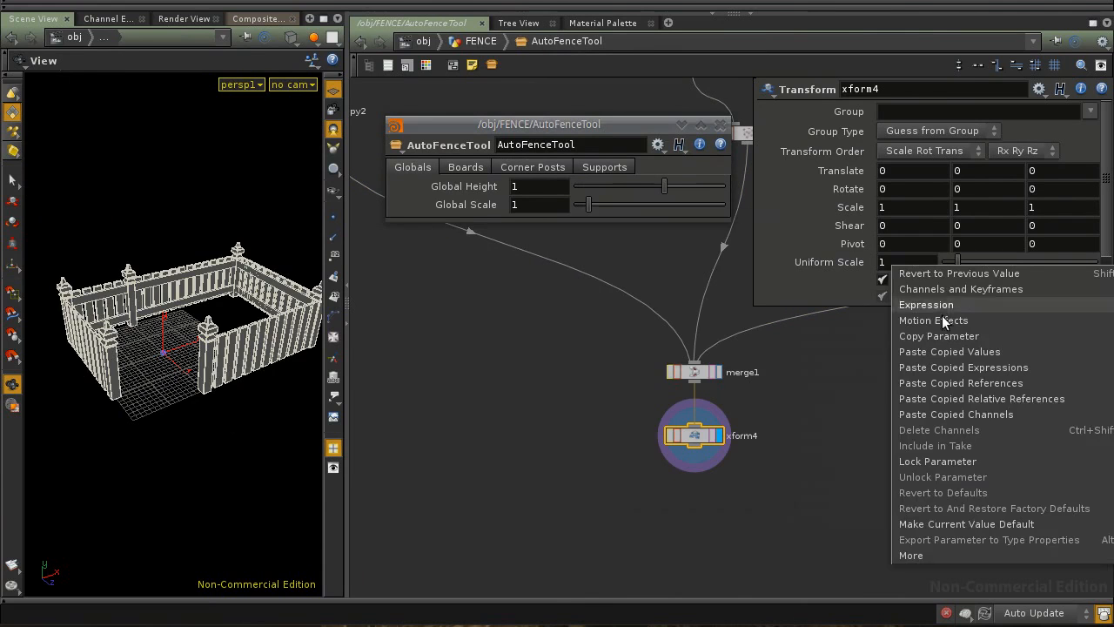
click(1021, 402)
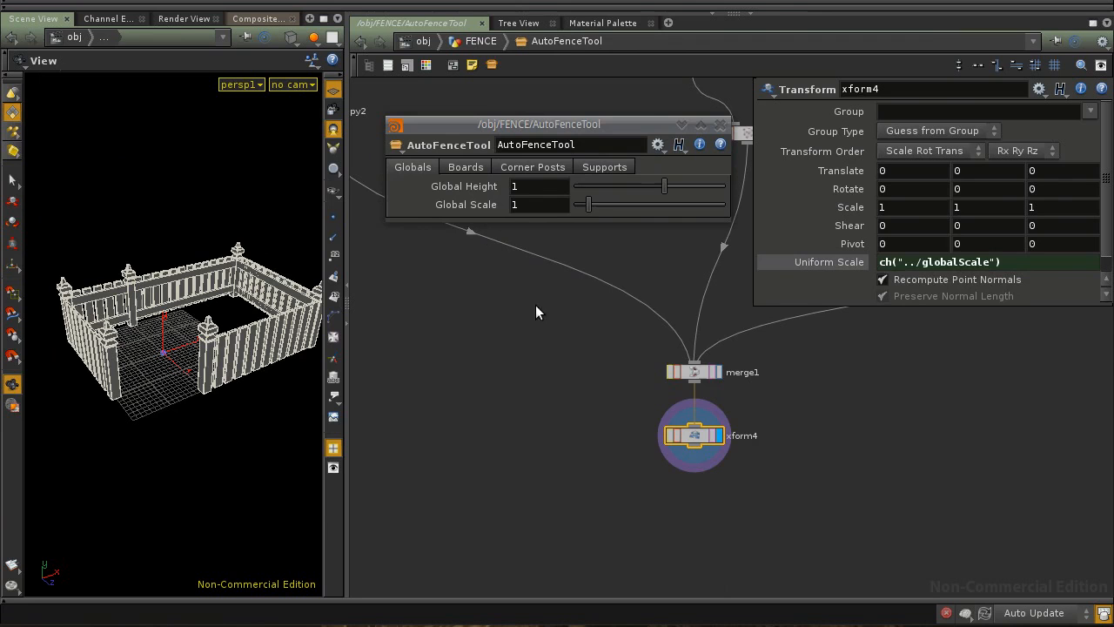
Test the linked scaling by setting Global Scale to about 1.74
drag(555, 129, 546, 140)
mouse_move(579, 216)
mouse_down()
mouse_move(675, 218)
mouse_move(574, 217)
mouse_move(591, 217)
mouse_up()
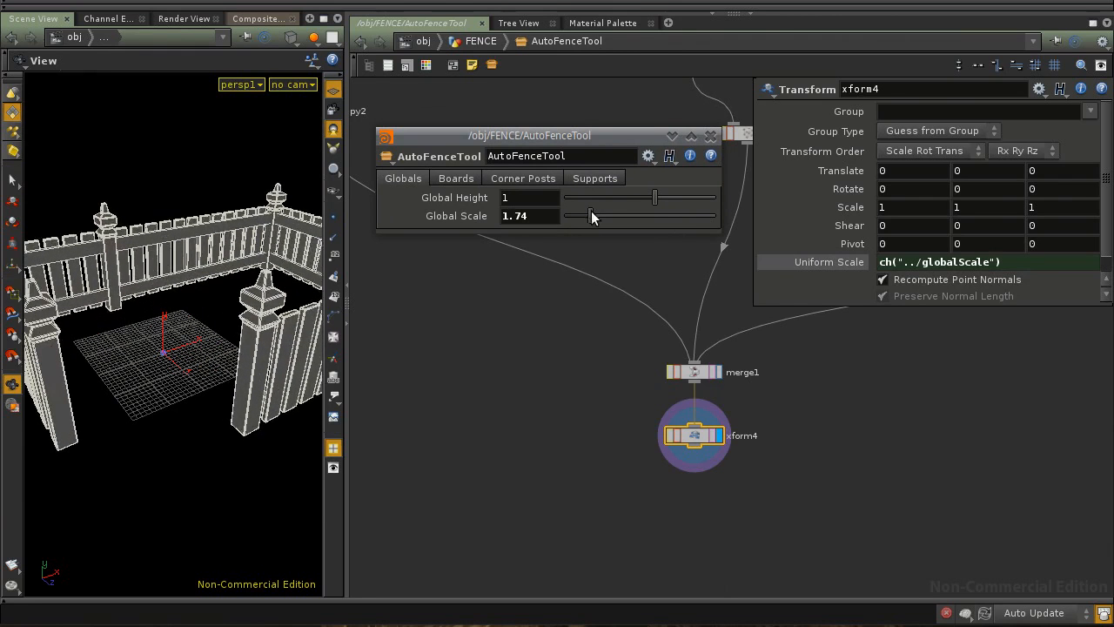
Test the fence with a Global Scale of about 2.49 and a changed Global Height, and reset both parameters to 1
mouse_move(591, 217)
mouse_down()
mouse_move(619, 215)
mouse_move(579, 223)
mouse_move(687, 219)
mouse_move(578, 227)
mouse_move(629, 219)
mouse_move(596, 226)
mouse_move(592, 217)
mouse_up()
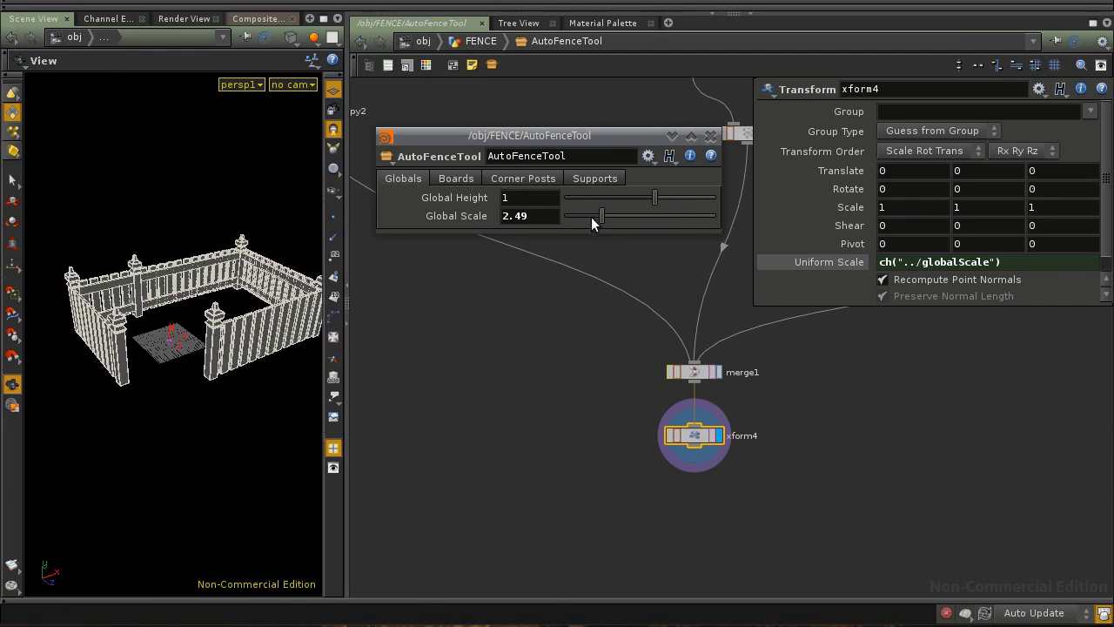
ctrl+middle_click(539, 216)
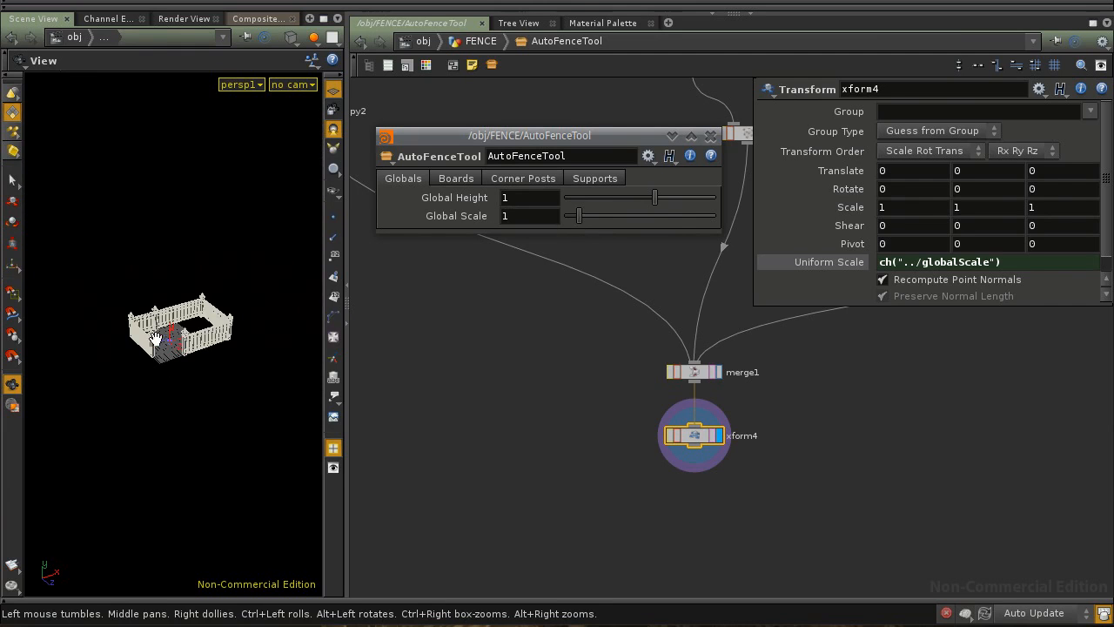
drag(156, 339, 246, 359)
scroll(172, 335, up, 5)
scroll(168, 368, up, 5)
drag(654, 200, 609, 199)
ctrl+middle_click(517, 199)
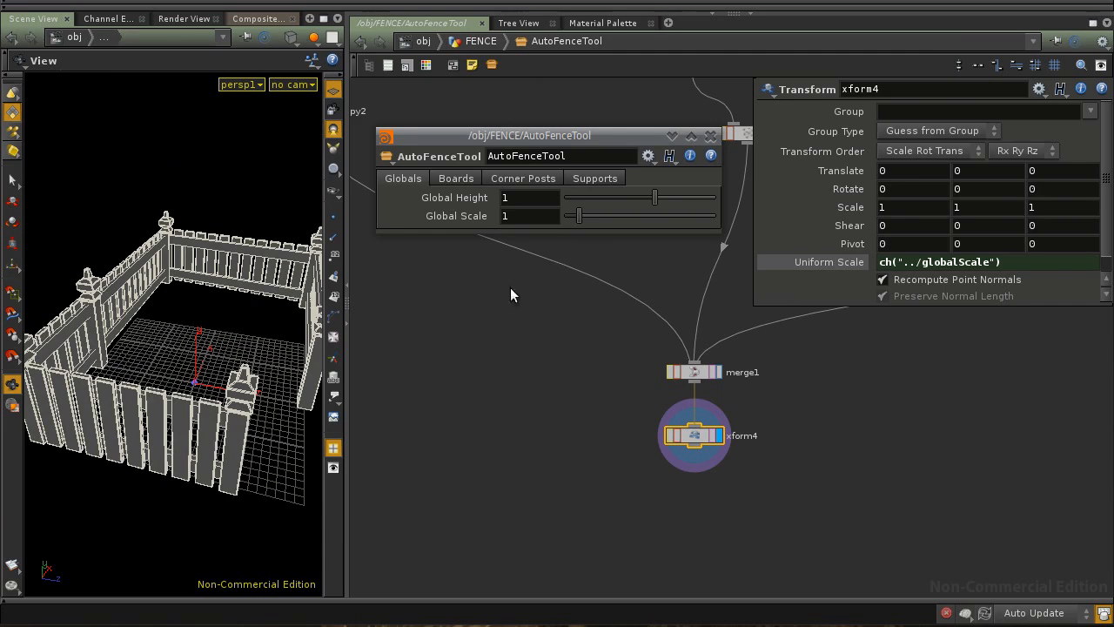
Display AutoFenceTool's Boards parameters and open the asset's Type Properties, placing that window out of the way of the network
click(453, 178)
right_click(410, 161)
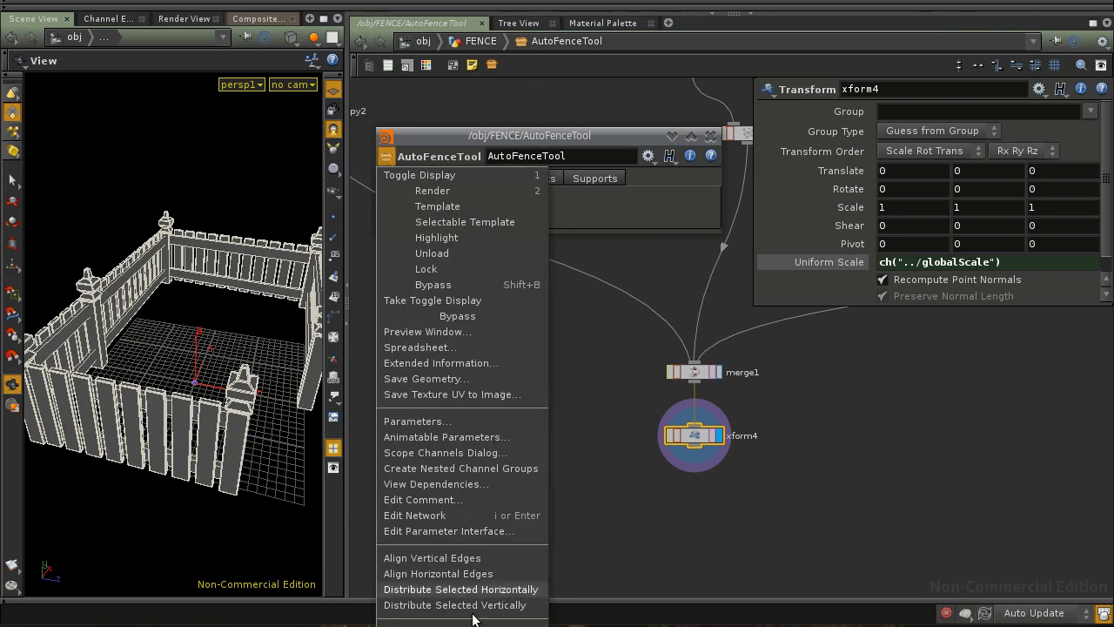
click(453, 625)
drag(627, 1, 455, 7)
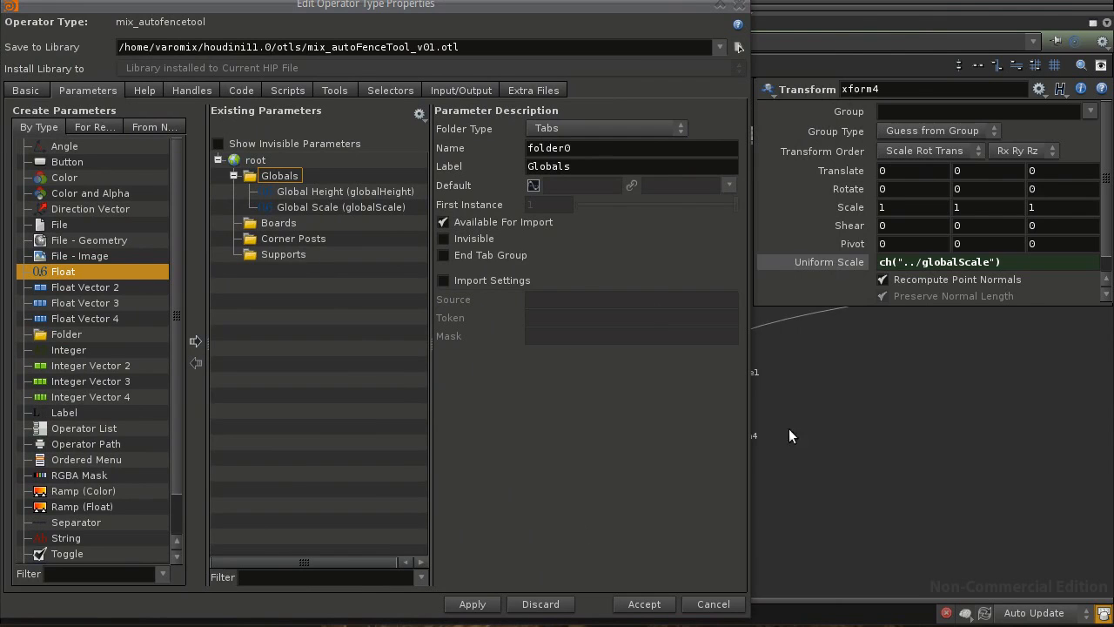
drag(673, 12, 527, 553)
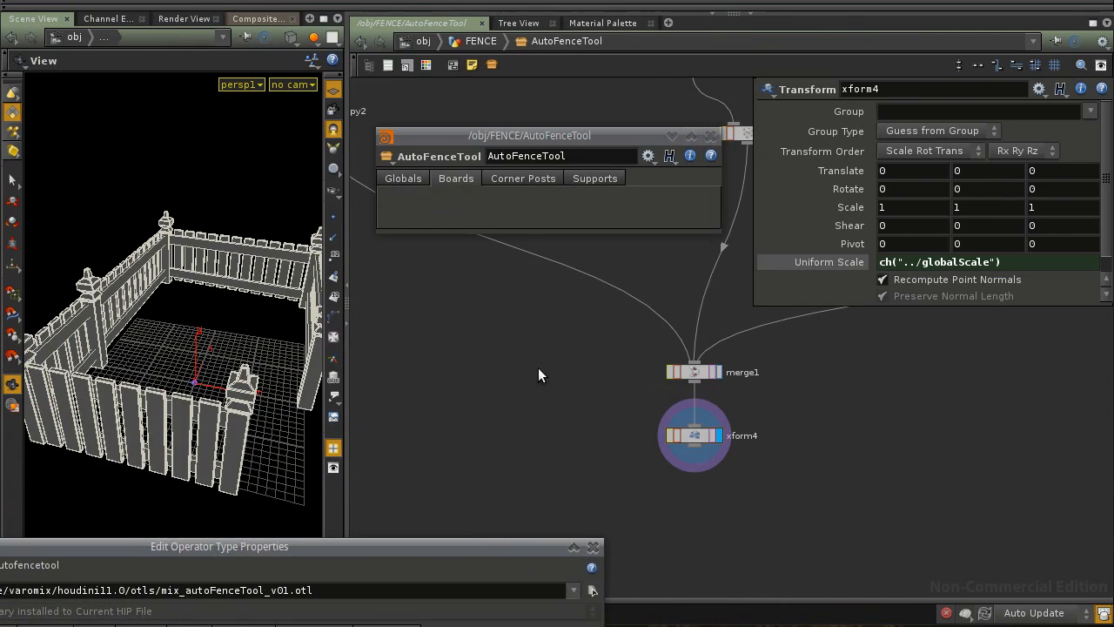
Close the floating AutoFenceTool parameter window and select the board_box node in the asset's network
click(712, 137)
middle_drag(583, 285, 704, 497)
middle_drag(623, 268, 661, 484)
middle_drag(437, 389, 736, 343)
click(546, 310)
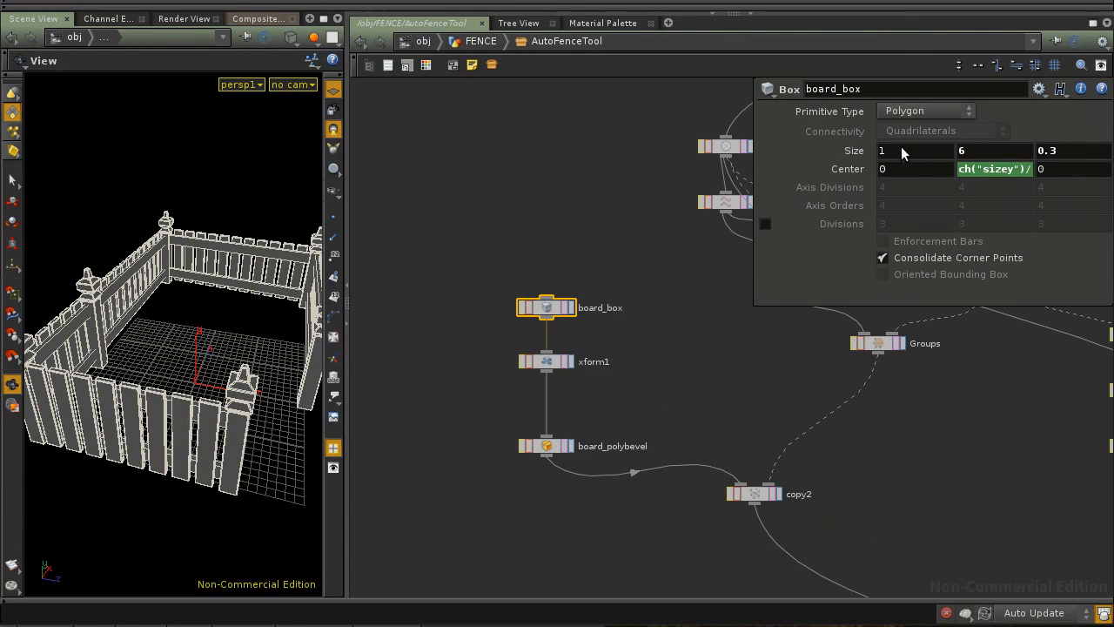
Try different X sizes on board_box to see the board width change, undoing each change
mouse_move(896, 150)
middle_down()
mouse_move(909, 117)
mouse_move(926, 129)
mouse_move(897, 155)
middle_up()
key(ctrl+z)
drag(174, 374, 262, 374)
mouse_move(913, 153)
middle_down()
mouse_move(916, 164)
mouse_move(964, 160)
mouse_move(931, 164)
mouse_move(910, 151)
middle_up()
key(ctrl+z)
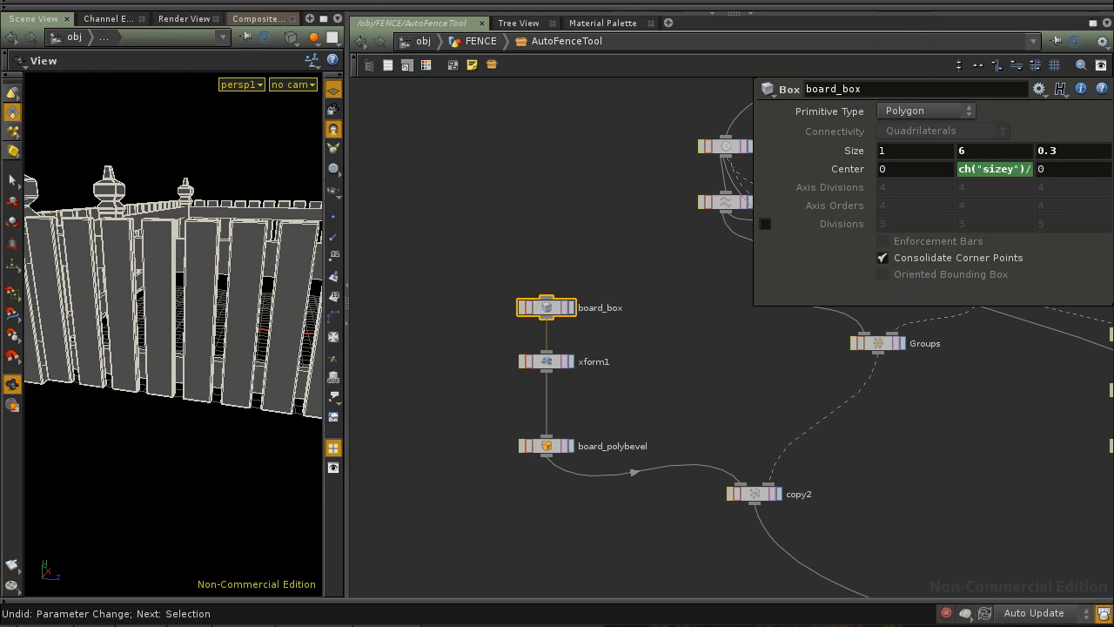
Bring the Edit Operator Type Properties window back beside board_box's parameters and keep it always on top
drag(431, 541, 563, 5)
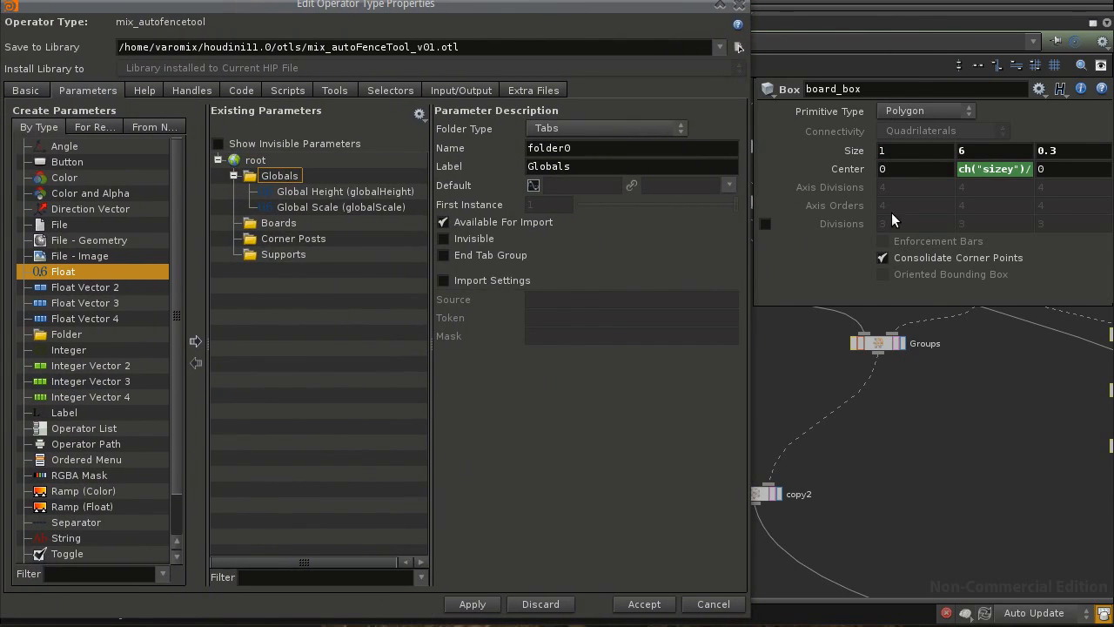
click(896, 151)
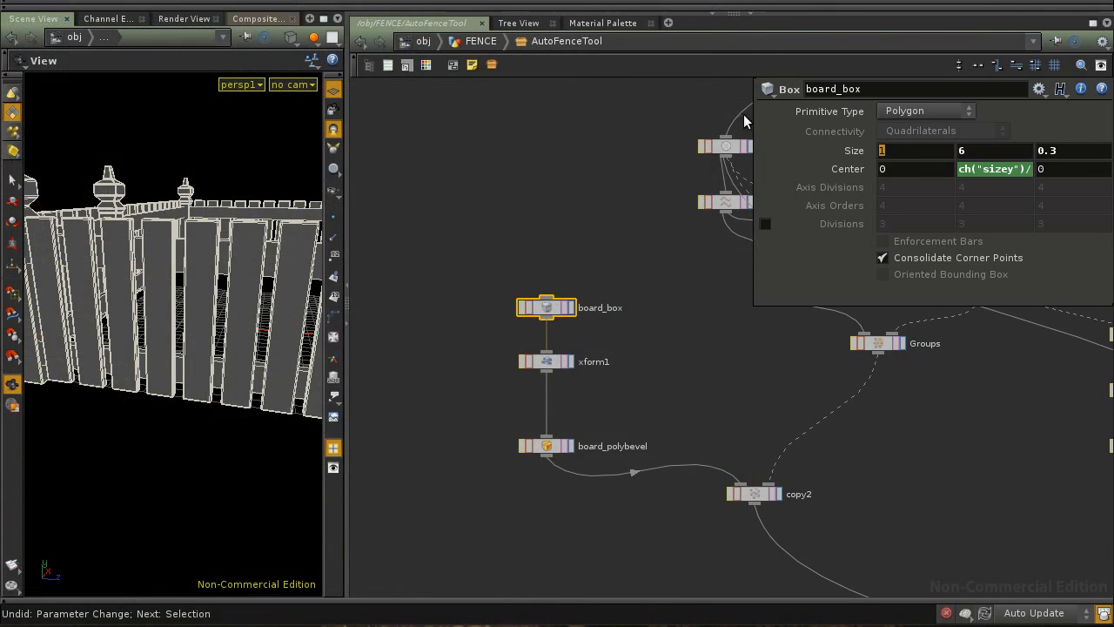
click(637, 141)
key(alt+Tab)
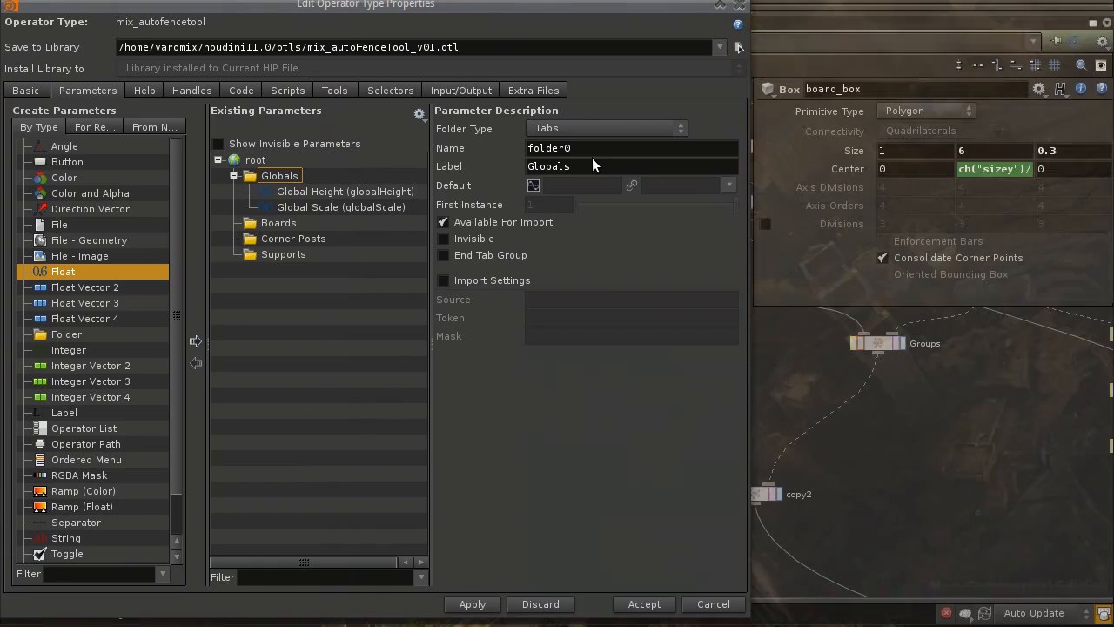
click(14, 8)
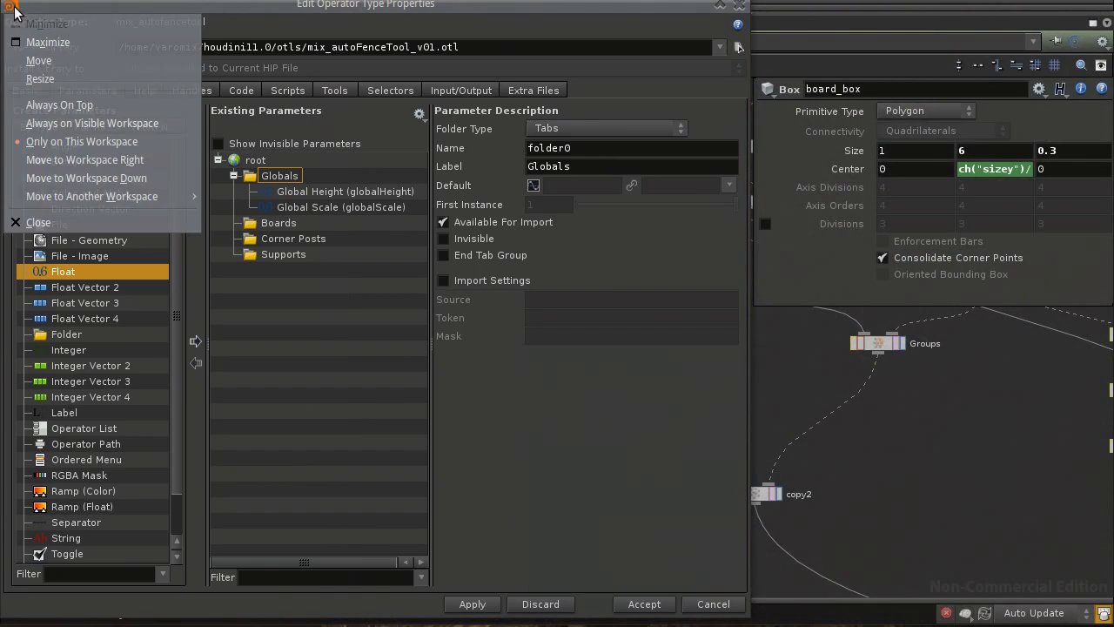
click(72, 102)
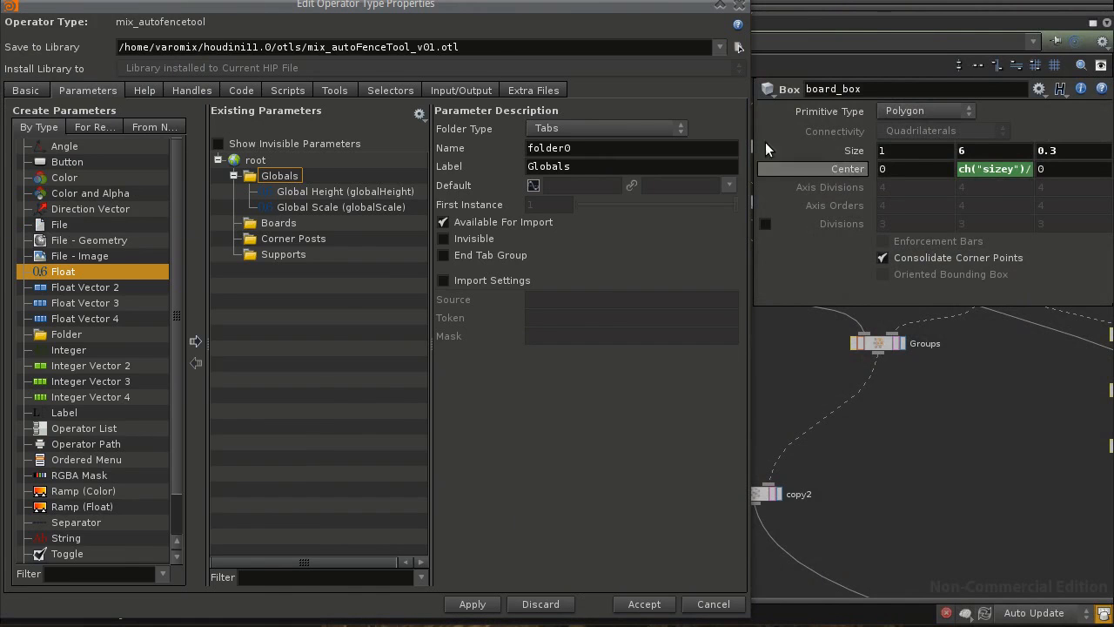
Try adding board_box's Size X directly into the Boards folder of the asset's parameters, and delete the added parameter
click(907, 151)
drag(746, 166, 294, 222)
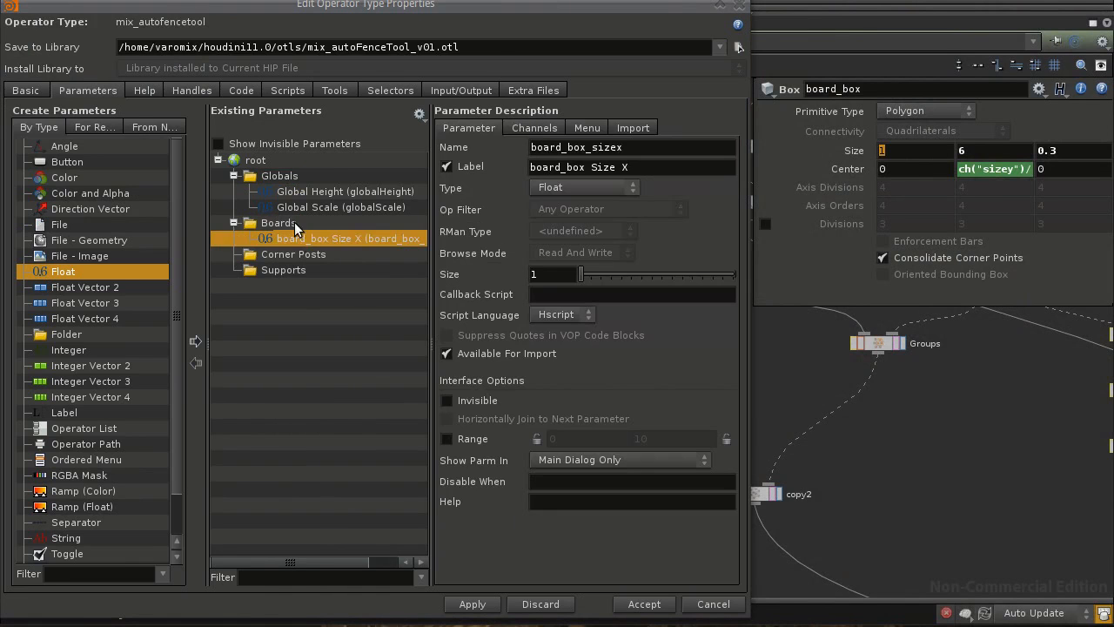
click(346, 235)
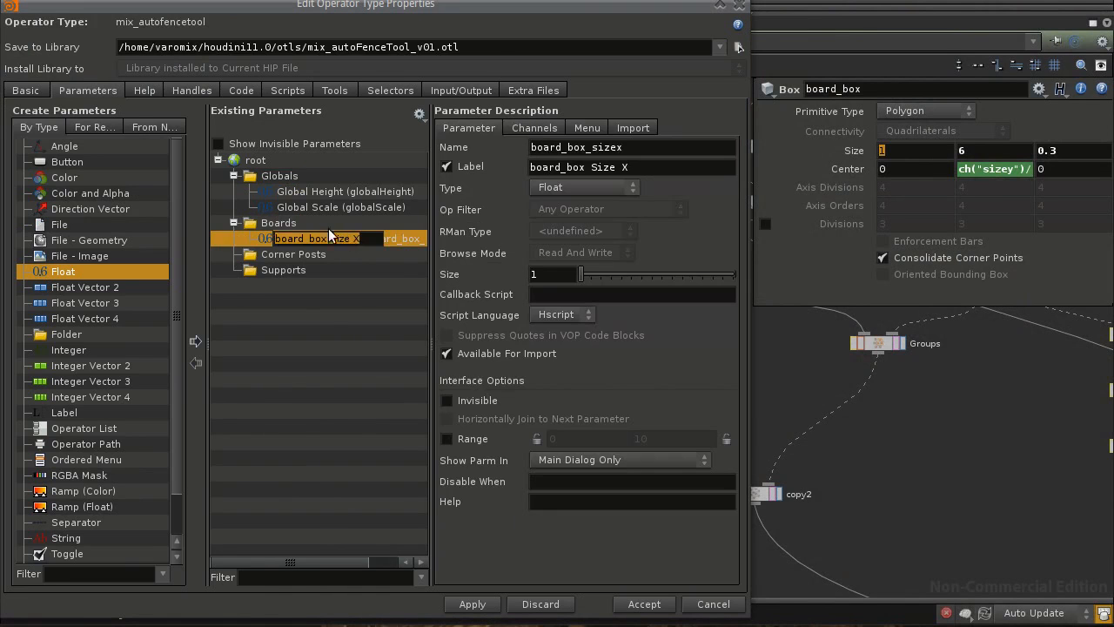
click(278, 220)
click(312, 238)
key(Delete)
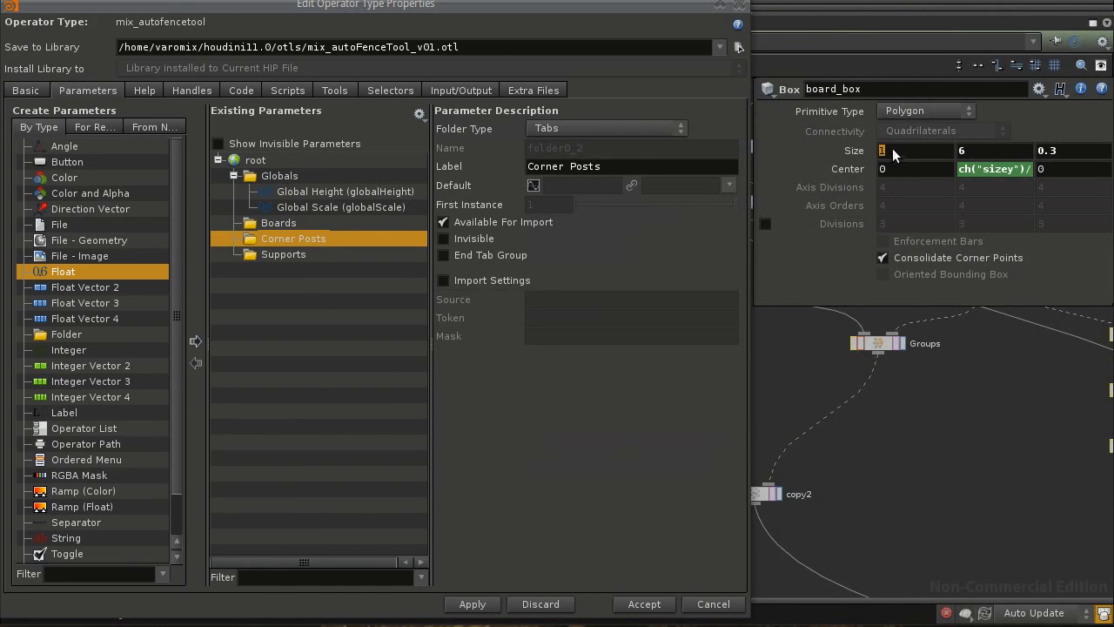
Export board_box's Size X parameter to the asset's type properties and move it into the Boards folder
right_click(893, 150)
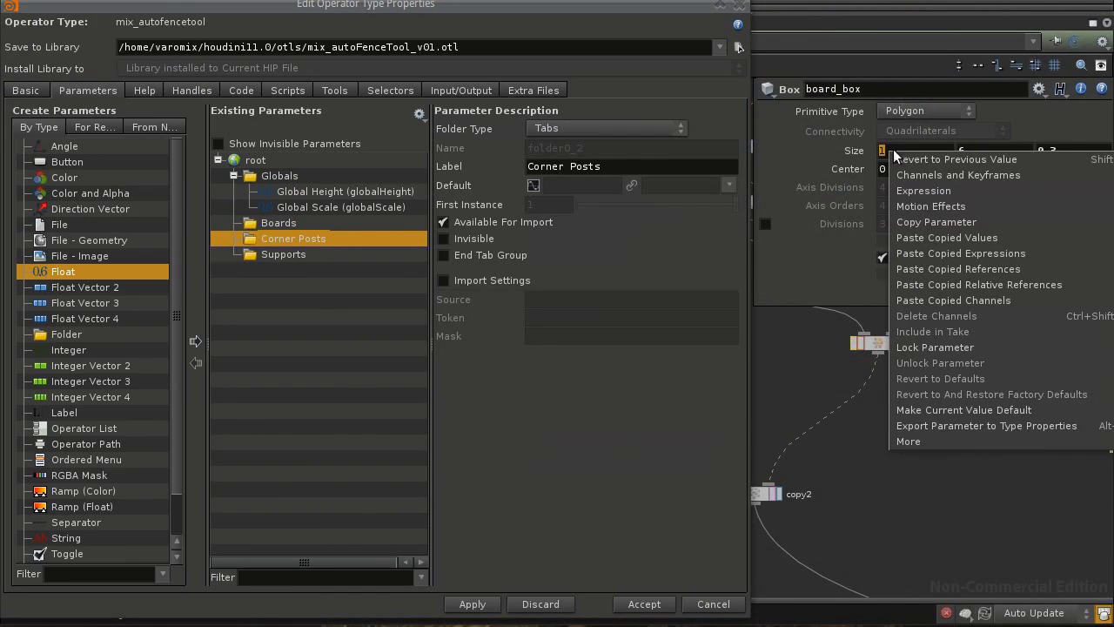
click(989, 427)
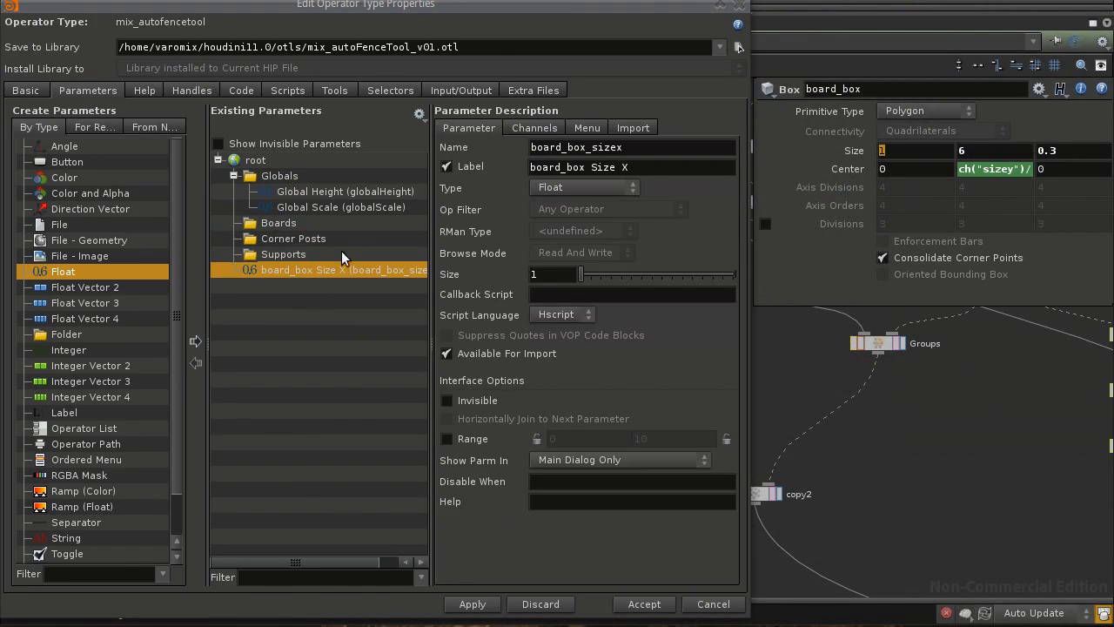
drag(291, 271, 285, 220)
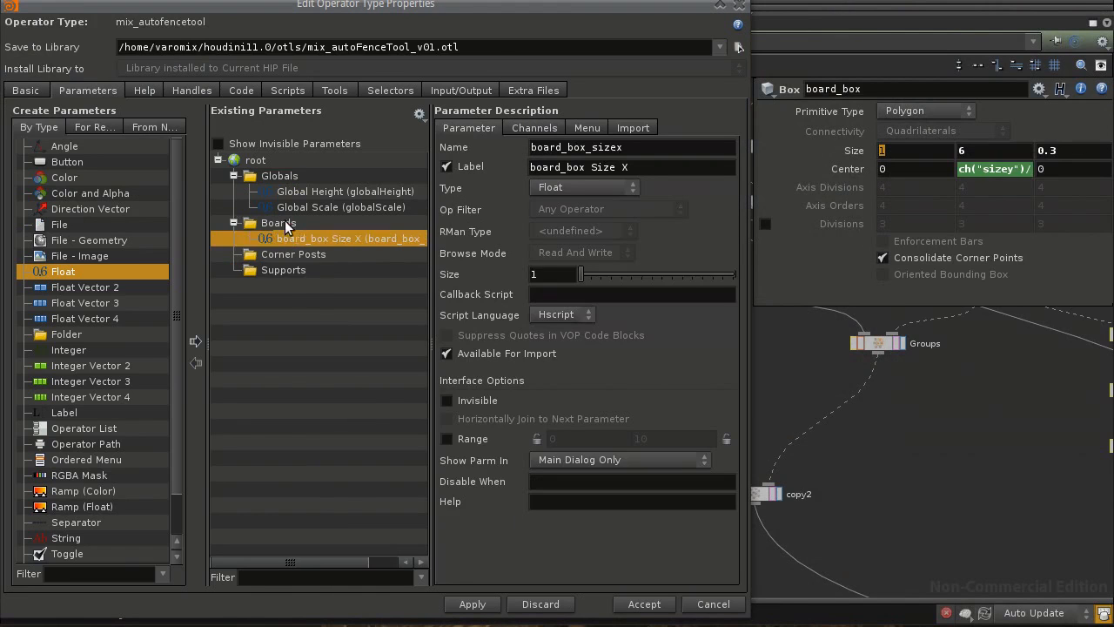
click(286, 224)
click(295, 235)
Name the exported Size X parameter boardWidth, label it Board Width, and apply the type properties
drag(631, 148, 492, 148)
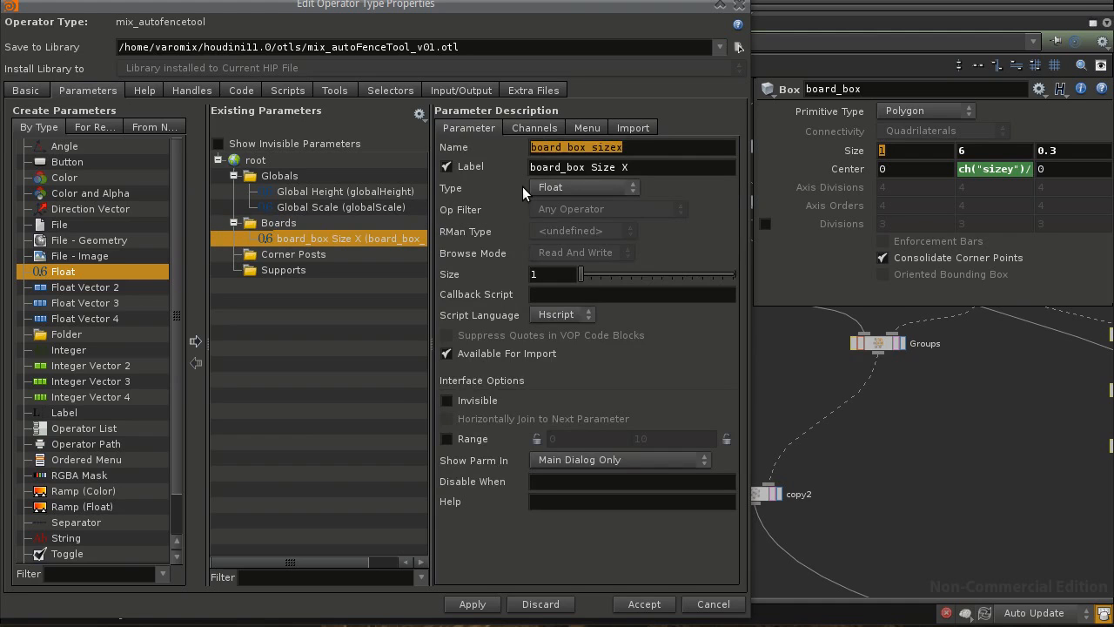
text(boardWidth)
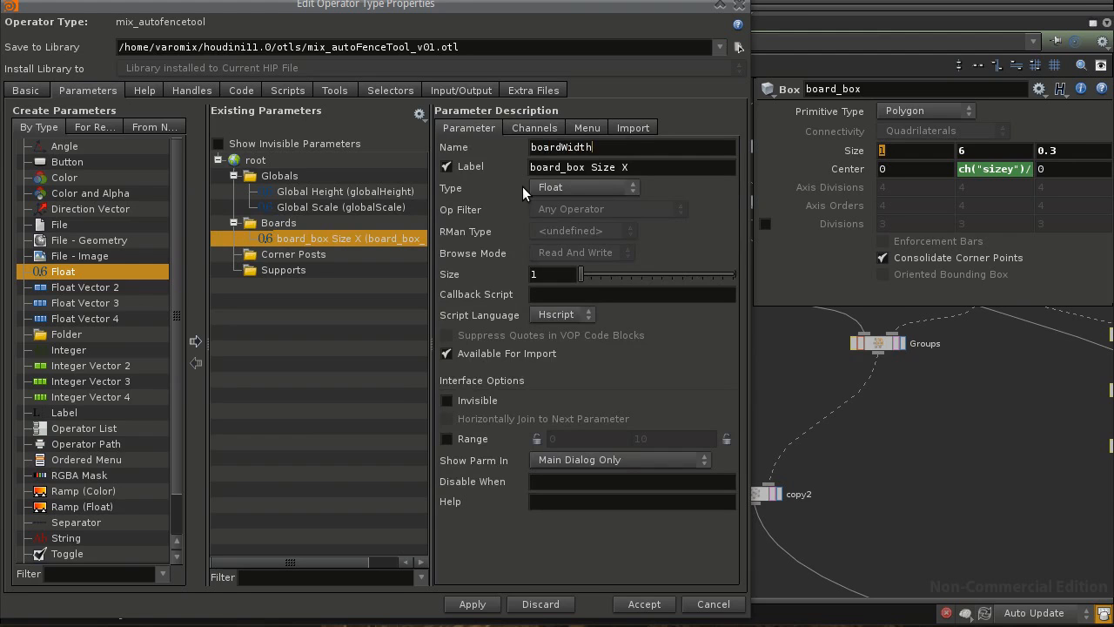
key(Tab)
text(Board Width)
key(Return)
mouse_move(288, 231)
mouse_down()
mouse_move(288, 323)
mouse_move(287, 185)
mouse_move(293, 214)
mouse_move(289, 176)
mouse_move(291, 299)
mouse_move(289, 186)
mouse_move(271, 162)
mouse_move(288, 266)
mouse_move(273, 221)
mouse_up()
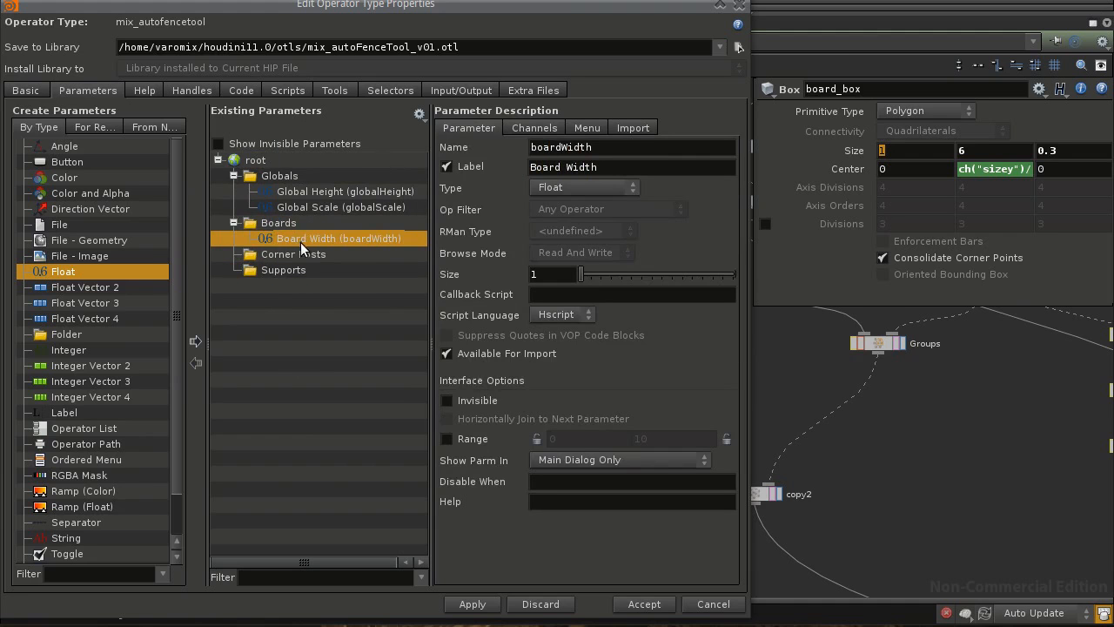
click(471, 605)
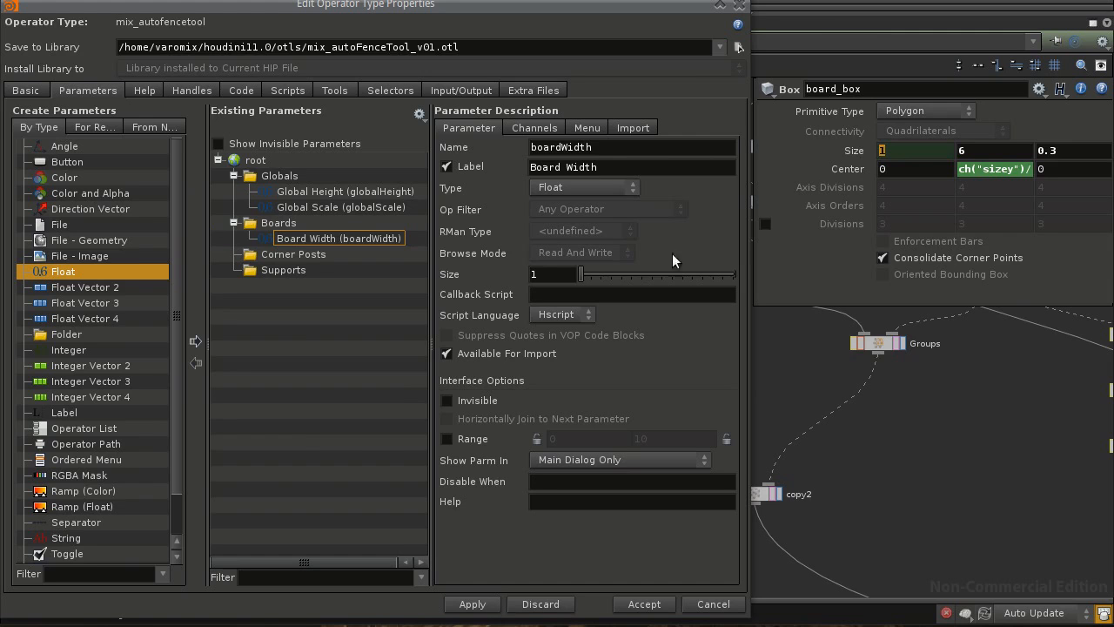
Check the channel reference in board_box's Size X expression against the boardWidth name, and close the type properties
click(861, 150)
drag(901, 153, 926, 145)
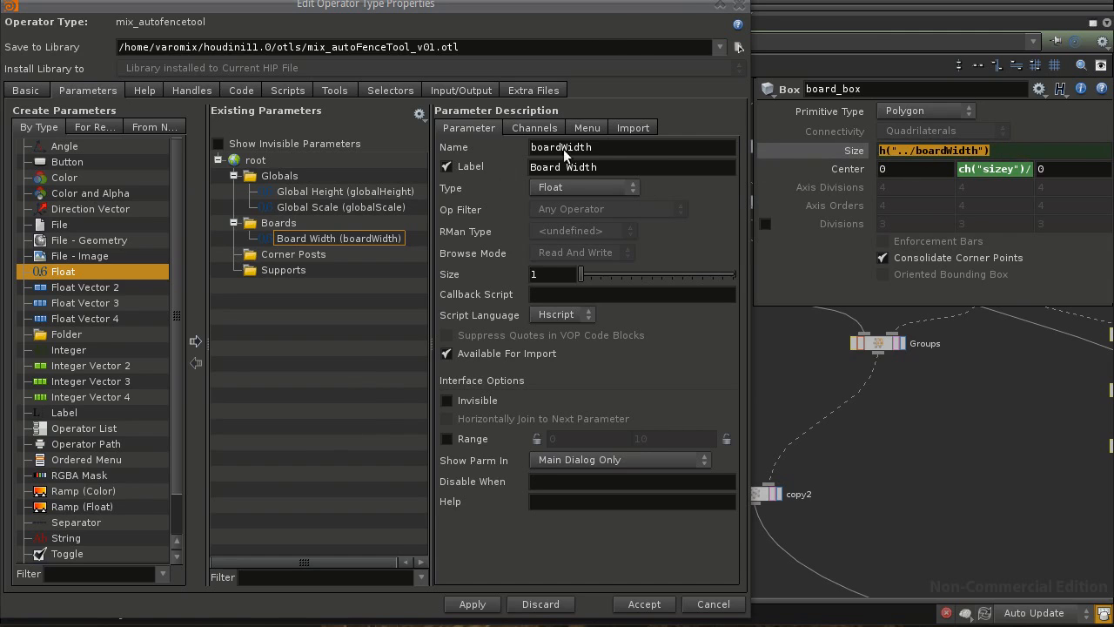
click(721, 5)
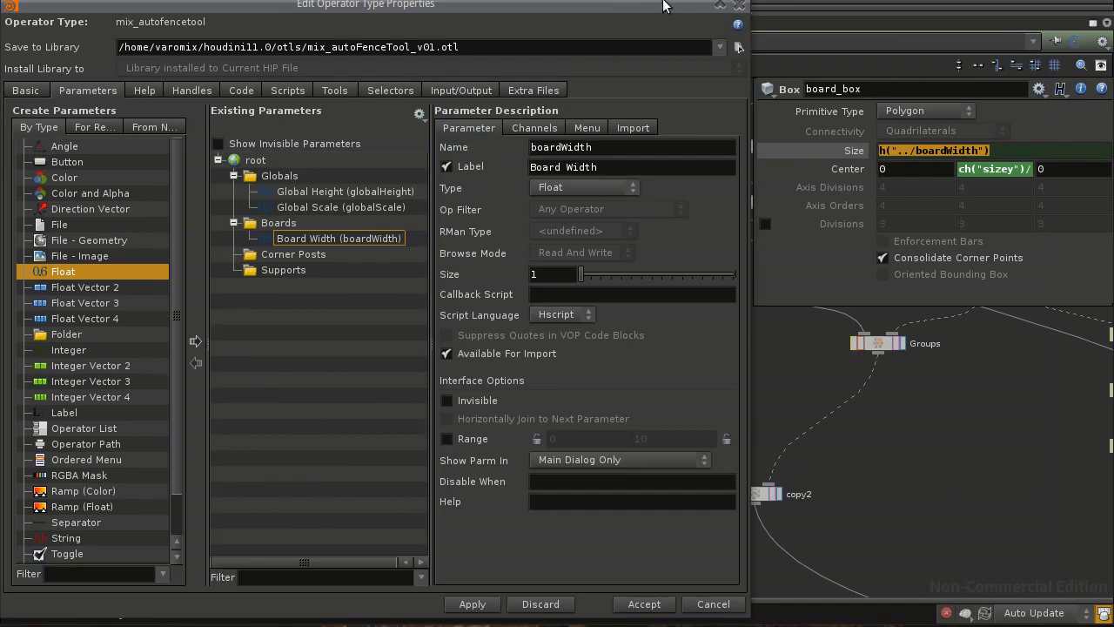
click(739, 6)
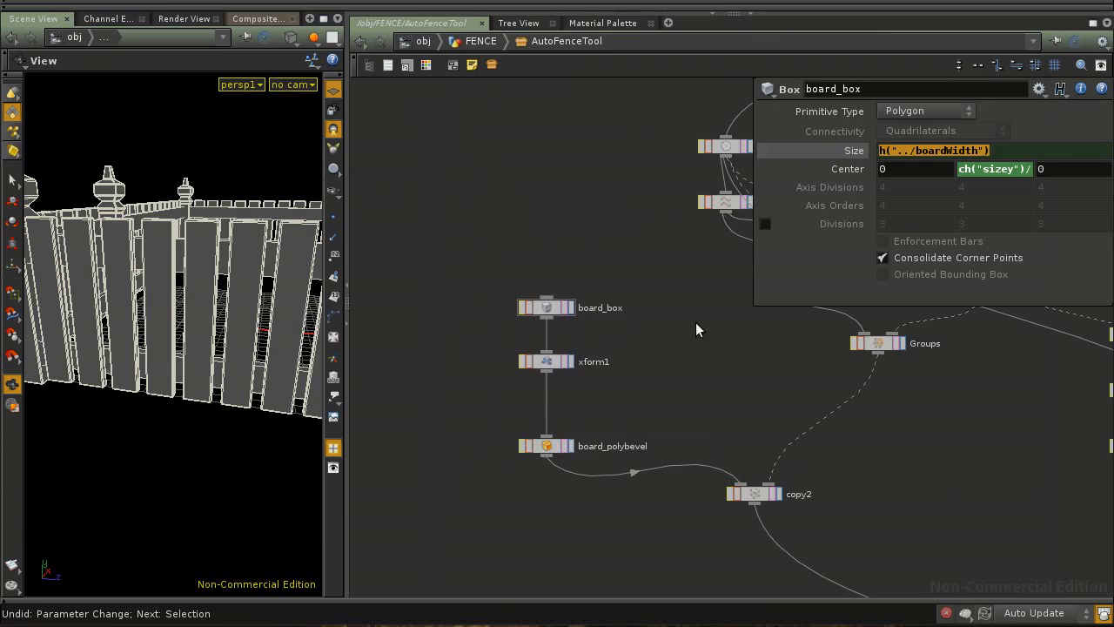
Go up to the FENCE network, test AutoFenceTool's Board Width at 0, and reset it to 1
key(u)
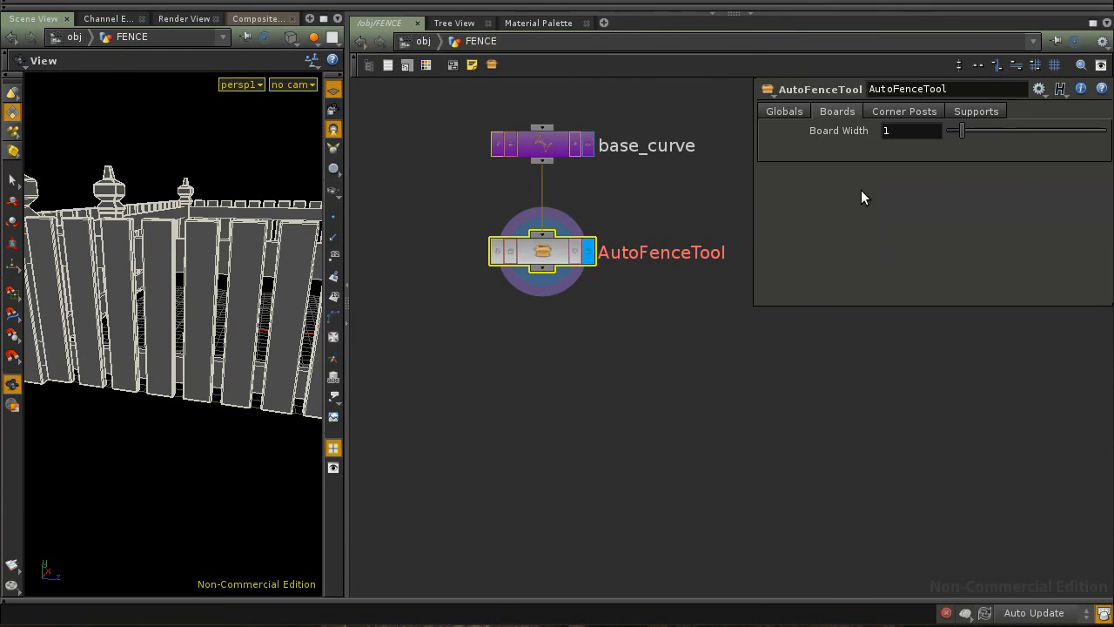
drag(965, 131, 924, 123)
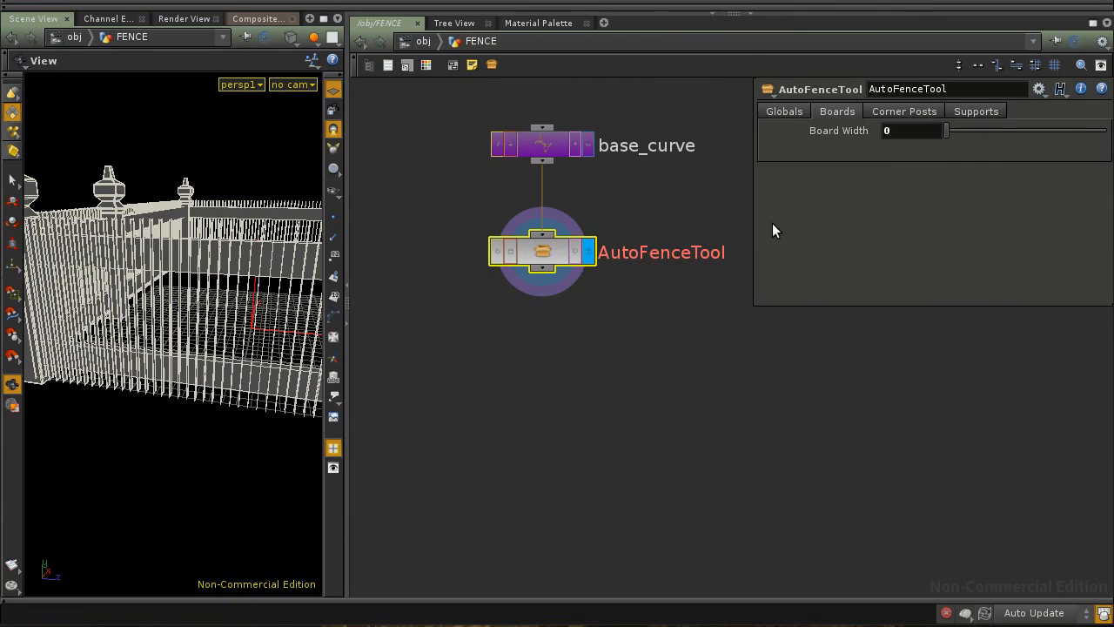
middle_drag(901, 132, 902, 159)
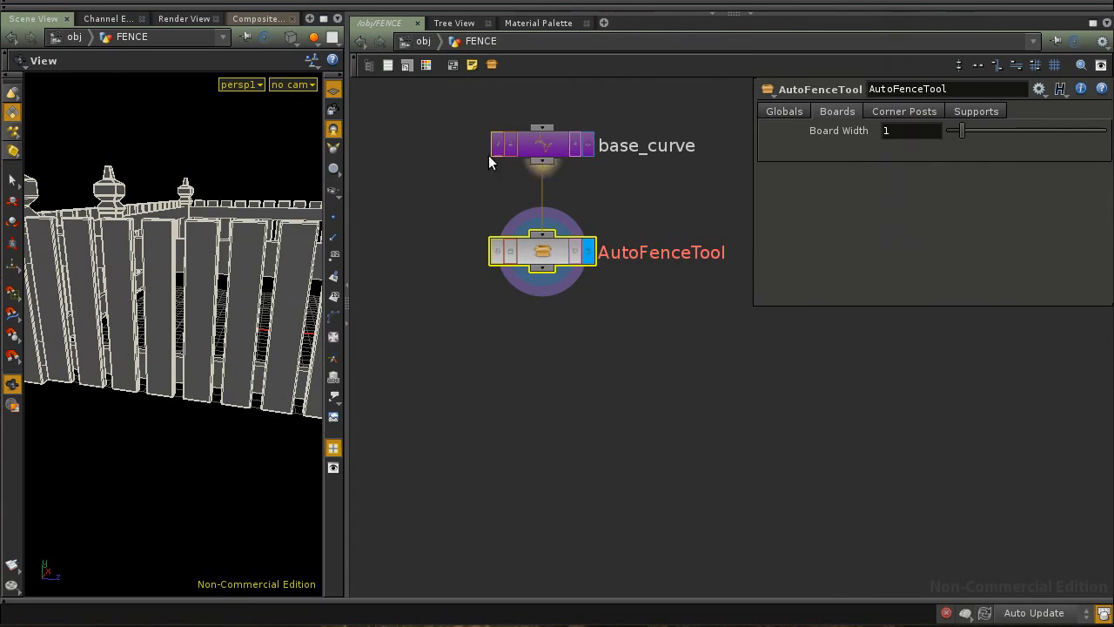
right_click(492, 47)
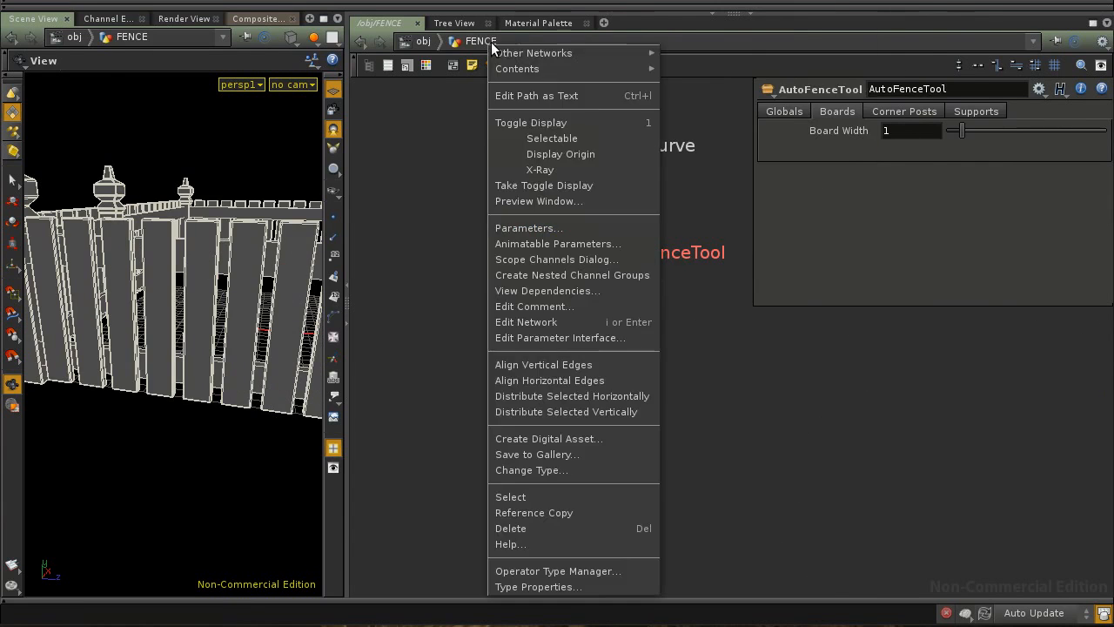
click(562, 587)
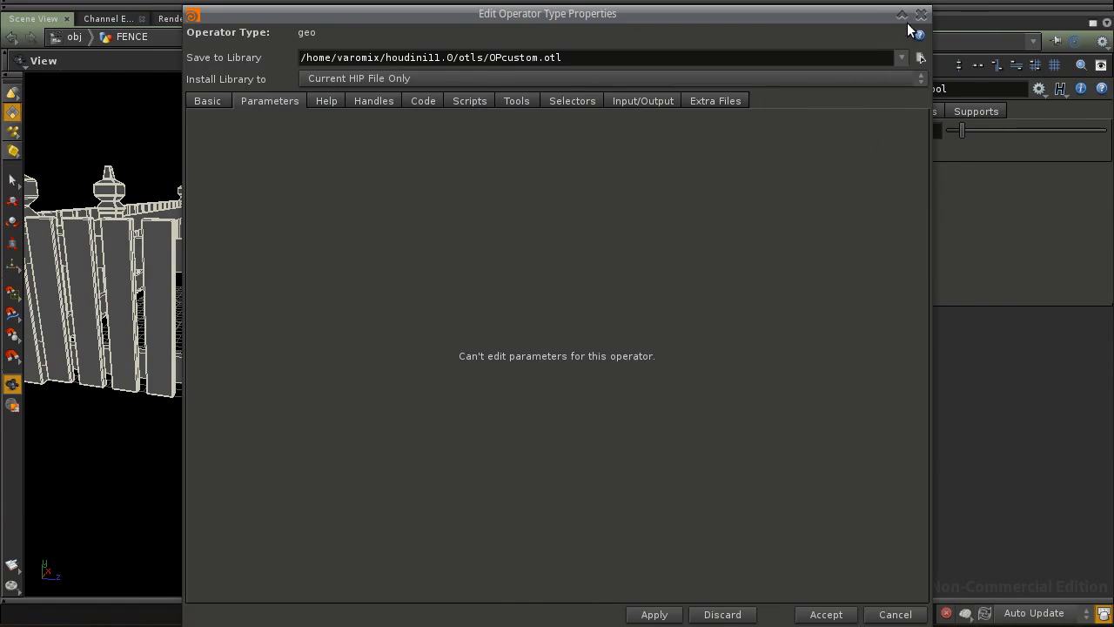
click(921, 13)
In AutoFenceTool's Type Properties, give Board Width a range with a locked minimum of 0.001 and a maximum of 5, and apply it
right_click(546, 251)
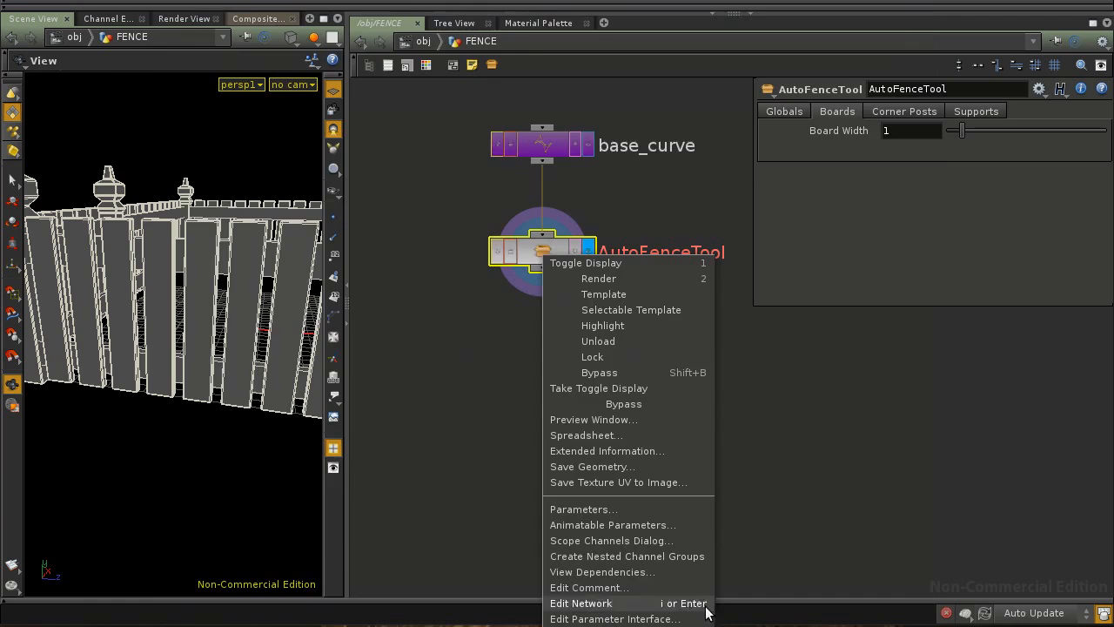
click(575, 609)
drag(457, 24, 285, 14)
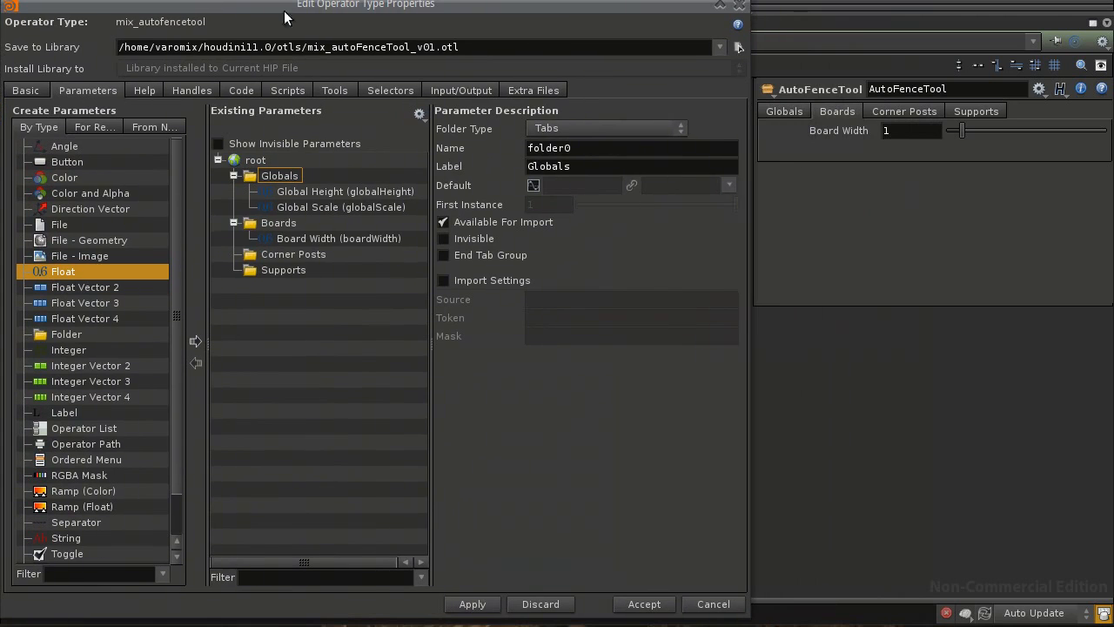
click(296, 239)
text(.001)
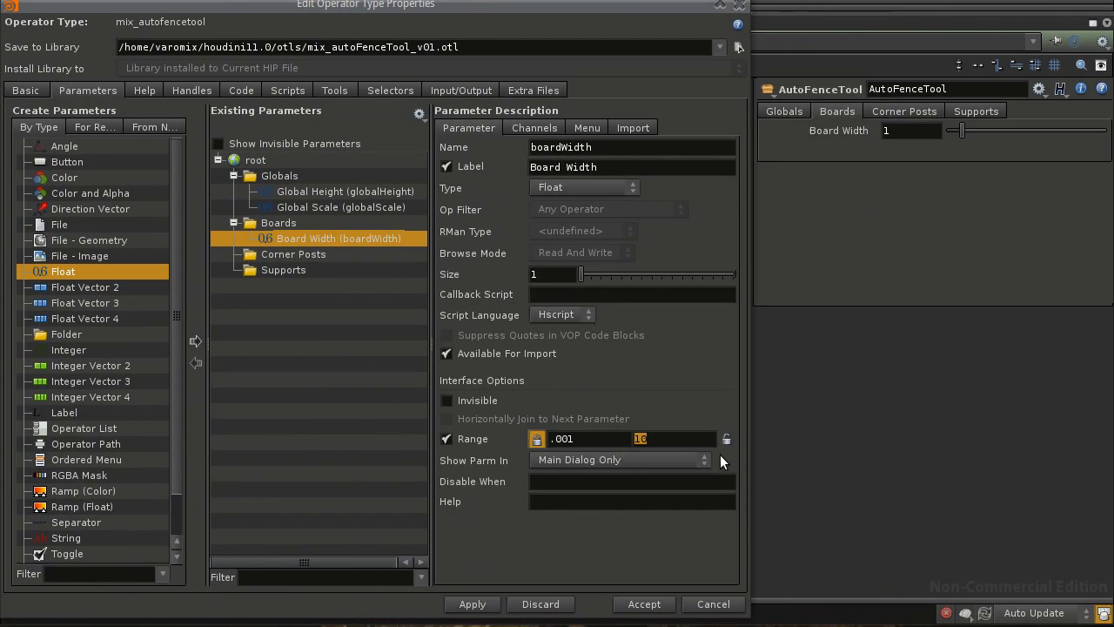
text(5)
click(473, 604)
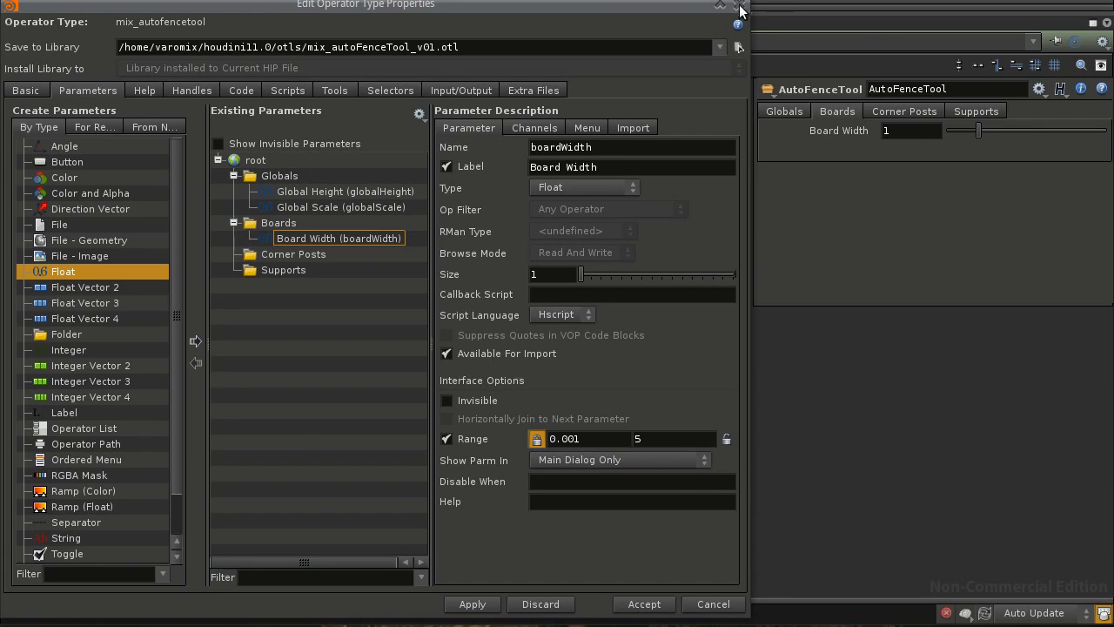
Close the type properties and go inside the AutoFenceTool network
click(739, 7)
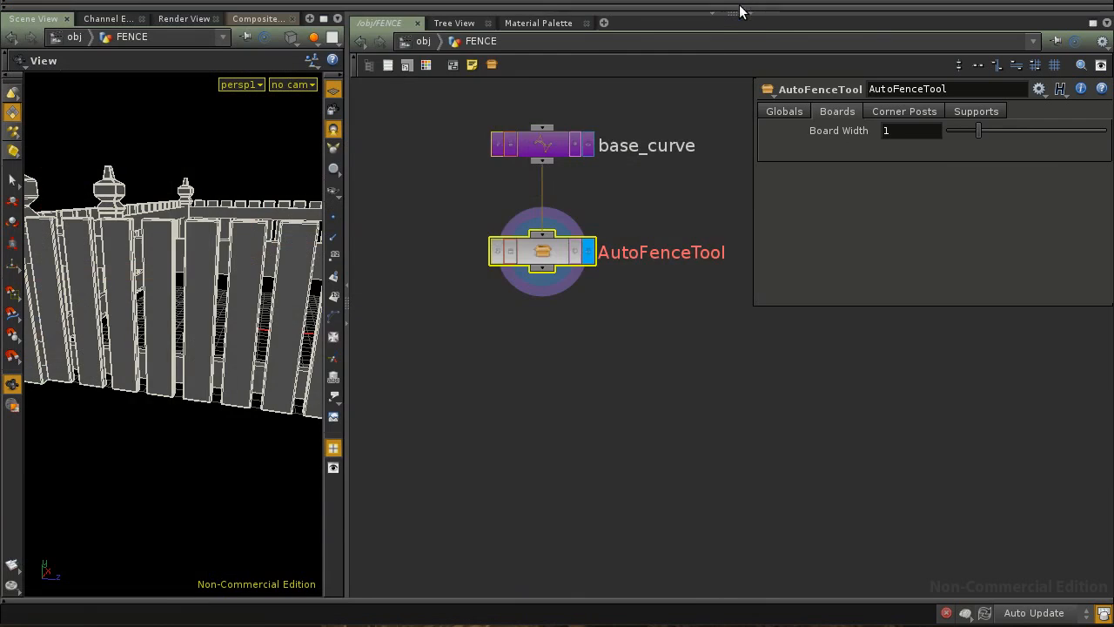
double_click(548, 249)
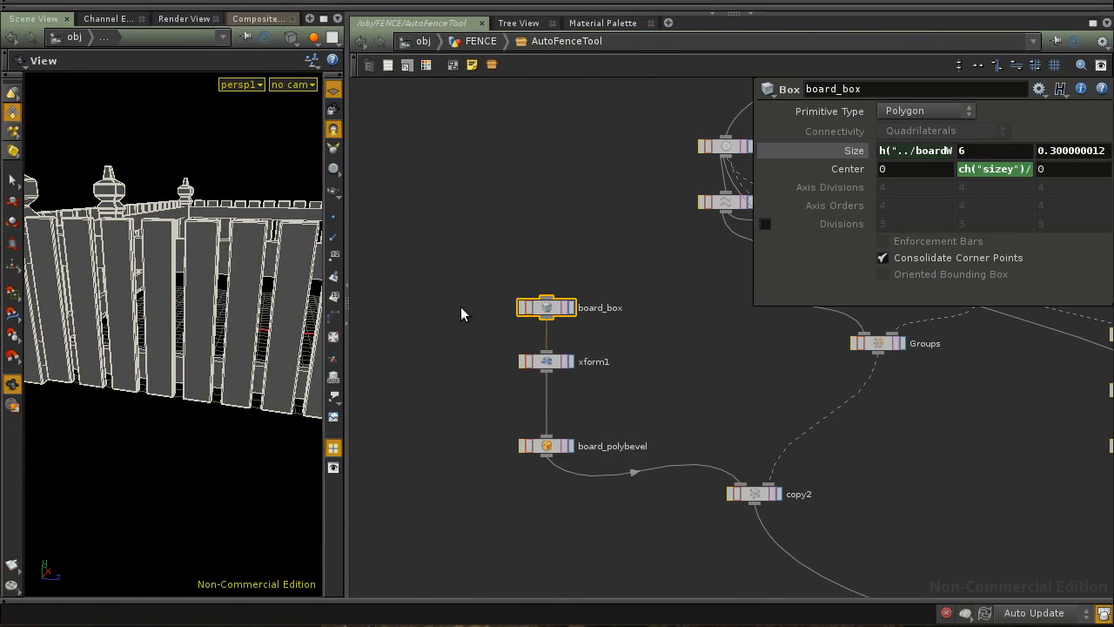
Try a different Size Y on board_box and undo the change
drag(180, 398, 278, 361)
middle_drag(975, 152, 1010, 151)
key(ctrl+z)
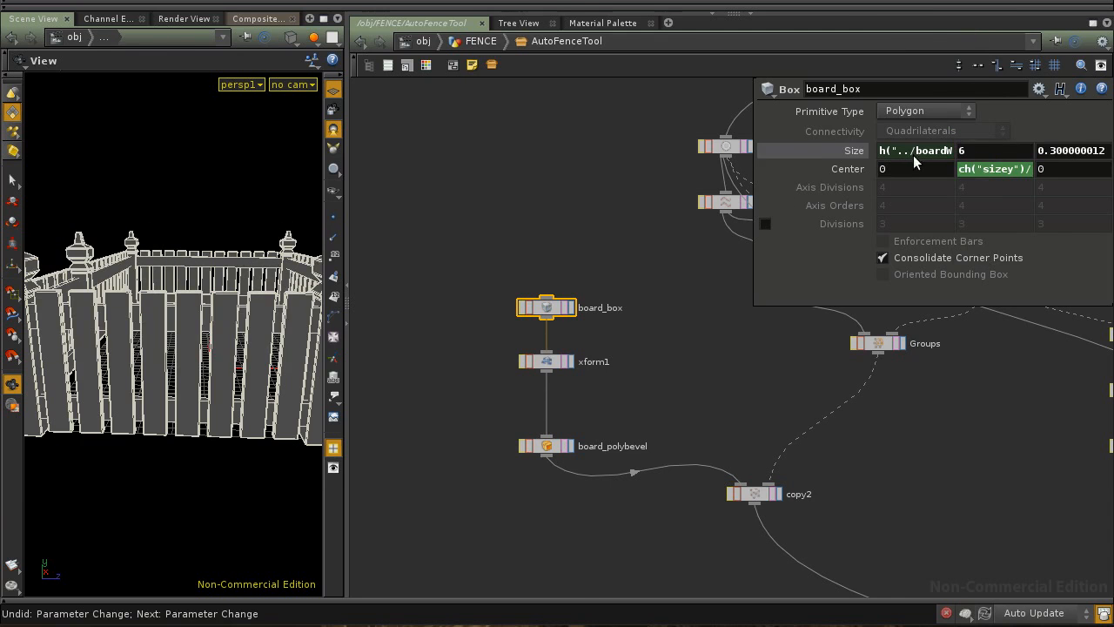
Open AutoFenceTool's Type Properties and export board_box's Size Y into the existing parameters as a new parameter
right_click(529, 47)
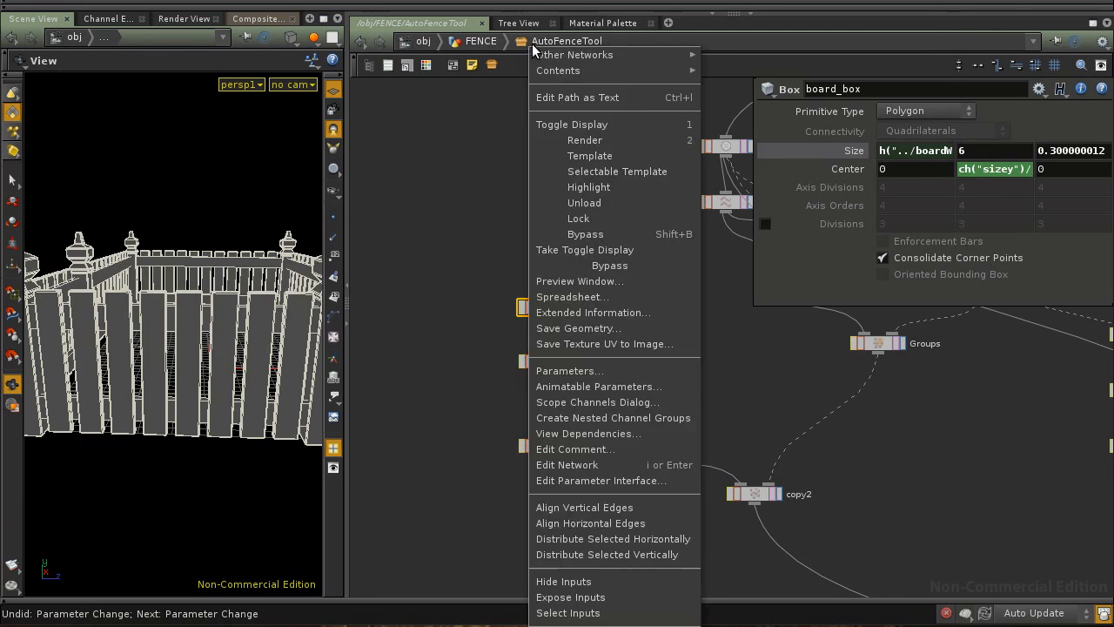
click(653, 625)
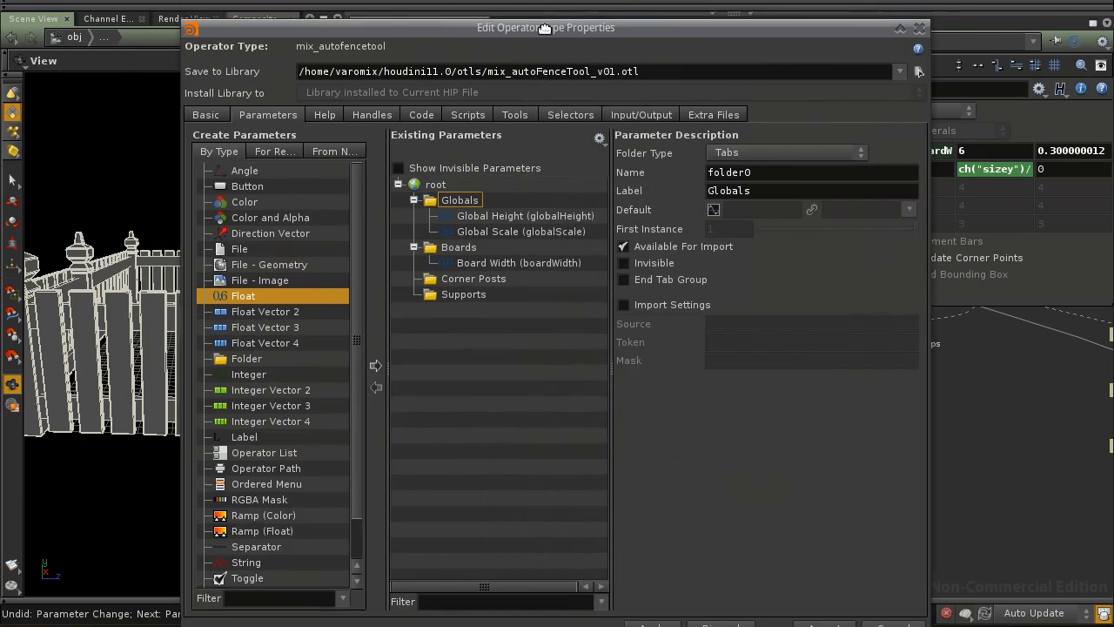
drag(555, 18, 370, 5)
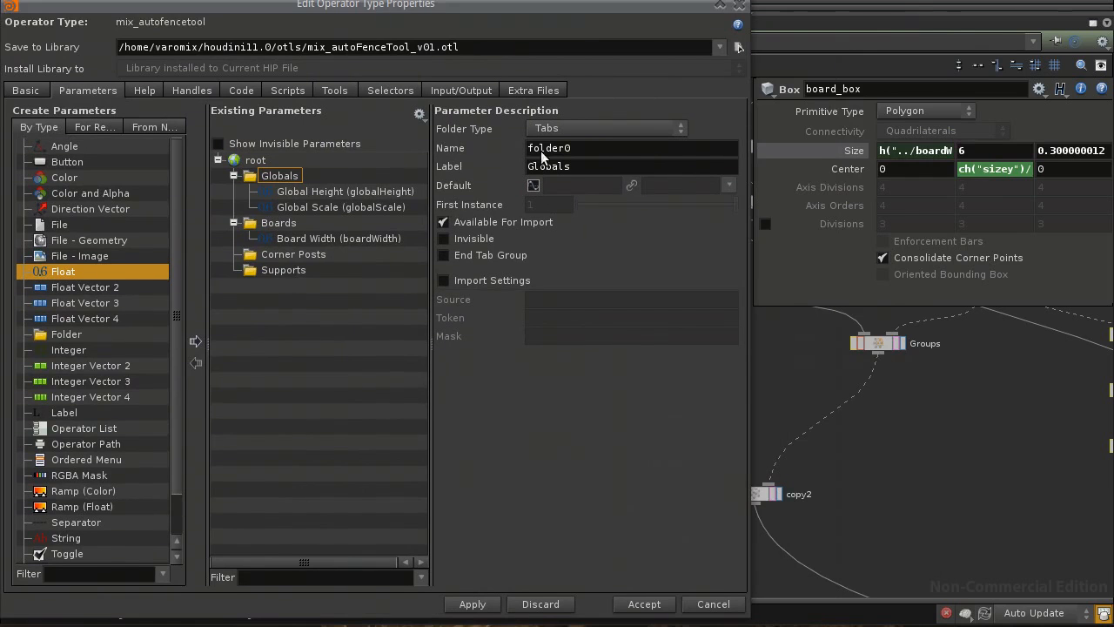
double_click(976, 148)
drag(882, 151, 313, 243)
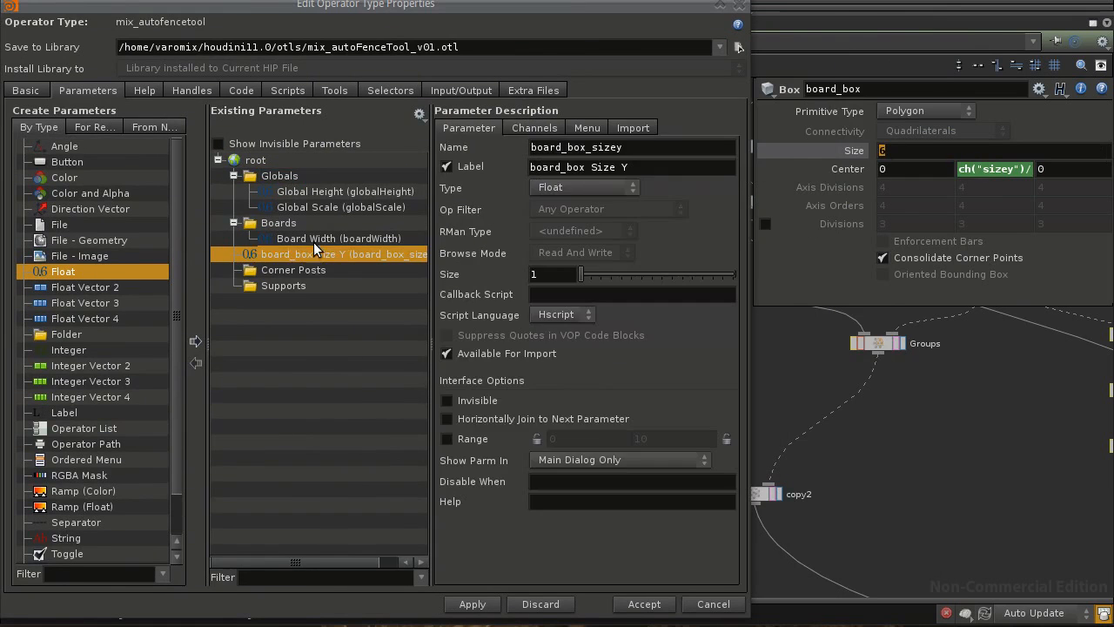
Name the exported Size Y parameter boardHeight and label it Board Height
double_click(594, 149)
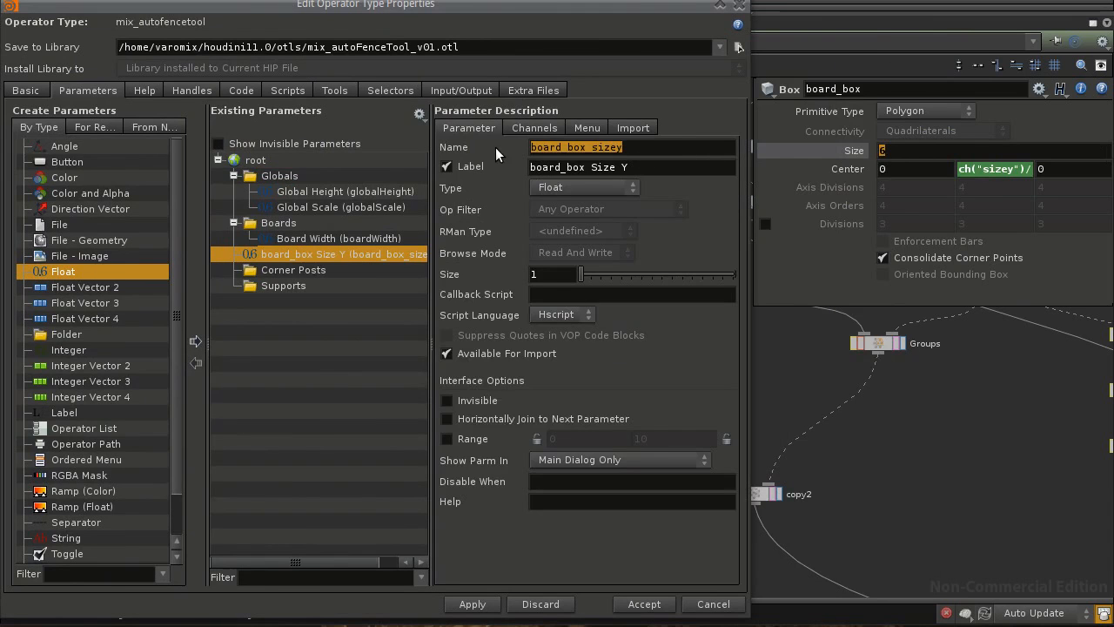
text(Boar)
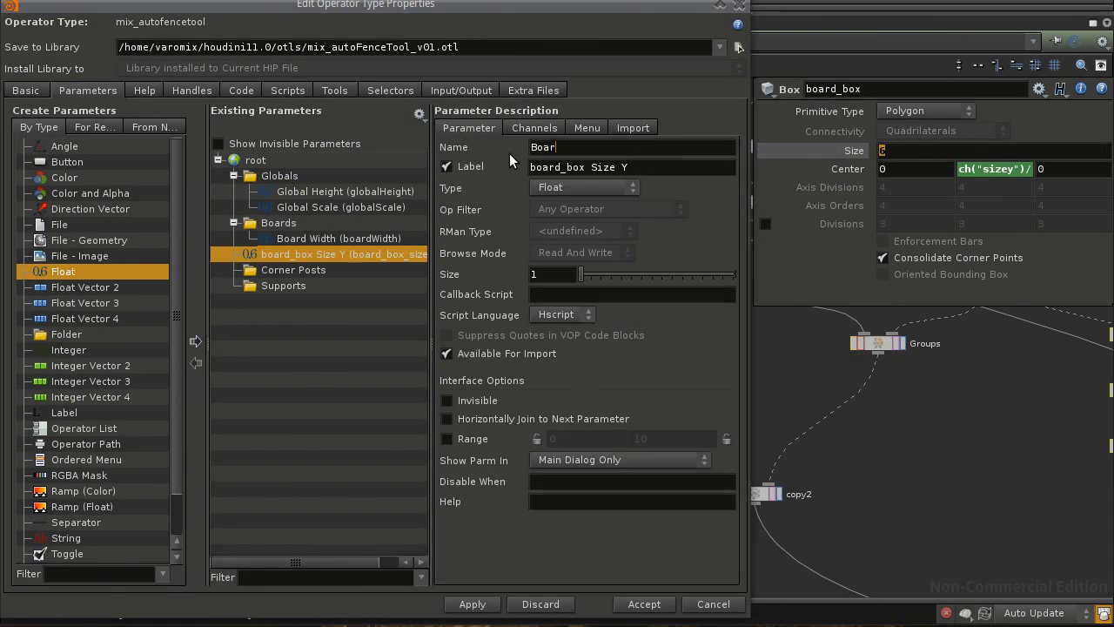
text(d_H)
key(BackSpace)
key(BackSpace)
key(BackSpace)
key(BackSpace)
key(BackSpace)
key(BackSpace)
key(BackSpace)
text(boardHeight)
key(Tab)
text(Board He)
text(ight)
key(Return)
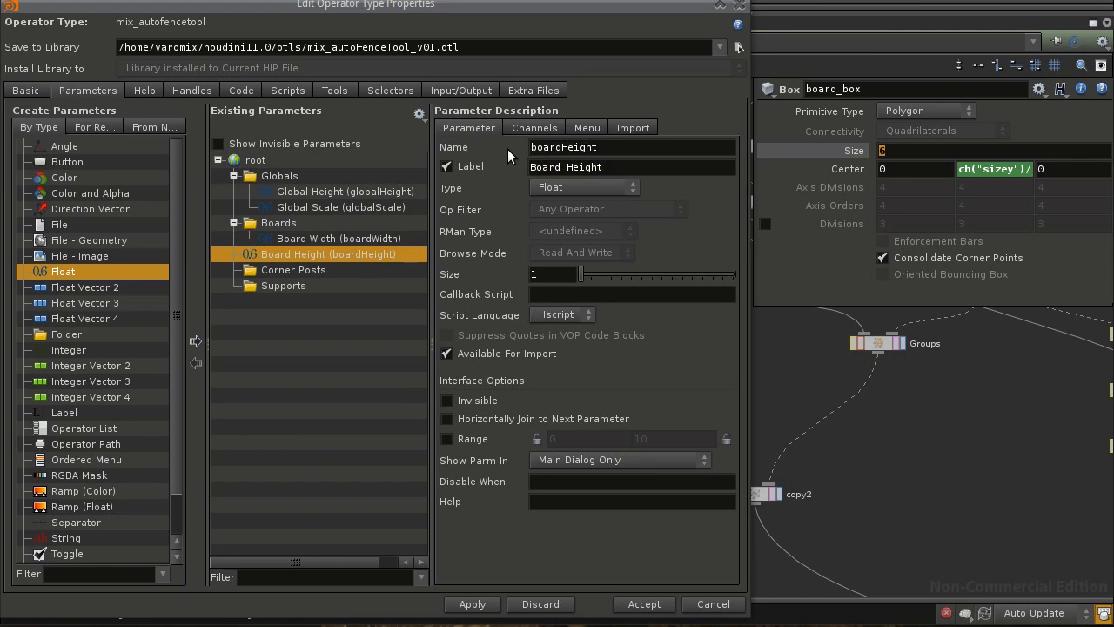
Give Board Height a range from a locked minimum of 0.001 to 10, place it in the Boards folder, and accept the type properties
click(498, 438)
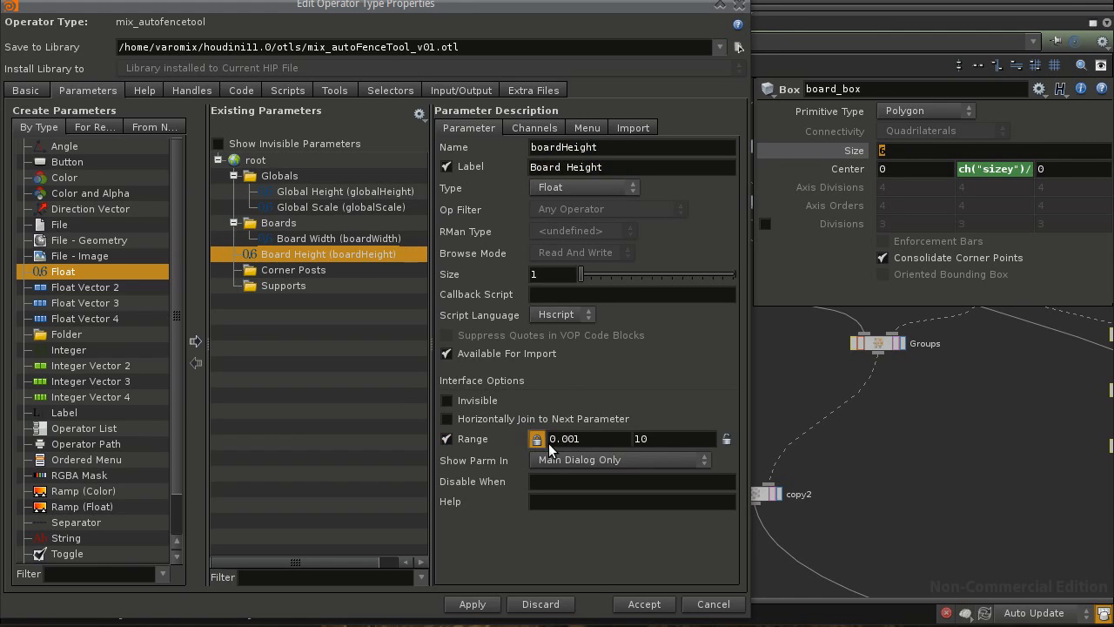
click(478, 604)
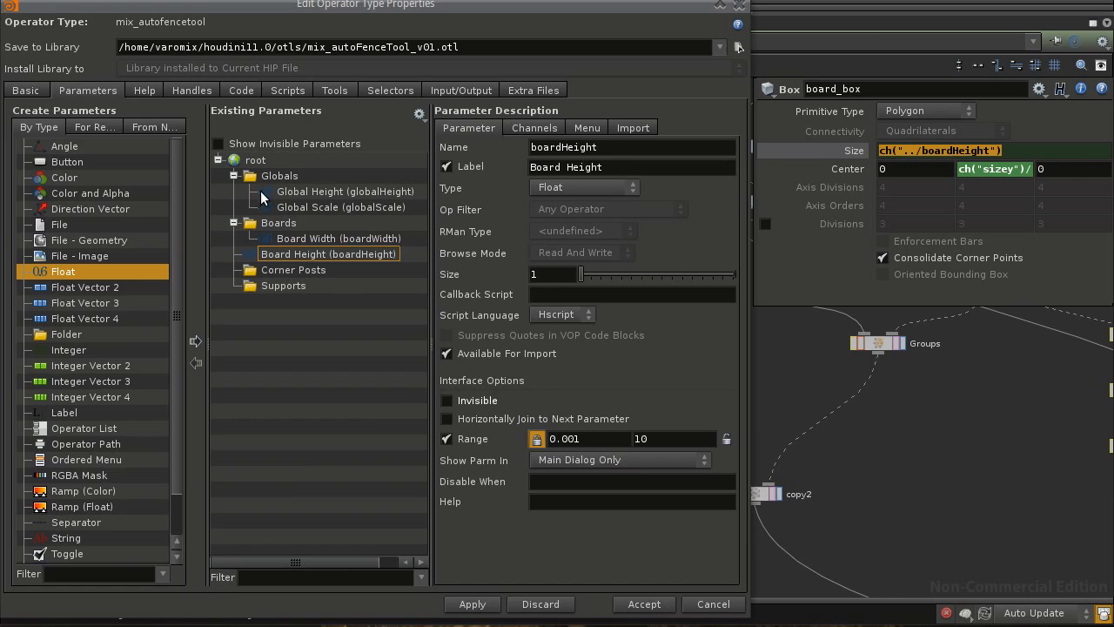
drag(282, 255, 270, 224)
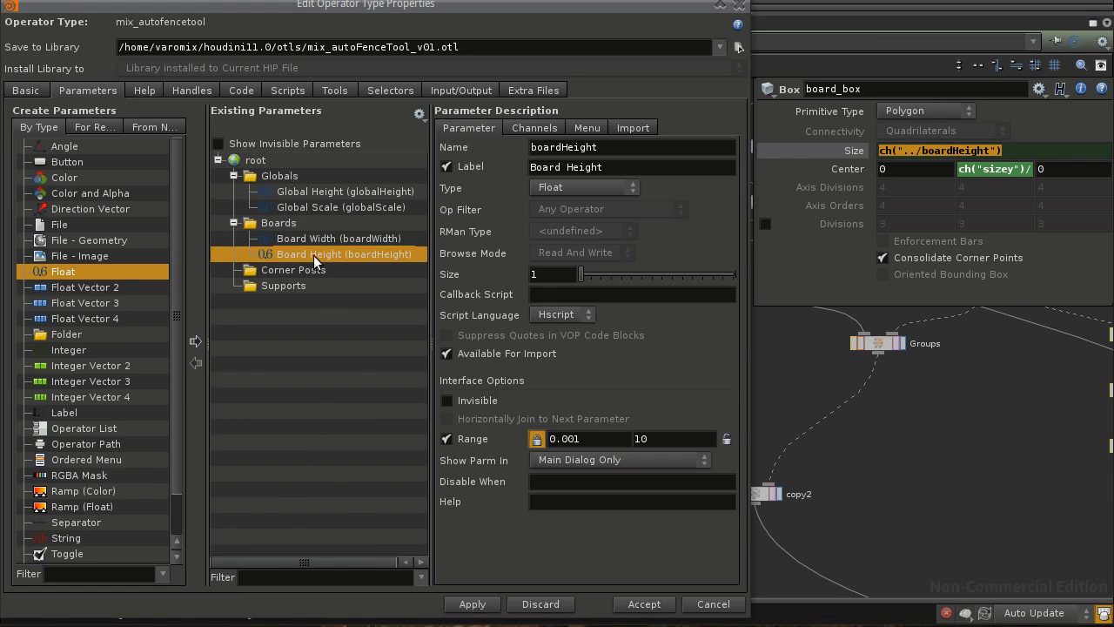
click(471, 604)
click(645, 604)
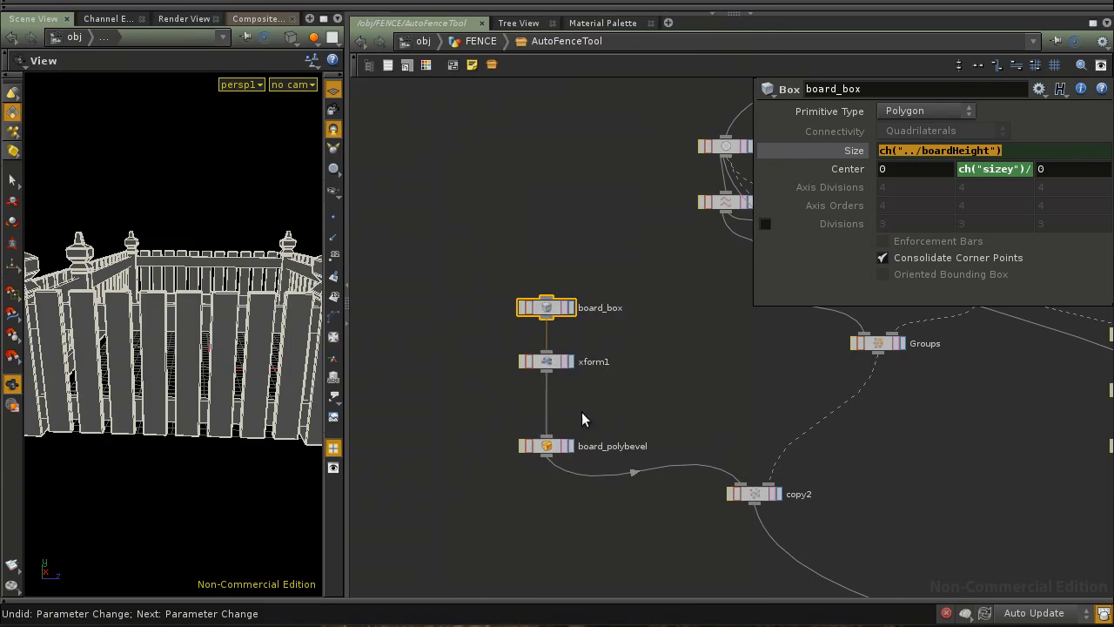
Test AutoFenceTool's Board Width at 1.55 and Board Height at 5.43, reset both to their defaults, and close the parameter window
right_click(544, 41)
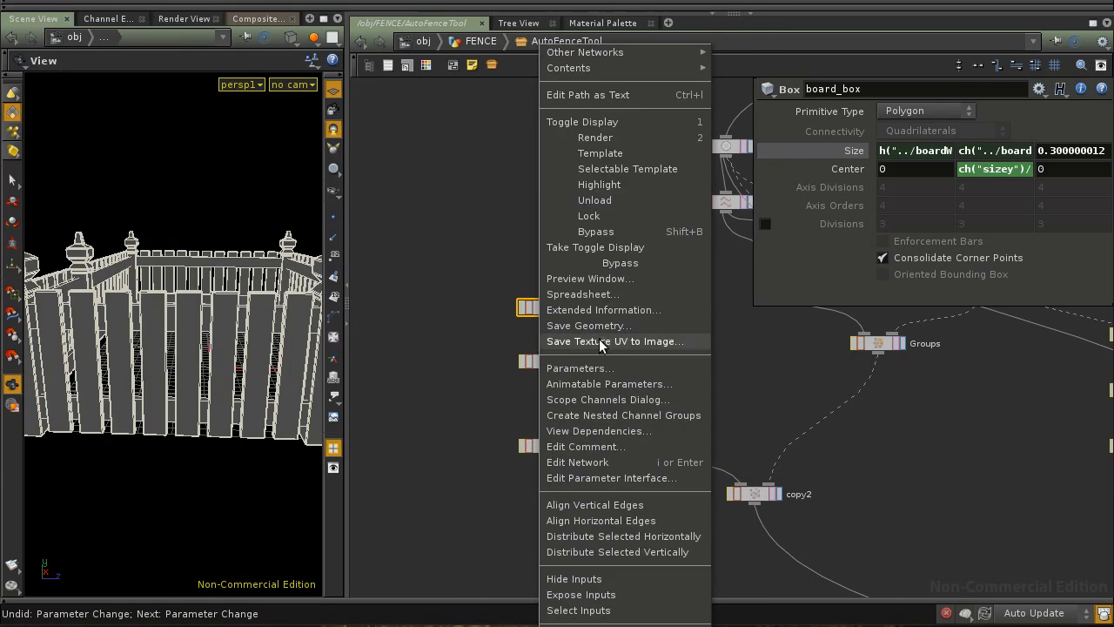
click(575, 368)
drag(596, 187, 591, 151)
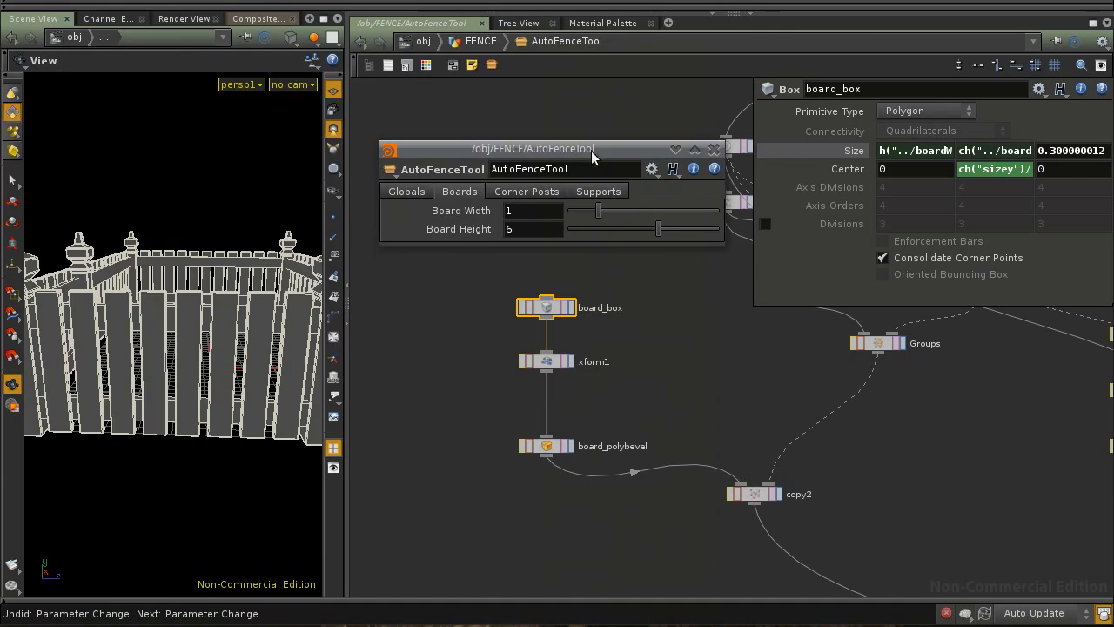
click(645, 229)
mouse_move(649, 226)
mouse_down()
mouse_move(607, 212)
mouse_move(650, 229)
mouse_up()
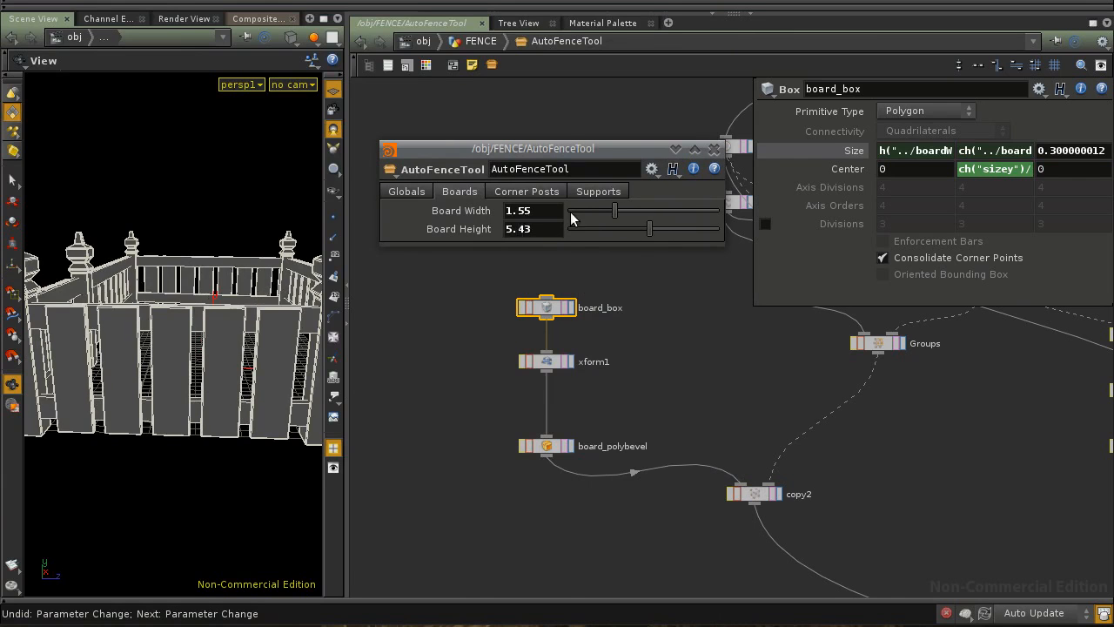
ctrl+middle_click(542, 213)
ctrl+middle_click(544, 232)
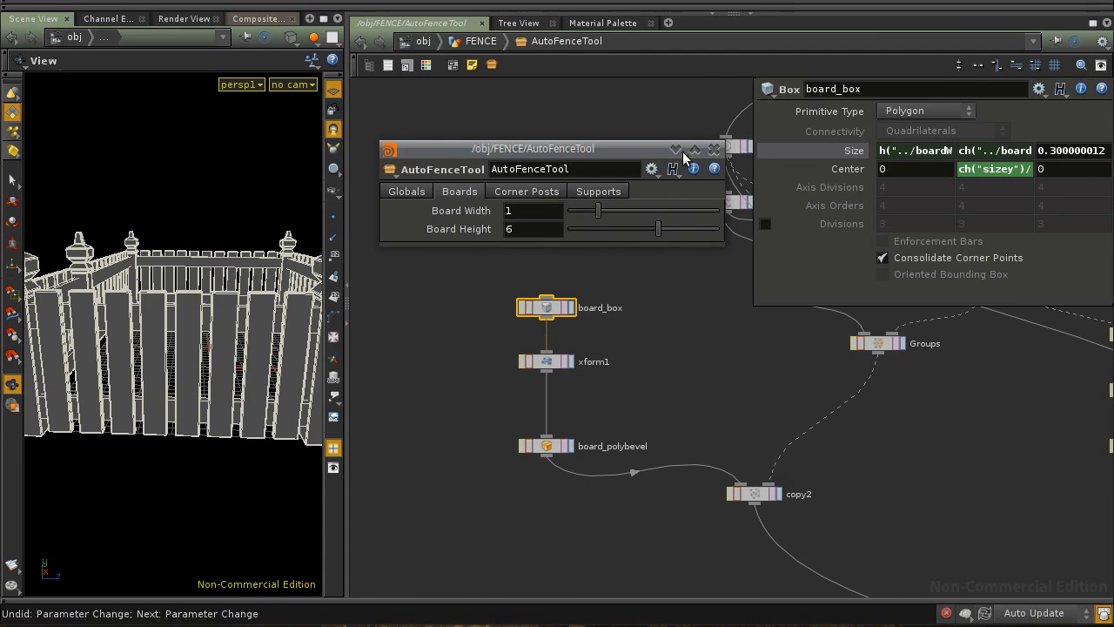
click(711, 150)
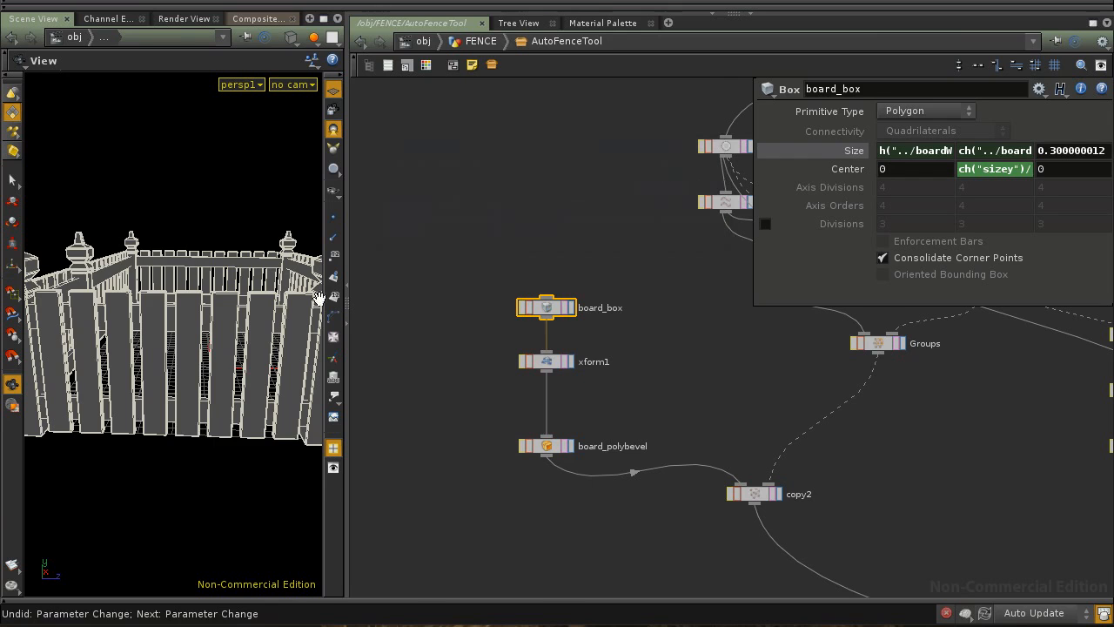
Try to trim board_box's Size Z value to exactly 0.3
drag(215, 330, 230, 364)
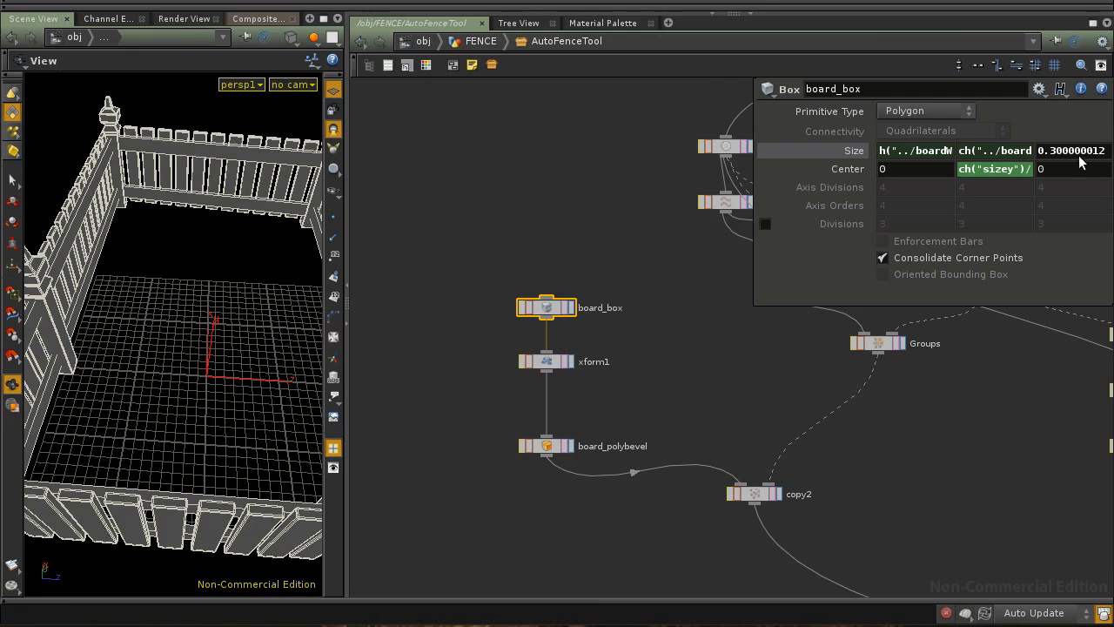
drag(1056, 151, 1074, 153)
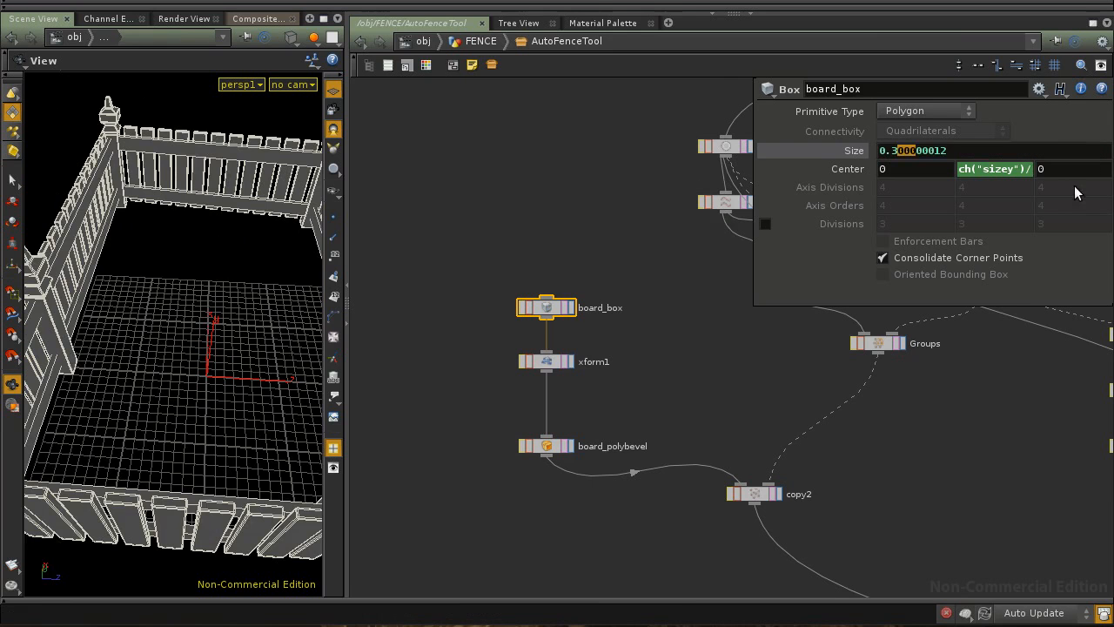
drag(947, 153, 899, 154)
key(BackSpace)
key(Return)
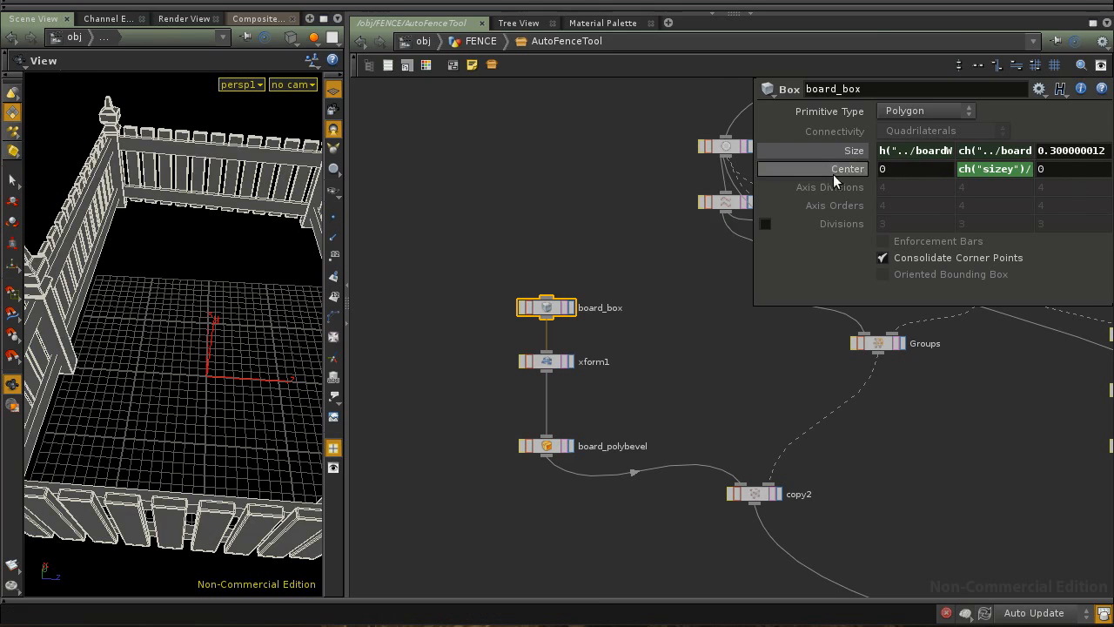
Test board_box's Size Z at about 1.3 and undo the change
mouse_move(1060, 153)
middle_down()
mouse_move(1112, 157)
mouse_move(1047, 153)
middle_up()
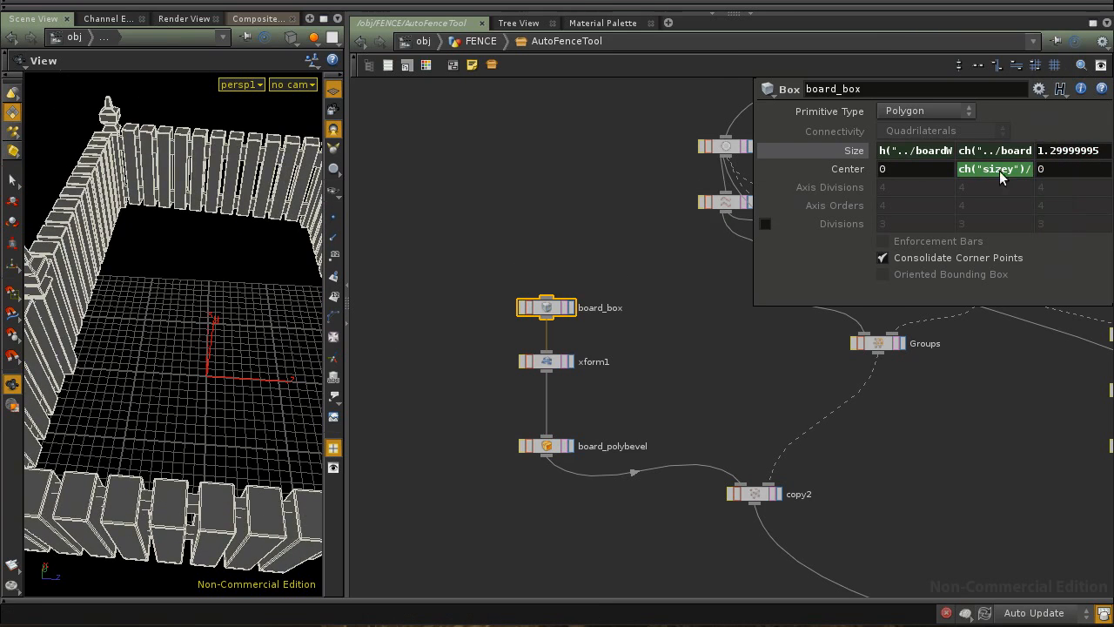
click(566, 267)
key(ctrl+z)
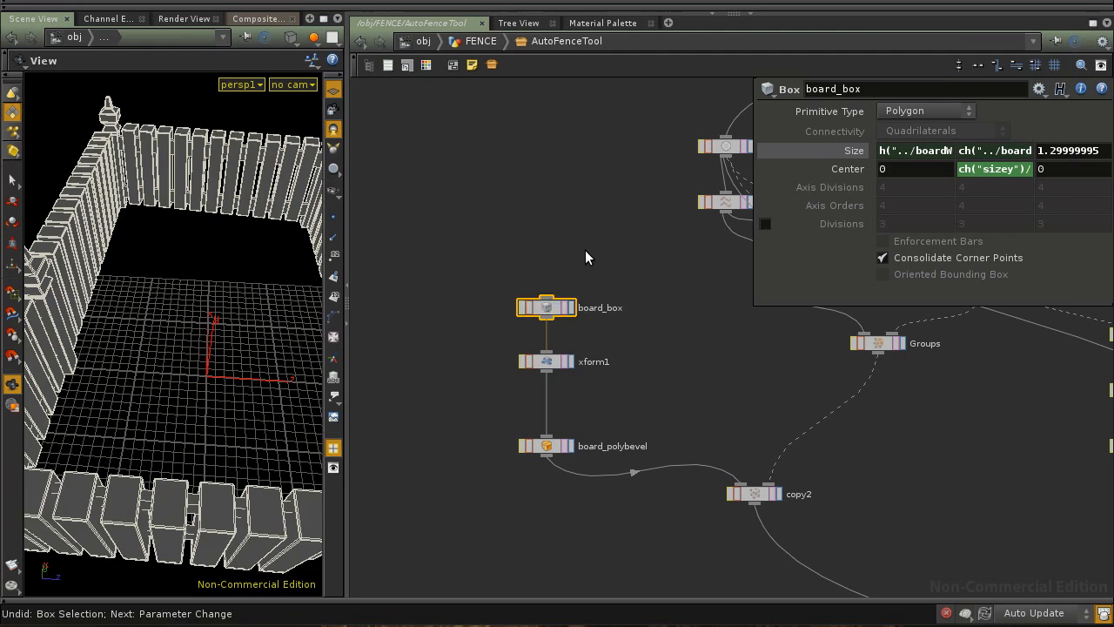
key(ctrl+z)
Try a board_box Size Z of about 0.8 to check how the boards meet the rails, and return it to about 0.3
drag(251, 269, 159, 347)
scroll(226, 333, up, 5)
middle_drag(1054, 153, 1084, 162)
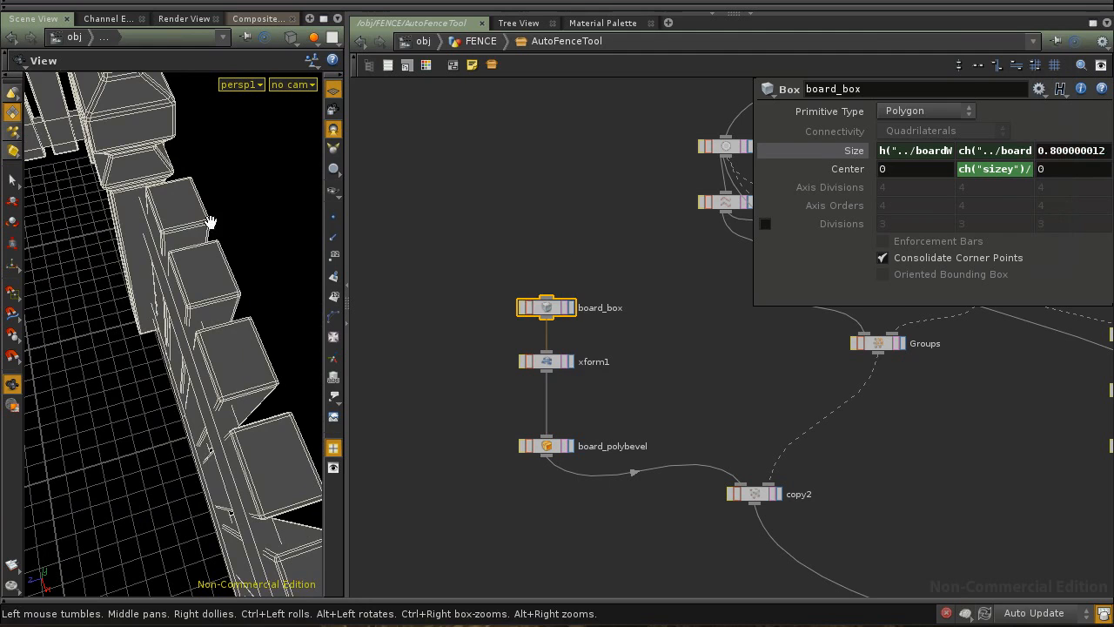
middle_drag(1077, 153, 1037, 151)
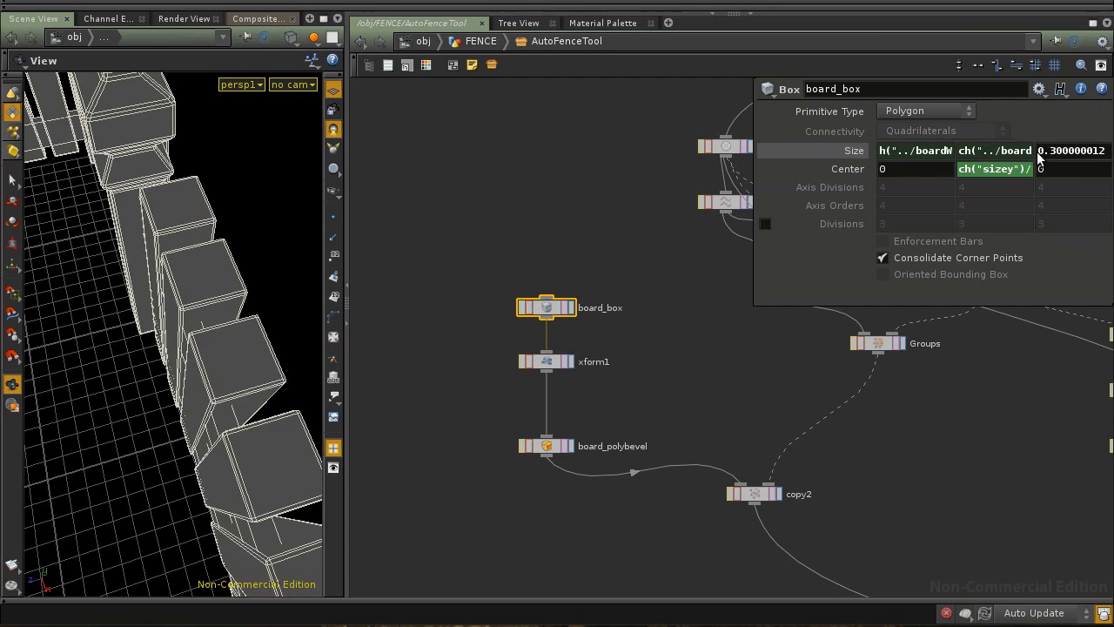
drag(145, 346, 174, 356)
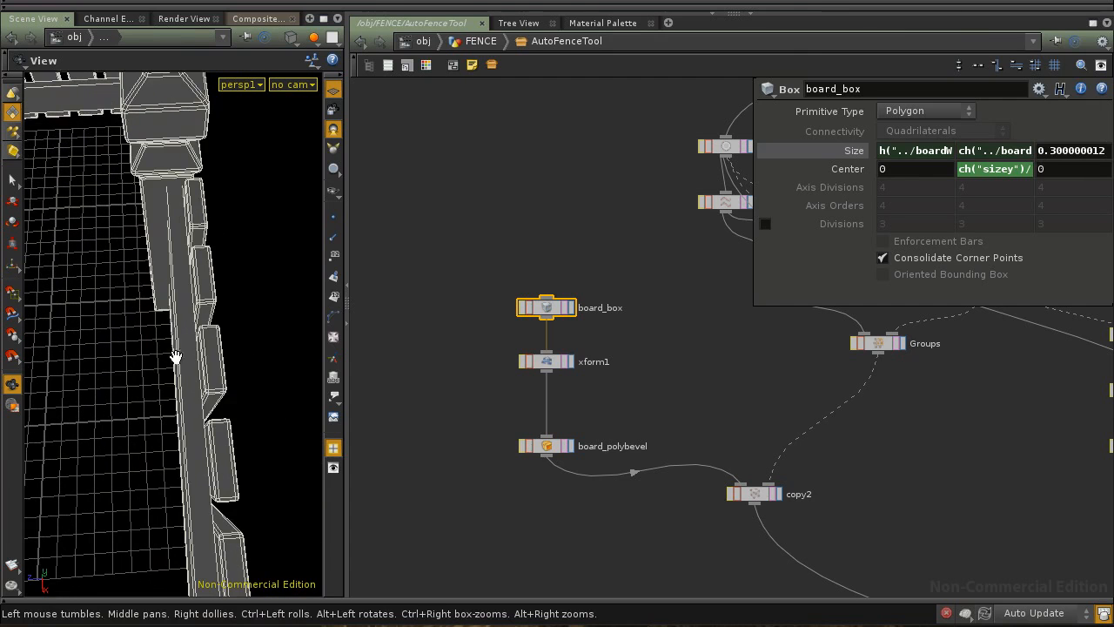
middle_drag(115, 340, 179, 367)
scroll(139, 357, down, 4)
Insert a Transform node between xform1 and board_polybevel, and rename it board_depth
drag(549, 365, 549, 345)
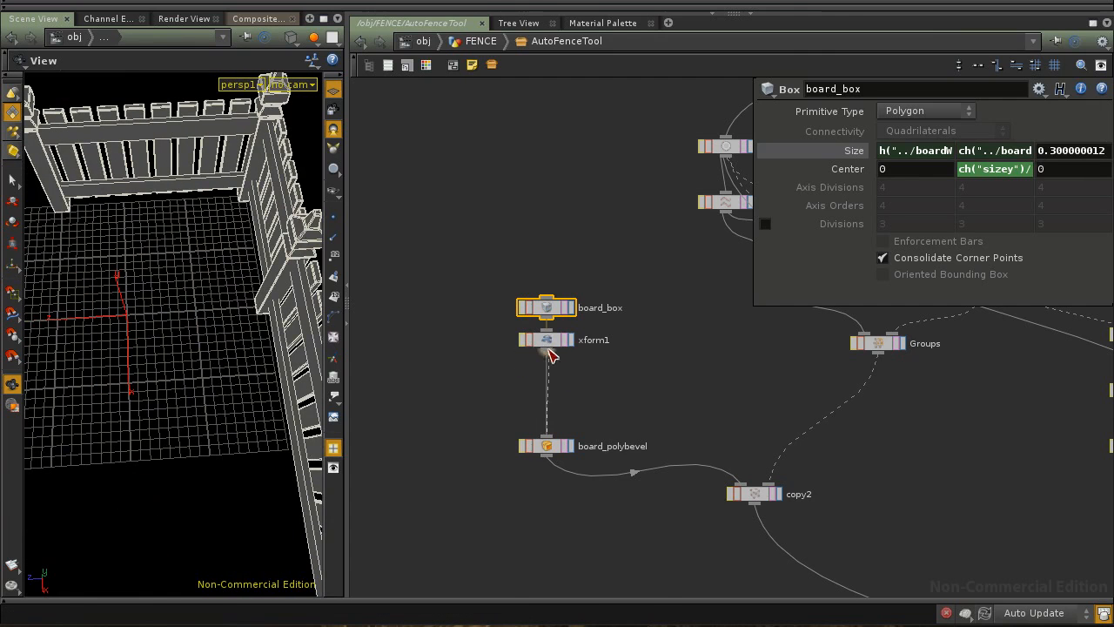
key(Tab)
text(t)
click(696, 408)
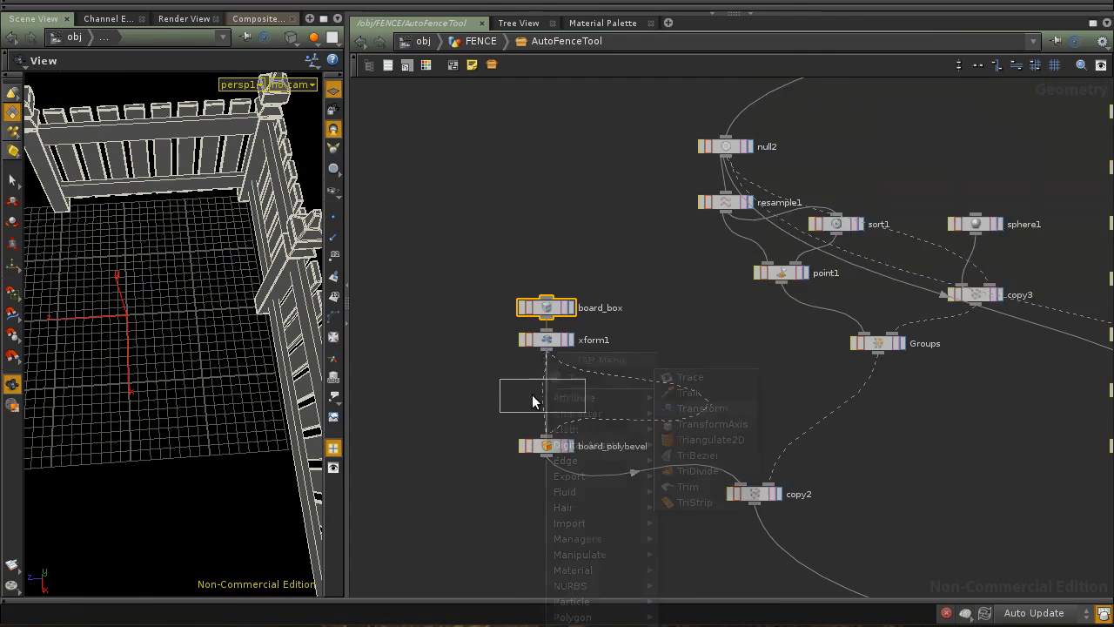
click(532, 394)
double_click(612, 394)
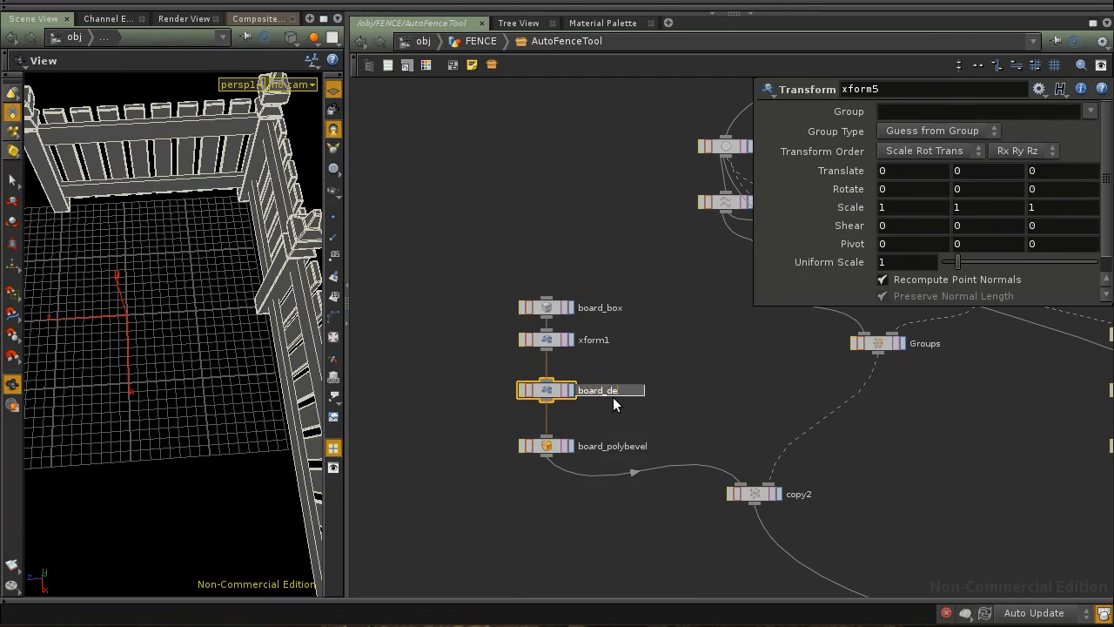
text(board_depth)
key(Return)
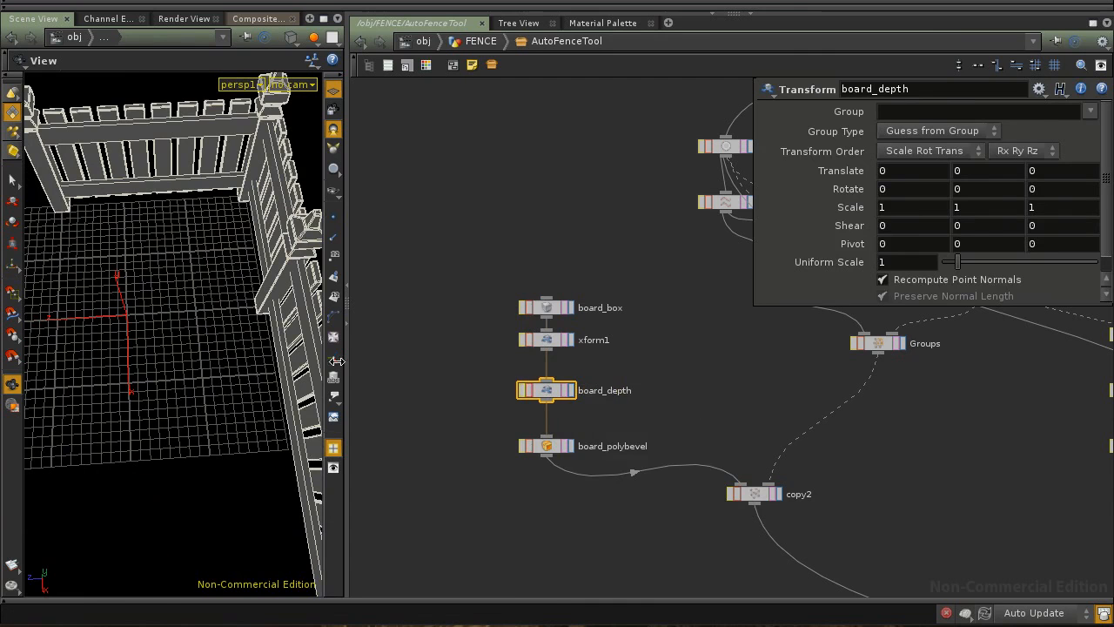
Display the board_depth node's output and inspect the single board's position relative to the origin
drag(209, 374, 148, 367)
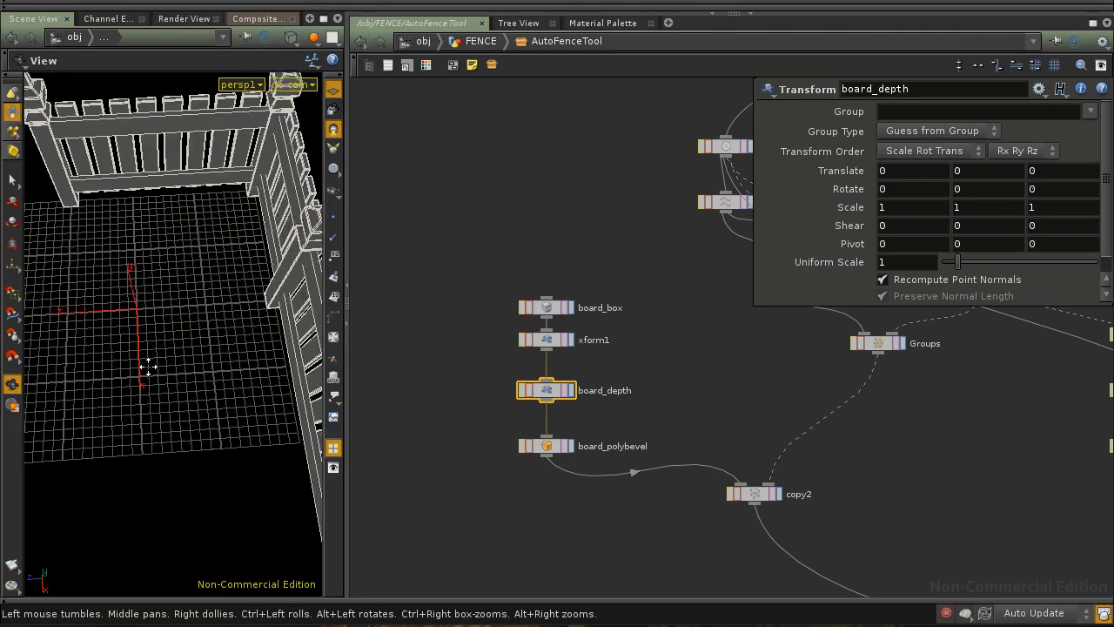
scroll(148, 368, down, 3)
middle_drag(142, 366, 186, 373)
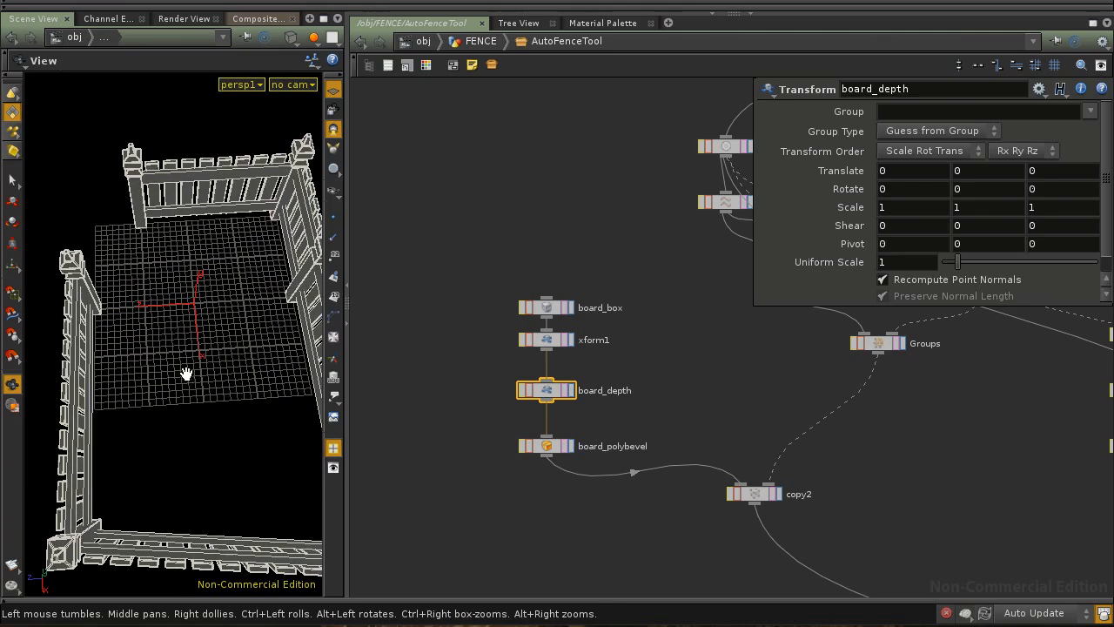
click(571, 390)
drag(204, 385, 271, 436)
right_click(271, 435)
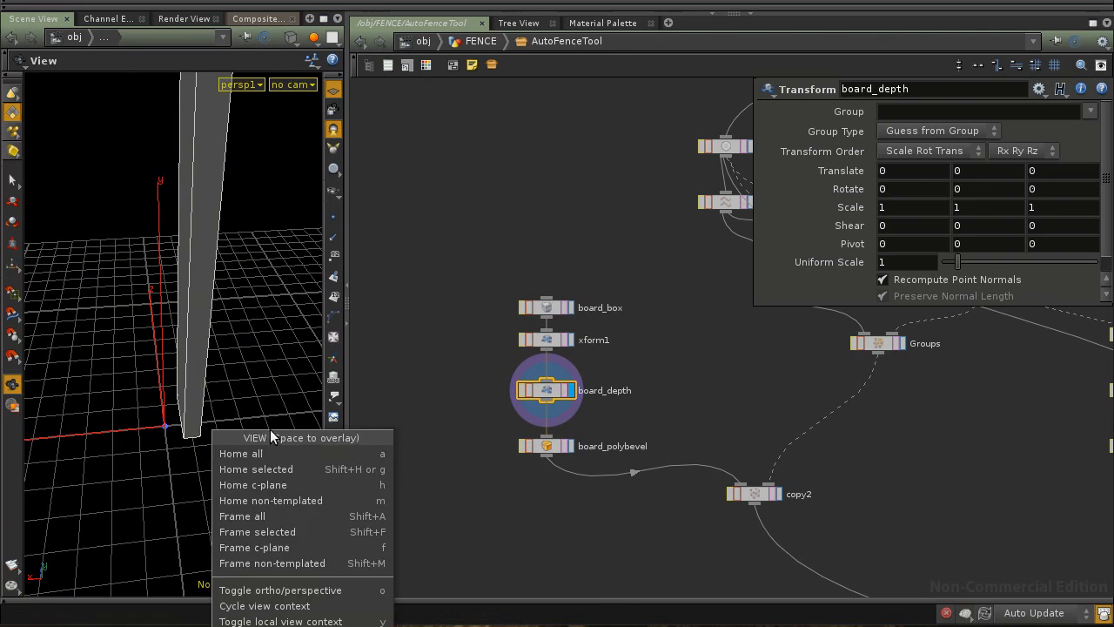
drag(129, 398, 233, 423)
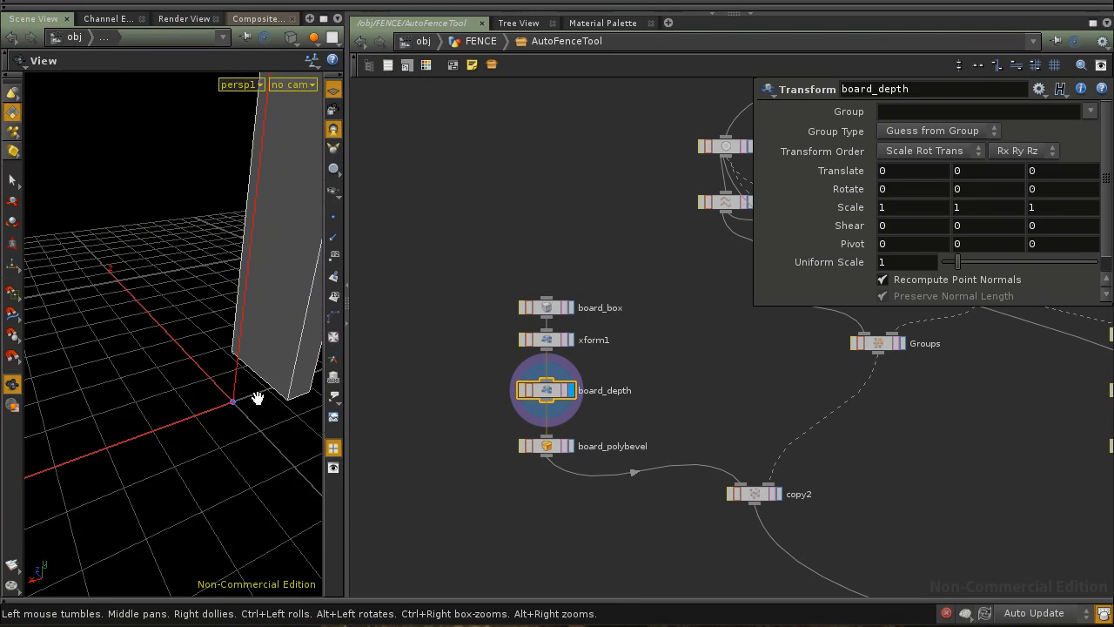
Set the board_depth node's Pivot X to -0.3, after comparing it with the xform1 transform
drag(269, 388, 196, 410)
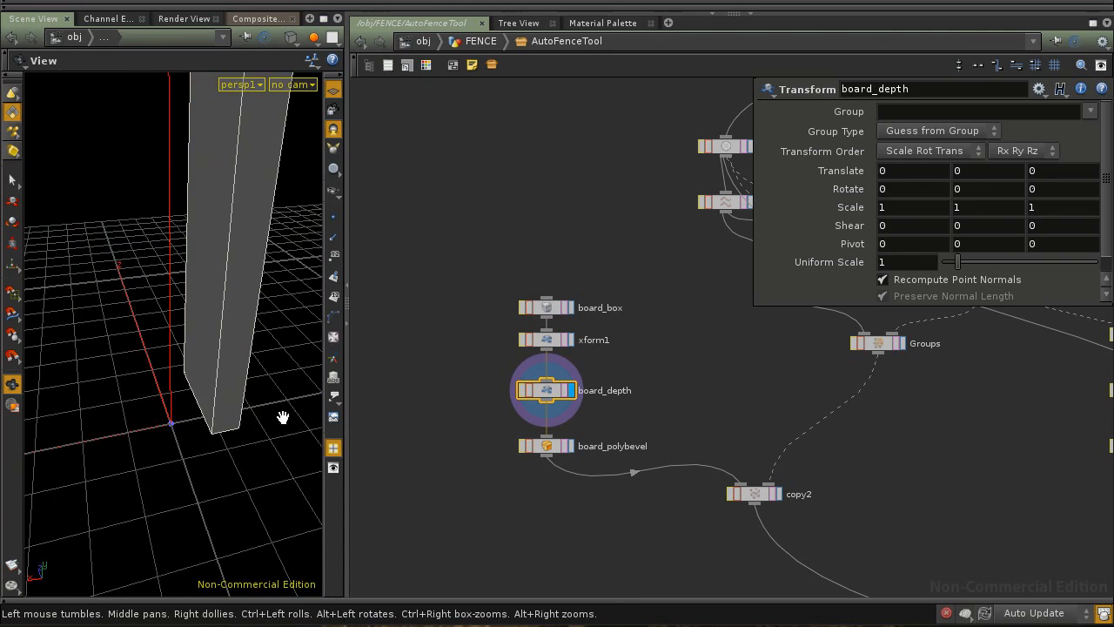
click(552, 341)
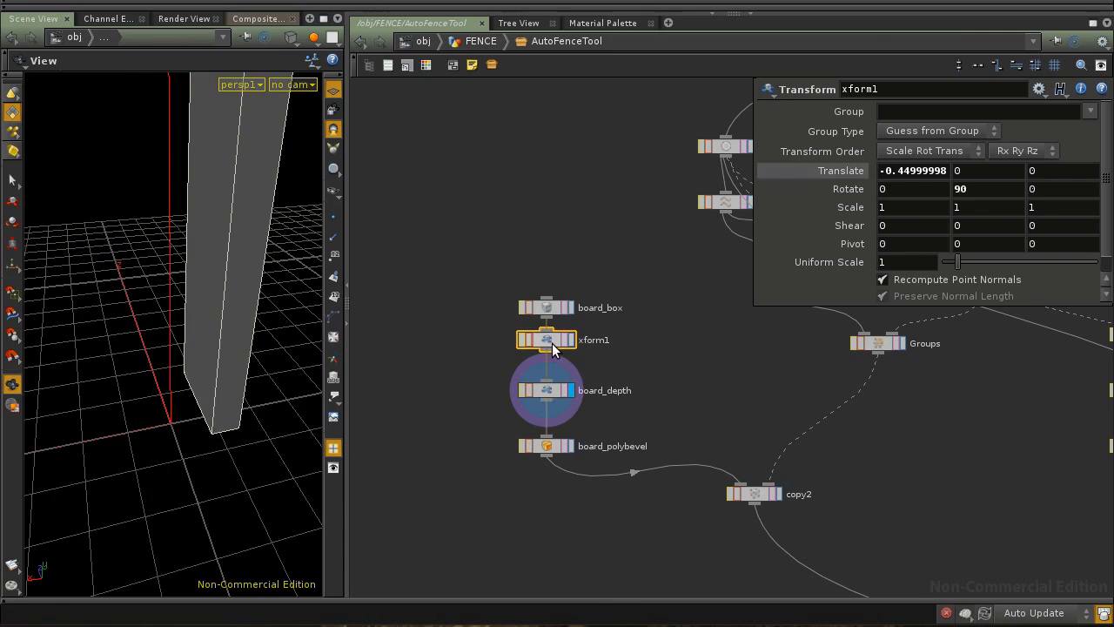
click(545, 387)
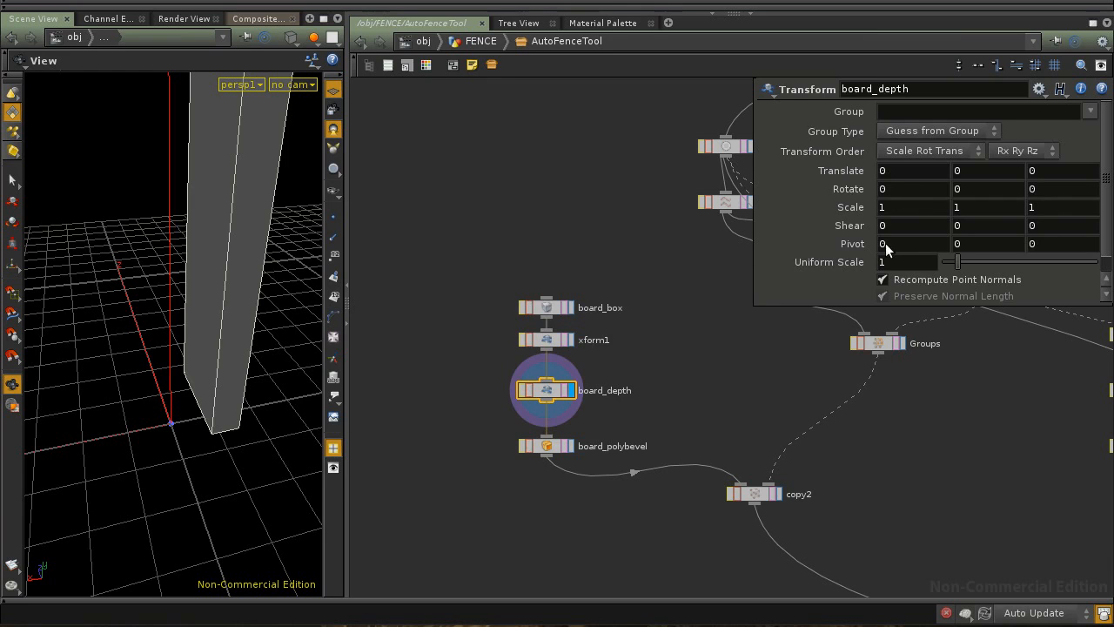
middle_drag(892, 250, 894, 249)
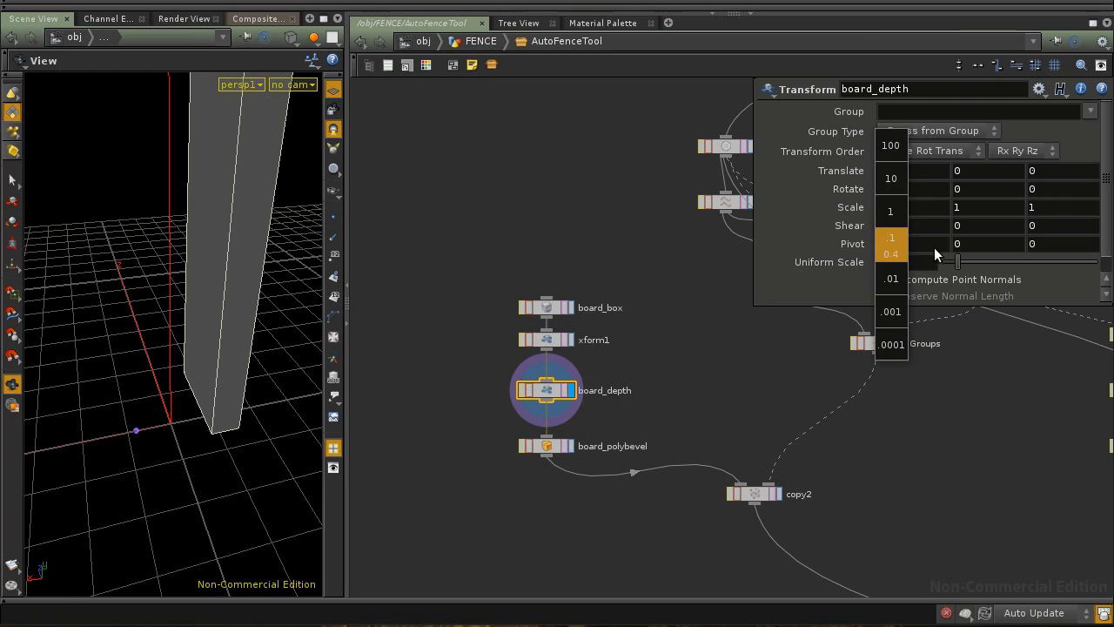
middle_drag(938, 250, 839, 251)
Examine the pivot's position against the board's edges in the top view and in the perspective view as wireframe
mouse_move(240, 430)
mouse_down()
mouse_move(225, 399)
mouse_move(226, 424)
mouse_up()
key(space+2)
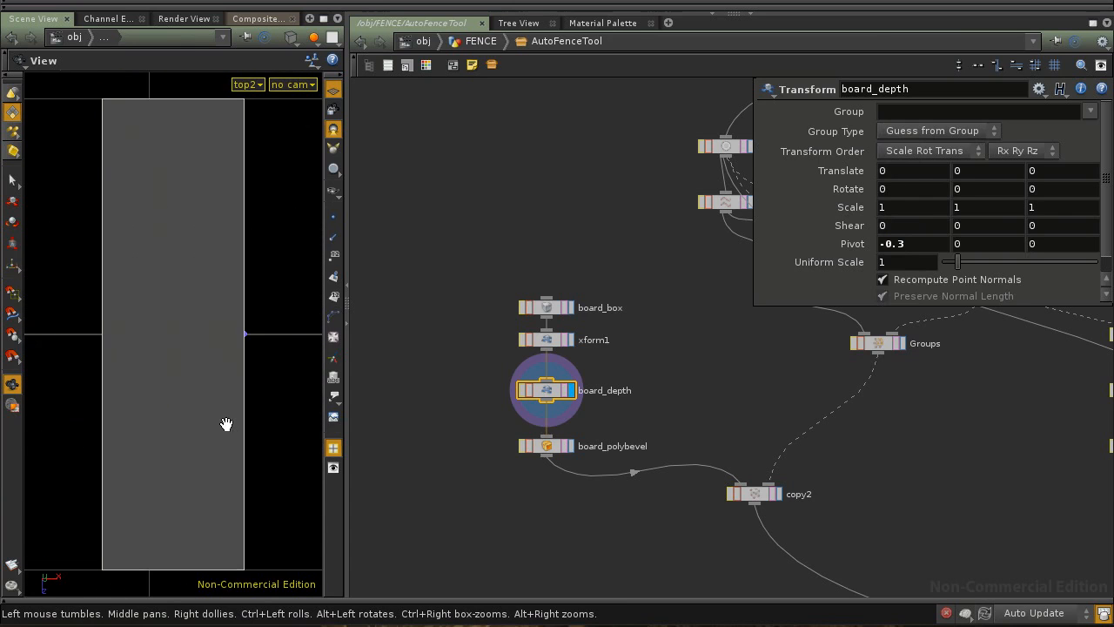
key(w)
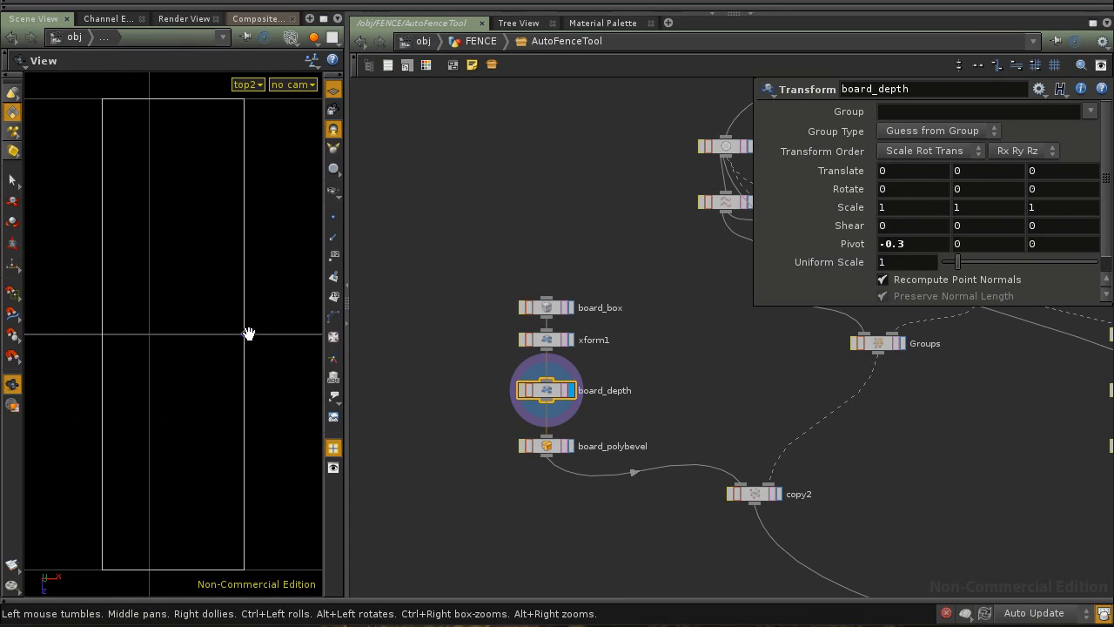
key(space+1)
drag(146, 355, 228, 346)
right_drag(228, 347, 227, 376)
drag(227, 376, 311, 456)
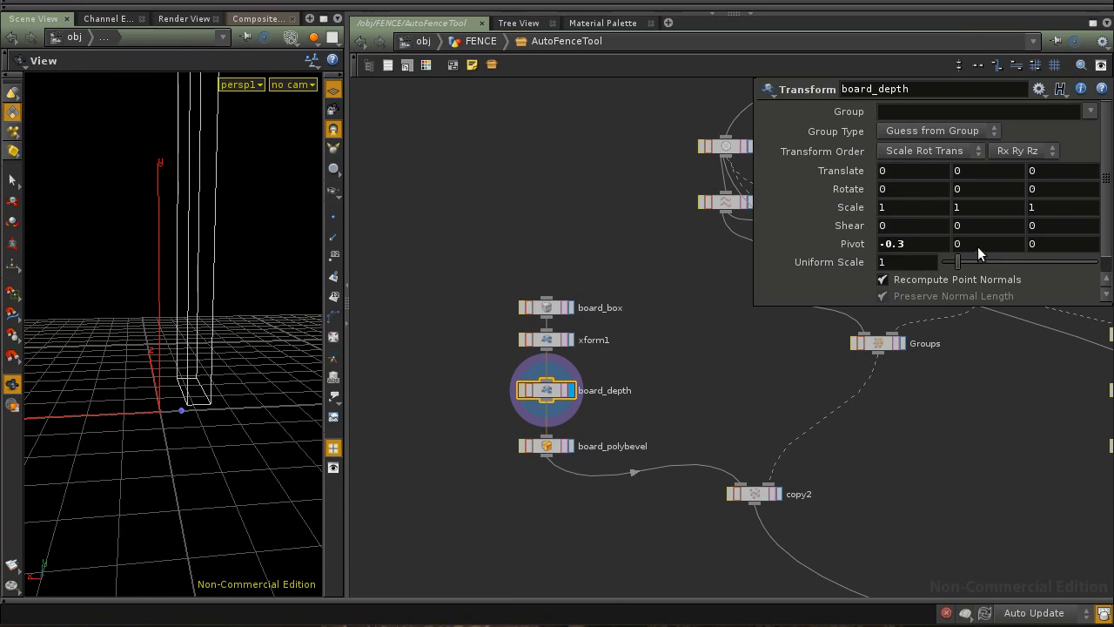
Test scaling the board along X in board_depth around the new pivot and undo the change
middle_drag(909, 207, 1045, 205)
middle_drag(1113, 216, 1044, 216)
key(ctrl+z)
Add board_depth's Scale X as a linked parameter in the Boards folder of the AutoFenceTool type properties
middle_drag(670, 442, 696, 407)
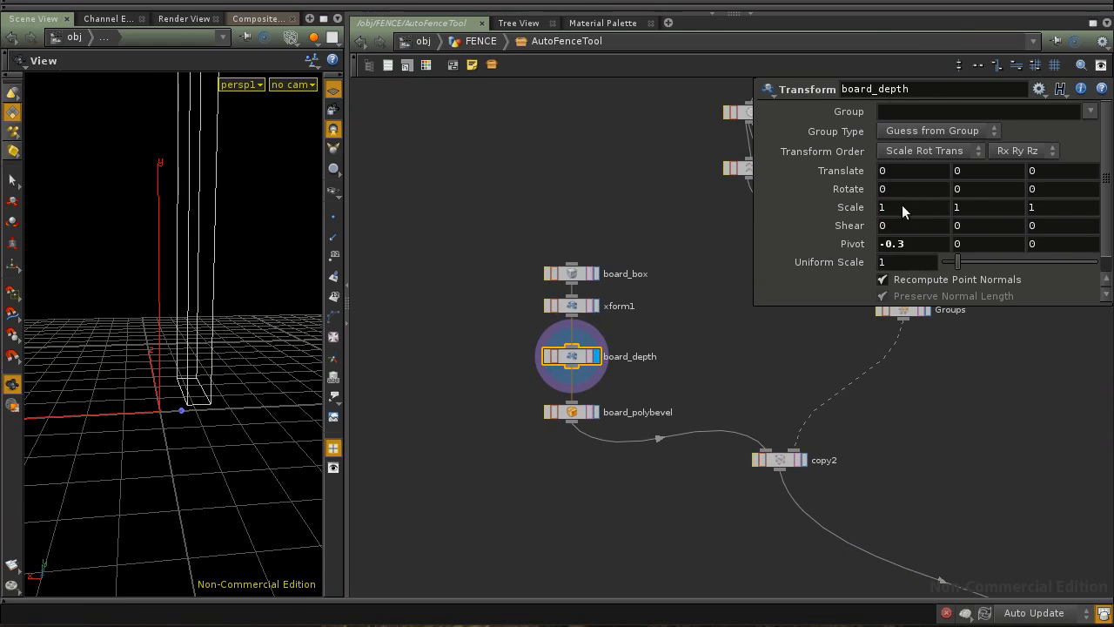
middle_drag(491, 400, 614, 458)
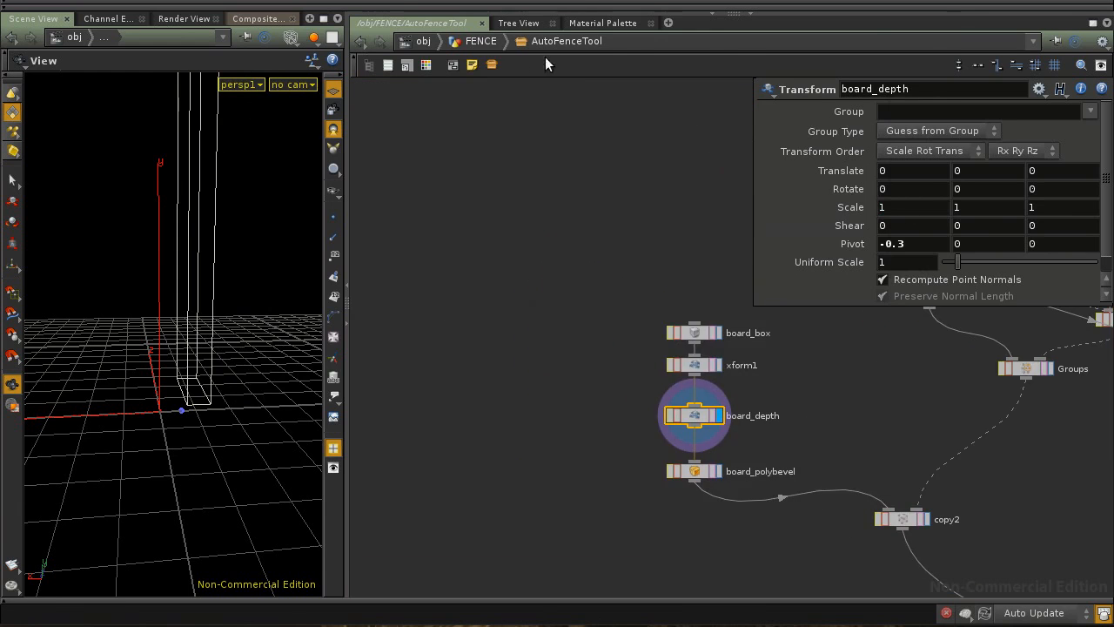
right_click(549, 41)
click(583, 626)
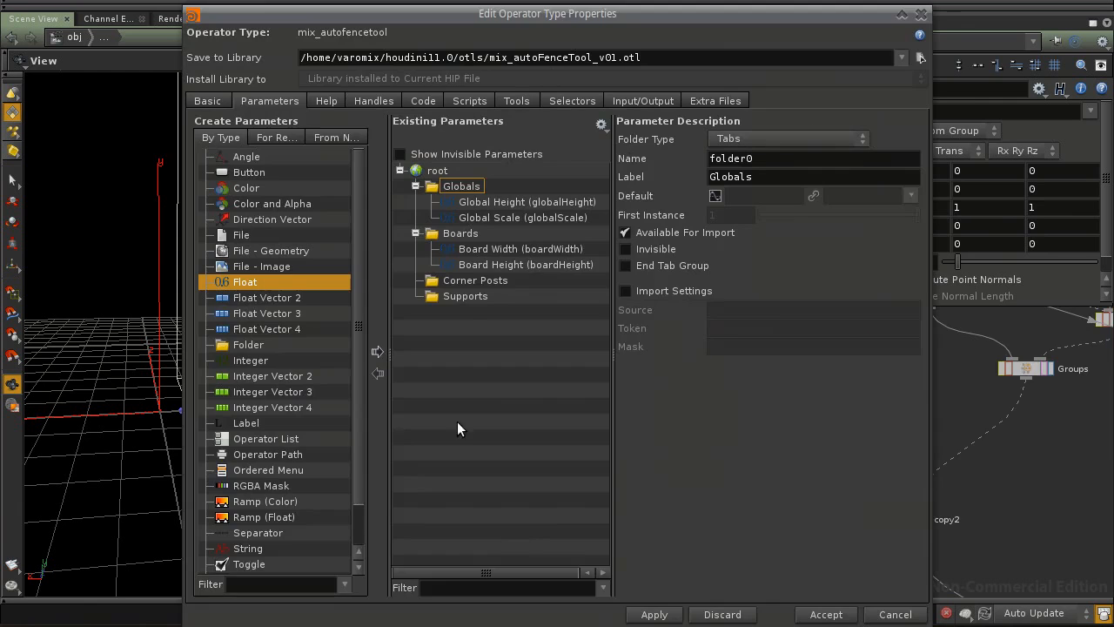
drag(544, 17, 361, 7)
drag(899, 207, 294, 229)
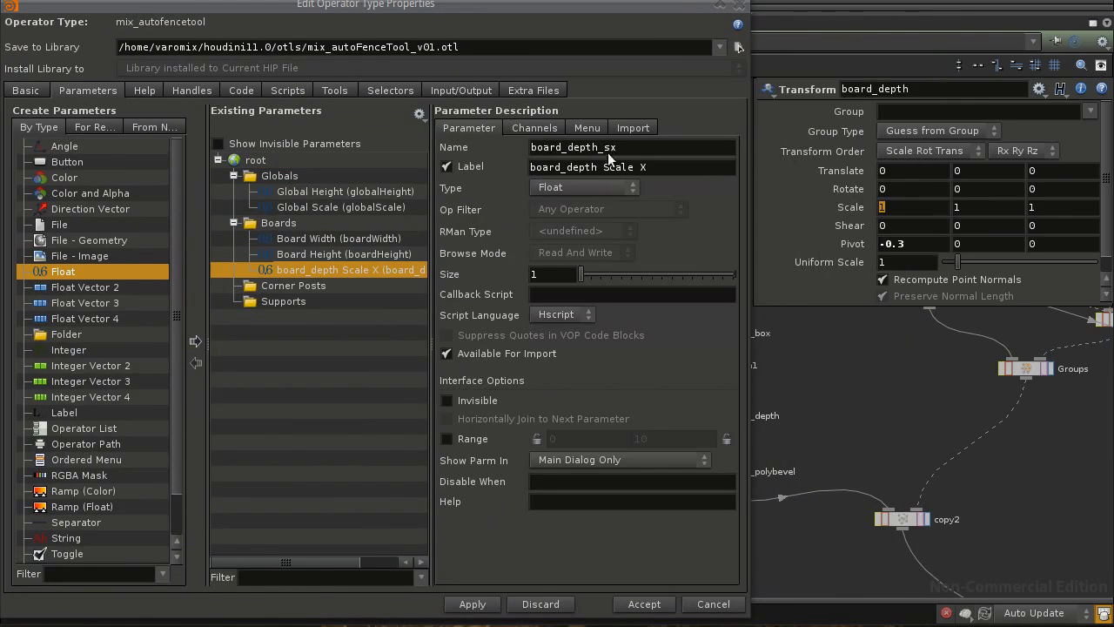
Name the new parameter boardDepth, label it Board Depth, give it a range of 0 to 2, and apply the changes
drag(608, 148, 498, 145)
text(boardDe)
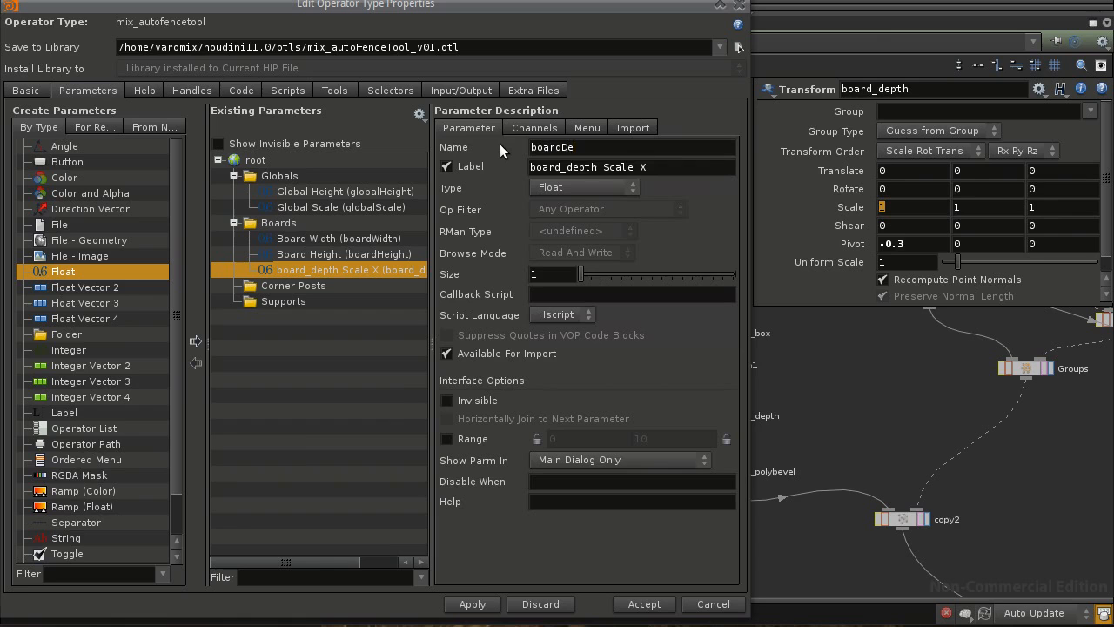
text(pth)
key(Tab)
text(Board Depth)
click(448, 439)
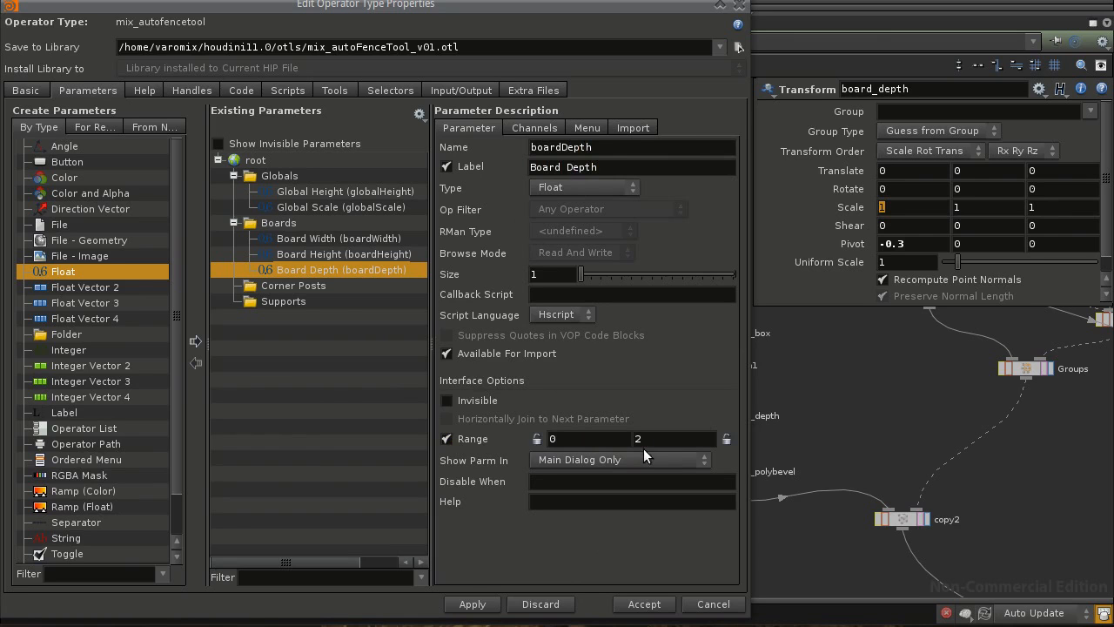
click(473, 603)
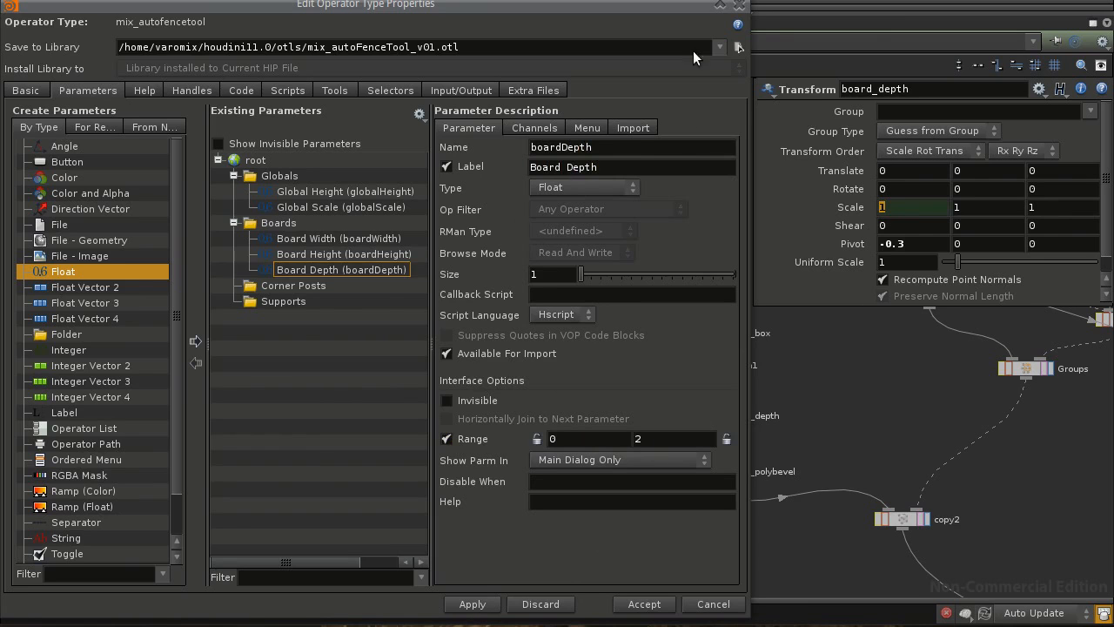
click(740, 5)
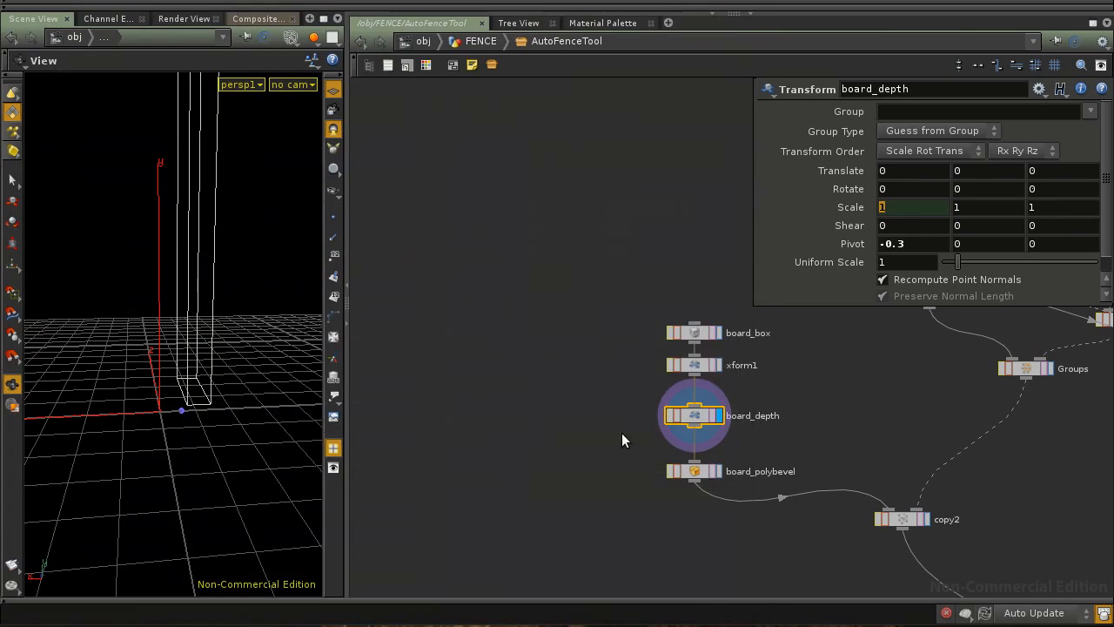
Test the asset's Board Depth down to -2.4, return it to 1, and close the AutoFenceTool parameters
right_click(599, 41)
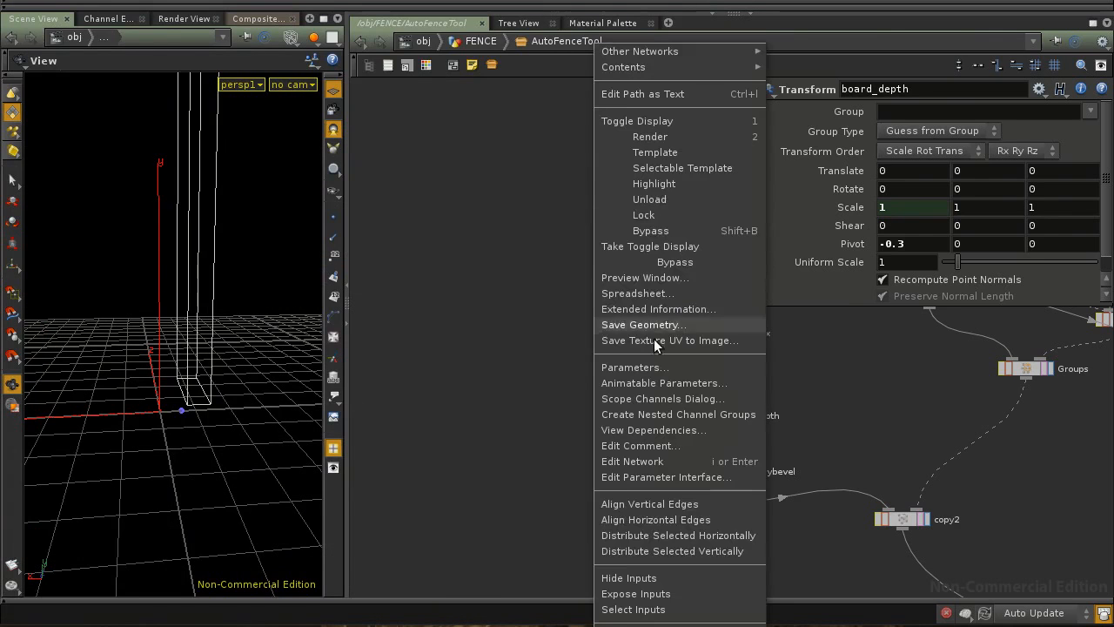
click(652, 368)
drag(667, 284, 670, 374)
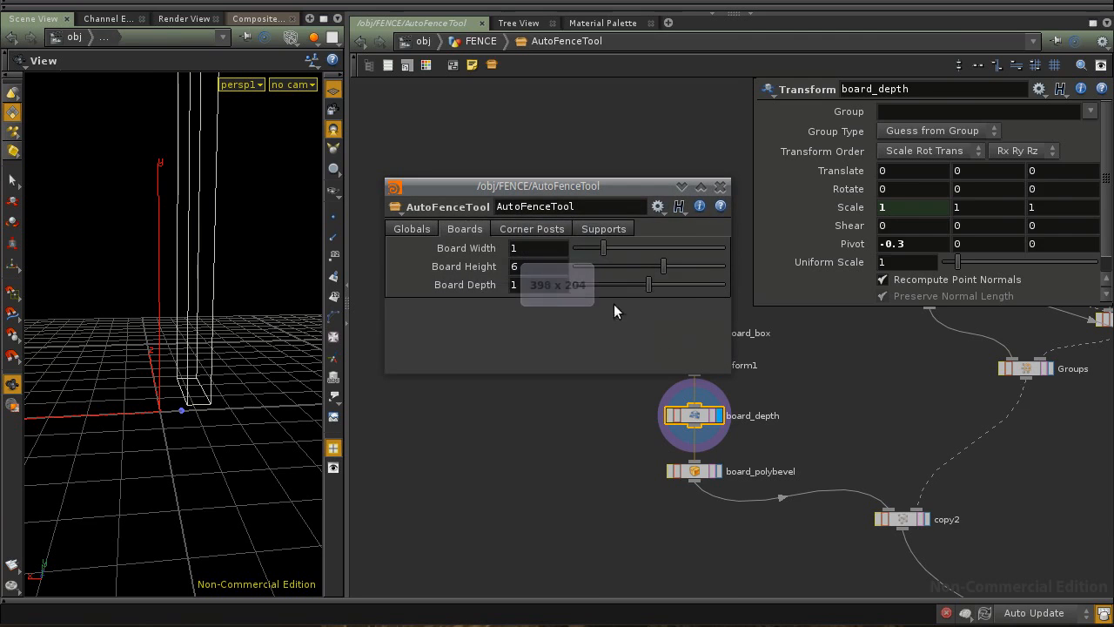
drag(647, 284, 544, 282)
middle_drag(544, 282, 291, 368)
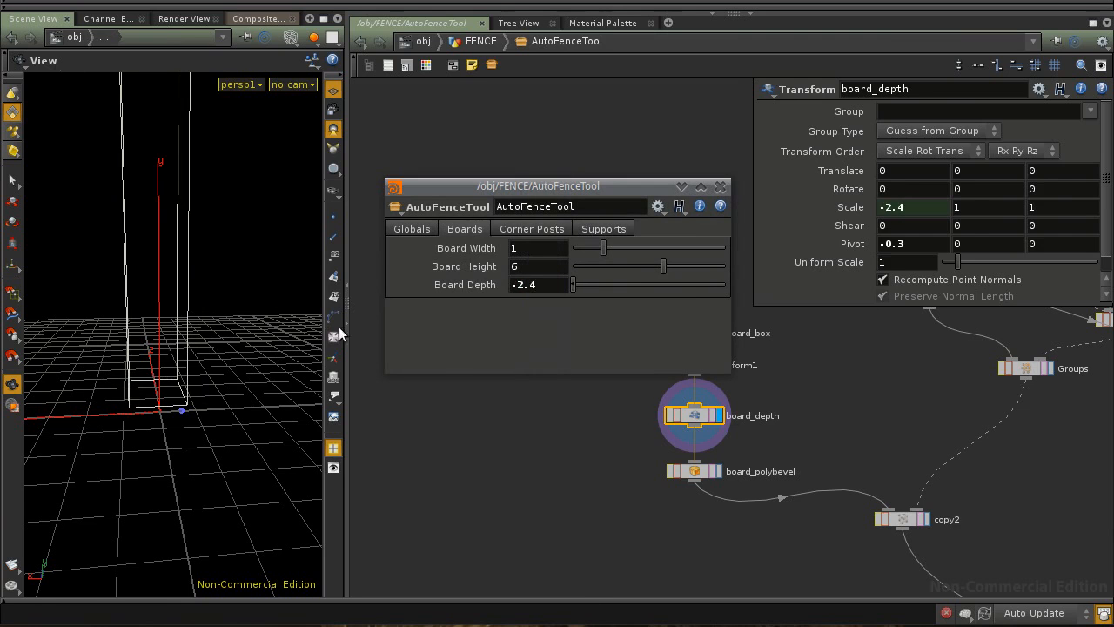
drag(574, 287, 639, 281)
middle_drag(545, 288, 548, 287)
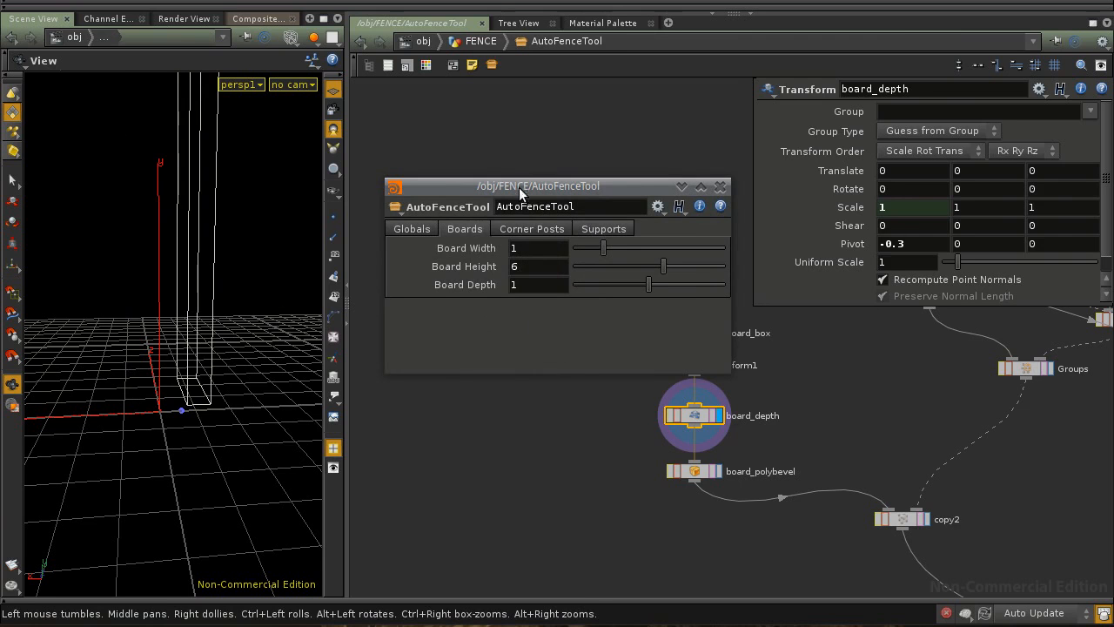
drag(521, 178, 519, 155)
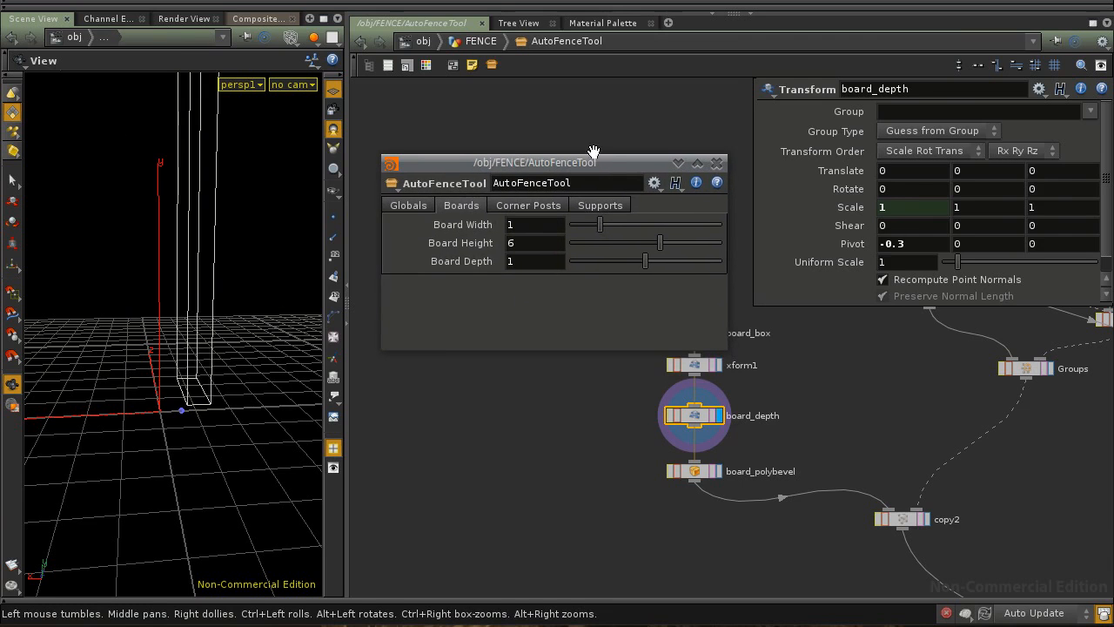
drag(598, 166, 615, 124)
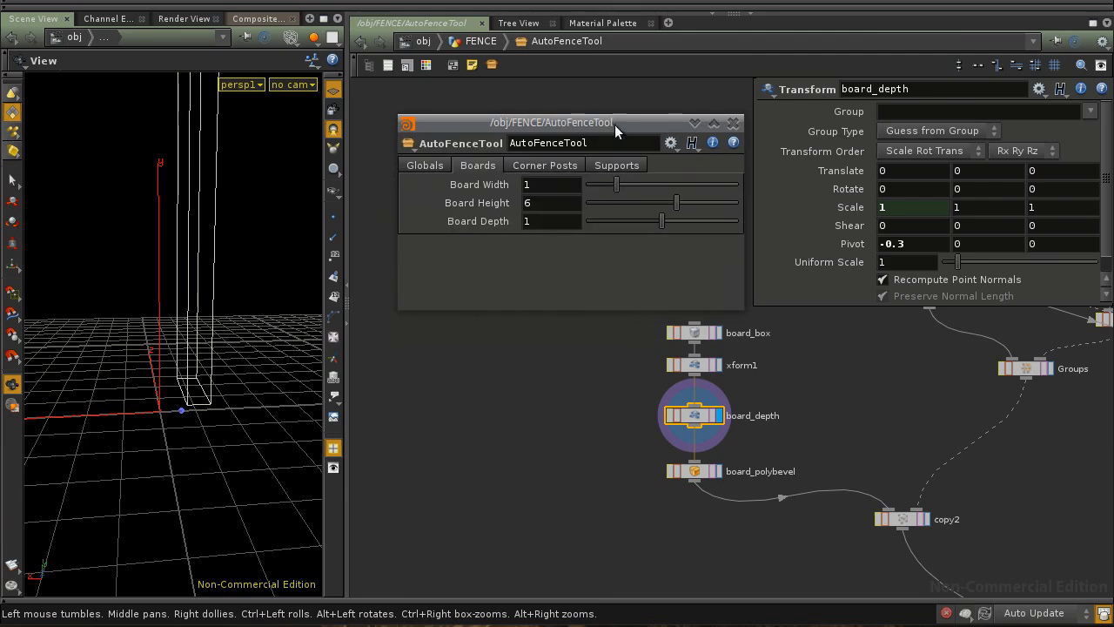
click(733, 124)
Rearrange the null2, point1 and sort1 nodes to space them out around resample1
middle_drag(823, 461, 667, 469)
middle_drag(785, 421, 644, 533)
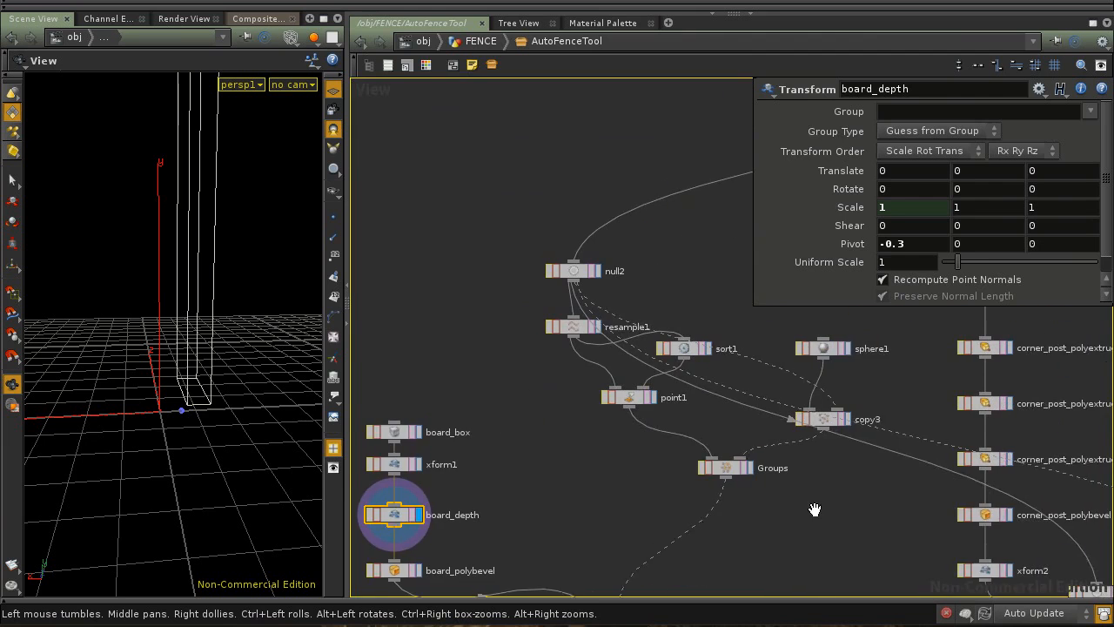
middle_drag(800, 510, 796, 436)
middle_drag(525, 235, 573, 375)
drag(618, 337, 708, 269)
drag(678, 463, 682, 492)
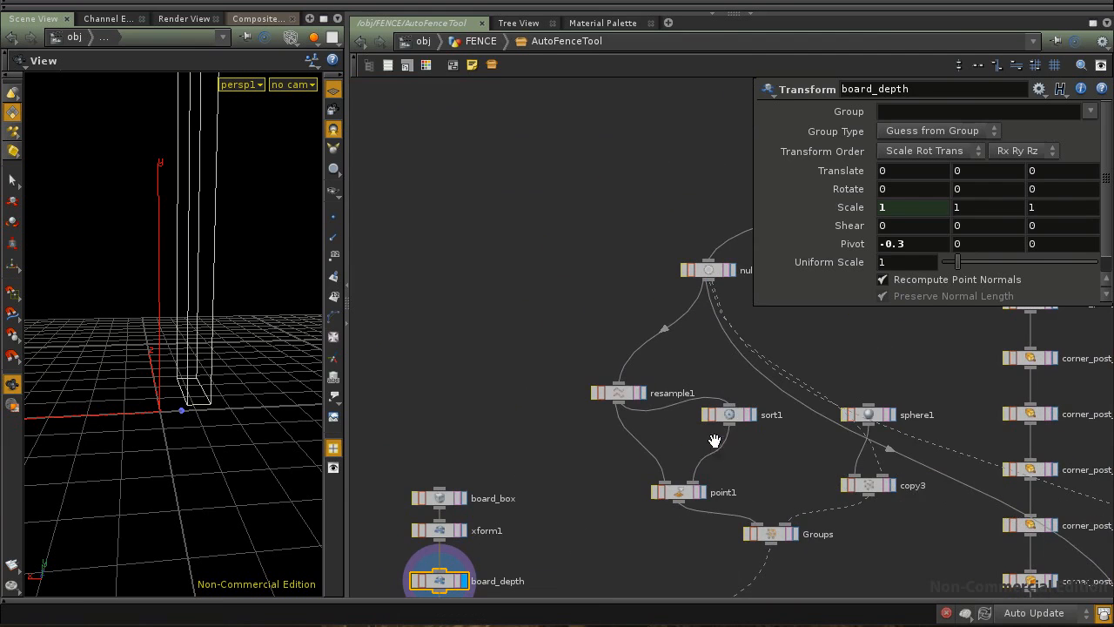
drag(730, 415, 712, 436)
Set the constant added to board_box's sizex in resample1's Length expression to 0.3
click(620, 393)
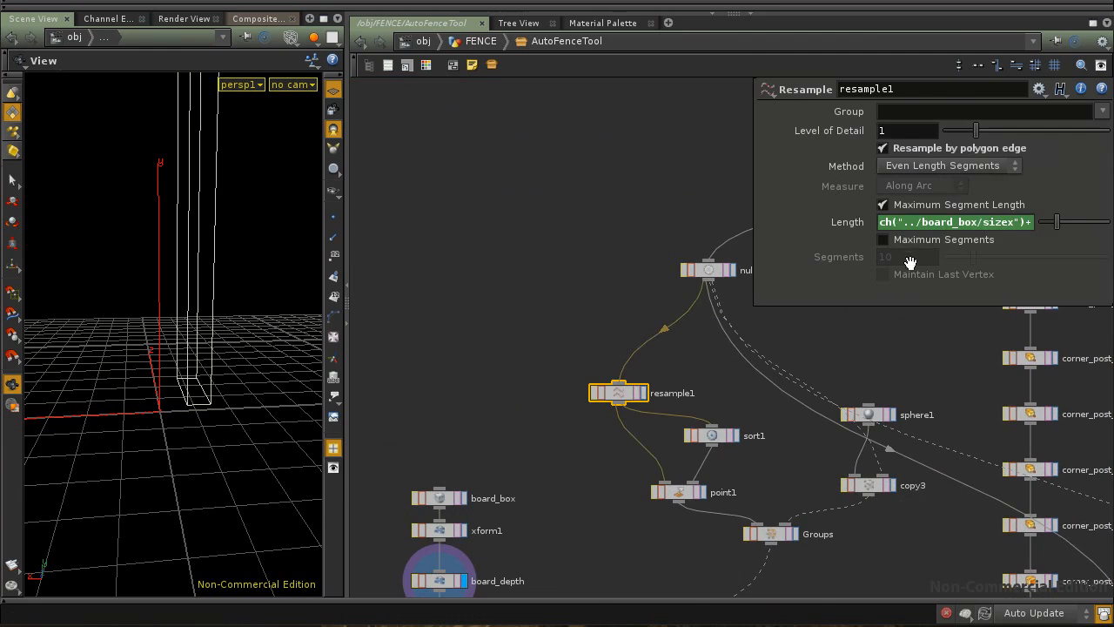
drag(977, 223, 1060, 223)
click(1026, 223)
text(0.3)
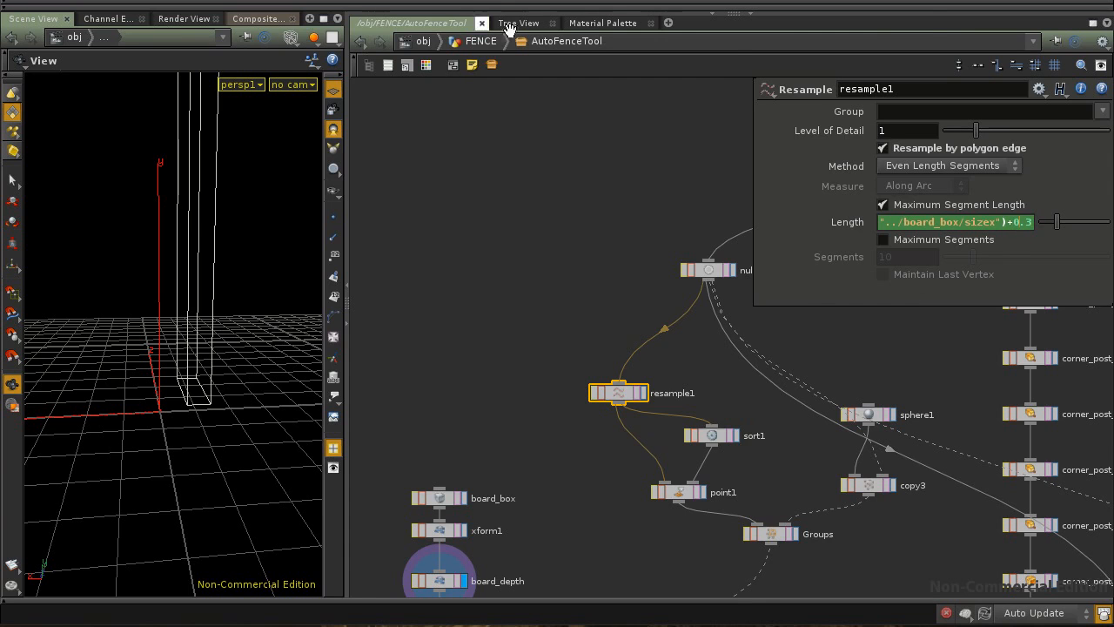
Add a new Float parameter to the Boards folder in the AutoFenceTool type properties
right_click(568, 41)
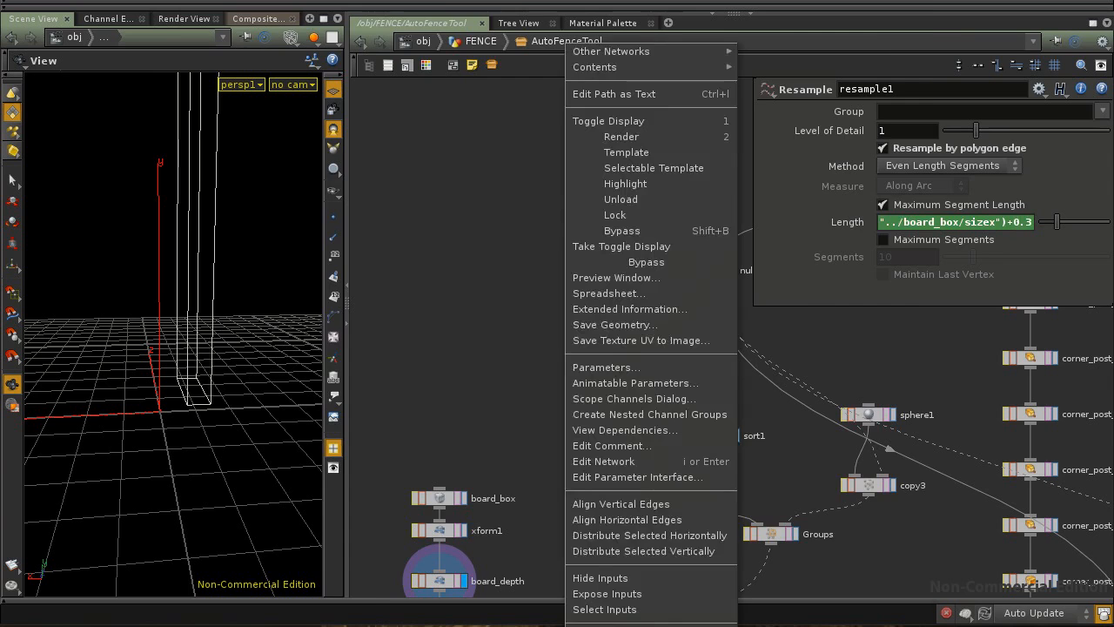
click(637, 477)
drag(523, 13, 340, 21)
drag(61, 286, 287, 236)
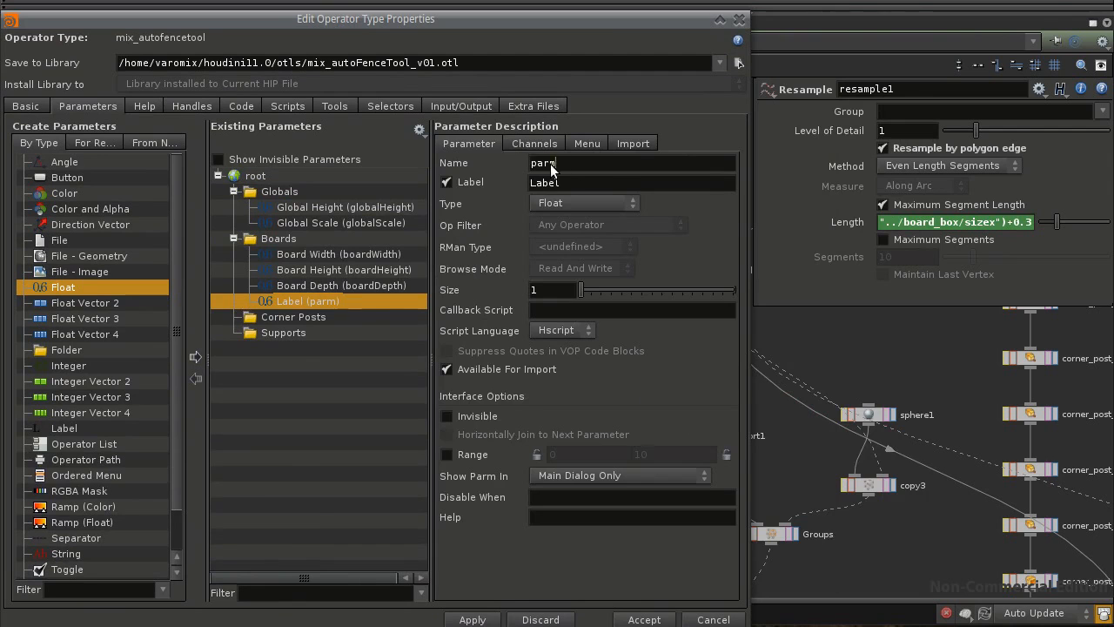
Name the new parameter boardGap, label it Board Gap, and accept the type property changes
click(526, 159)
text(boardGap)
key(Tab)
text(Board Gap)
click(473, 619)
click(644, 619)
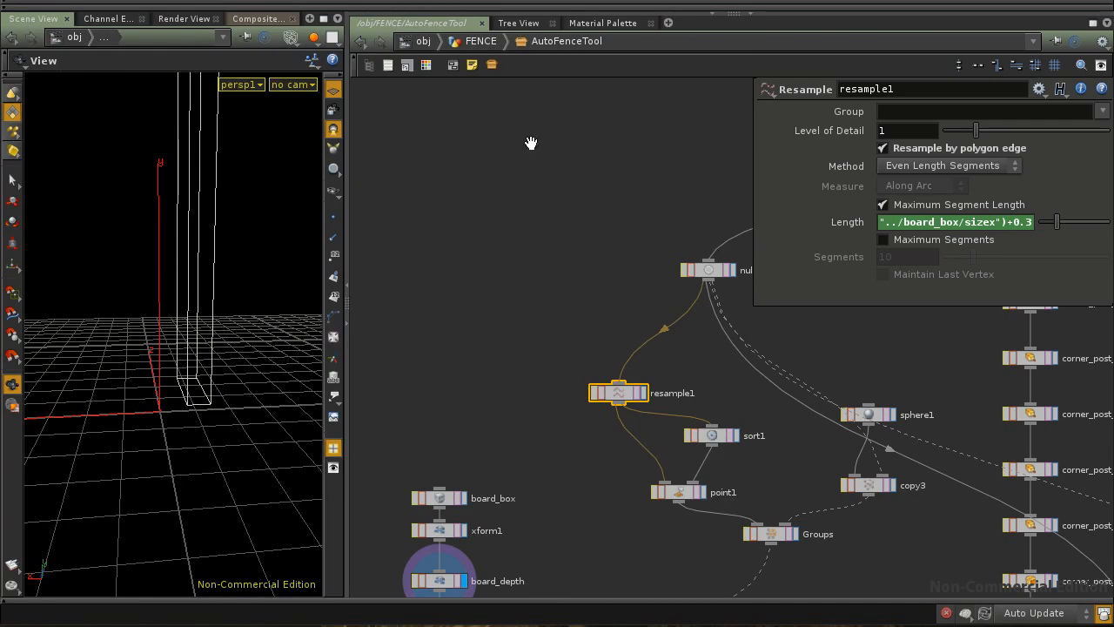
Open the AutoFenceTool's Boards parameters beside resample1's settings, with the Board Gap value open for editing
right_click(556, 41)
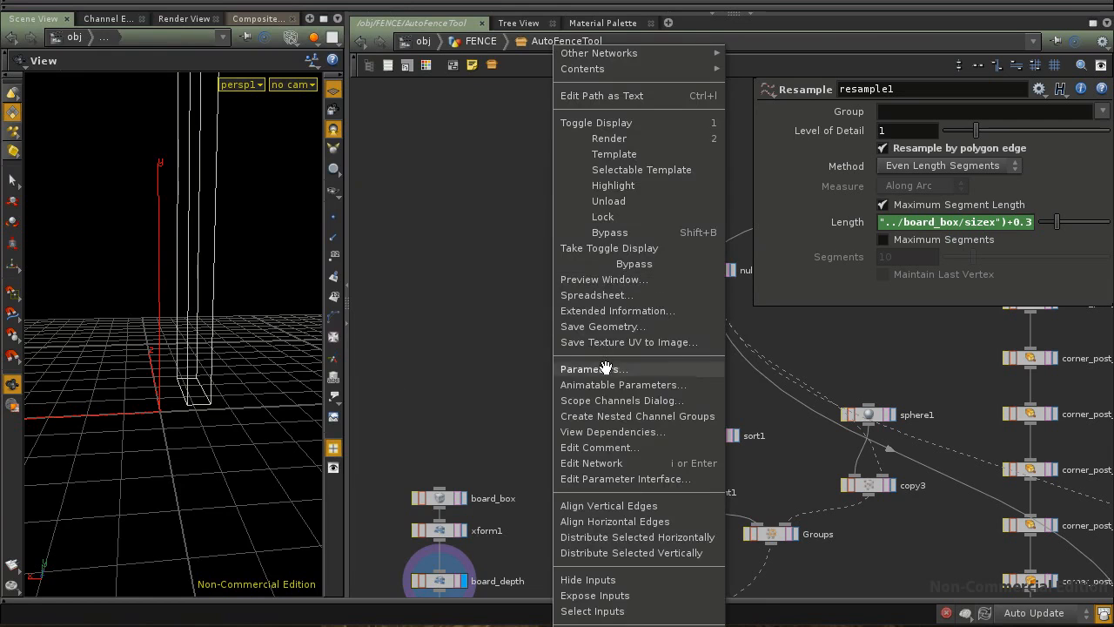
click(578, 368)
drag(573, 127, 541, 50)
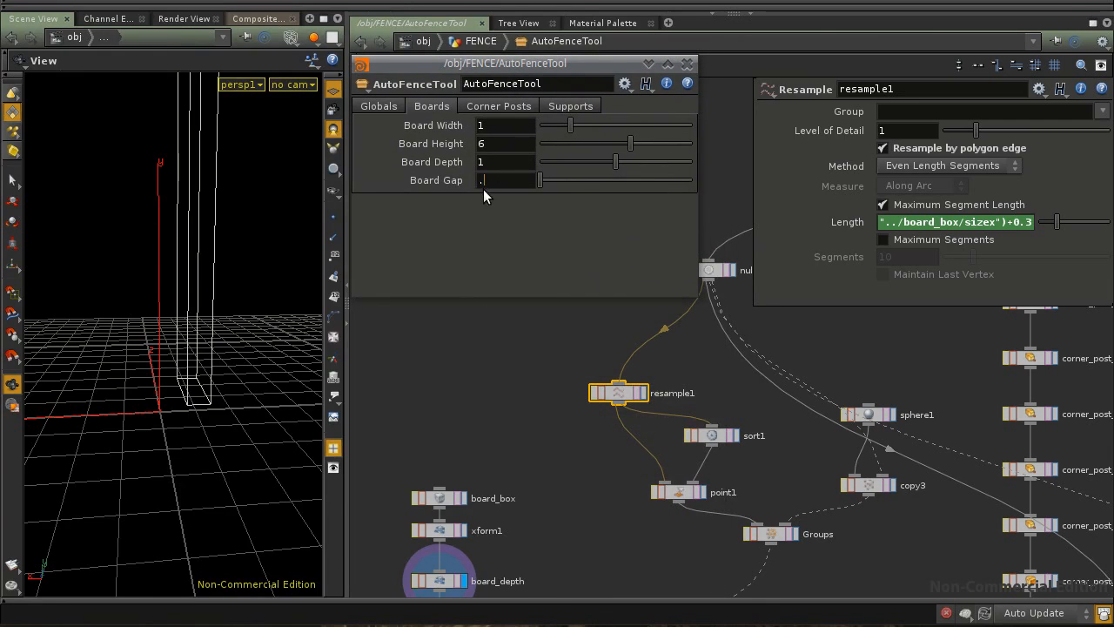
key(Return)
click(417, 184)
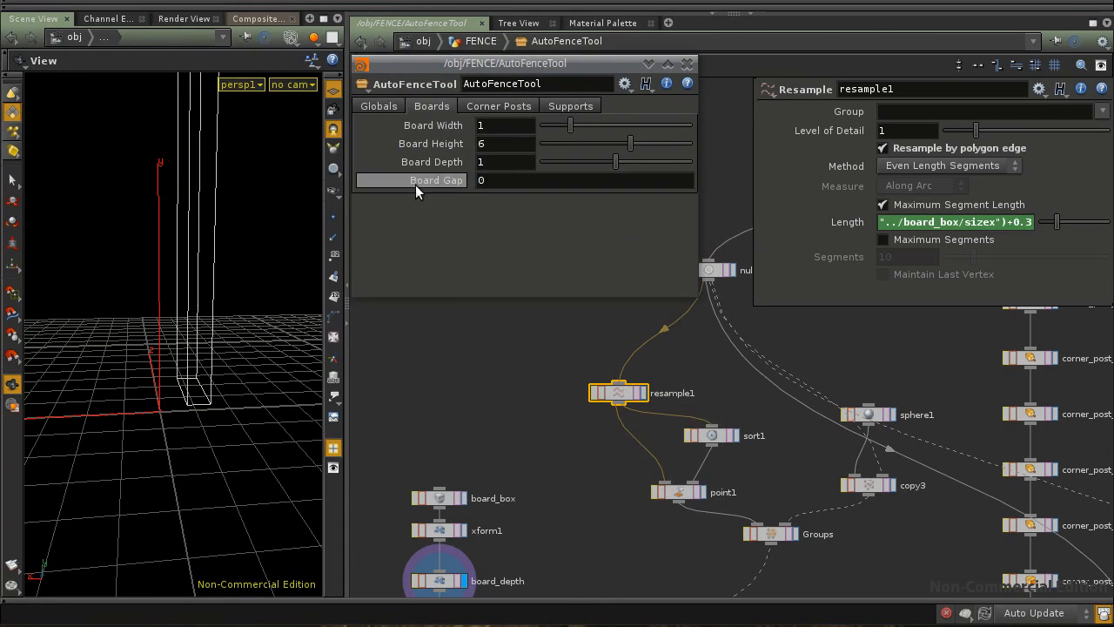
click(418, 183)
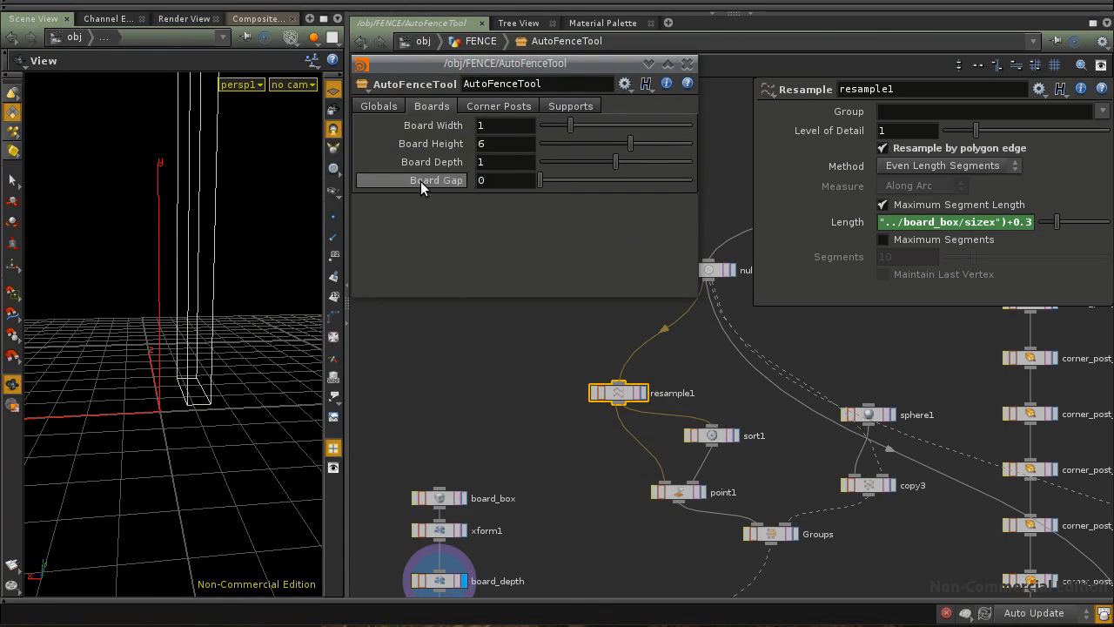
click(489, 185)
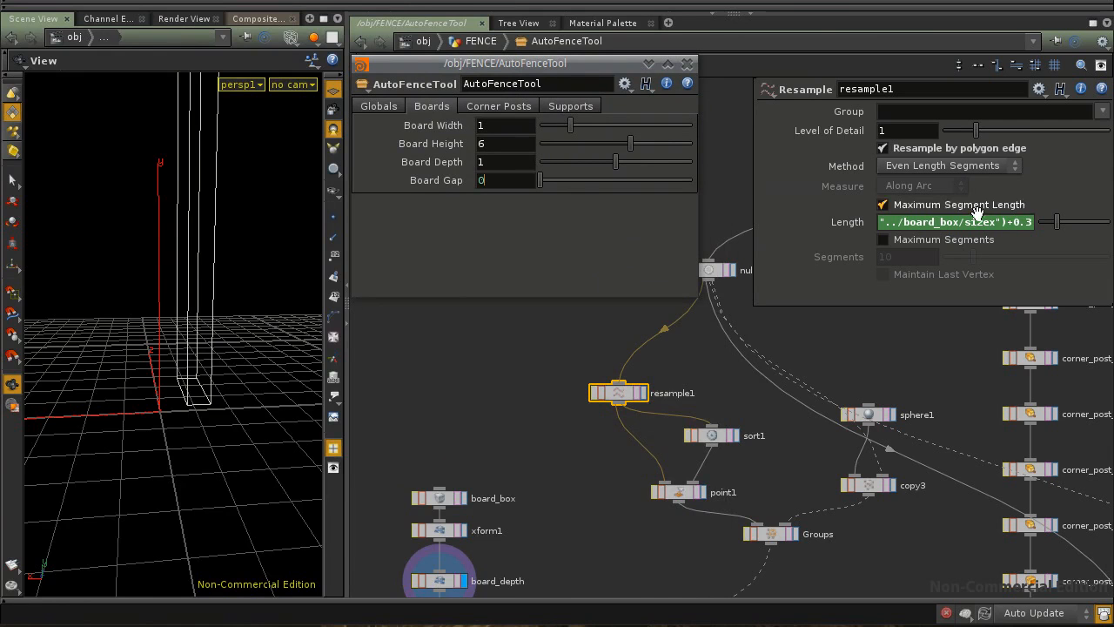
Replace the 0.3 constant in resample1's Length expression with ch("../boardGap") and accept the expression
drag(1020, 223, 1048, 224)
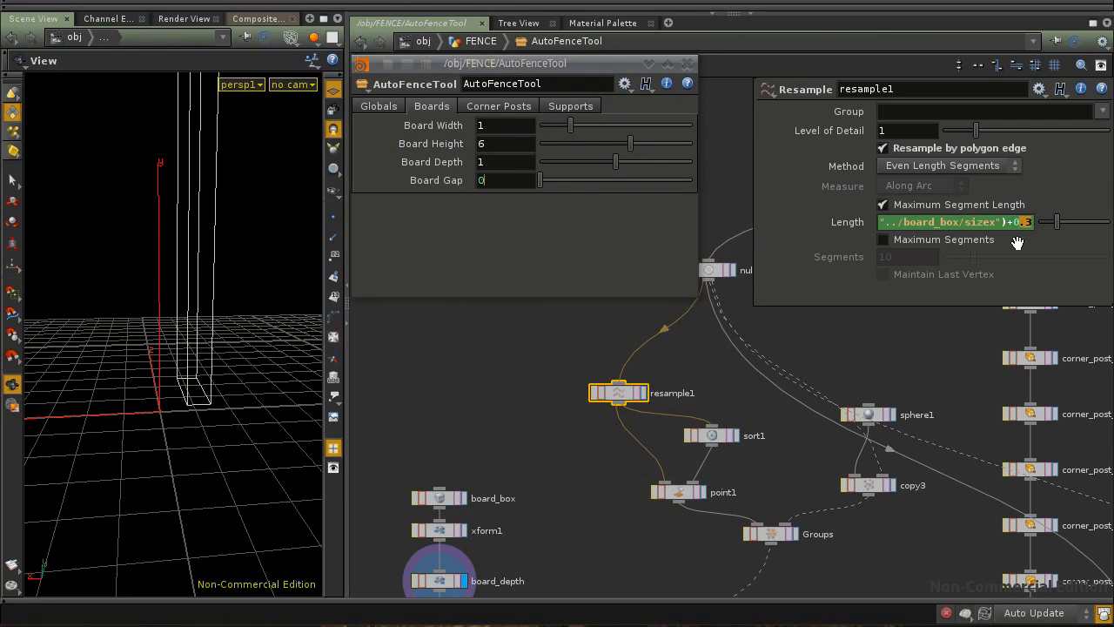
click(1008, 220)
key(alt+e)
drag(635, 97, 867, 195)
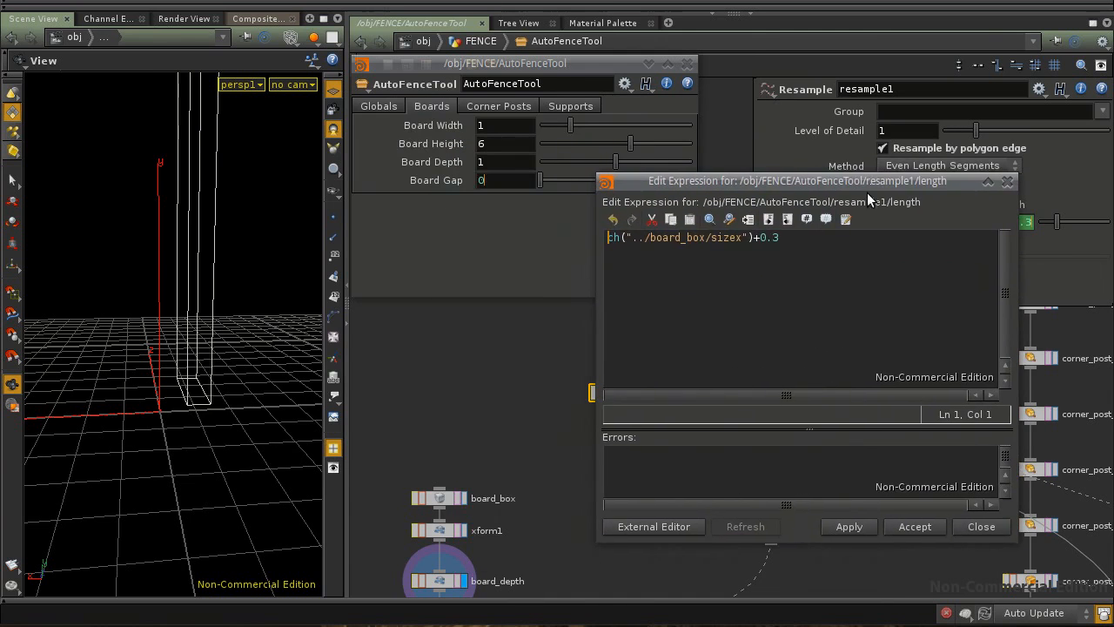
mouse_move(800, 181)
mouse_down()
mouse_move(543, 164)
mouse_move(539, 138)
mouse_move(752, 131)
mouse_move(572, 124)
mouse_move(592, 133)
mouse_move(523, 160)
mouse_move(802, 160)
mouse_up()
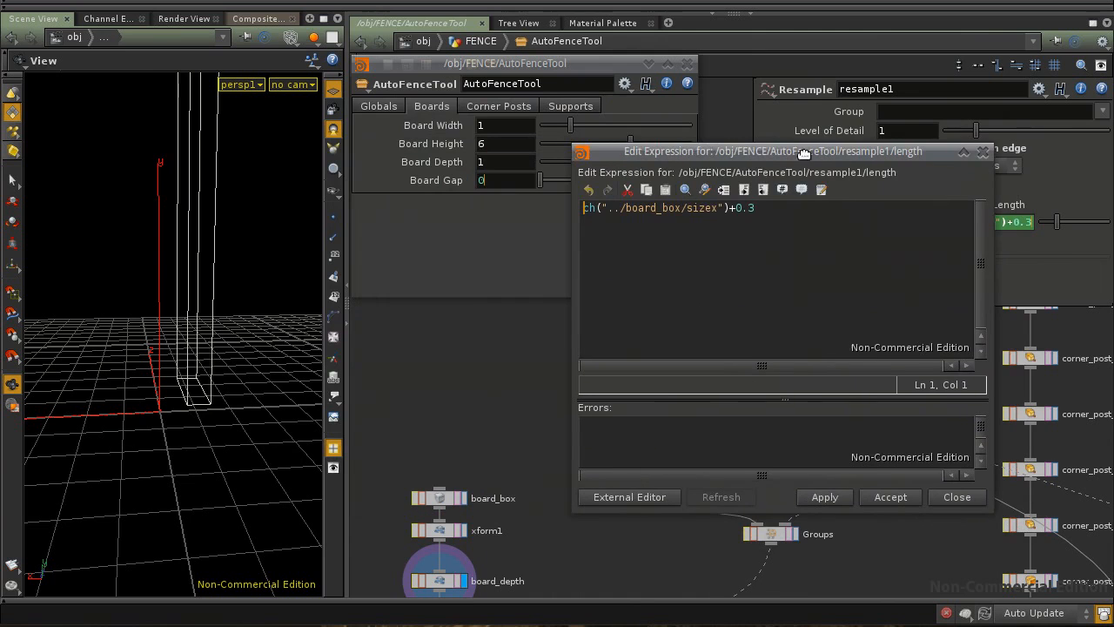
drag(711, 155, 710, 142)
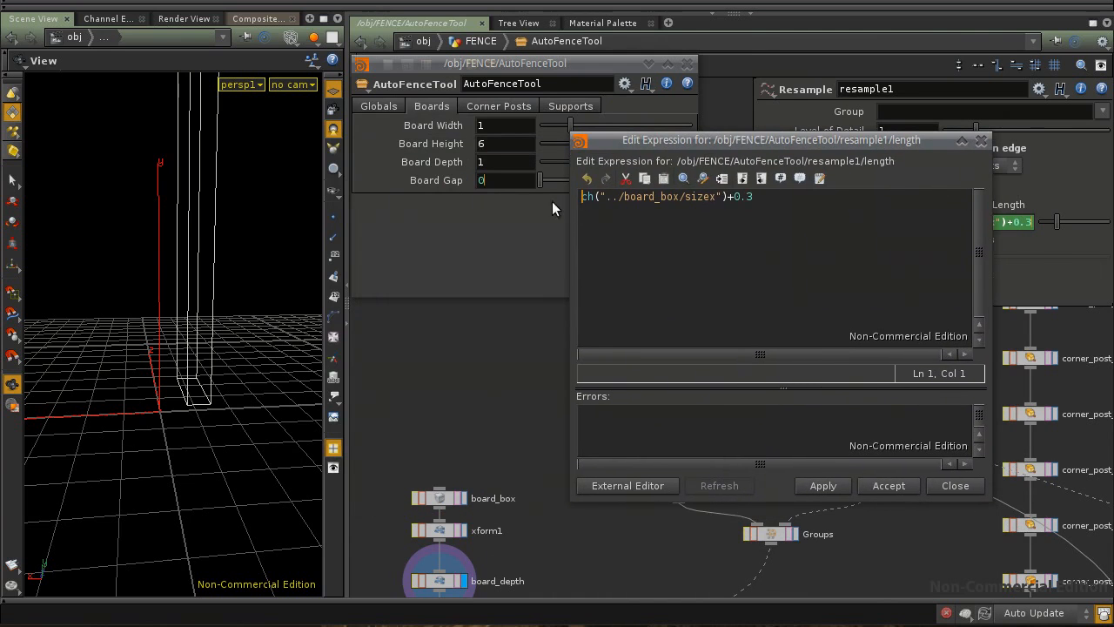
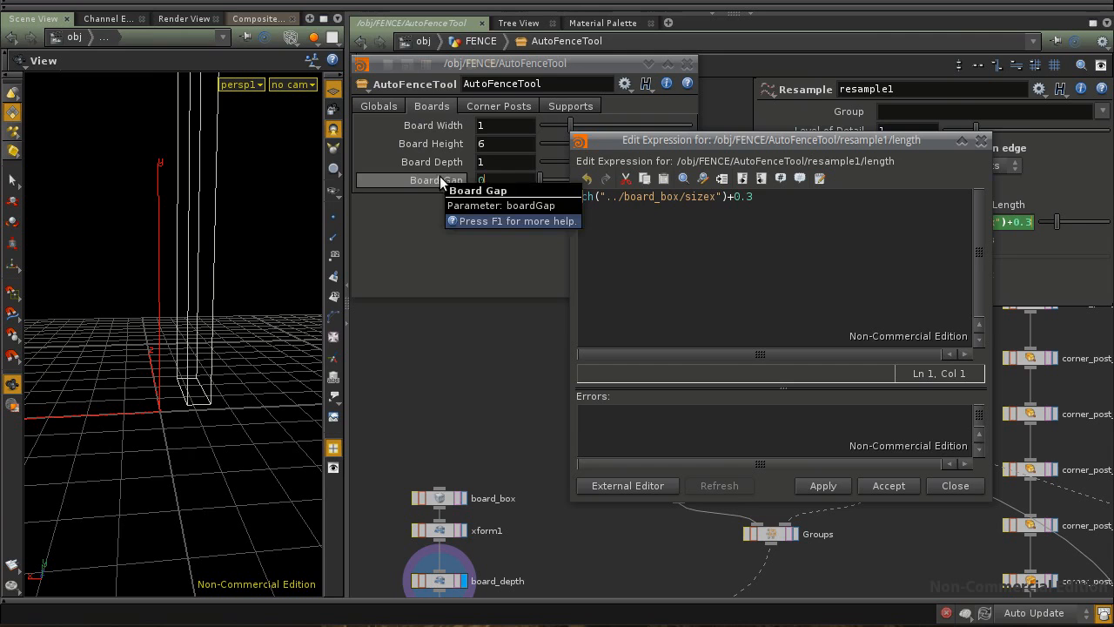
drag(762, 196, 734, 196)
text(ch)
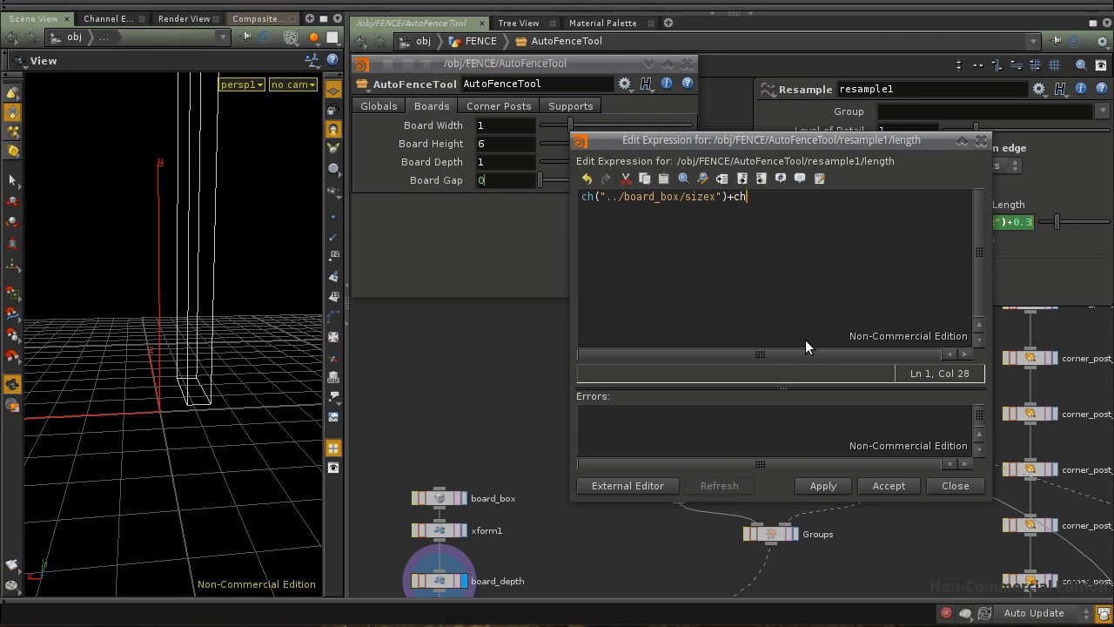
text(("../)
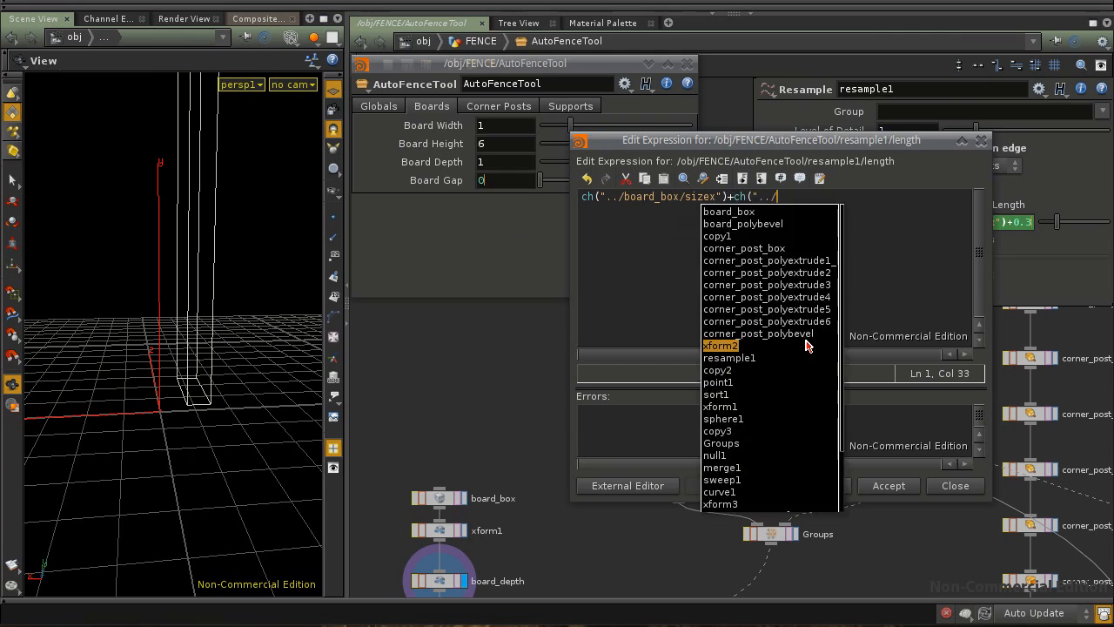
text(bo)
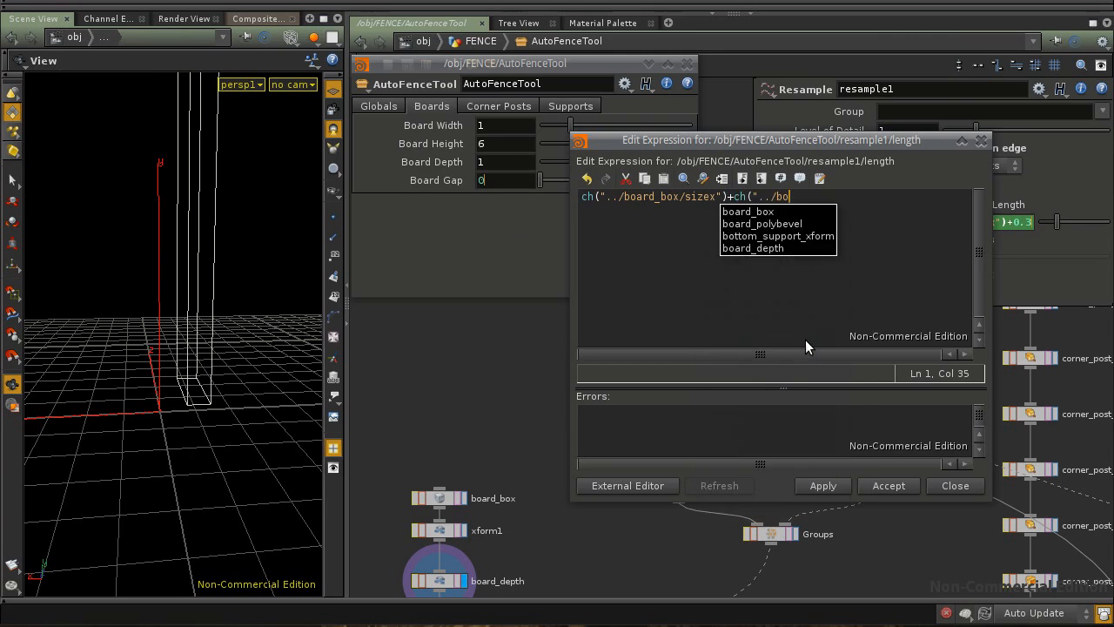
text(ard)
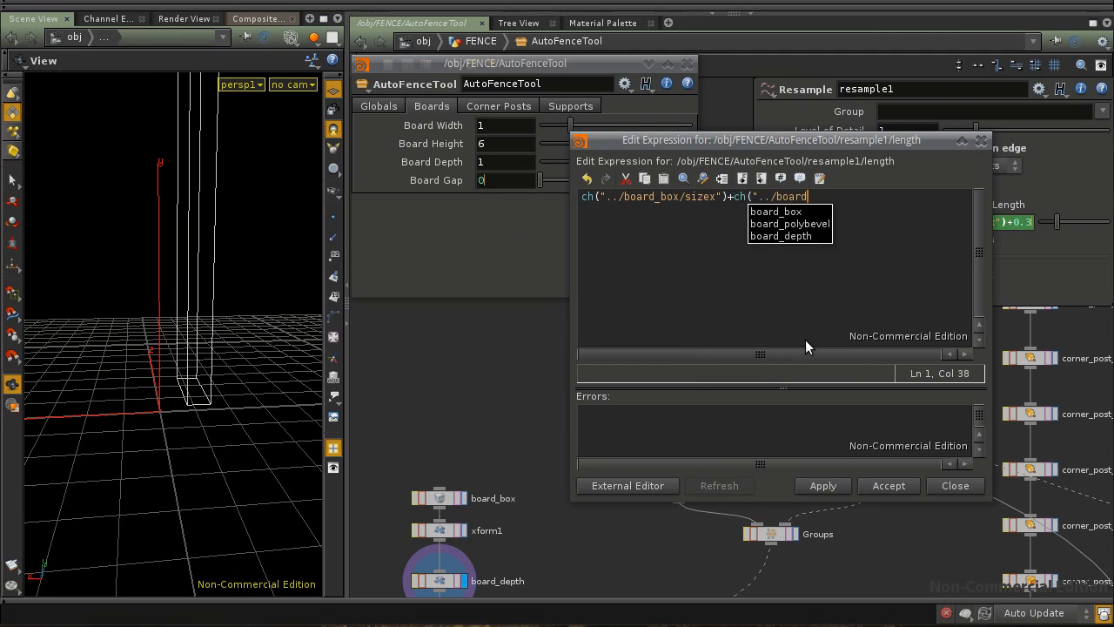
text(Gap)
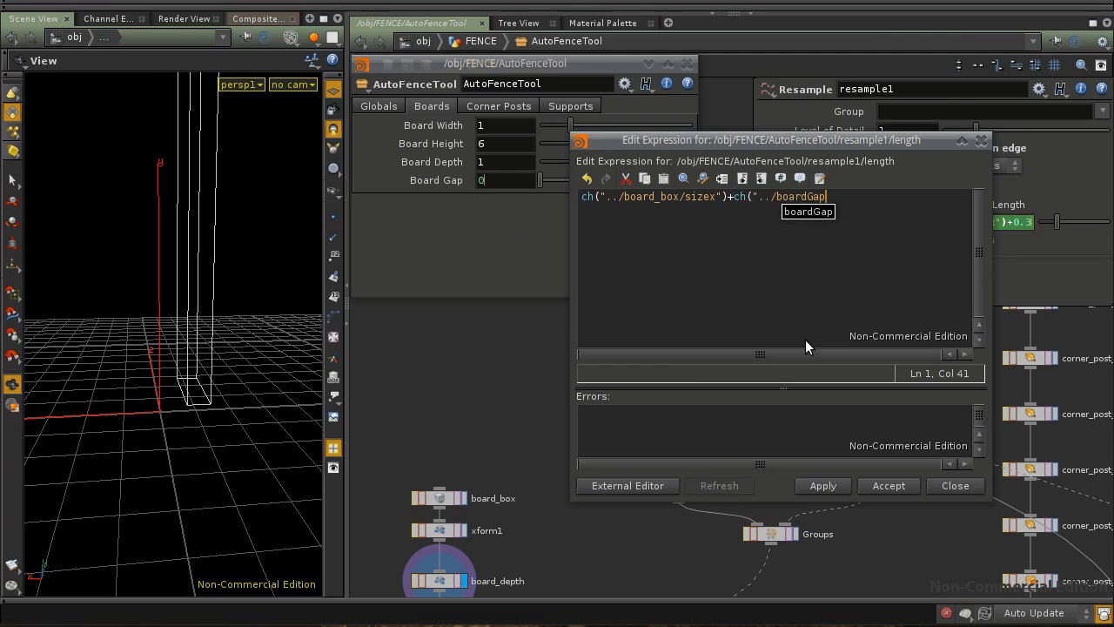
text("))
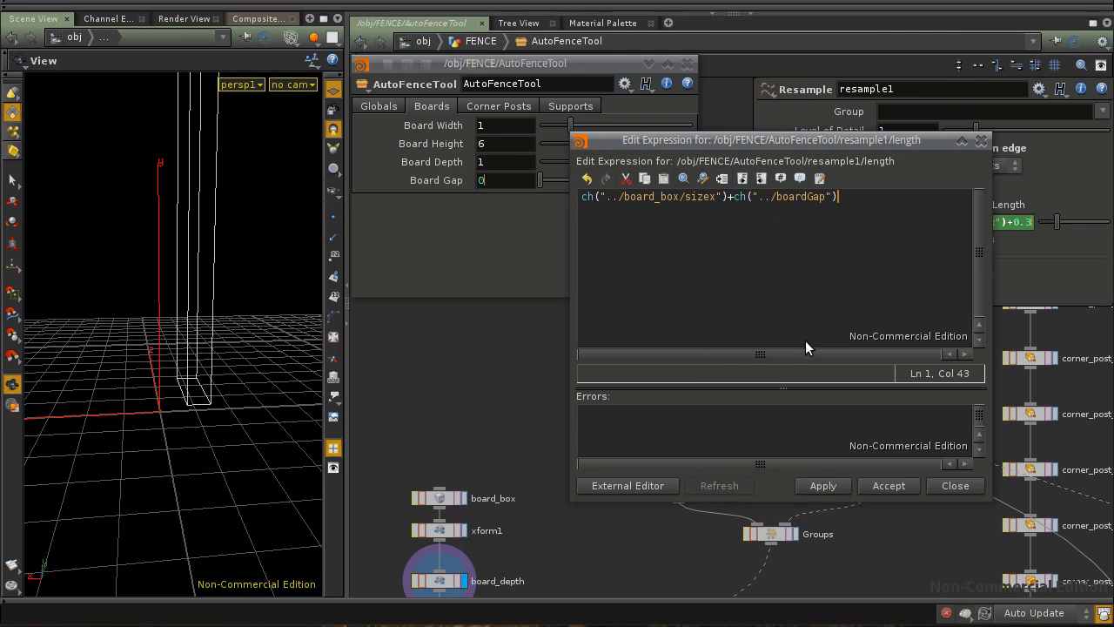
click(823, 486)
click(888, 486)
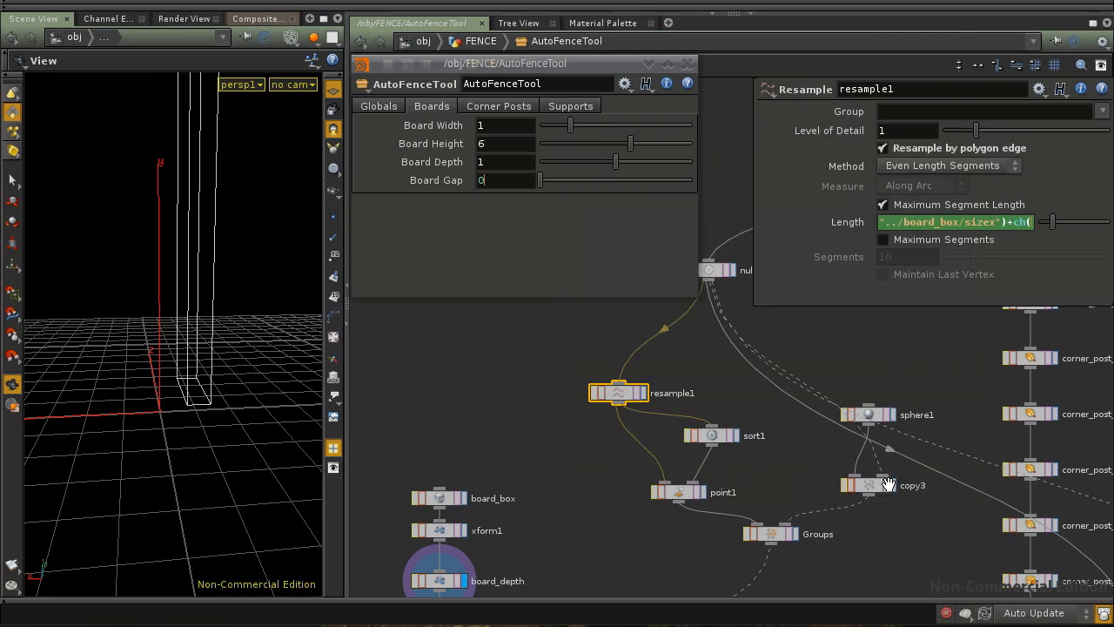
Display the xform4 node's output and frame the fence boards closely in the viewport
middle_drag(655, 572, 621, 305)
middle_drag(766, 527, 534, 205)
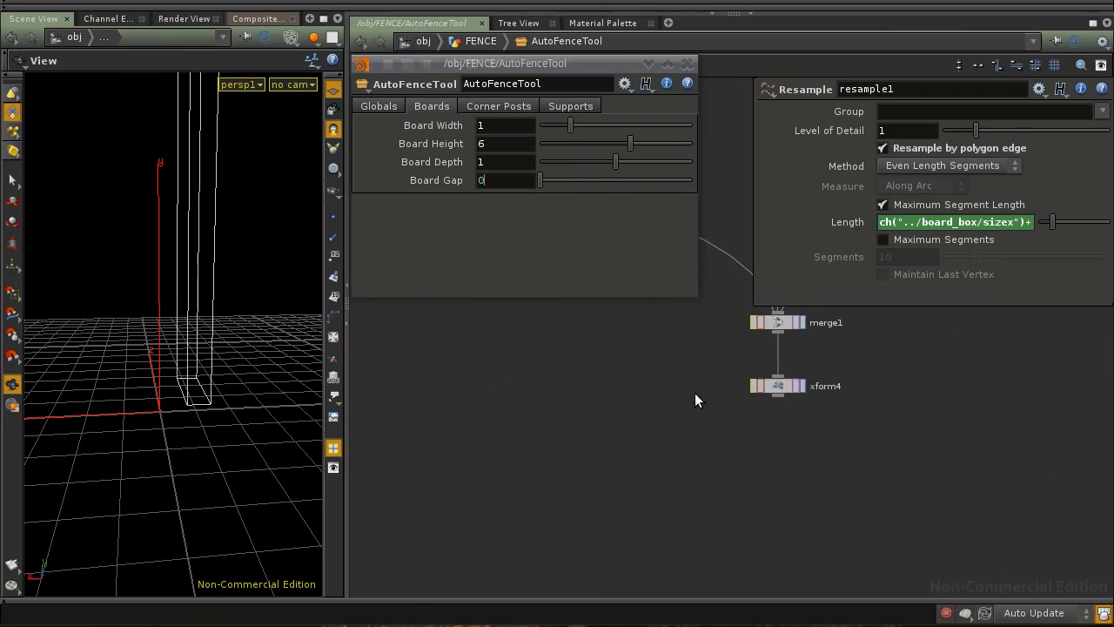
click(802, 386)
drag(214, 286, 212, 353)
drag(259, 309, 233, 356)
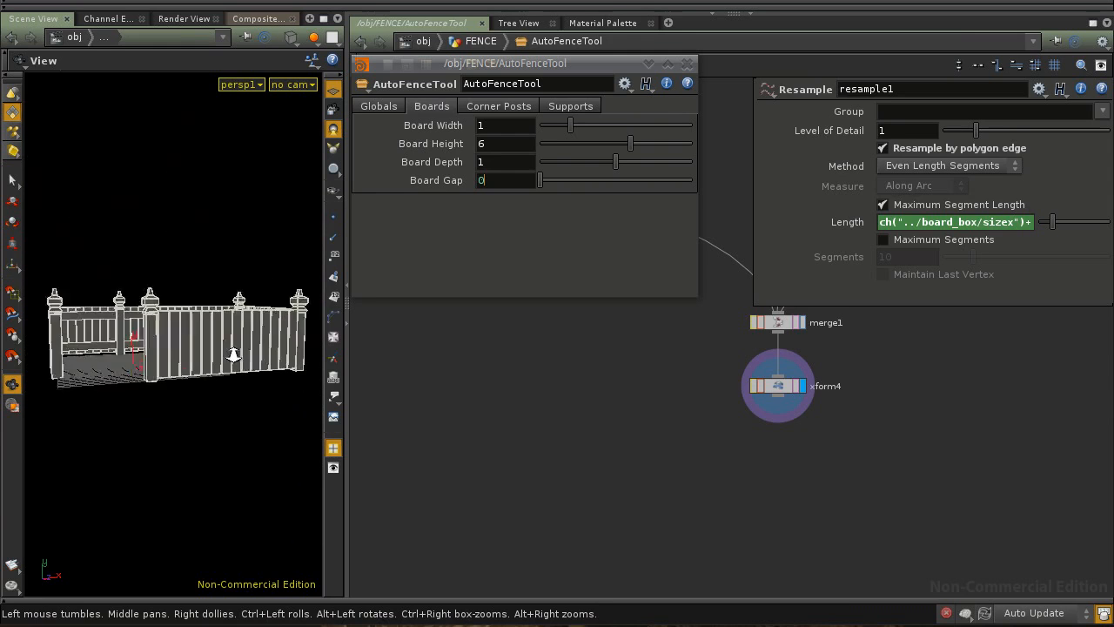
right_drag(234, 356, 453, 269)
right_drag(132, 354, 142, 373)
drag(142, 374, 221, 325)
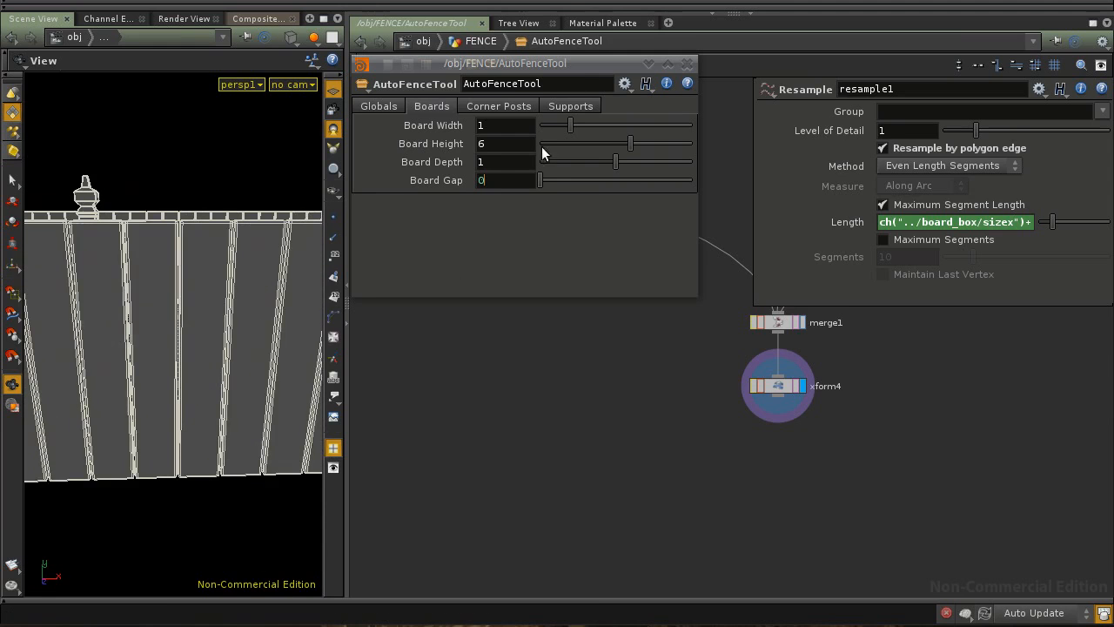
Try different Board Gap values while viewing the spacing between the fence boards
drag(543, 181, 540, 208)
drag(261, 314, 154, 323)
drag(552, 179, 548, 184)
Set Board Gap's default to .3 in the AutoFenceTool type properties and reset the parameter to that default
click(363, 78)
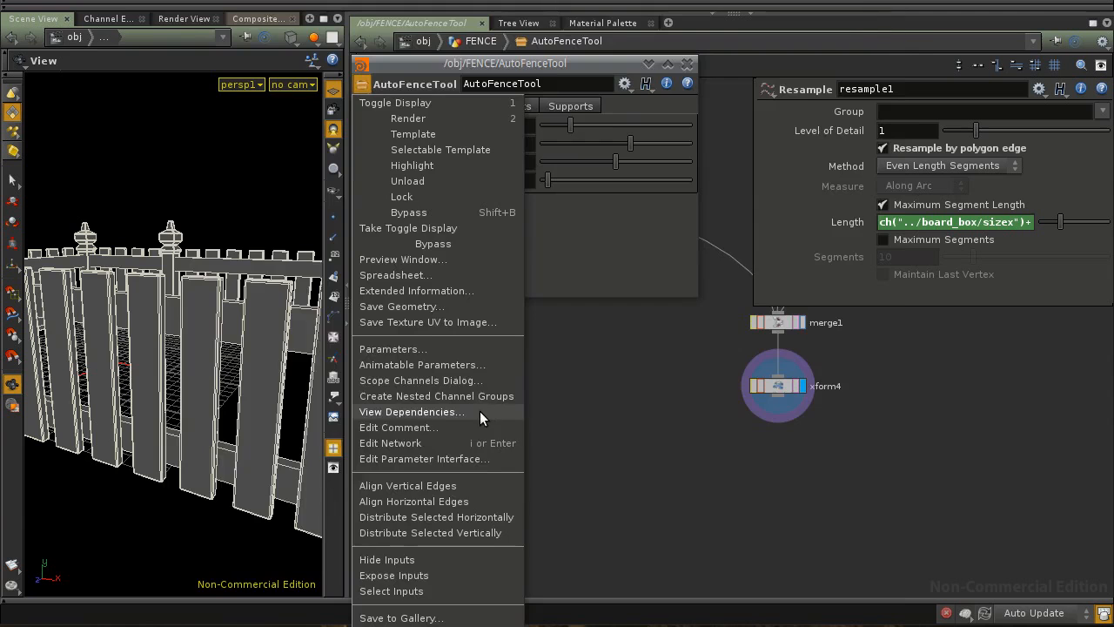
click(514, 389)
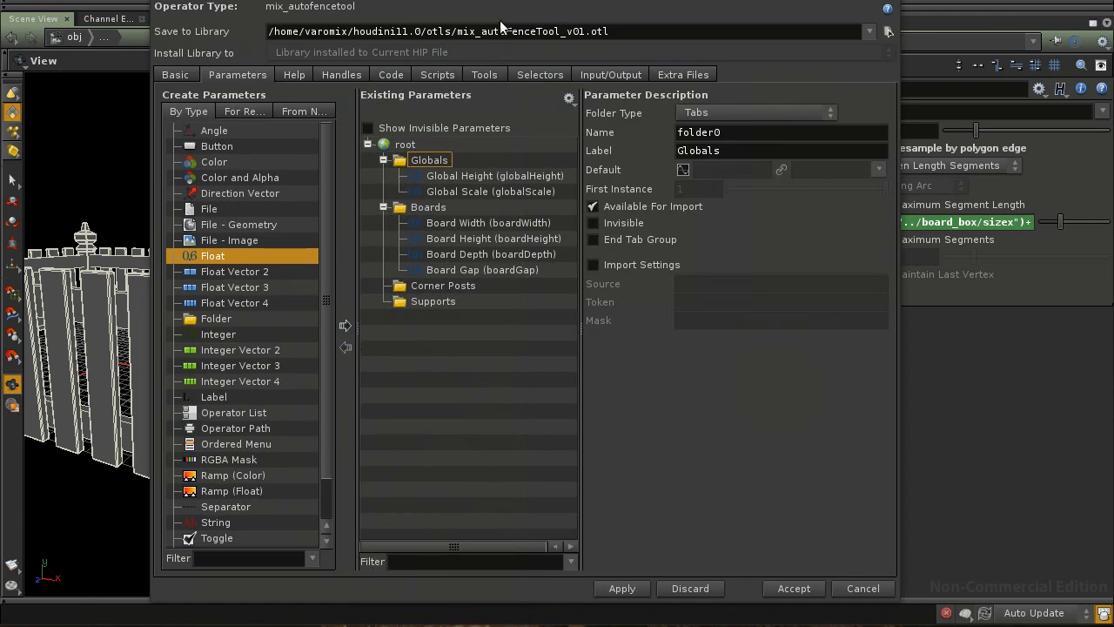
click(483, 269)
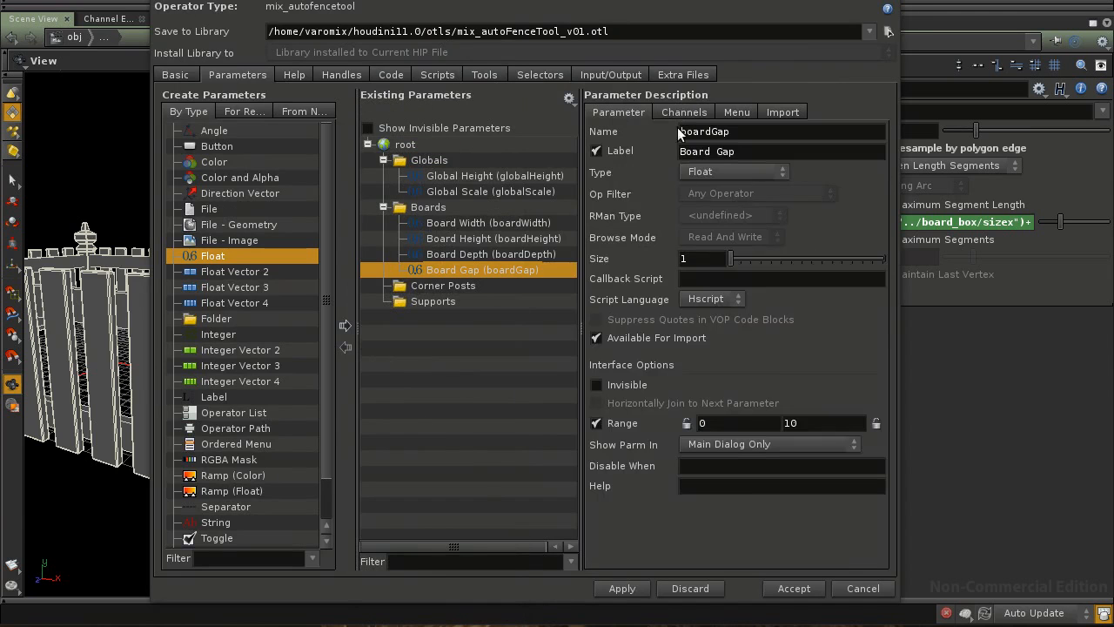
click(684, 112)
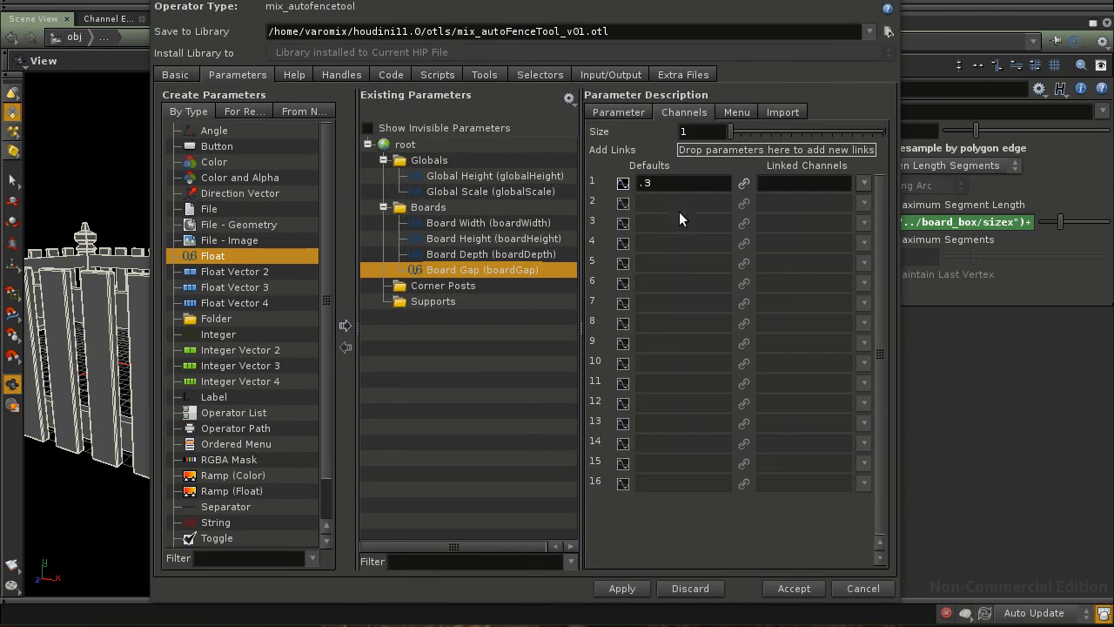
click(622, 589)
click(808, 591)
middle_drag(501, 192, 501, 192)
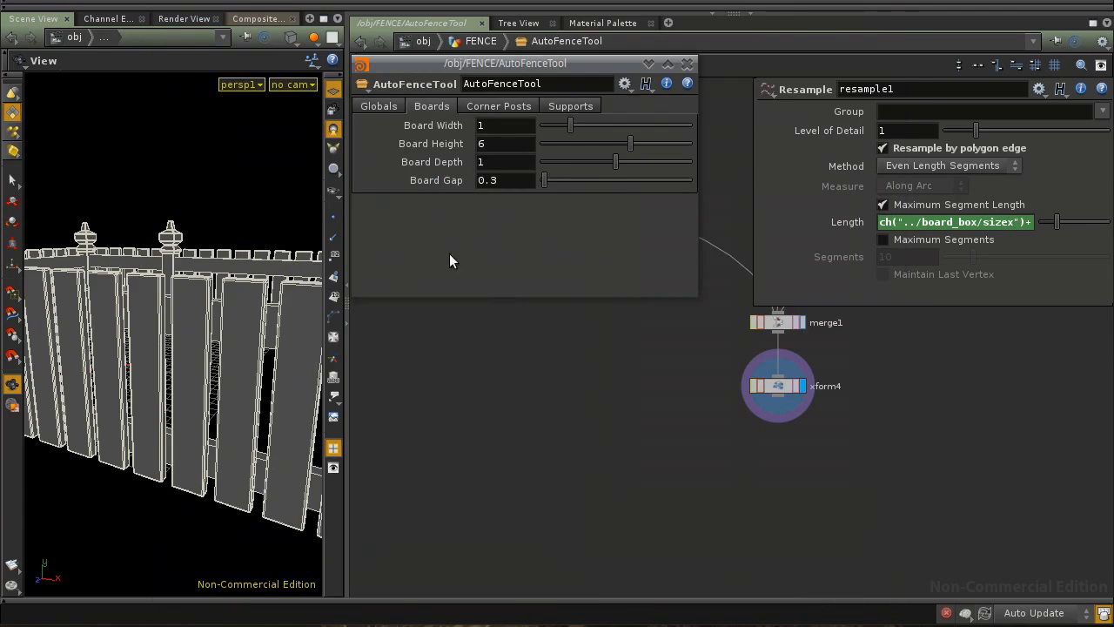
Test a wider Board Gap on the fence and restore the parameter to its default
drag(214, 418, 215, 422)
drag(546, 180, 558, 184)
middle_drag(510, 181, 563, 229)
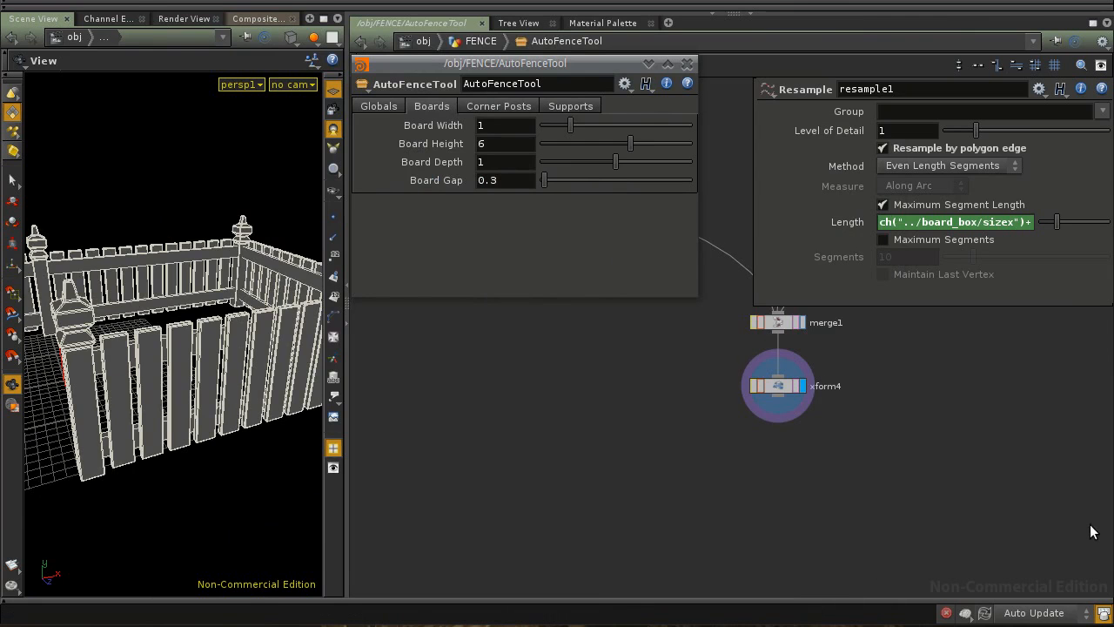
Close the AutoFenceTool parameters and select the board_polybevel node to show its bevel settings
right_drag(148, 355, 214, 380)
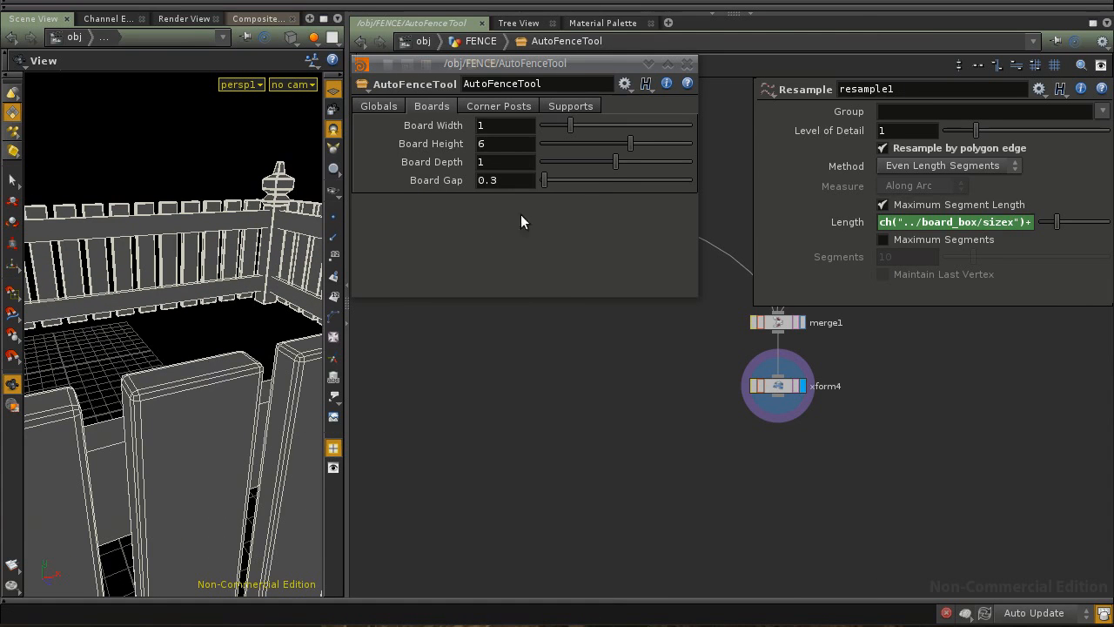
click(688, 63)
middle_drag(507, 139, 610, 323)
click(481, 345)
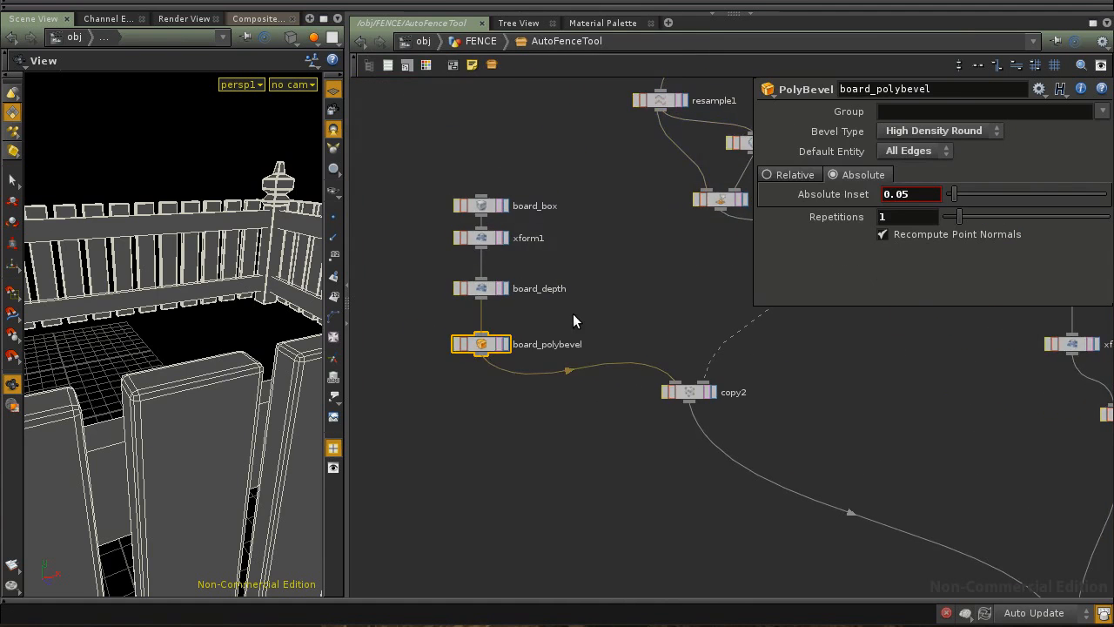
scroll(567, 315, up, 3)
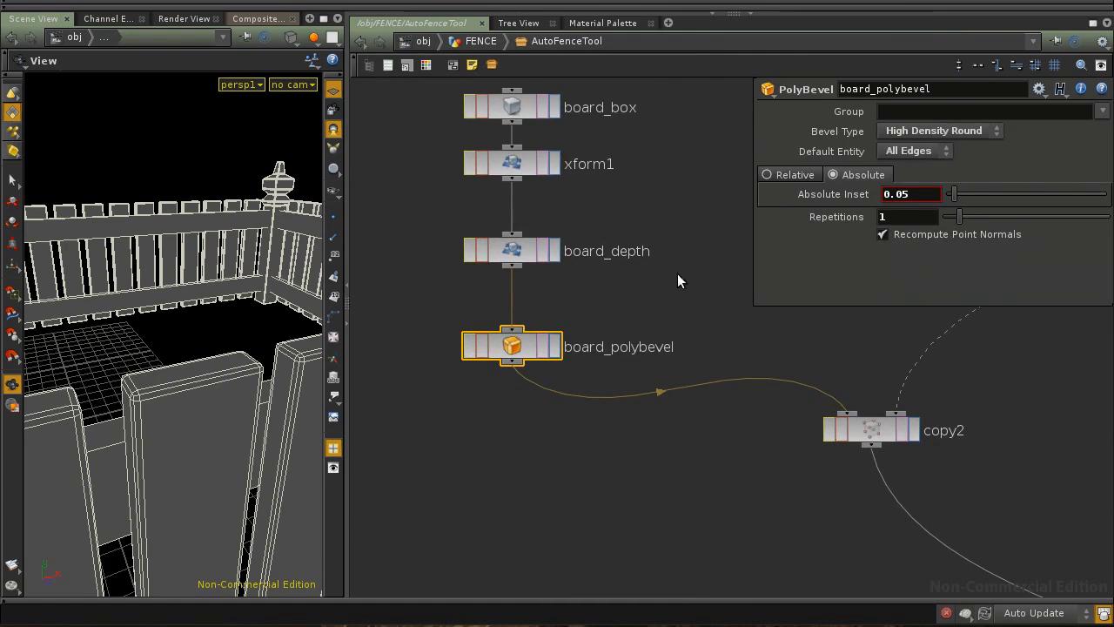
Add board_polybevel's Absolute Inset and Repetitions as linked parameters to the Boards folder in the AutoFenceTool type properties
right_click(526, 46)
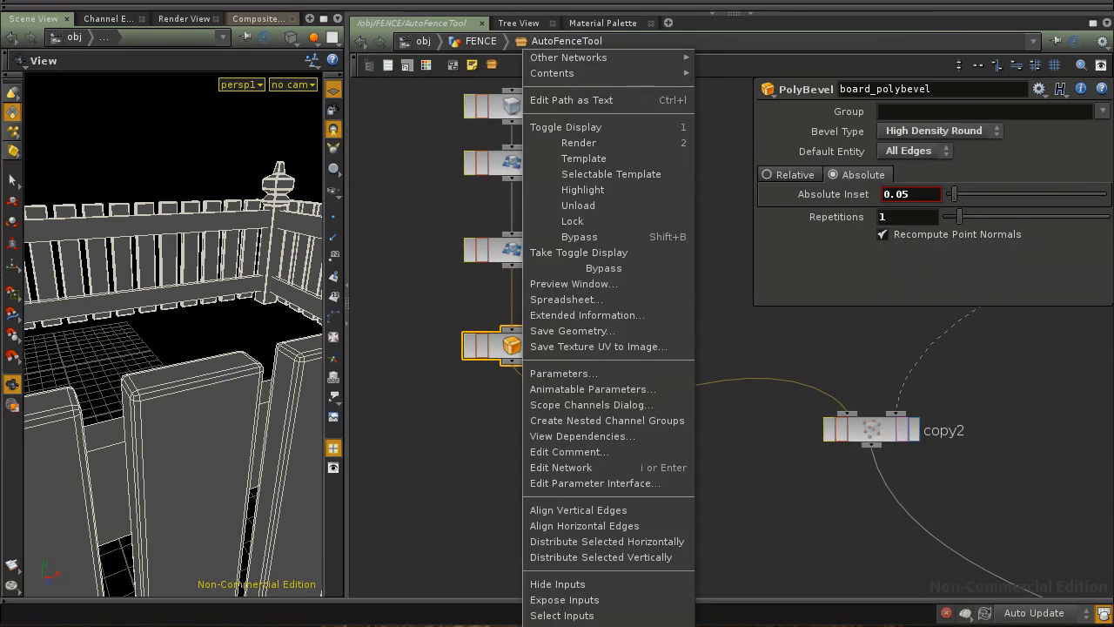
click(566, 625)
drag(531, 16, 348, 5)
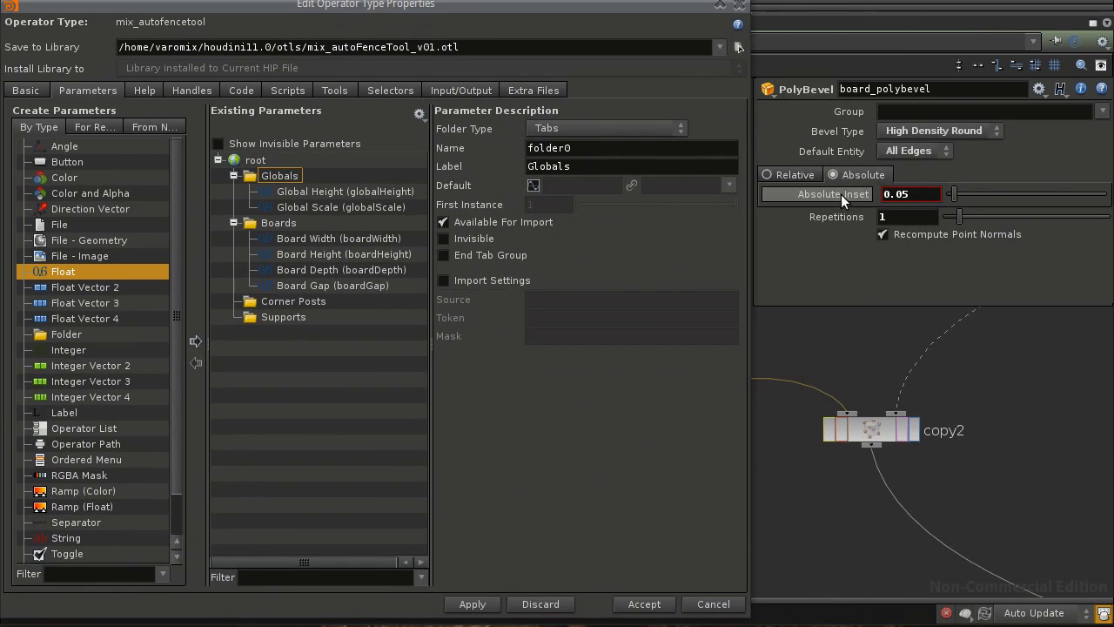
click(906, 194)
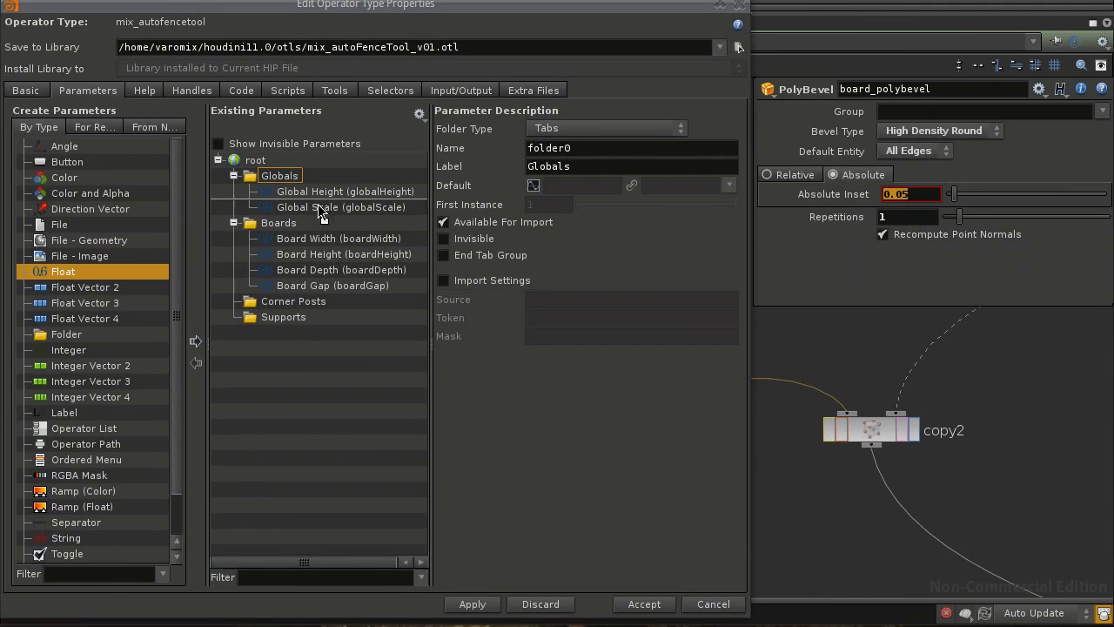
drag(273, 207, 281, 223)
click(887, 218)
drag(693, 243, 275, 224)
Name the Absolute Inset parameter BoardBevelSize, label it Board Bevel Size, and apply the changes
click(307, 302)
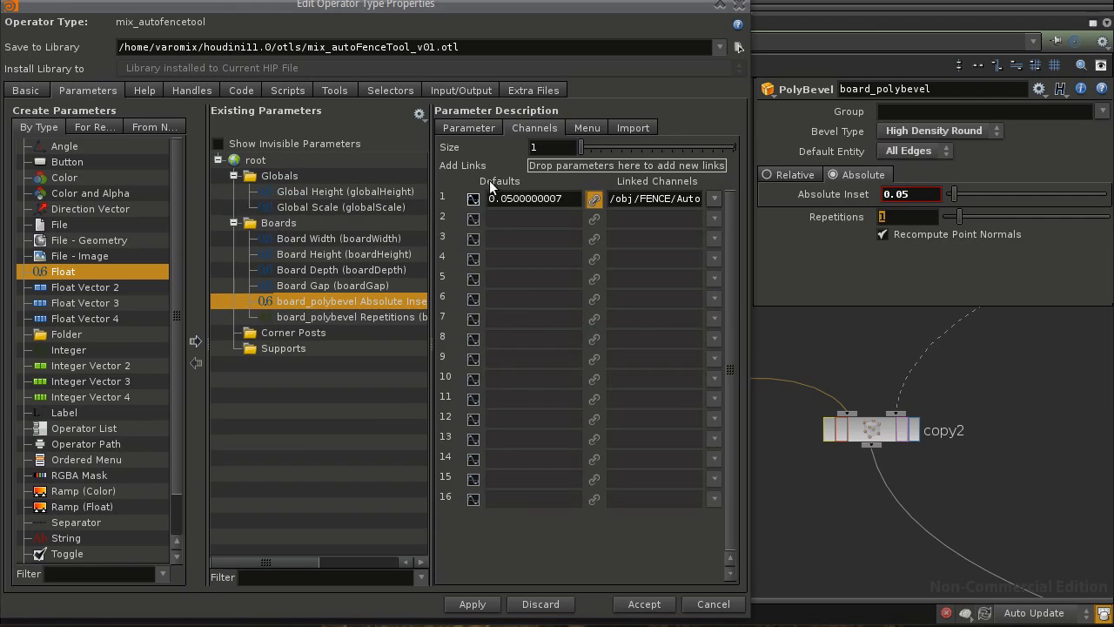
click(449, 128)
double_click(675, 148)
text(Bo)
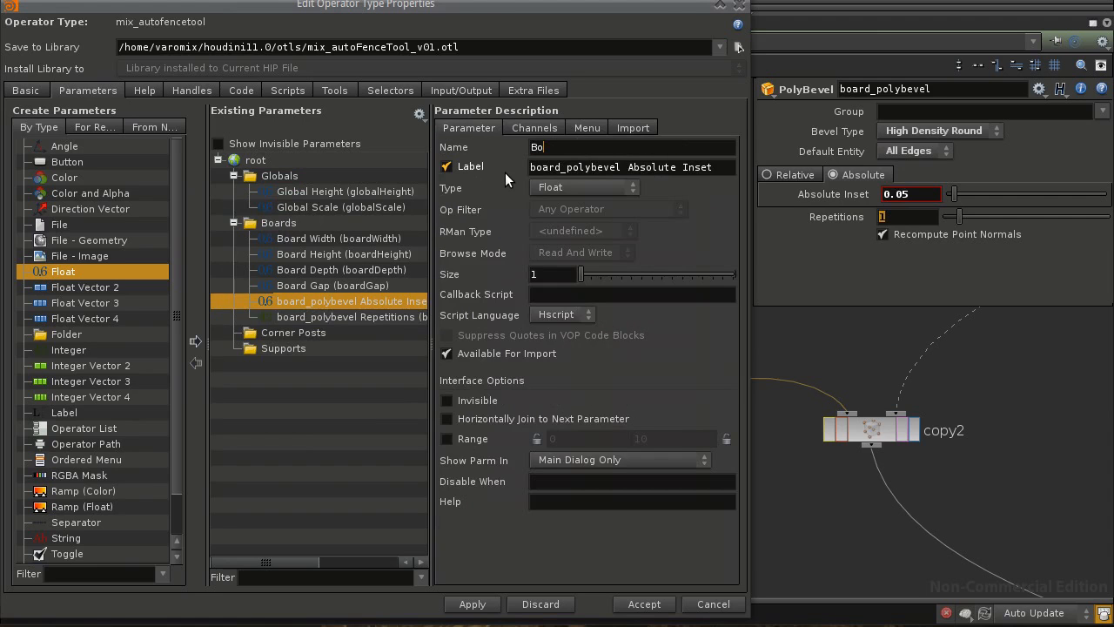
text(ard_Bevel)
key(BackSpace)
key(BackSpace)
key(BackSpace)
key(BackSpace)
key(BackSpace)
key(BackSpace)
text(BevelSize)
key(Tab)
text(Baord)
key(BackSpace)
key(BackSpace)
key(BackSpace)
key(BackSpace)
text(oard Bevel Siz)
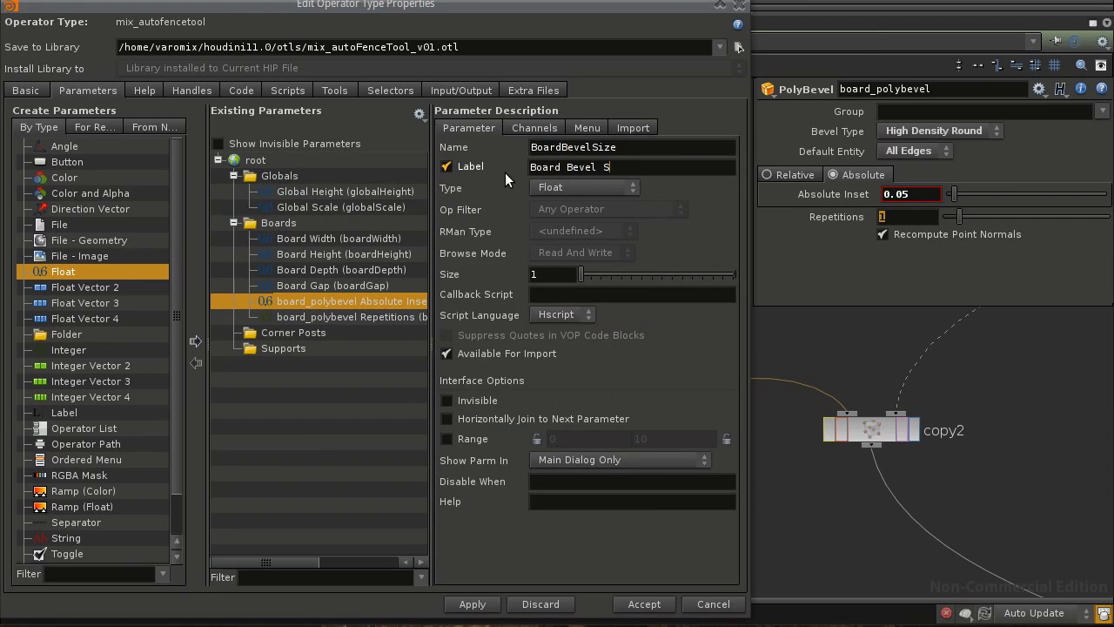
text(e)
click(470, 604)
Name the Repetitions parameter boardBevelDetail, label it Board Bevel Detail, and accept the type property changes
click(305, 318)
drag(702, 150, 487, 150)
text(baord)
key(BackSpace)
key(BackSpace)
key(BackSpace)
key(BackSpace)
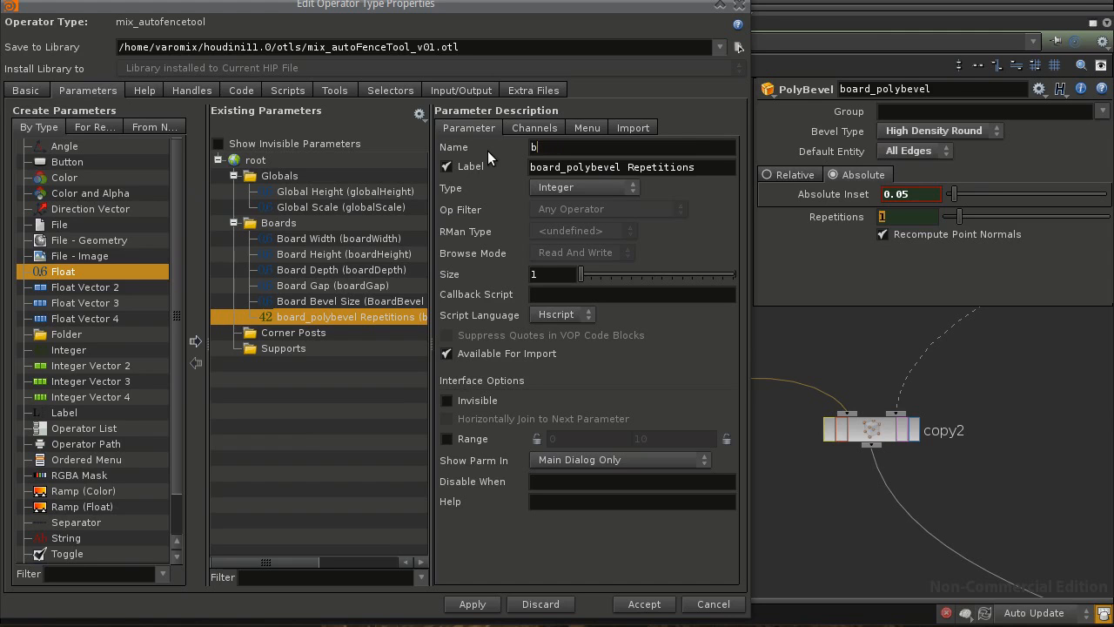
text(oardBevelDetail)
key(Tab)
text(Board Be)
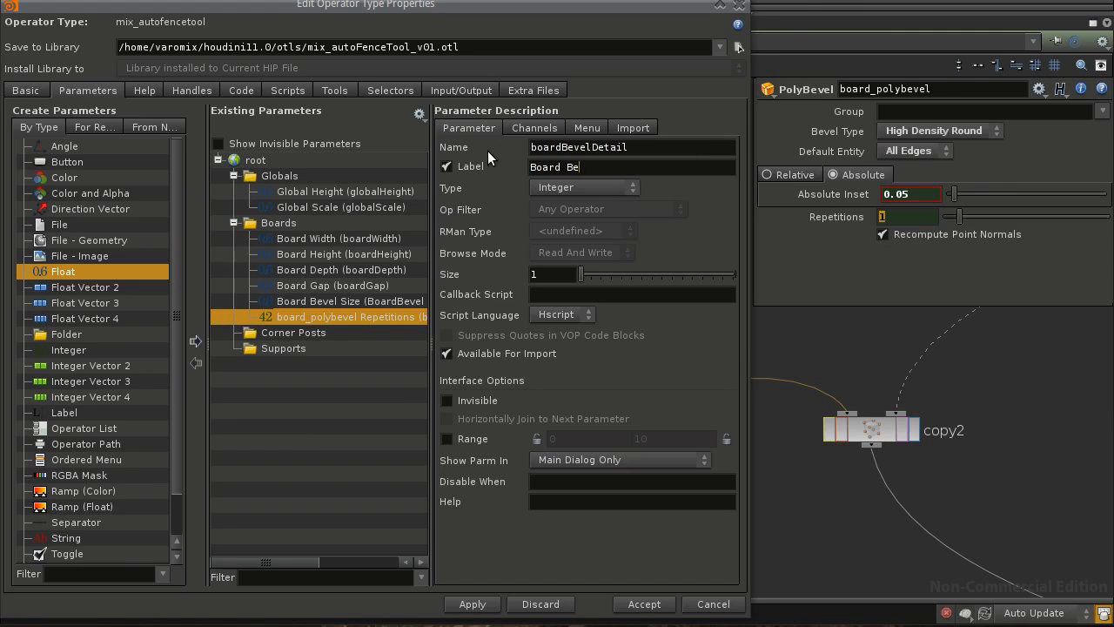
text(vel Detail)
click(641, 603)
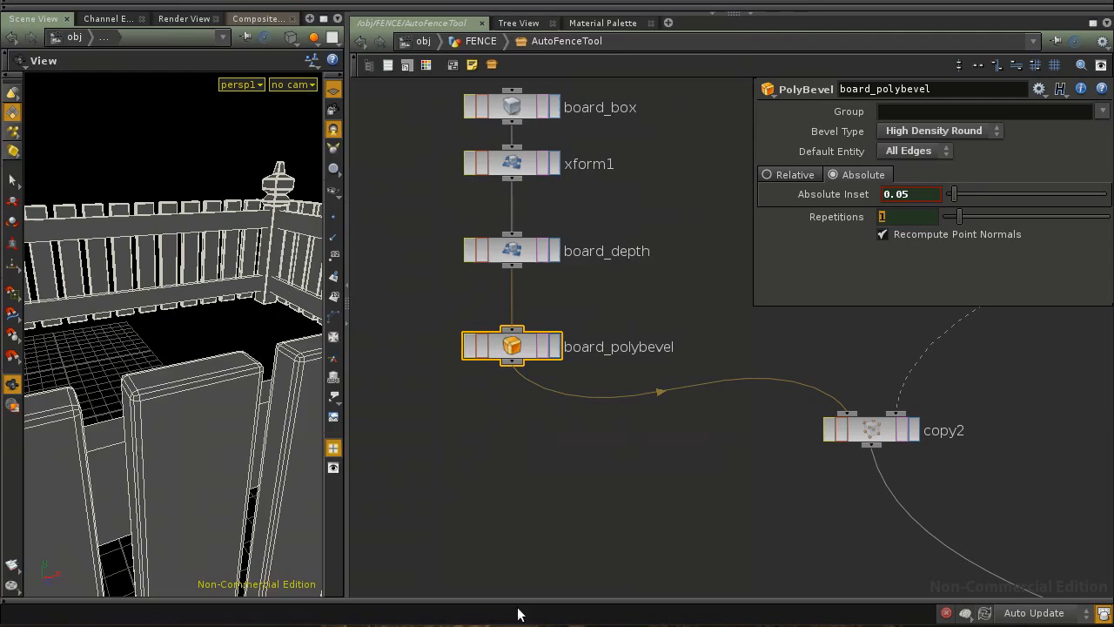
Open the AutoFenceTool's Boards parameters and set Board Bevel Size to 0.97 to test the link
right_click(540, 42)
click(601, 369)
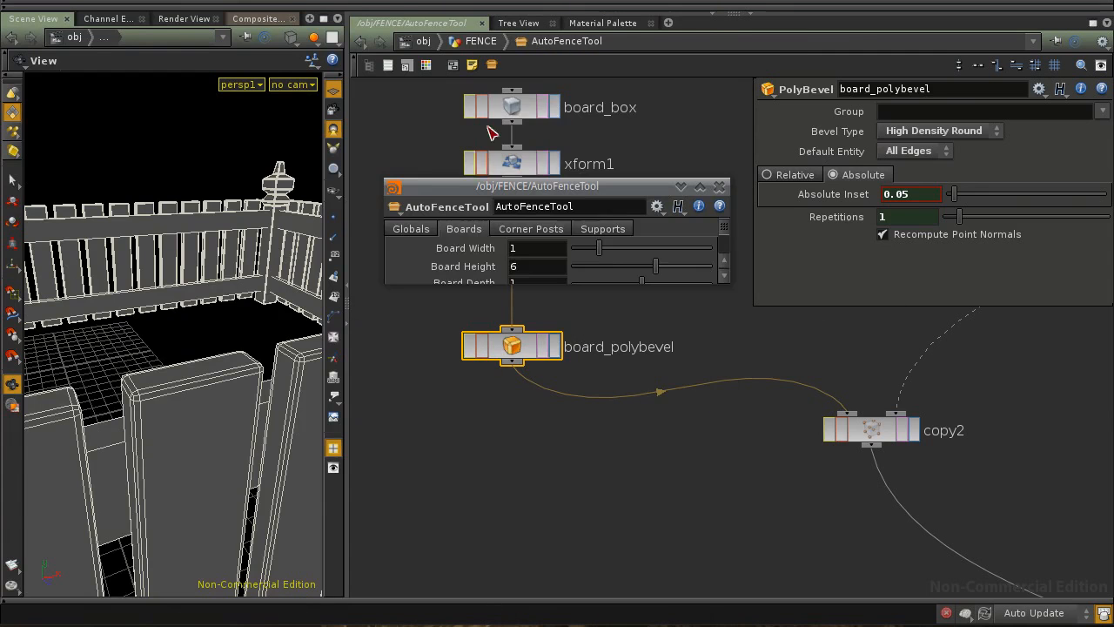
drag(649, 285, 647, 431)
drag(586, 316, 593, 320)
drag(597, 190, 609, 258)
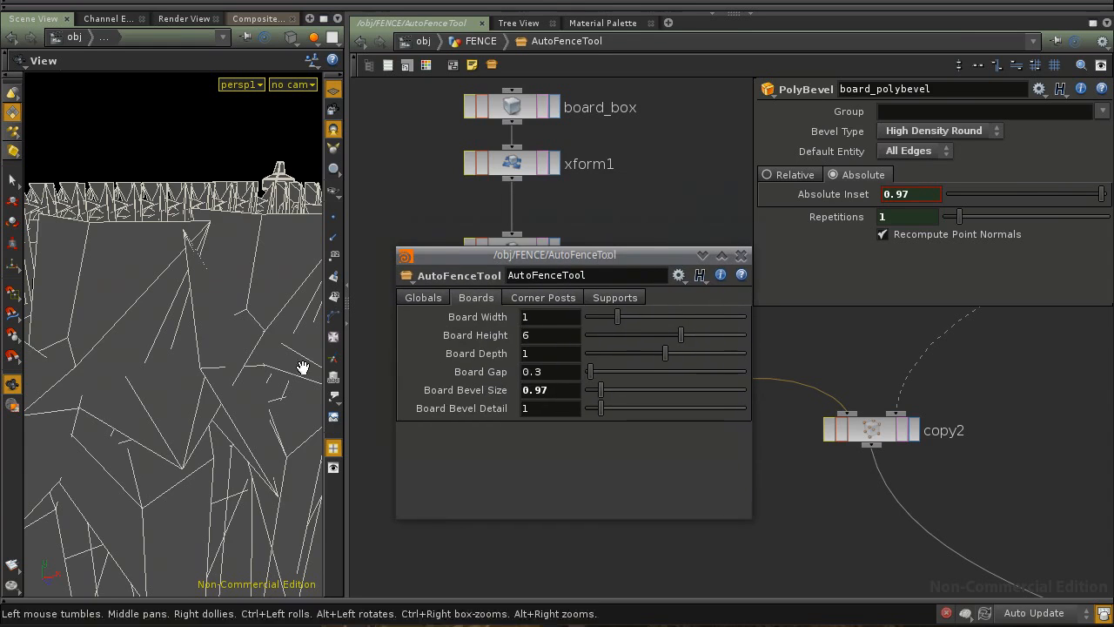
Reset Board Bevel Size to its default and set Board Bevel Detail to 0
drag(602, 390, 583, 414)
ctrl+middle_click(553, 391)
Set the Board Bevel Detail parameter's range to 0–3 with a locked minimum in the AutoFenceTool type properties and accept the changes
click(406, 276)
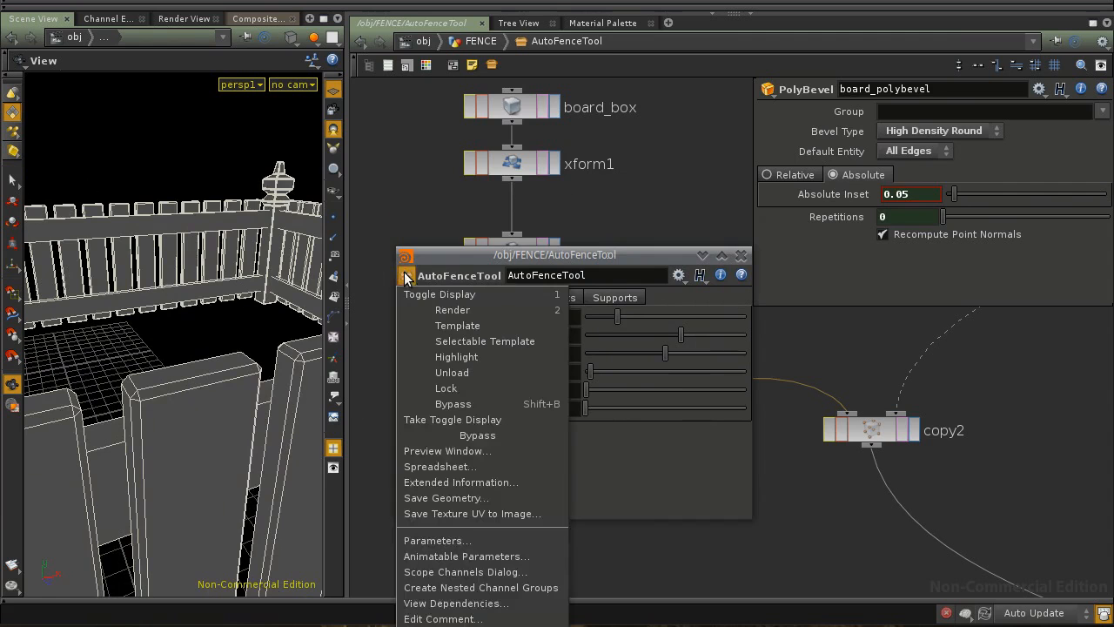
click(437, 540)
drag(496, 163, 359, 42)
click(388, 349)
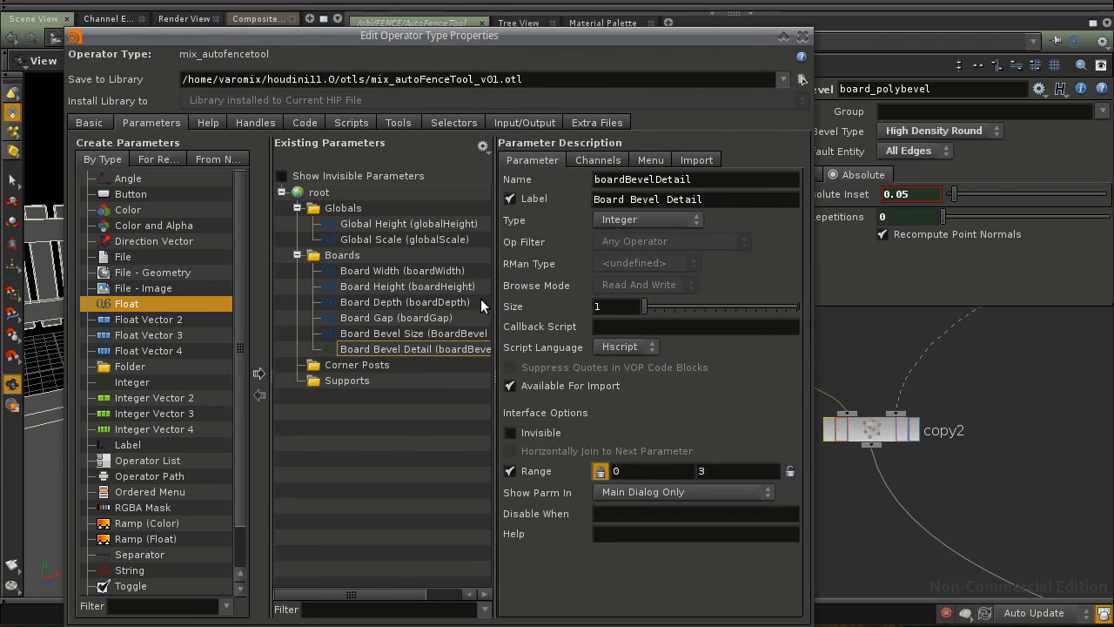
click(409, 334)
drag(739, 38, 660, 18)
click(721, 19)
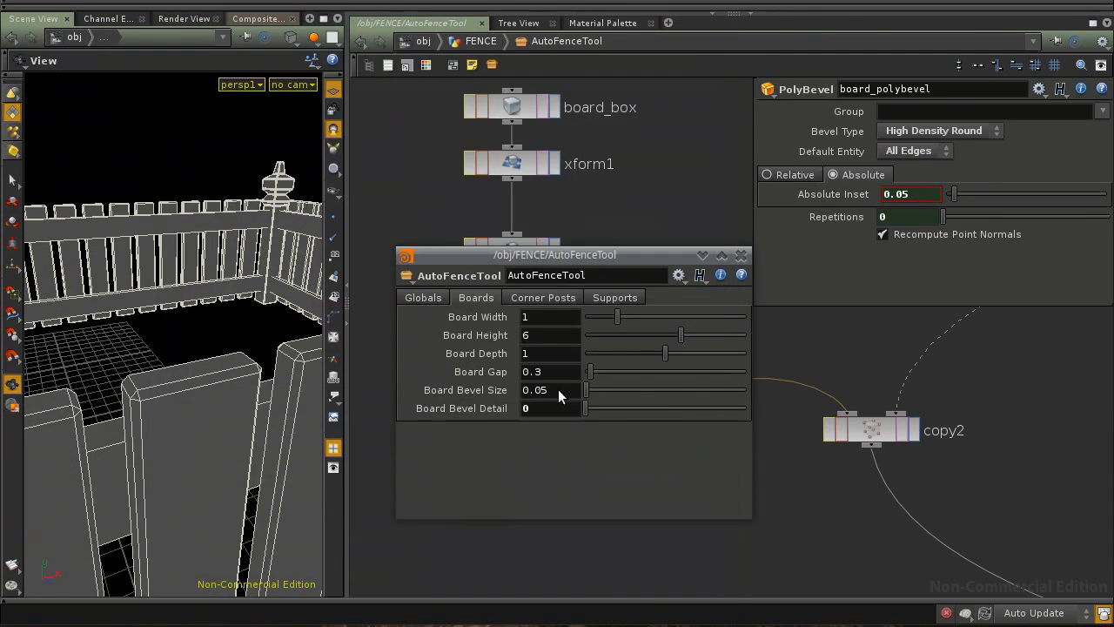
Scale down board_polybevel's Absolute Inset by changing its expression to ch("../BoardBevelSize")*0.01, testing it with a larger Board Bevel Size
drag(585, 409, 531, 408)
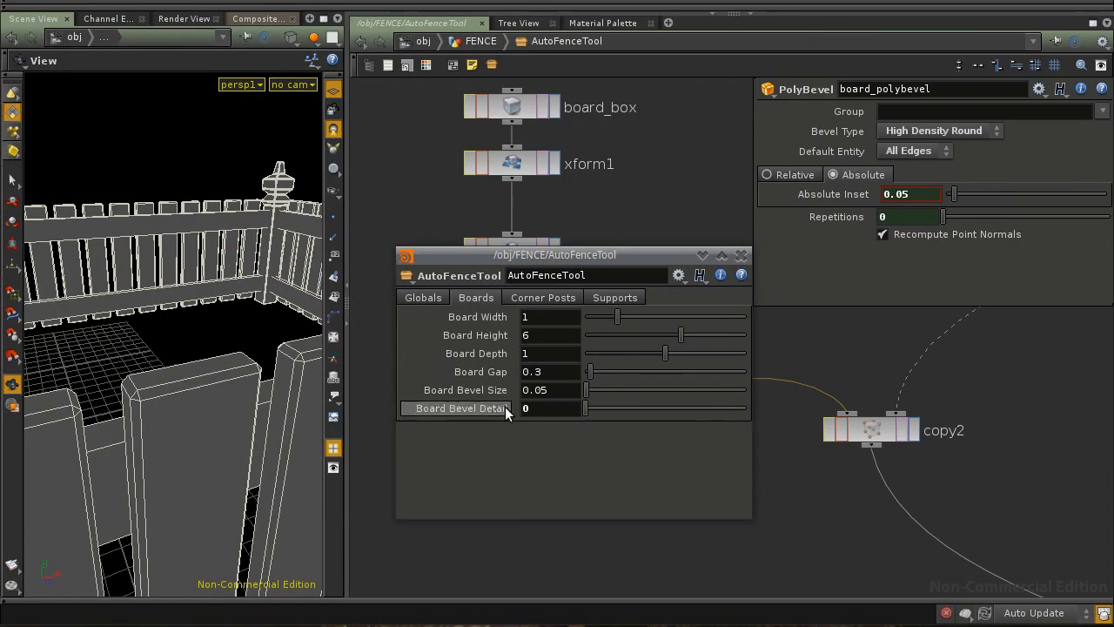
click(851, 193)
click(821, 194)
click(821, 194)
click(821, 194)
click(821, 194)
click(1049, 196)
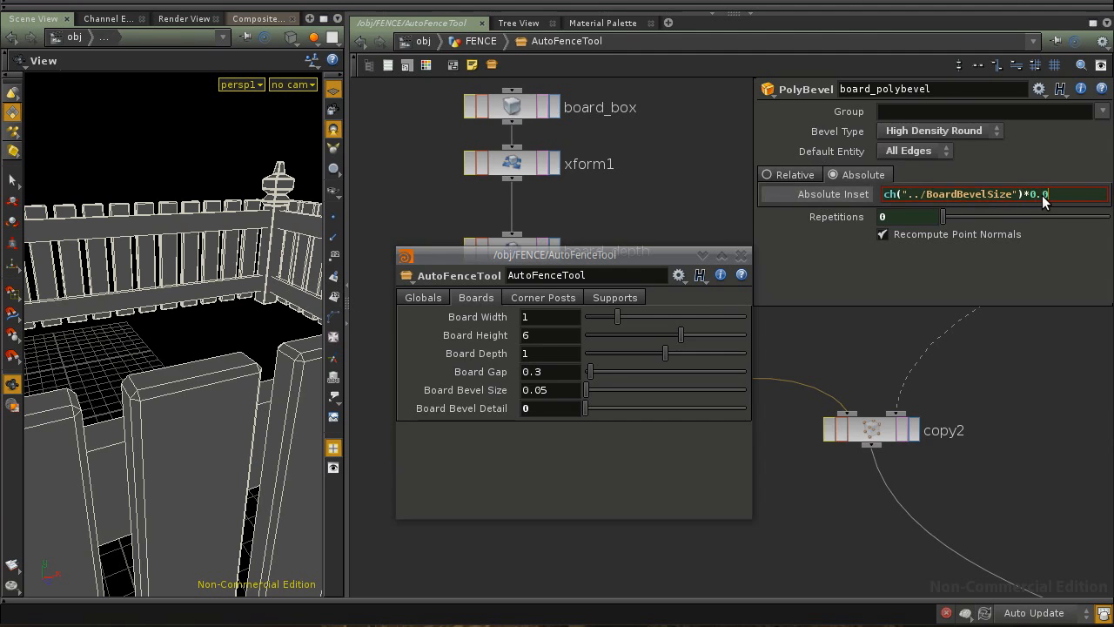
text(*0.001)
key(Return)
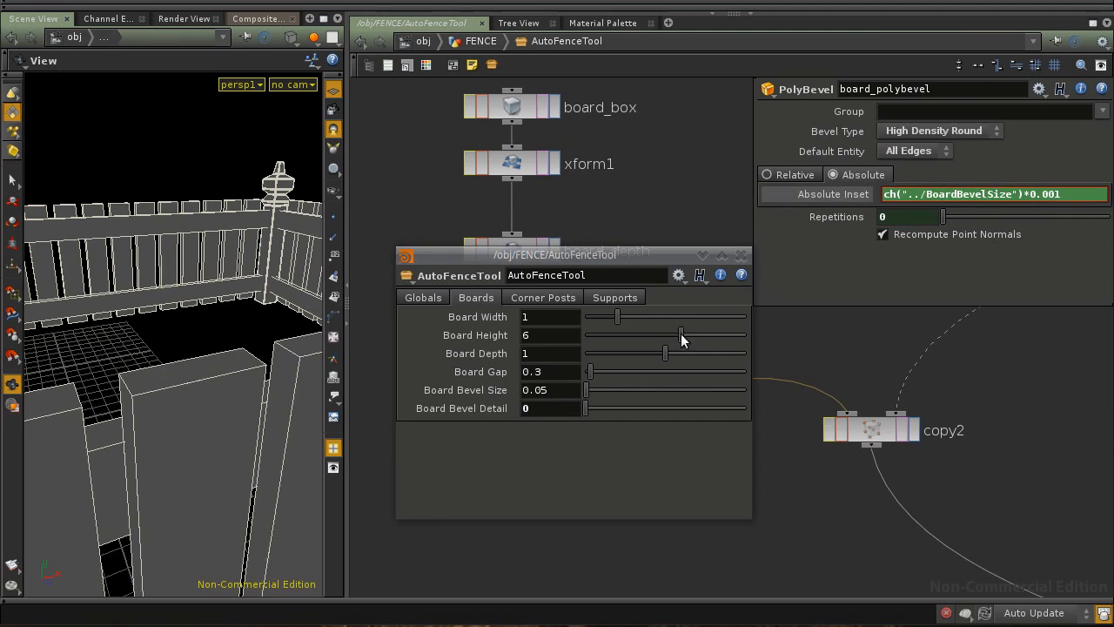
drag(589, 388, 687, 389)
key(BackSpace)
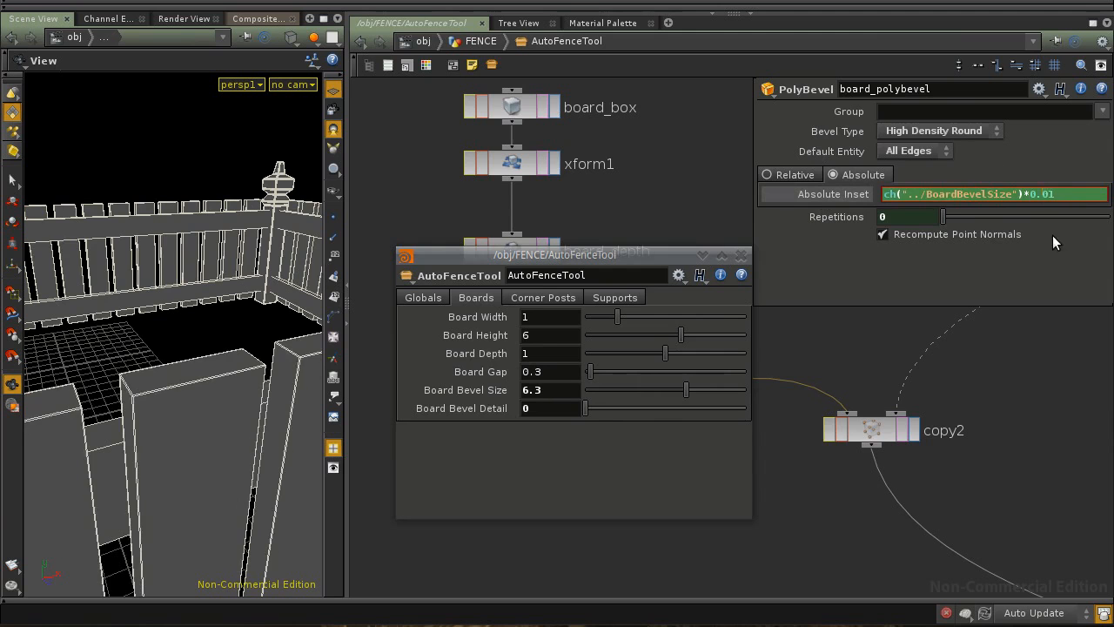
key(Return)
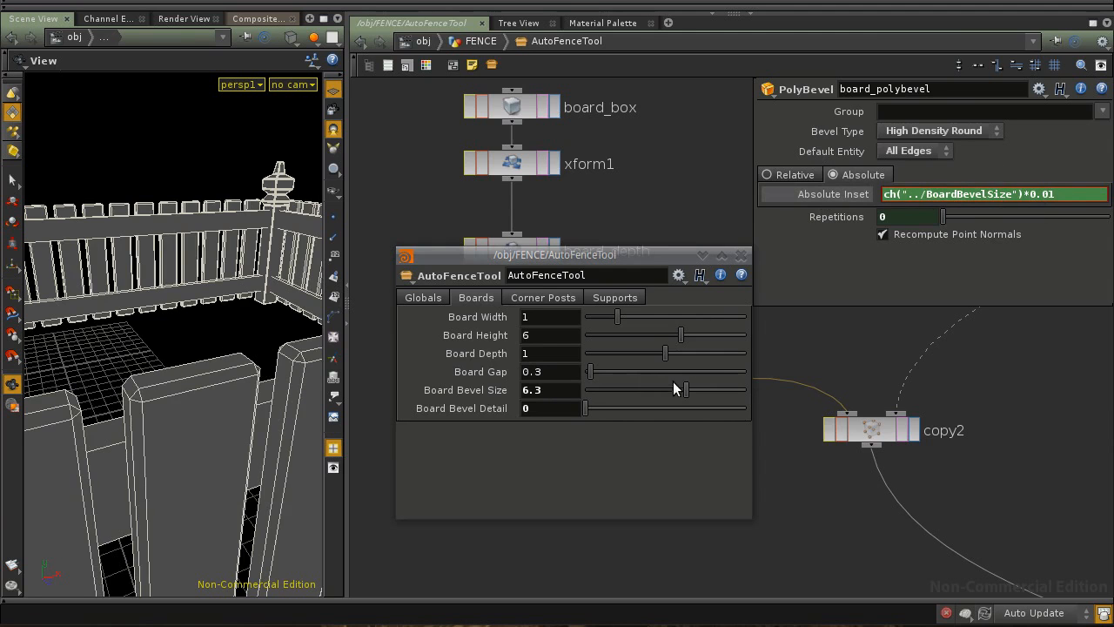
Try different Board Bevel Size values and set the parameter to 5
mouse_move(640, 389)
mouse_down()
mouse_move(661, 389)
mouse_move(603, 393)
mouse_move(765, 397)
mouse_move(600, 401)
mouse_move(782, 405)
mouse_move(547, 413)
mouse_move(723, 409)
mouse_move(573, 409)
mouse_move(634, 403)
mouse_up()
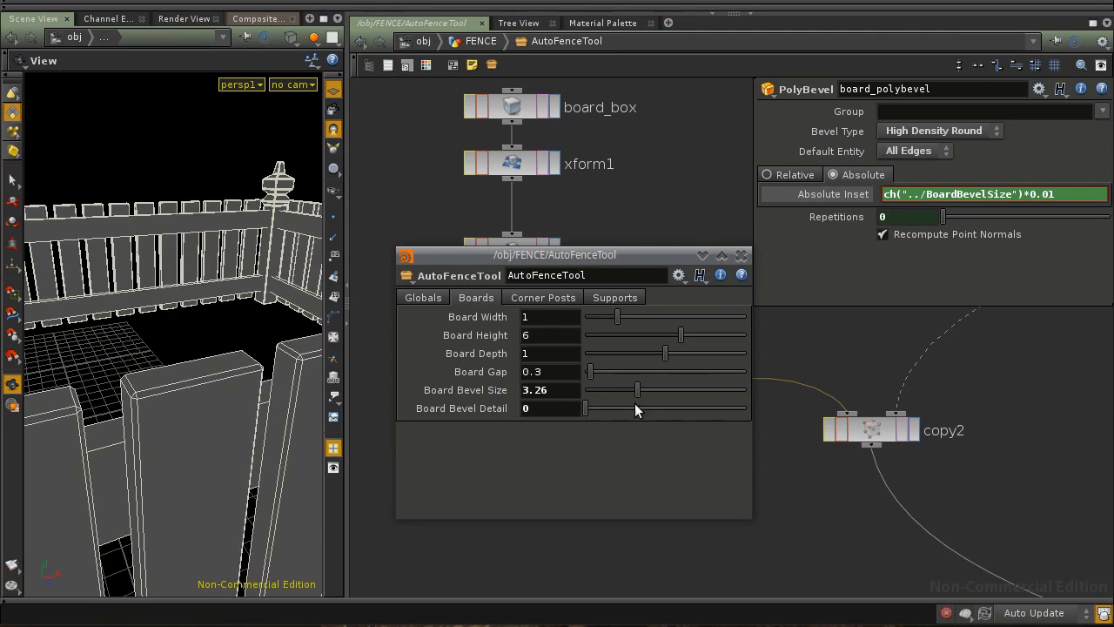
drag(553, 390, 659, 389)
double_click(532, 391)
text(5)
key(Return)
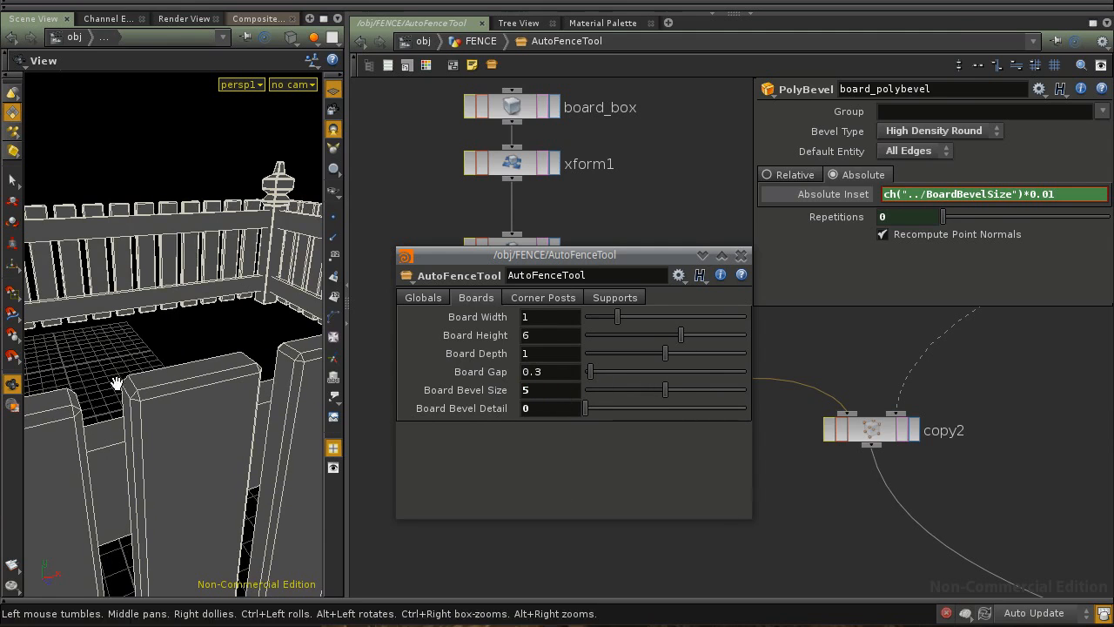
middle_drag(553, 406, 543, 399)
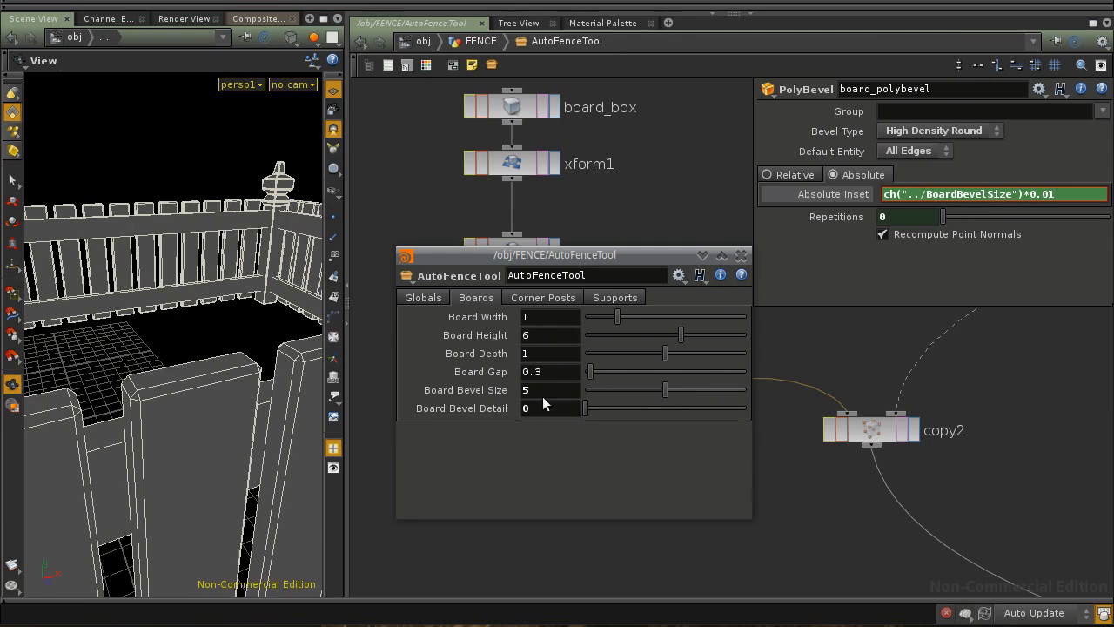
Set the Board Bevel Size parameter's default to 5 in the AutoFenceTool type properties and accept the changes
click(408, 276)
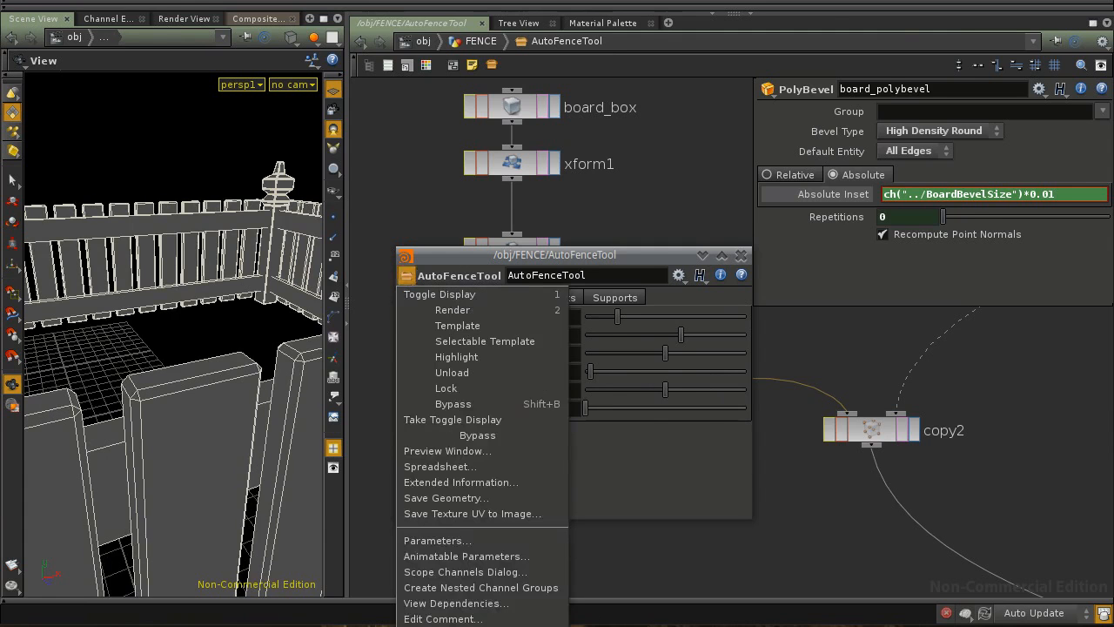
click(505, 625)
drag(492, 158, 293, 85)
click(329, 334)
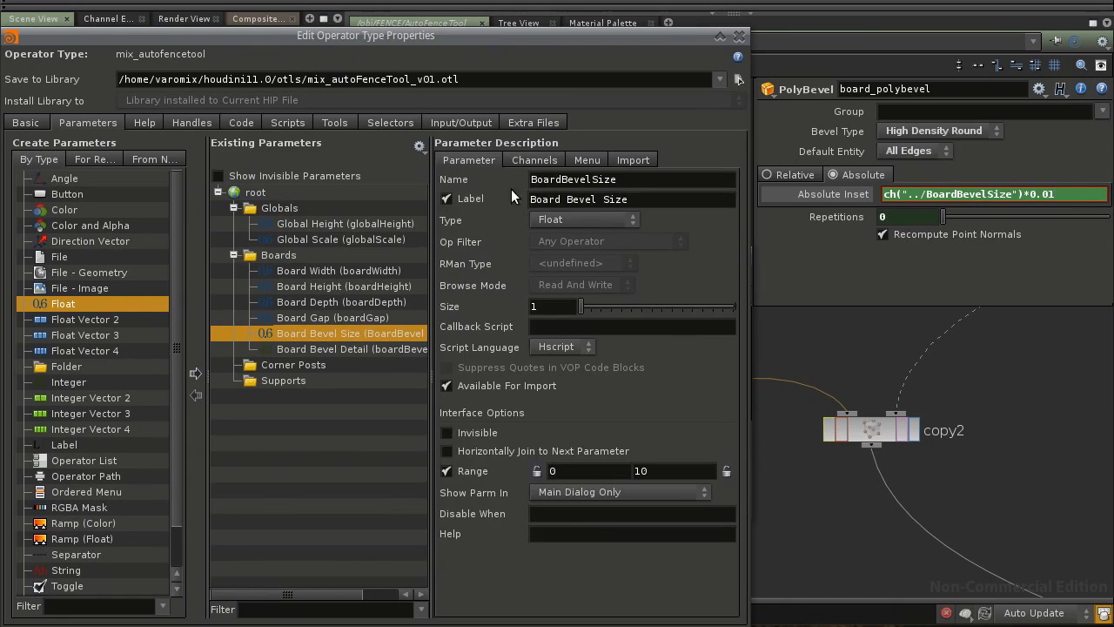
click(512, 157)
drag(524, 235, 480, 230)
text(5)
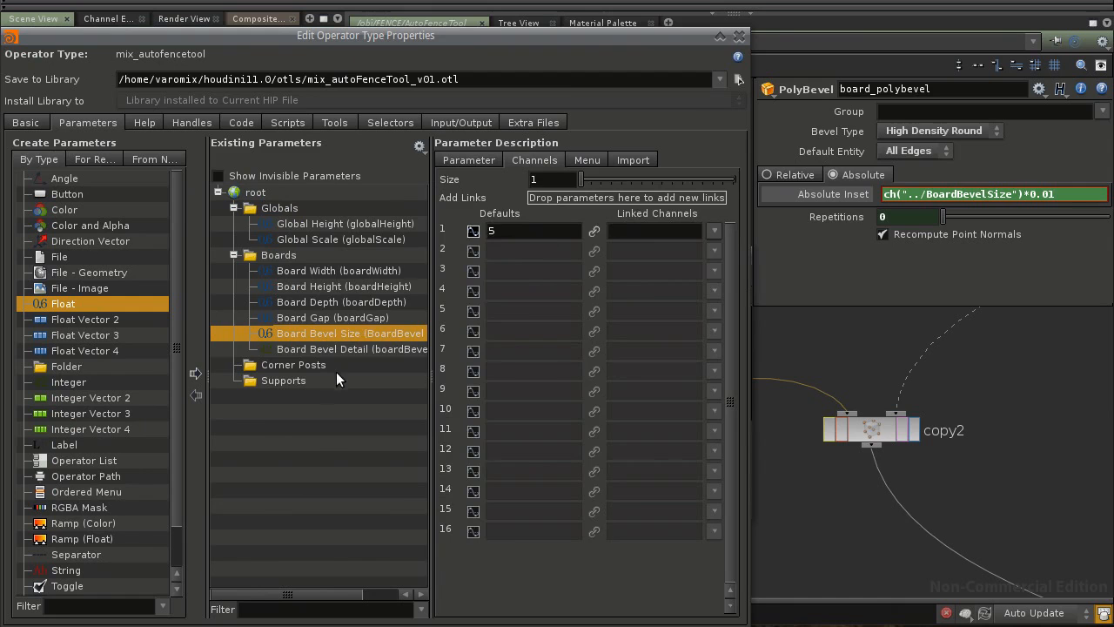
click(340, 345)
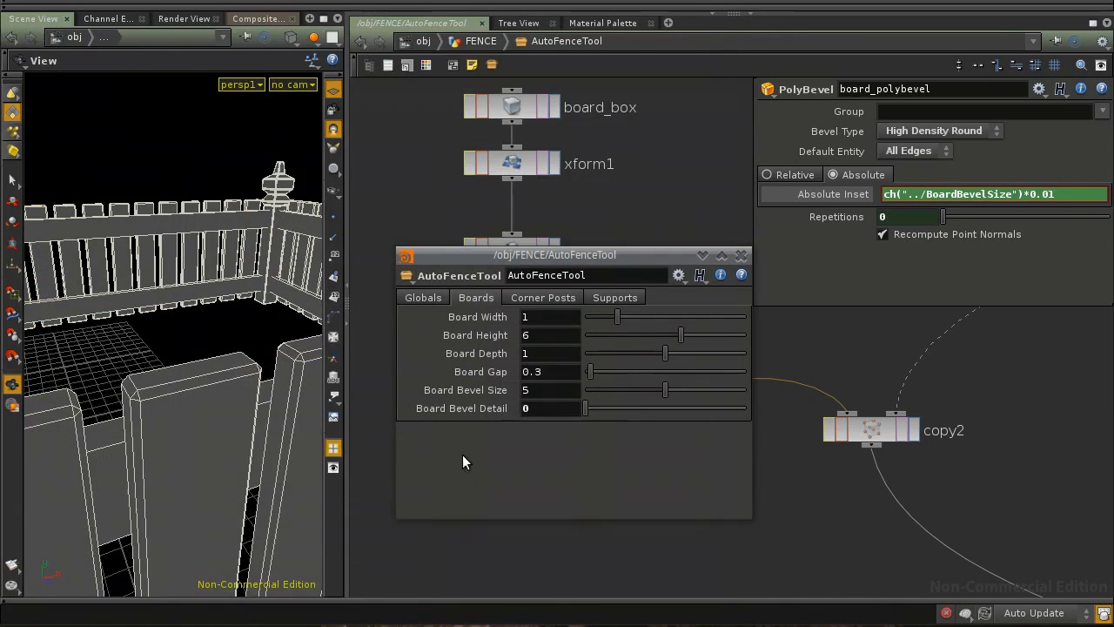
Reset Board Bevel Detail to its default, then test Board Gap and restore its default
ctrl+middle_click(548, 407)
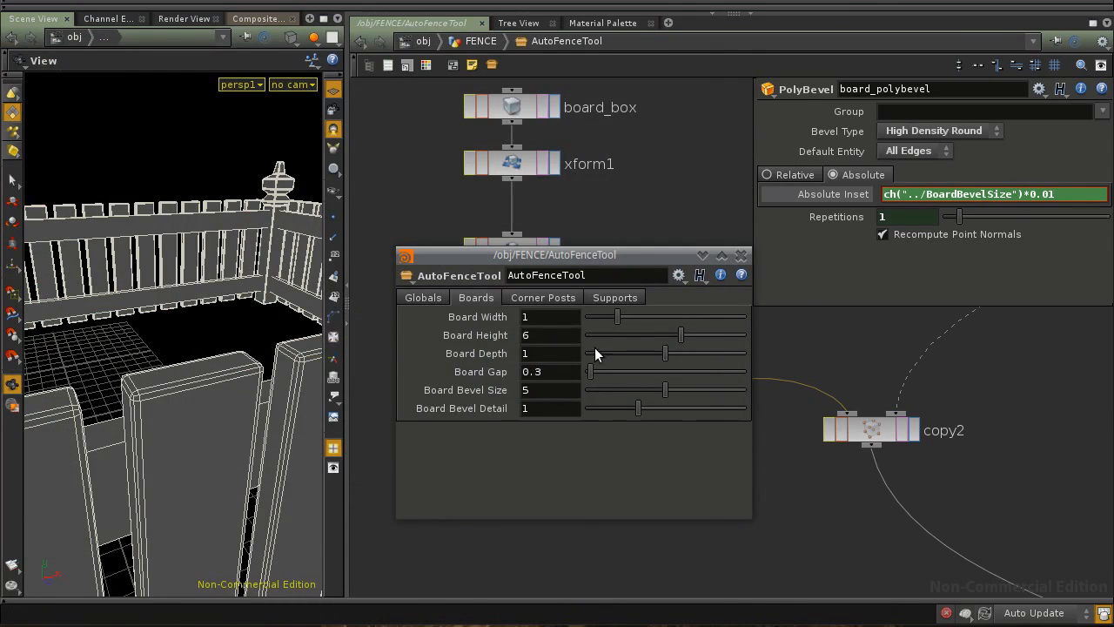
drag(248, 349, 161, 383)
mouse_move(592, 372)
mouse_down()
mouse_move(603, 372)
mouse_move(587, 375)
mouse_up()
ctrl+middle_click(538, 375)
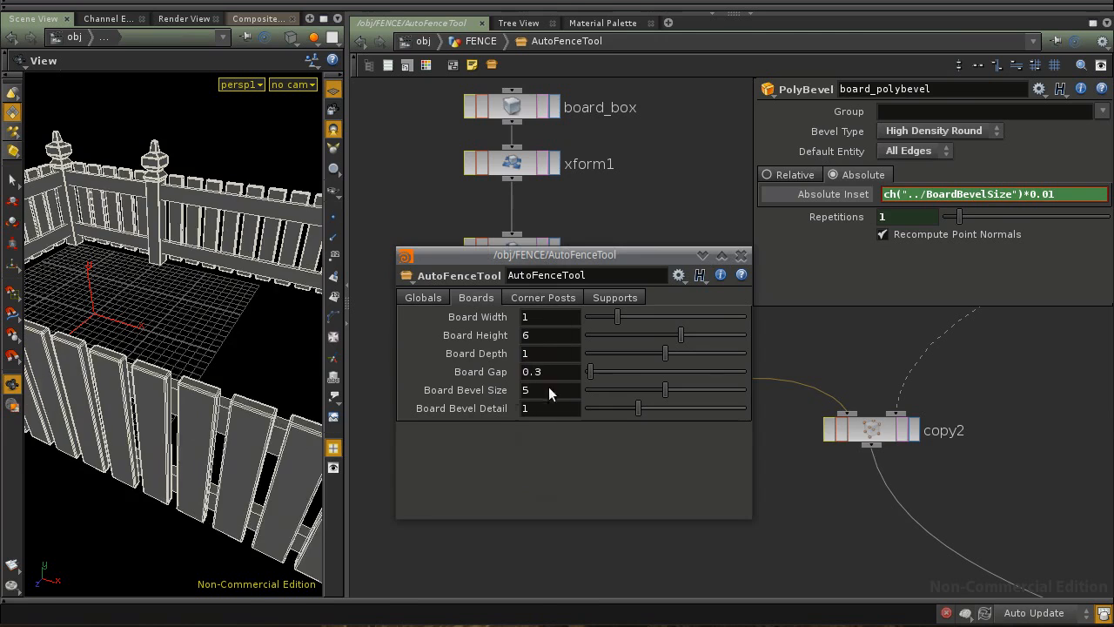
Widen the viewport, move the AutoFenceTool parameter window aside and examine the whole fence from several angles
drag(182, 417, 227, 393)
drag(346, 412, 410, 414)
drag(539, 255, 742, 241)
mouse_move(251, 355)
mouse_down()
mouse_move(153, 357)
mouse_move(249, 369)
mouse_up()
right_drag(249, 369, 254, 388)
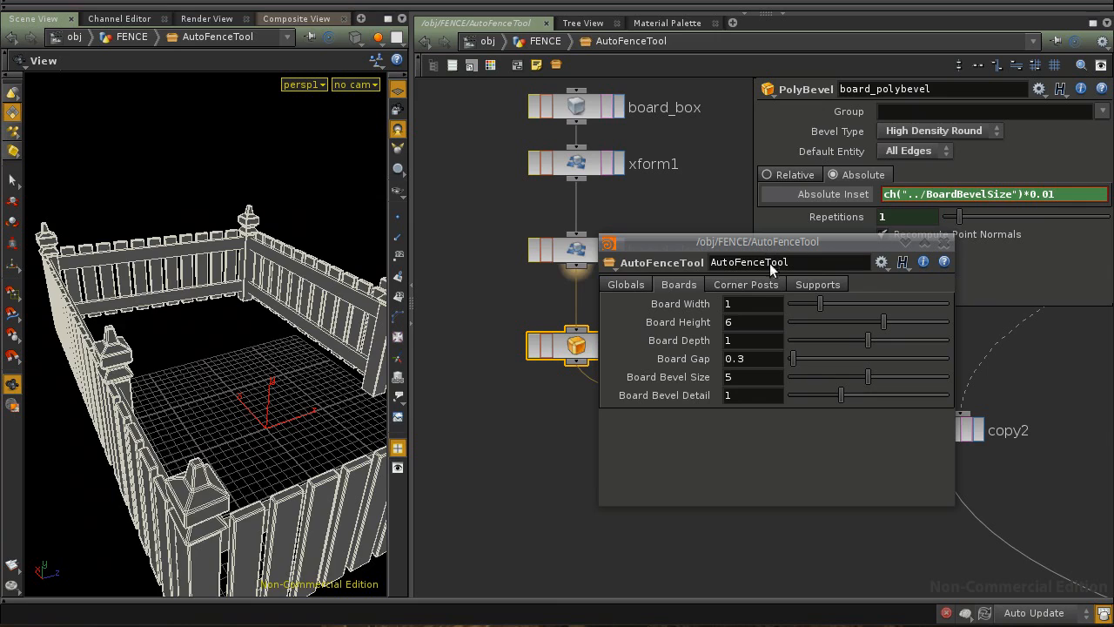
mouse_move(253, 353)
mouse_down()
mouse_move(187, 352)
mouse_move(258, 356)
mouse_move(274, 346)
mouse_up()
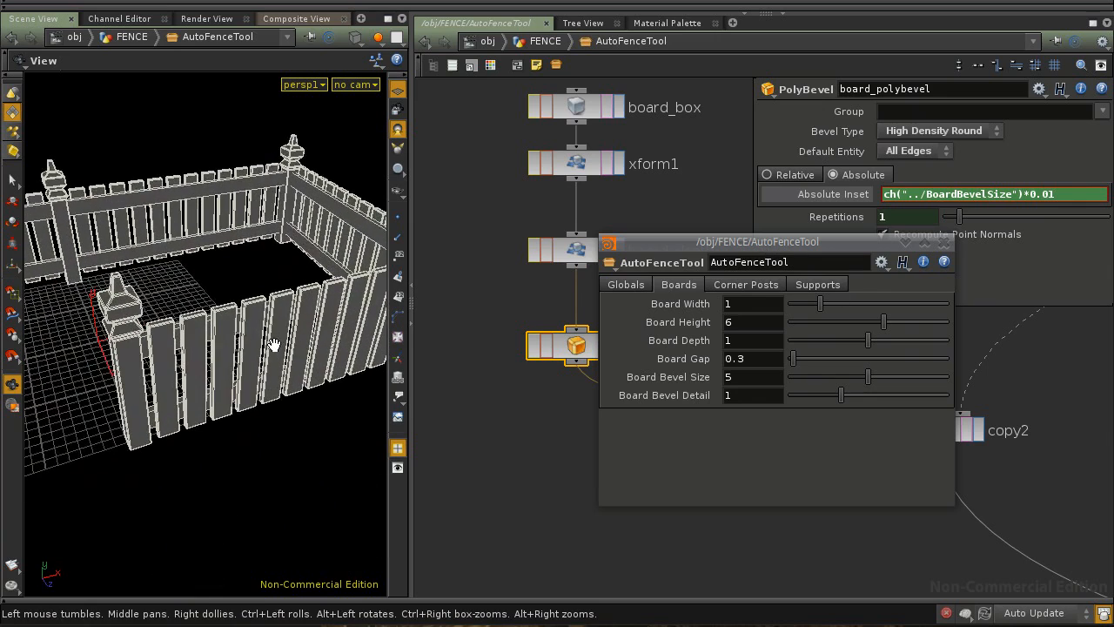